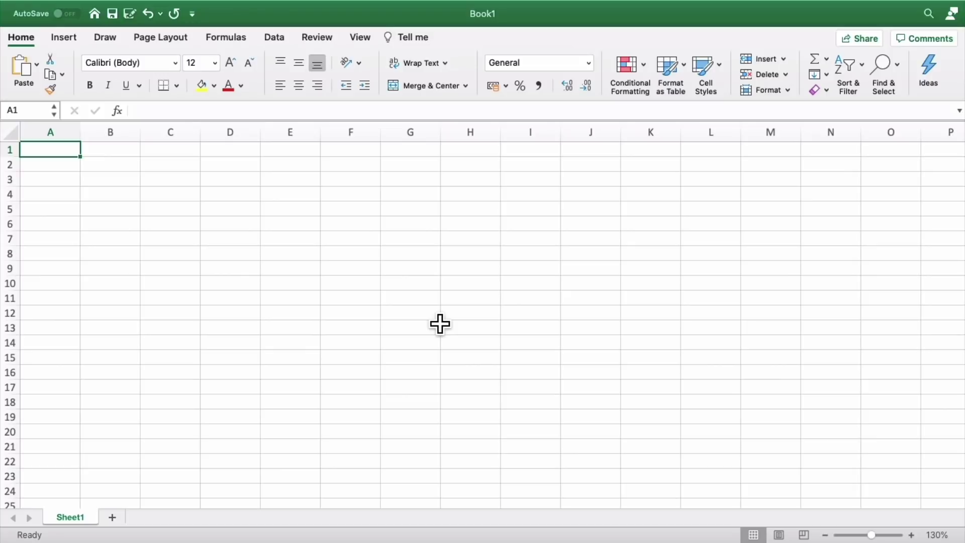
Step: Enter the column headers Tarefa, Fase, Termino Planejado and Termino realizado in cells A1 to D1
type("Tarefa")
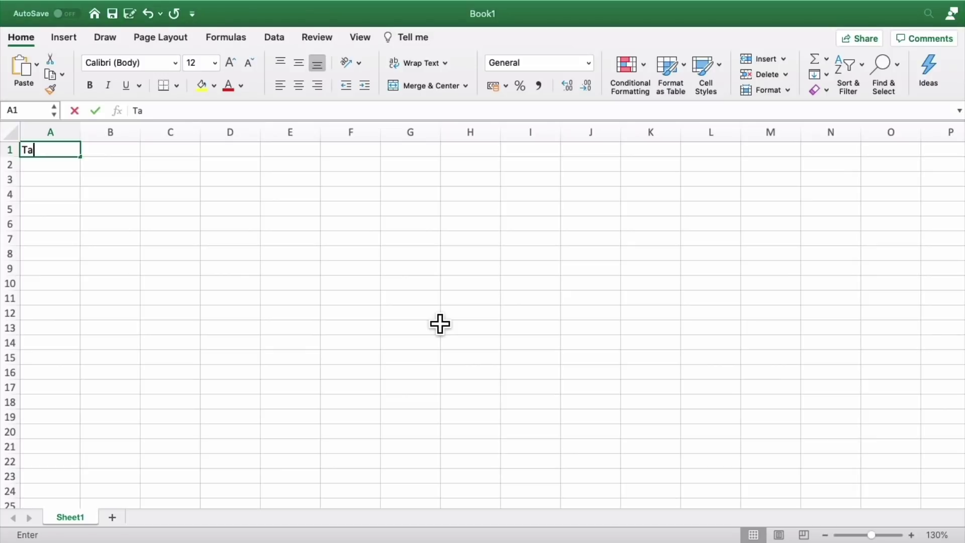
key("Tab")
type("Fase")
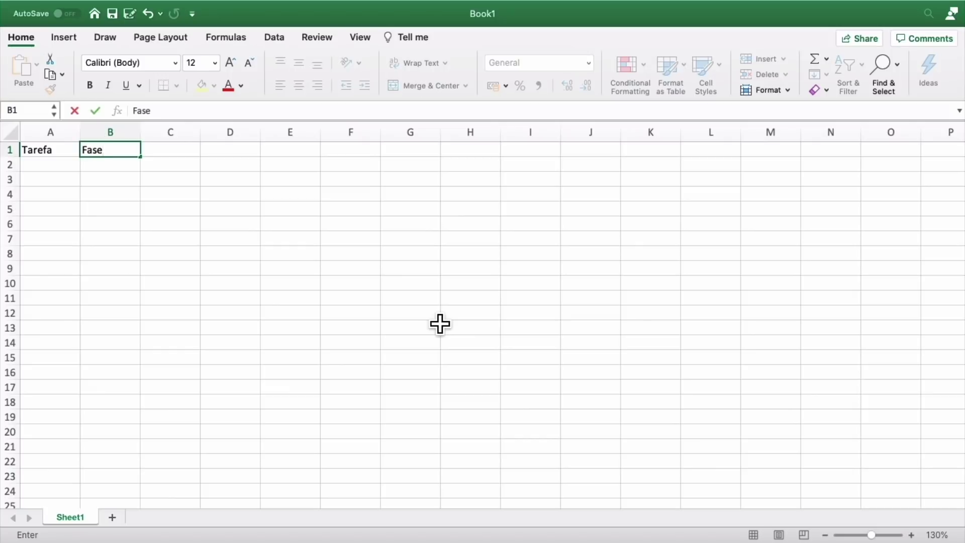
key("Tab")
type("Termi")
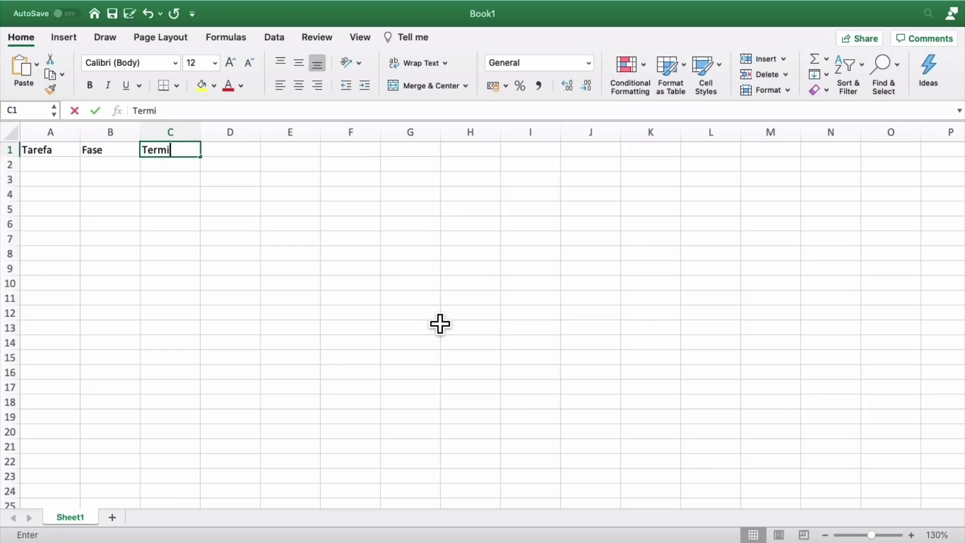
type("no Planejado")
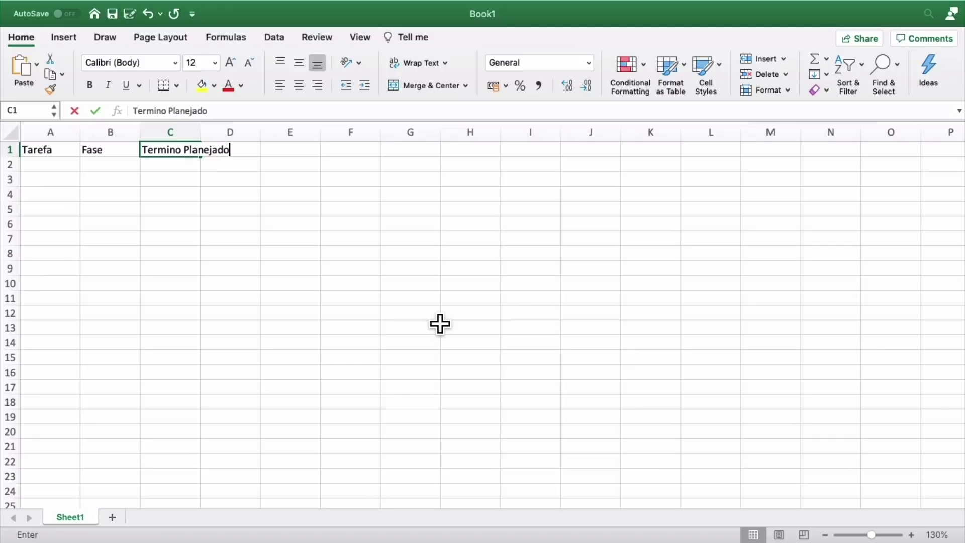
key("Tab")
type("Termino realizado")
key("Tab")
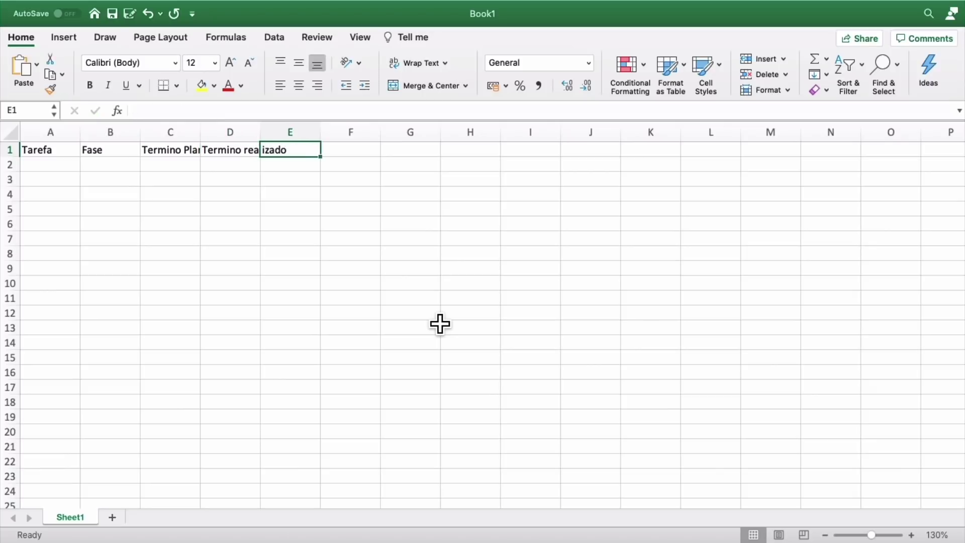
Step: Continue the header row with Responsável, Status, Template and Observação in cells E1 to H1
type("Responsá")
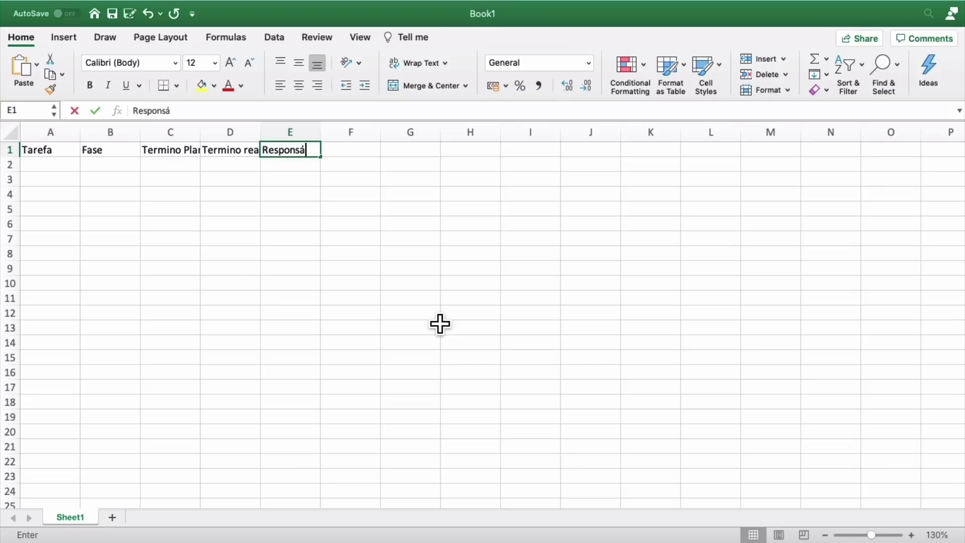
type("vel")
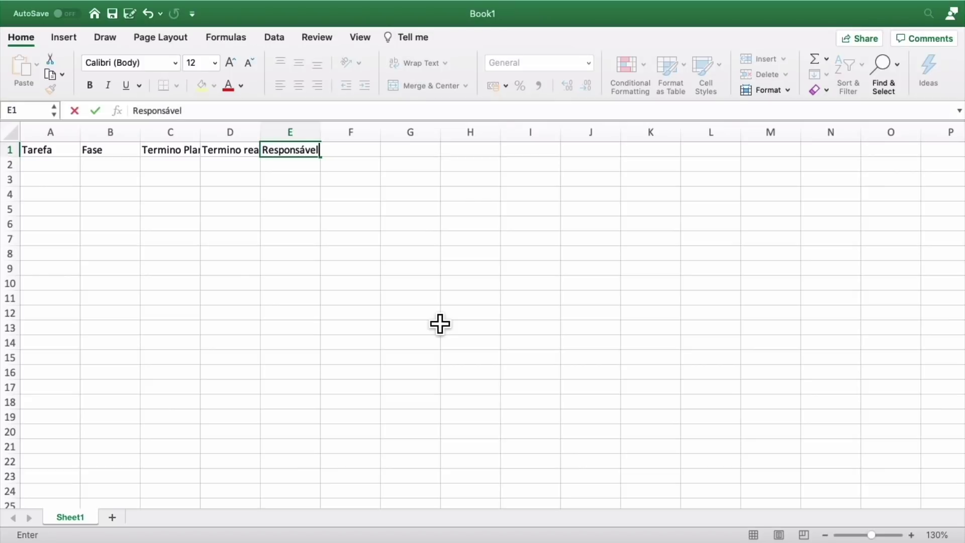
key("Tab")
type("Sta")
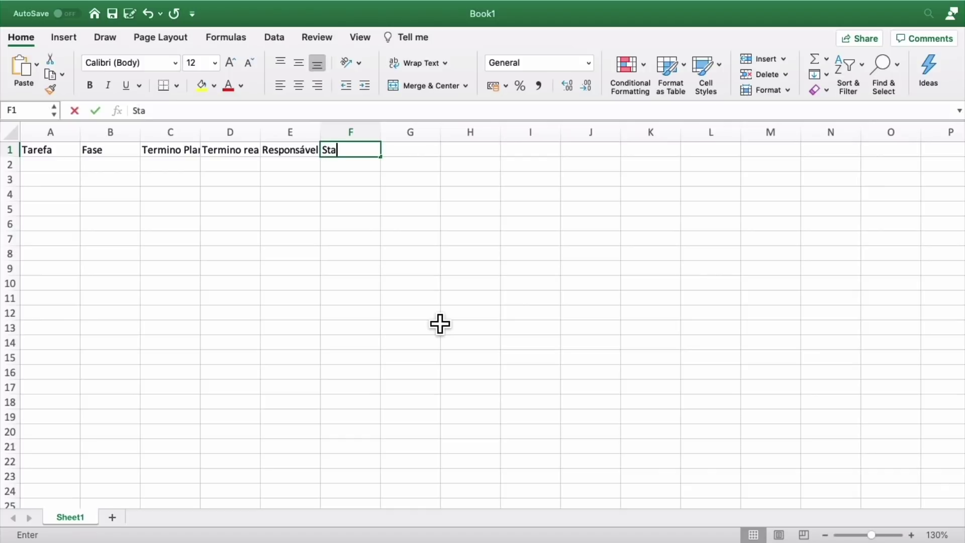
type("tus")
key("Tab")
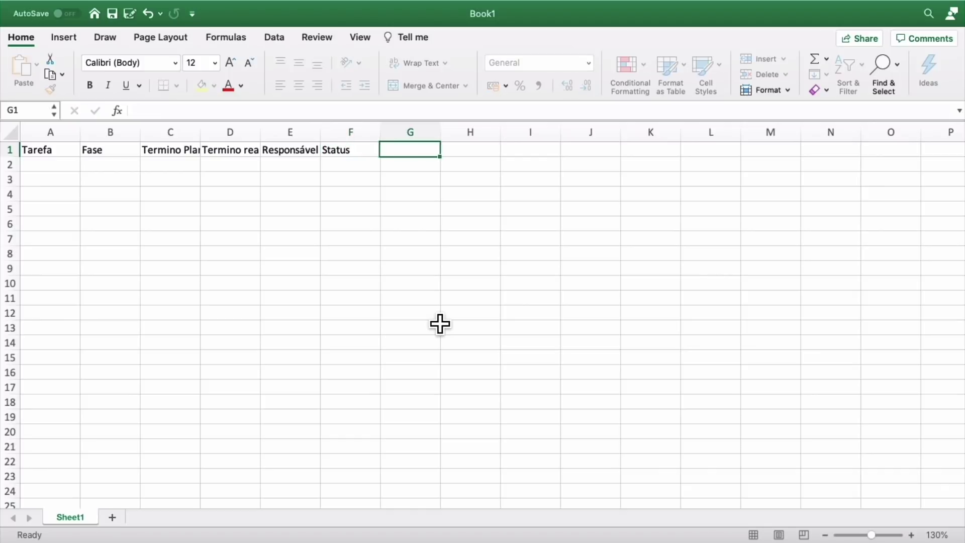
type("Template")
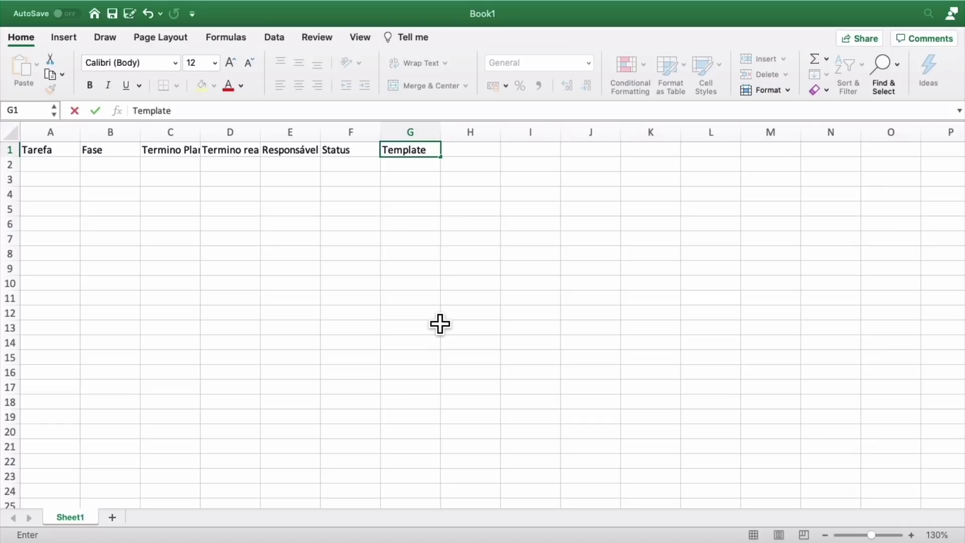
key("Tab")
type("Obser")
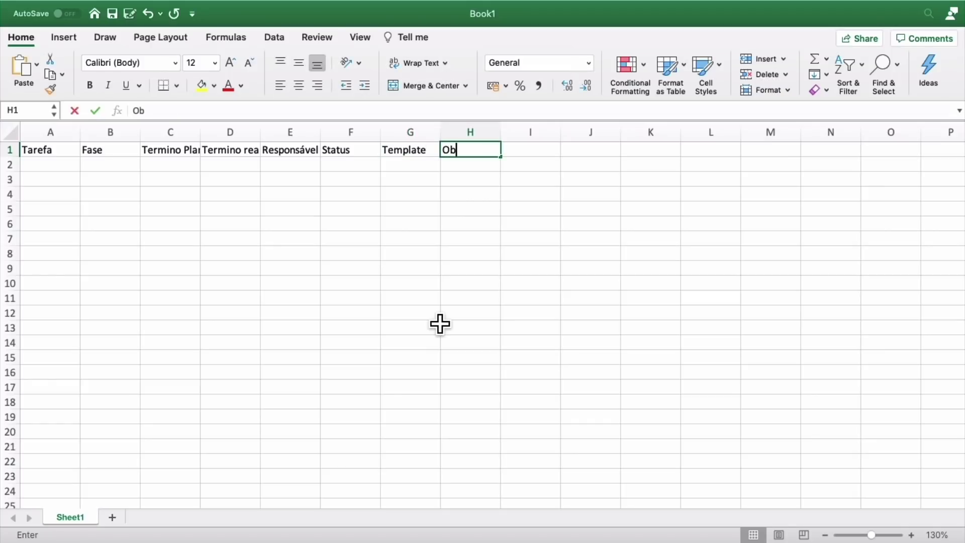
key("BackSpace")
key("BackSpace")
type("servação")
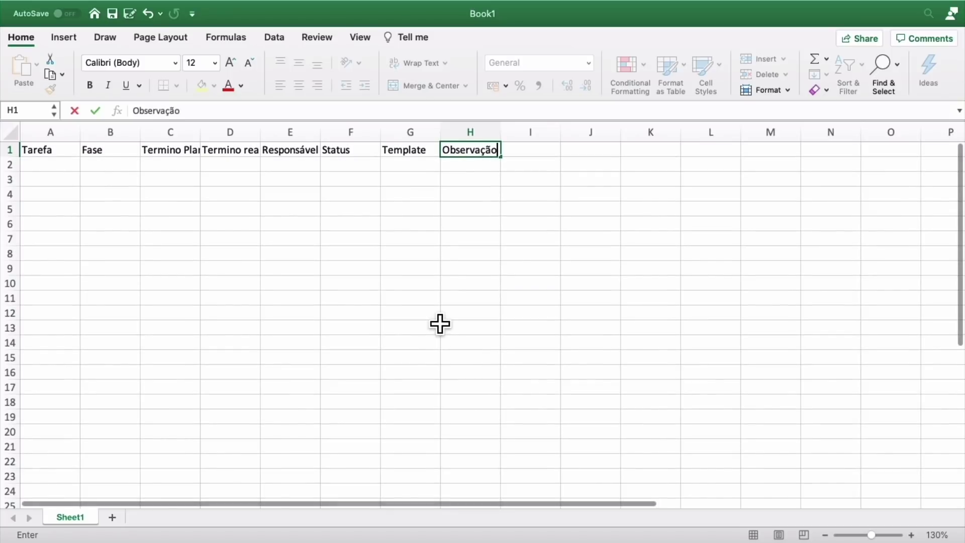
Step: Auto-fit the widths of columns A to H to their header text
left_click(74, 142, "shift")
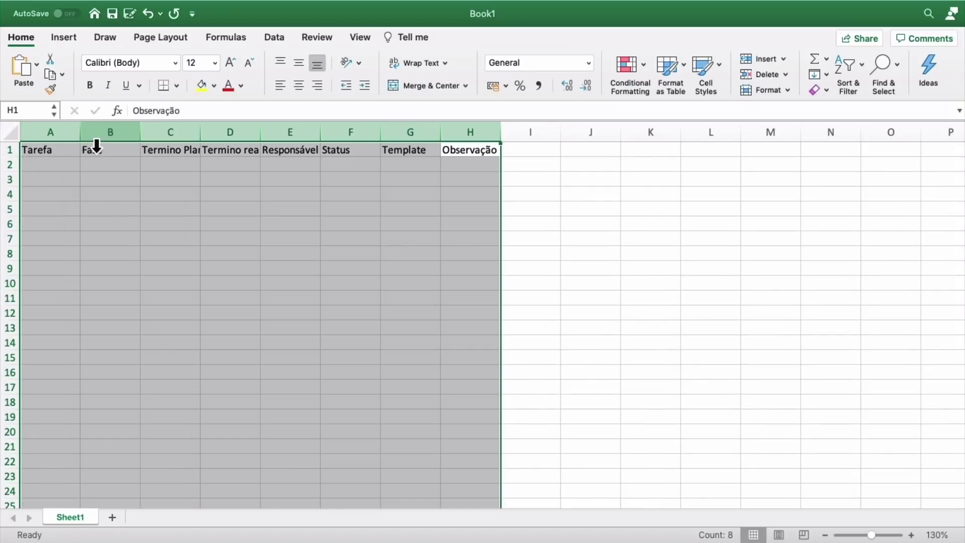
double_click(201, 143)
double_click(273, 137)
left_click(202, 210)
Step: Make the headers in A1:H1 bold at size 14 and slightly widen the Fase and Observação columns
left_click_drag(45, 151, 464, 156)
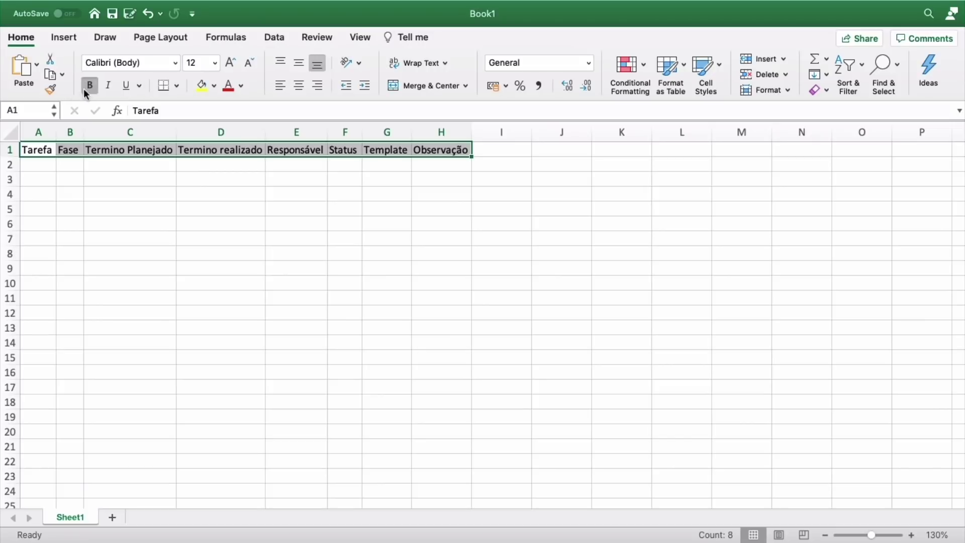
left_click(230, 63)
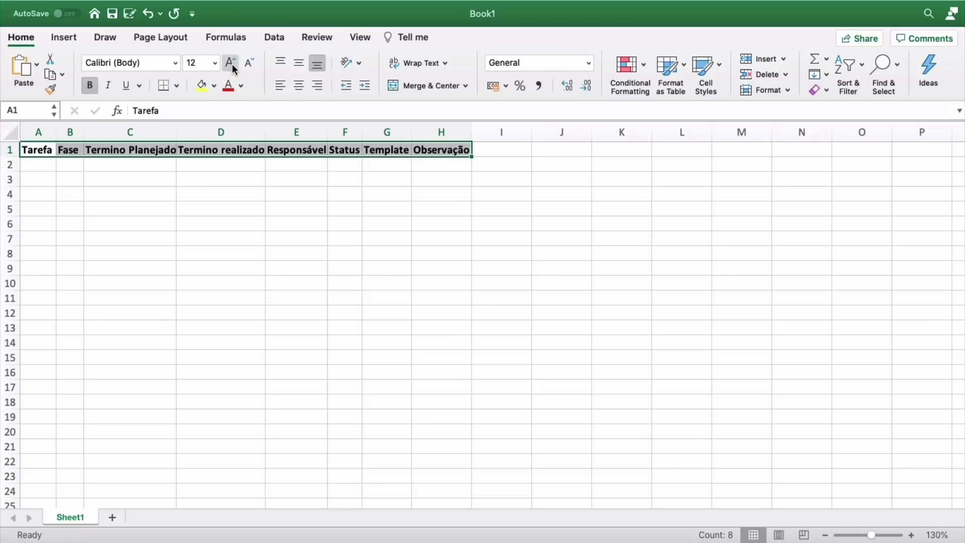
left_click(231, 64)
left_click_drag(472, 146, 484, 146)
left_click_drag(83, 137, 86, 138)
Step: Enter the task "Definir a arquitetura do ambiente Zabbix" in A2 and widen column A to fit it
left_click(36, 168)
scroll(43, 186, "right", 1)
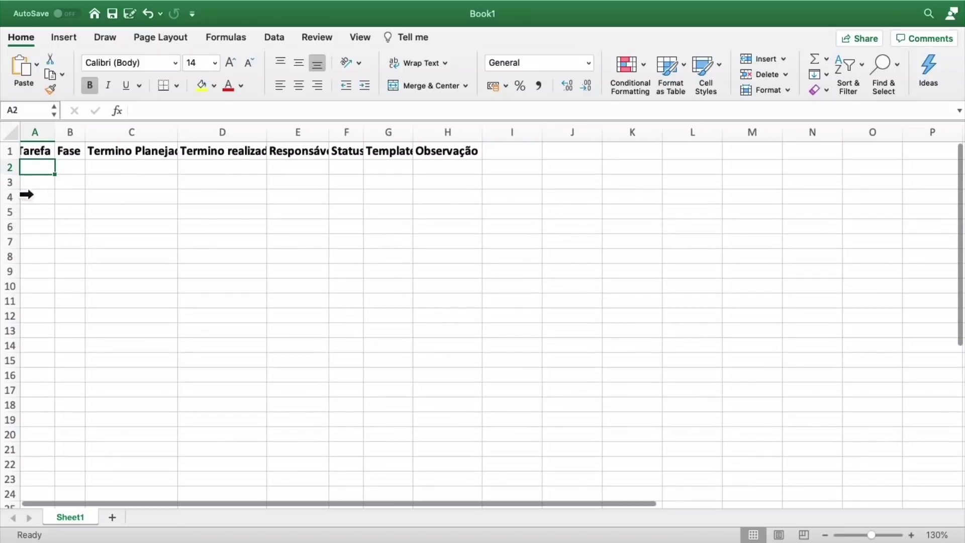
scroll(91, 220, "left", 1)
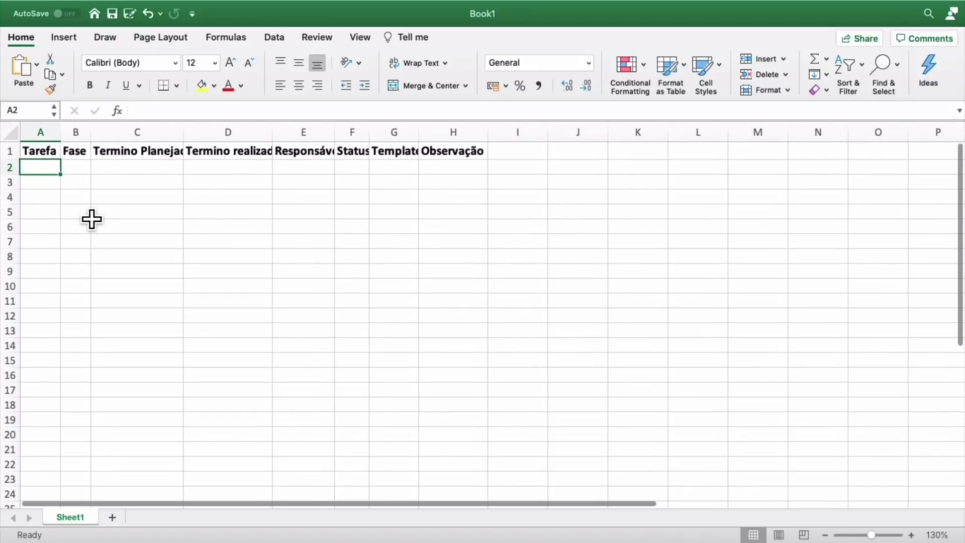
type("Definiçã")
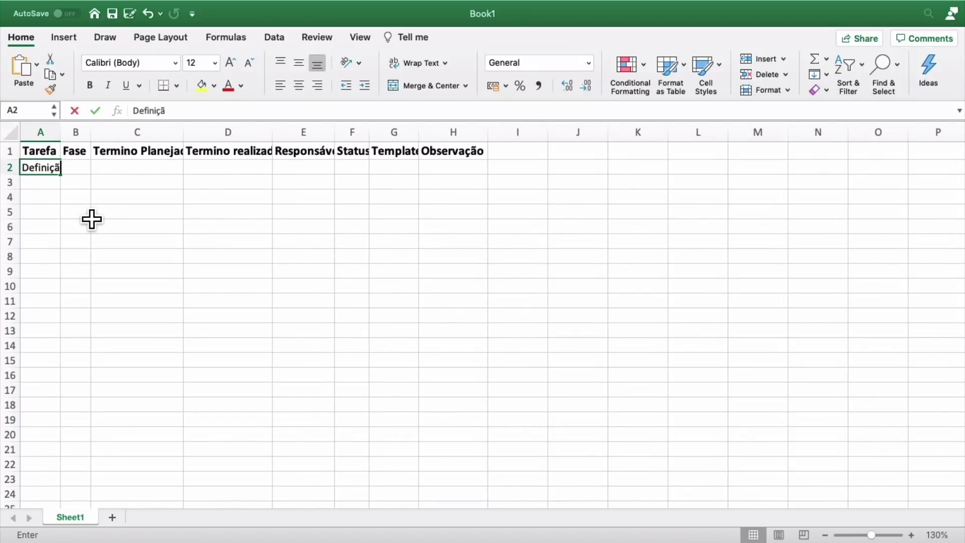
key("BackSpace")
key("BackSpace")
type("r a arquitetura do ambiente Zabbix")
scroll(100, 255, "down", 1)
scroll(100, 255, "up", 1)
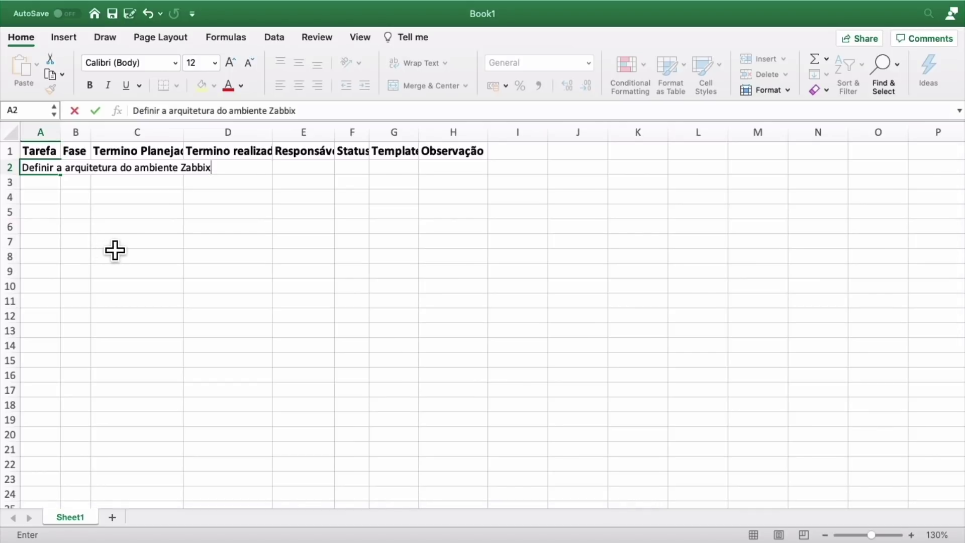
scroll(115, 250, "down", 1)
scroll(115, 250, "up", 1)
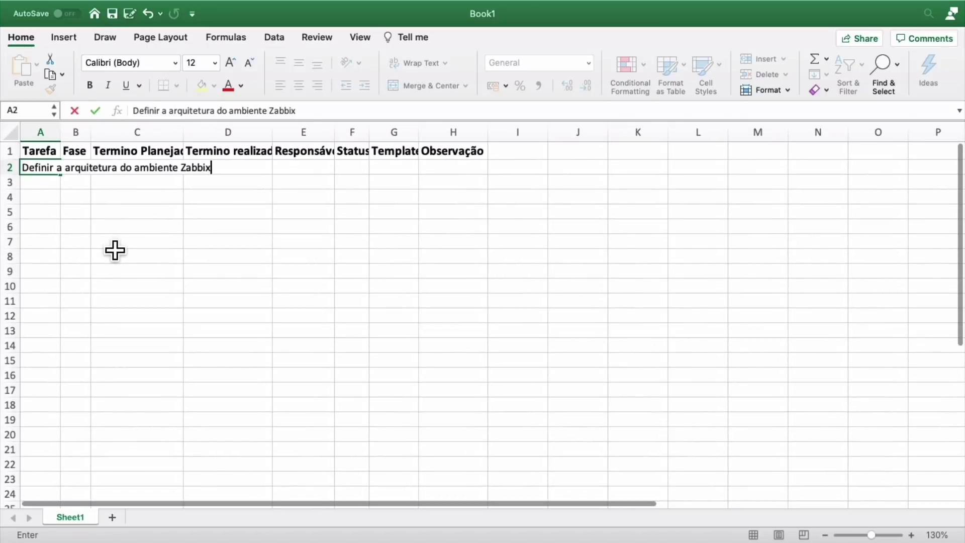
left_click(73, 137)
left_click_drag(71, 134, 71, 140)
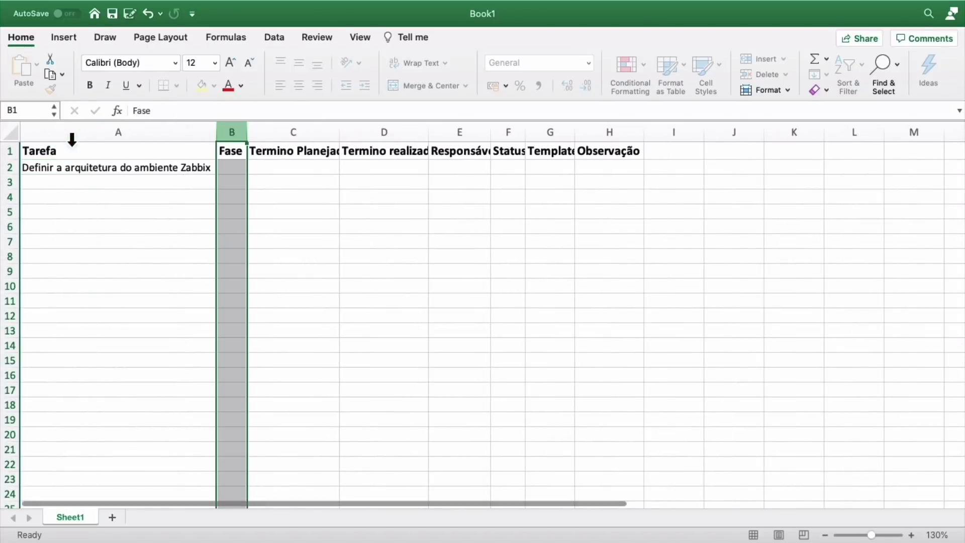
Step: Enter "Definir o período de retenção dos dados (History e Trends)" in A3 and widen column A to fit it
left_click(91, 199)
key("Up")
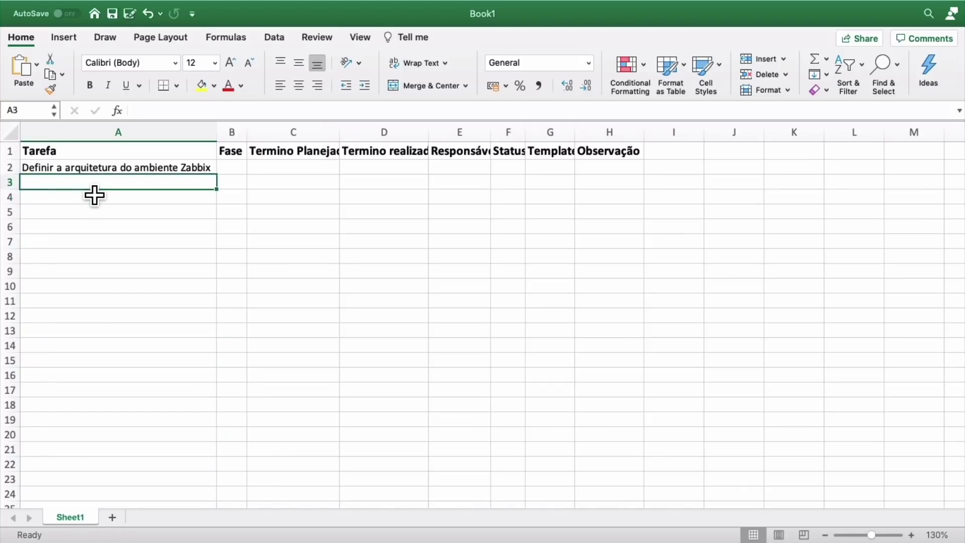
type("Definir o ")
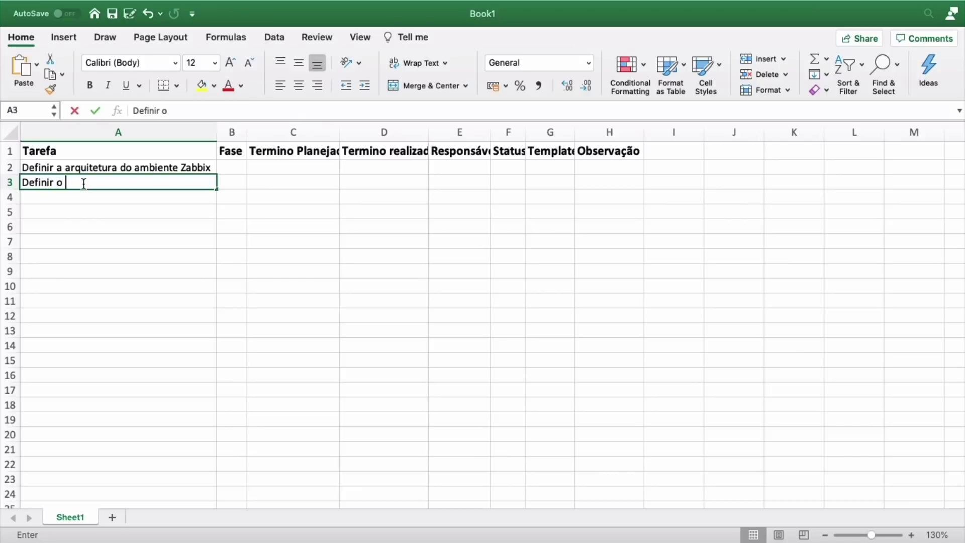
type("período de reten")
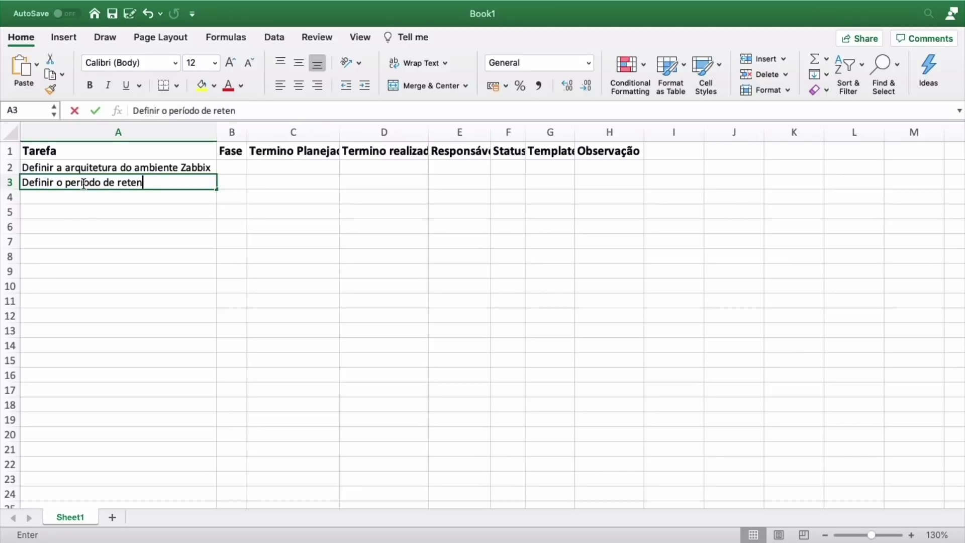
type("ção dos dados ")
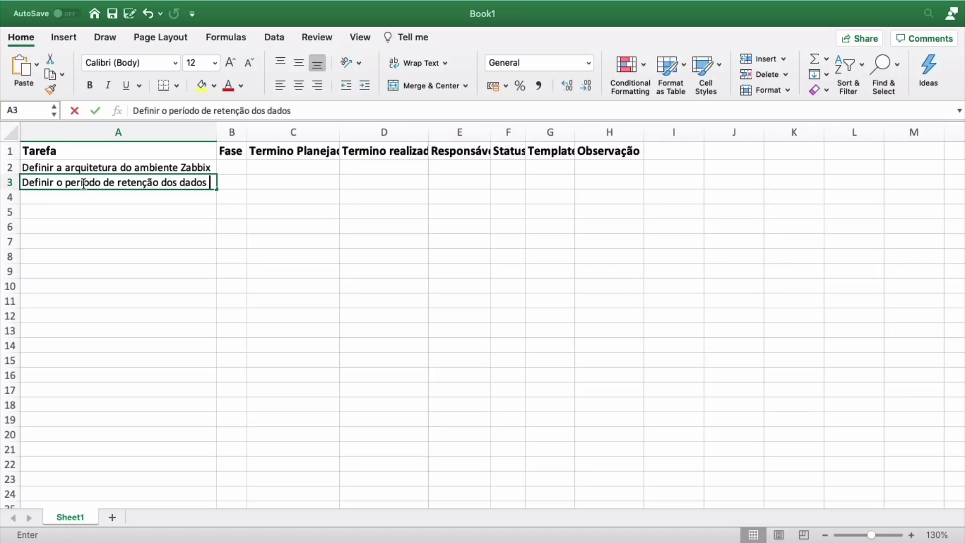
type("(Hiso")
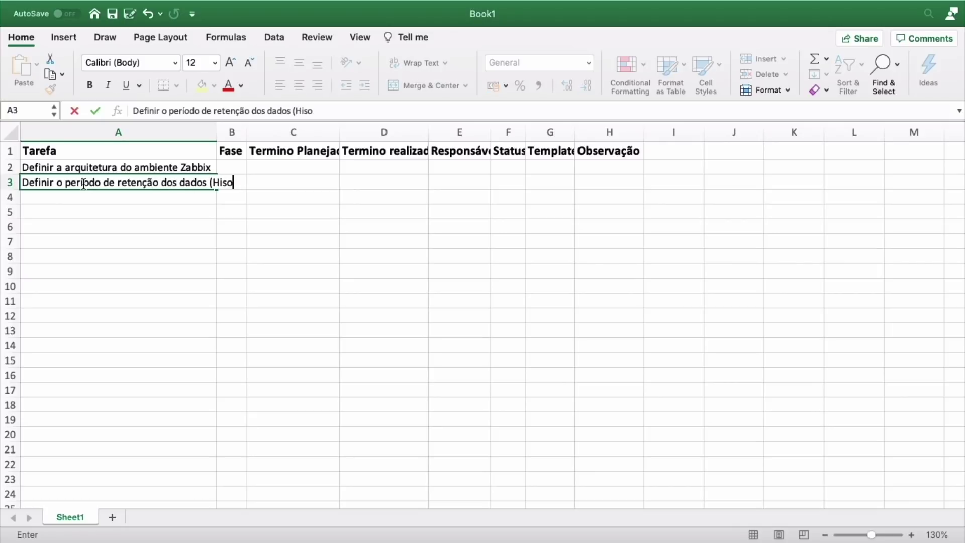
key("BackSpace")
type("tory e Trends)")
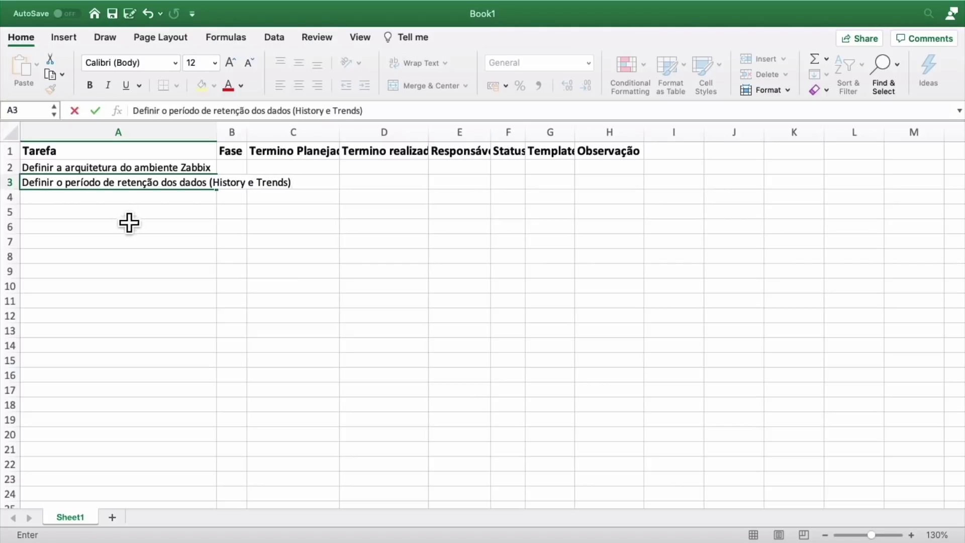
left_click(231, 132)
double_click(217, 132)
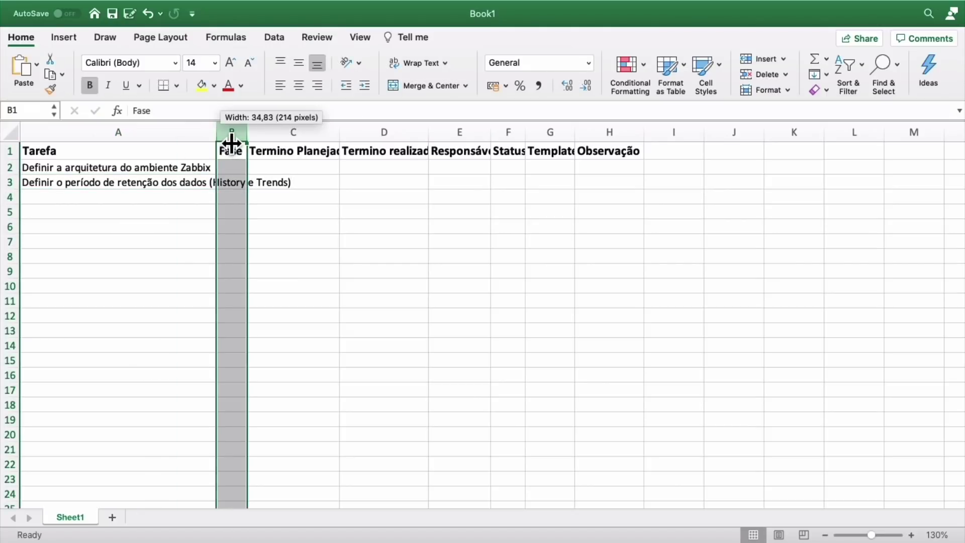
Step: Enter the task "Definir nomenclatura de grupos de host" in cell A4
left_click(169, 215)
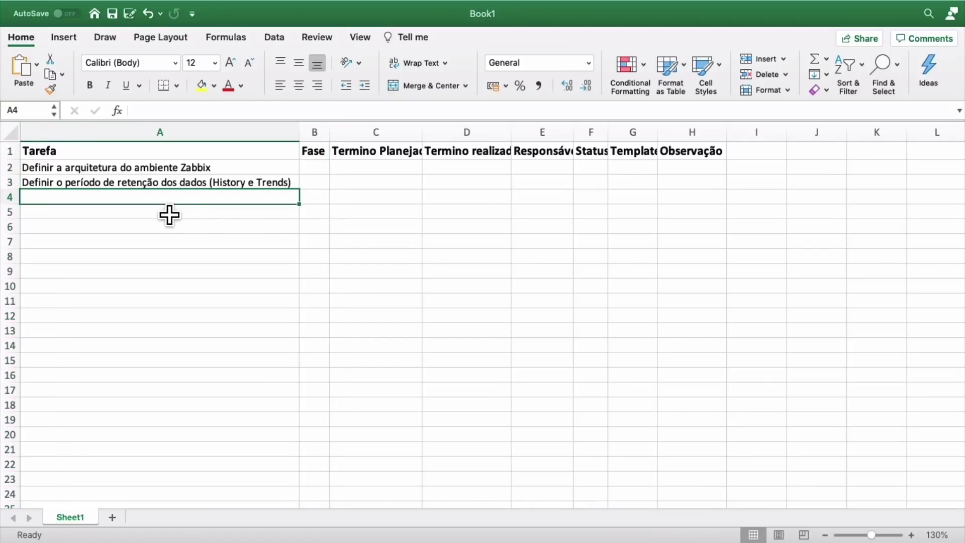
type("Def")
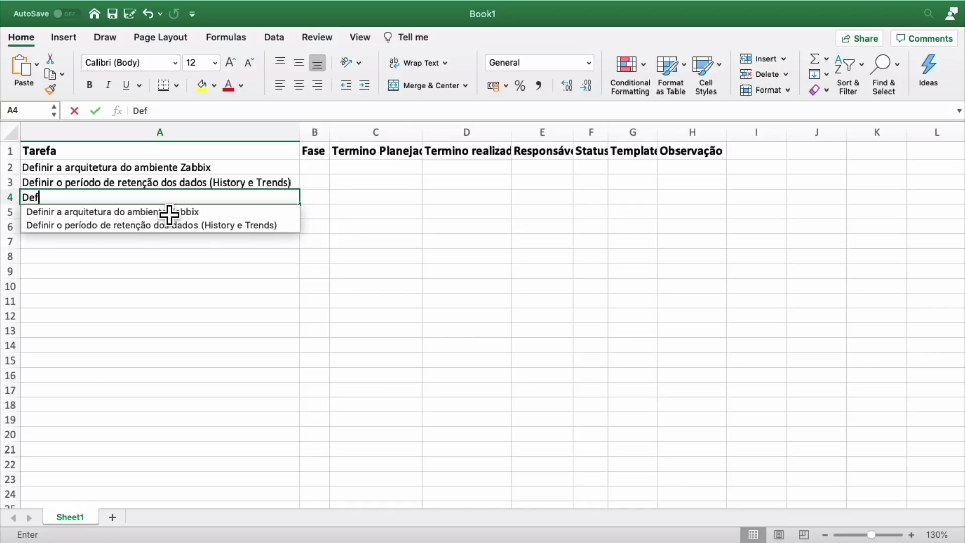
type("inir nomenclatur")
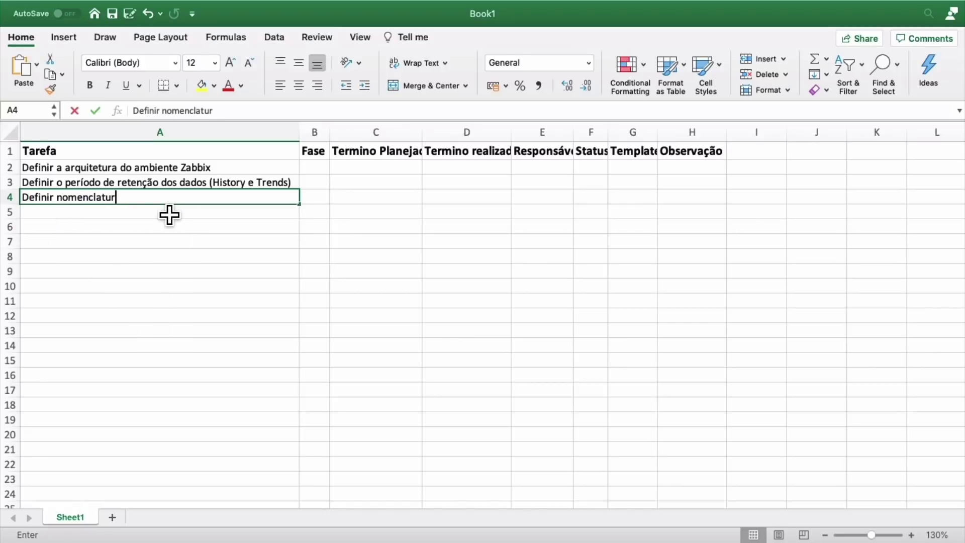
type("a de grupos de host")
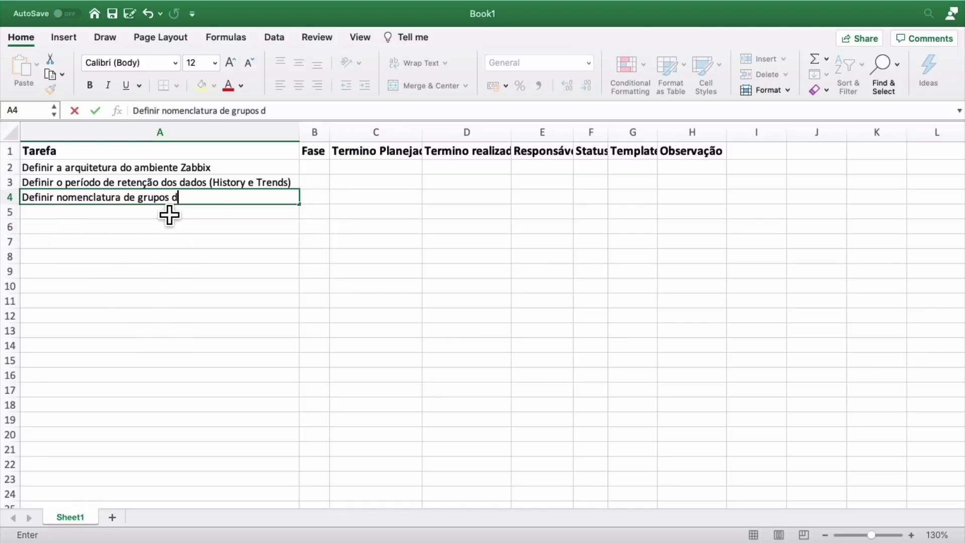
key("Return")
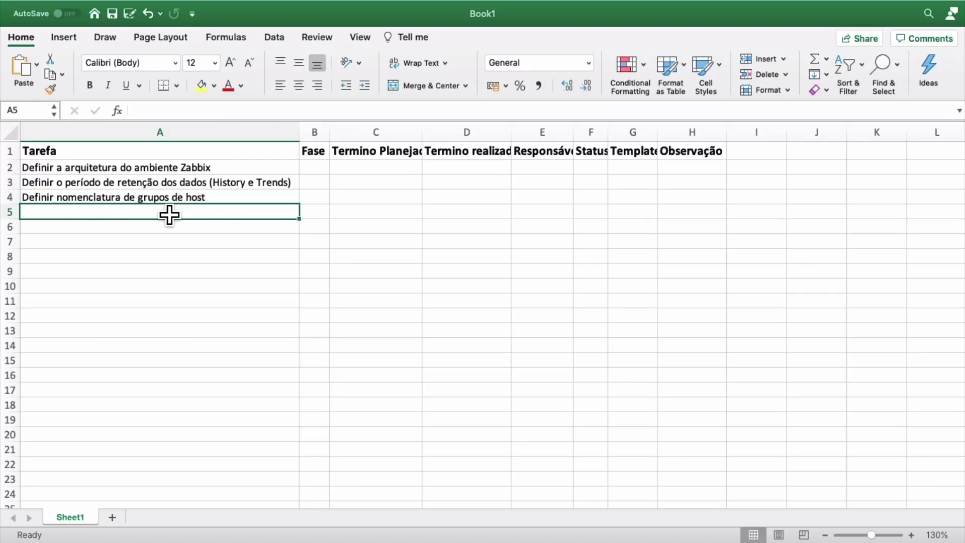
key("Up")
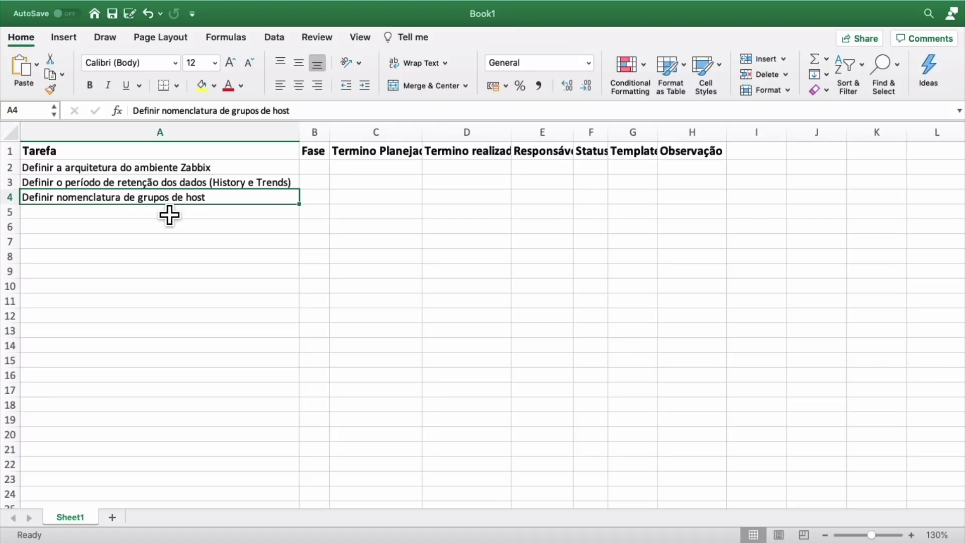
key("Return")
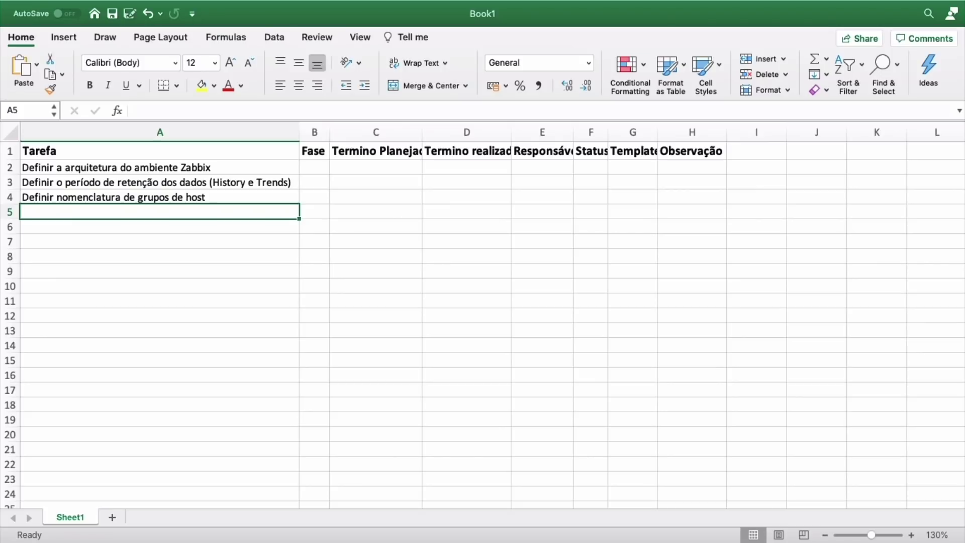
Step: Enter the task "Definir se terá ação remota no S.O em caso de alarmes" in cell A5
type("Defin")
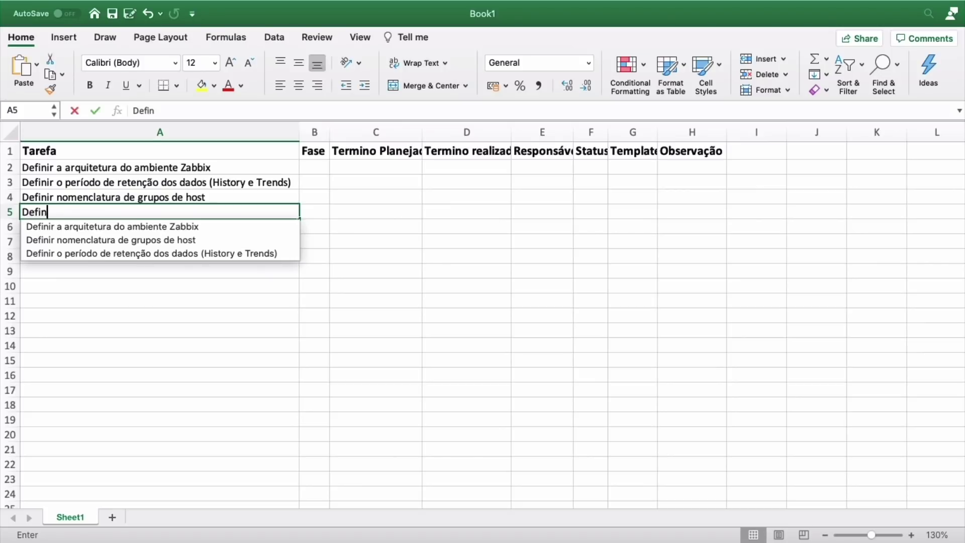
type("ir se terá a")
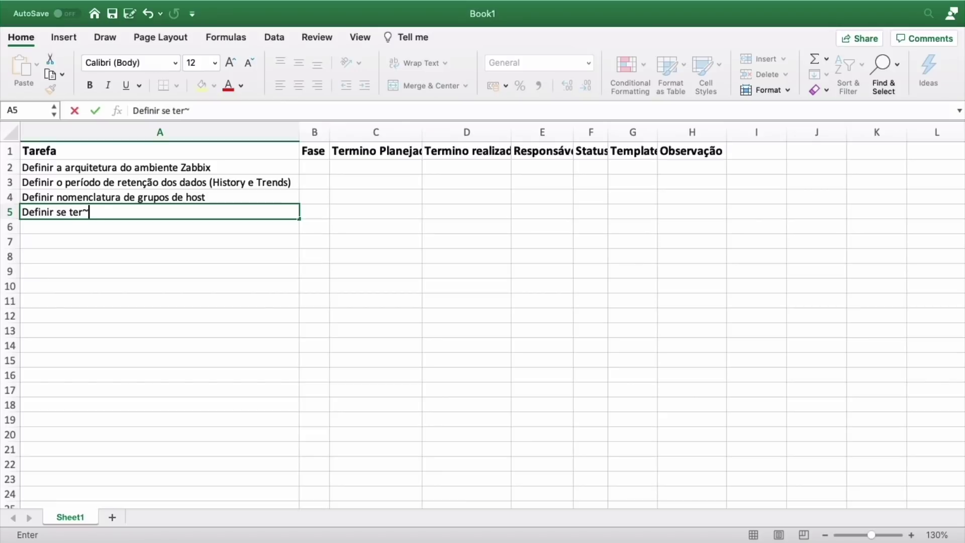
type("ção remota no S.")
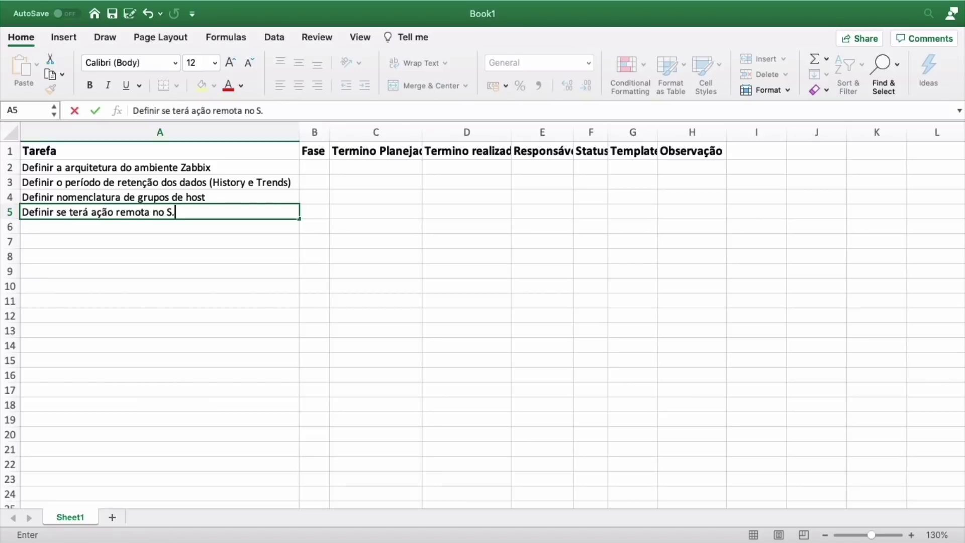
type("O em caso de al")
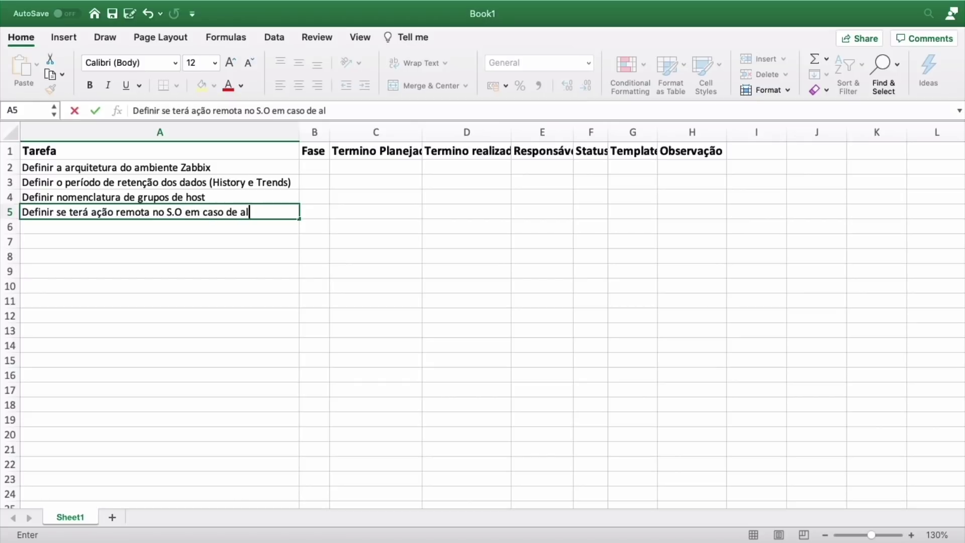
type("armes")
key("Return")
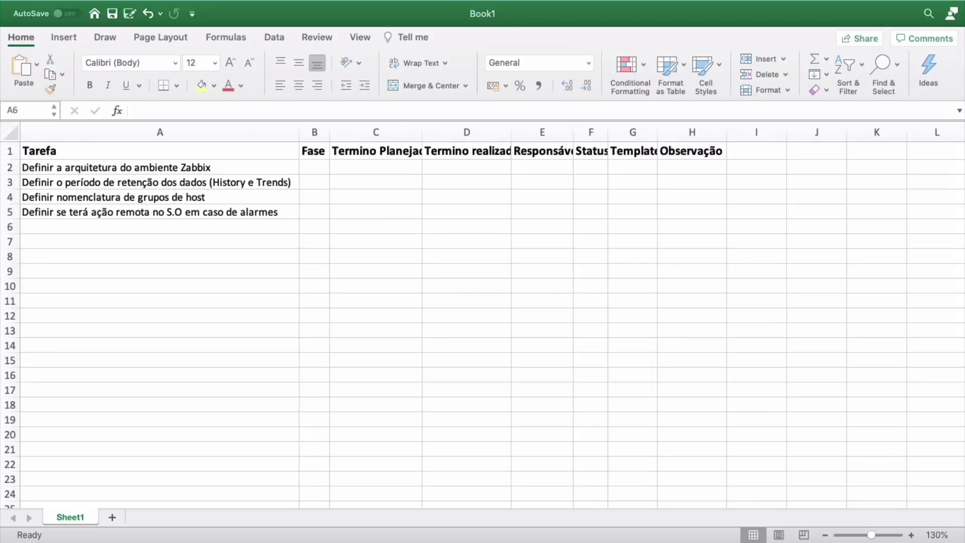
Step: Enter the task "Definir regras de rede para informar ao time de segurança" in cell A6
left_click(164, 246)
left_click(46, 227)
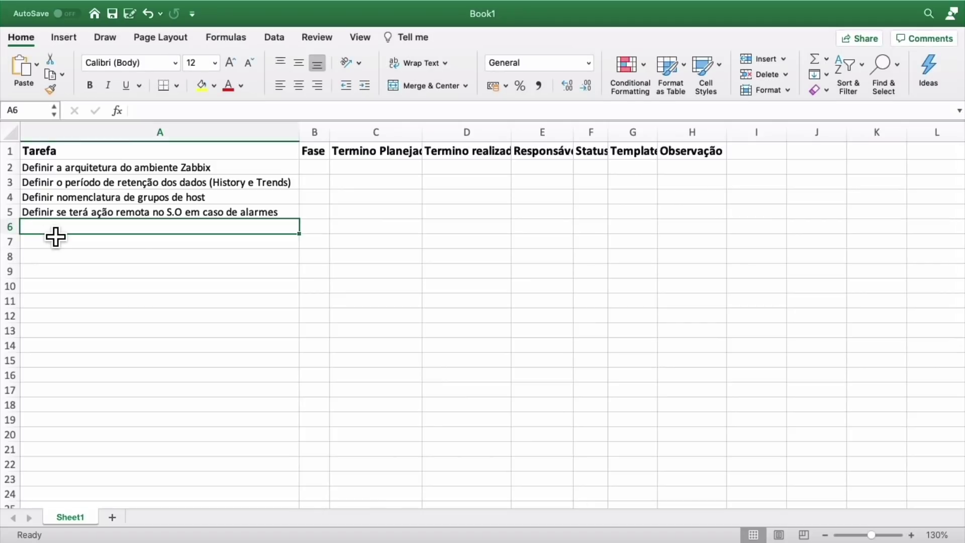
type("Definir regras de rede para informar ao time de segurança")
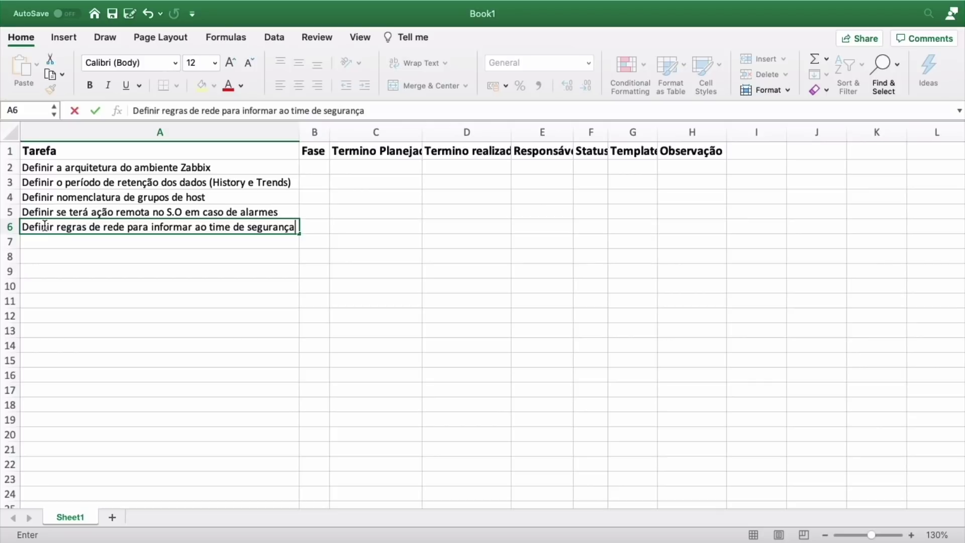
key("Return")
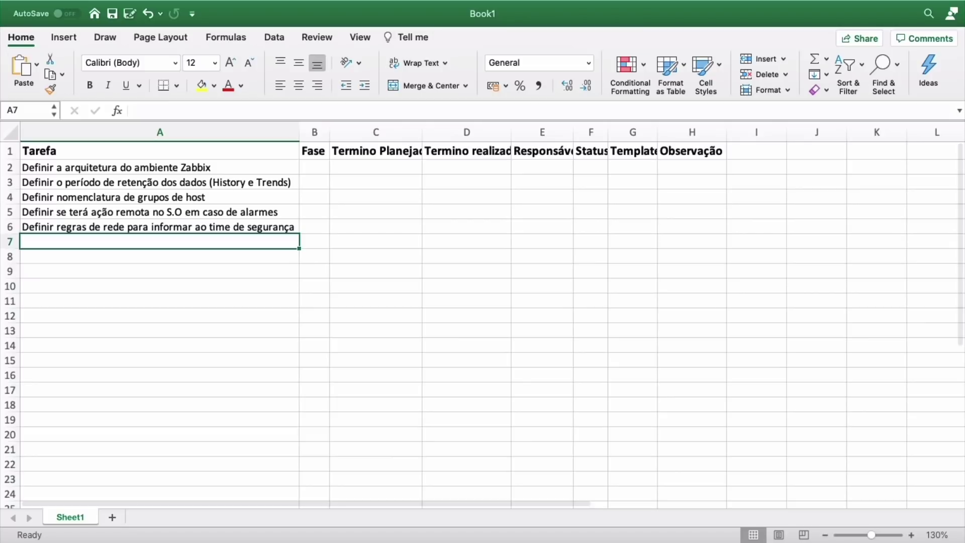
scroll(191, 246, "down", 1)
scroll(191, 246, "up", 1)
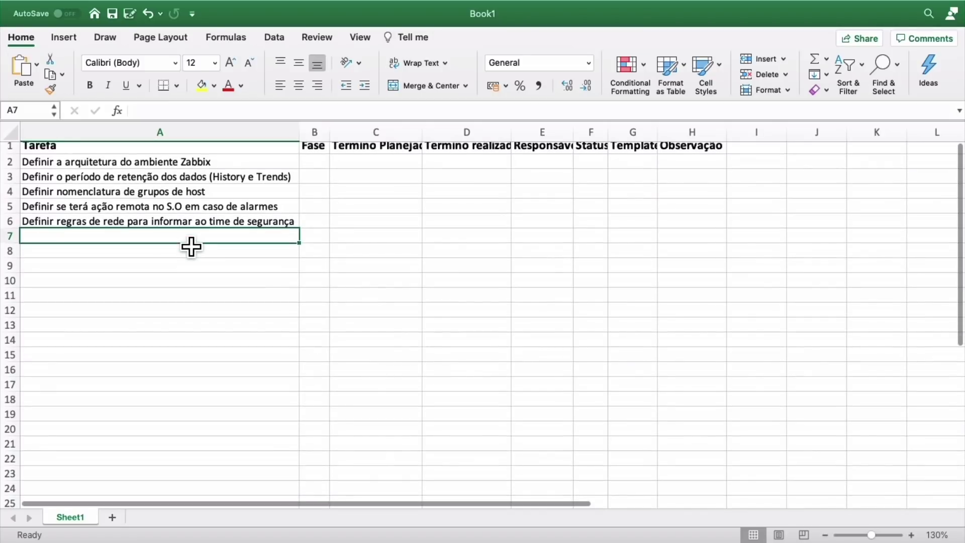
scroll(191, 247, "up", 1)
scroll(191, 246, "right", 1)
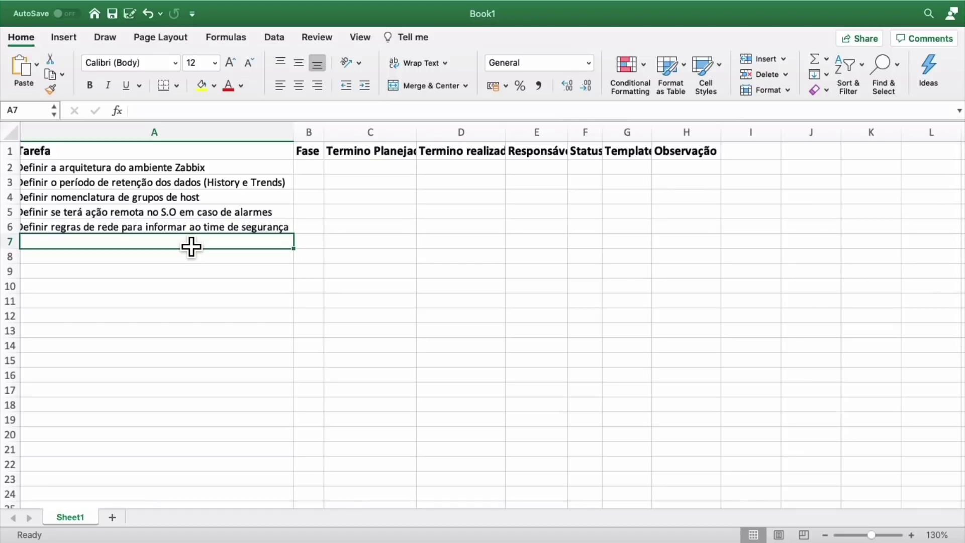
scroll(191, 246, "left", 1)
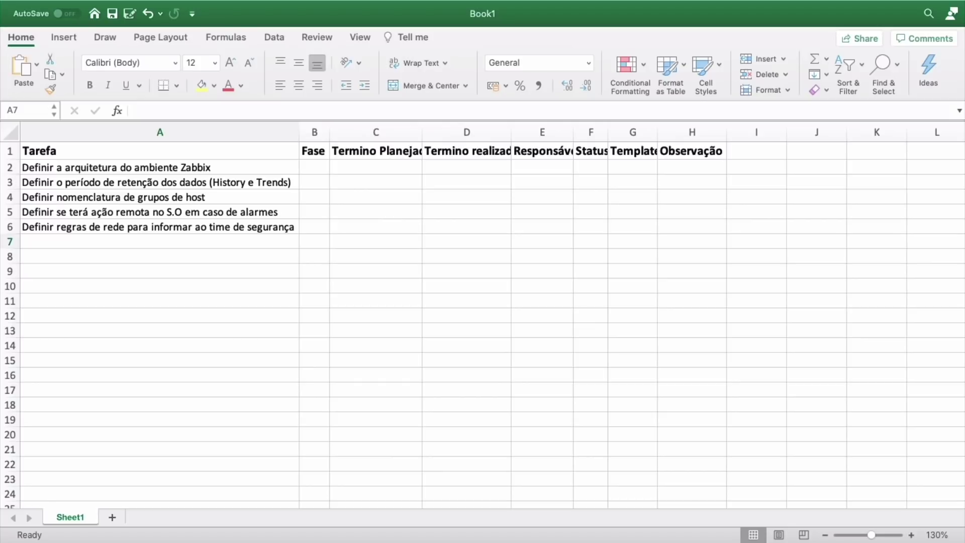
Step: Enter the task "Deploy do ambiente Zabbix 5.0" in cell A7
left_click(150, 255)
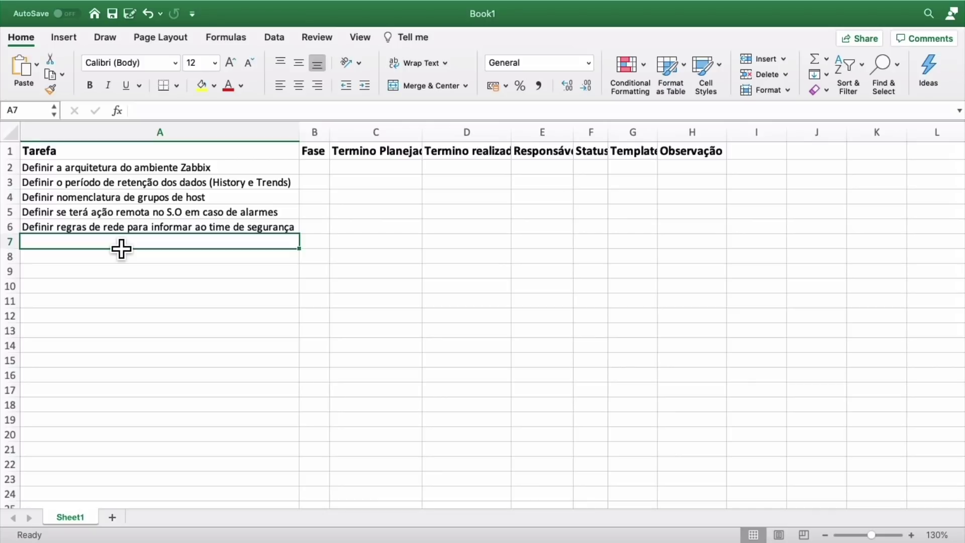
type("Deploy do")
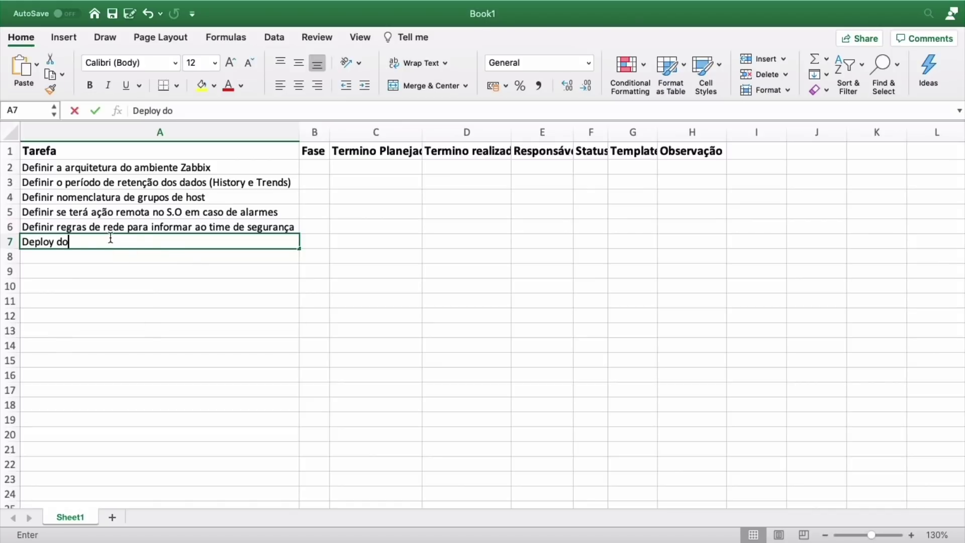
type(" ambiente Zabbi")
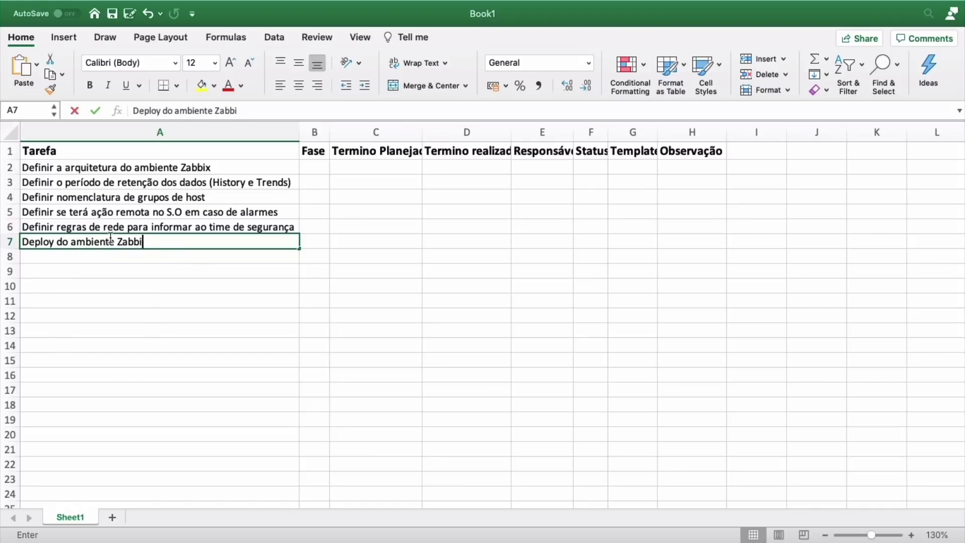
type("x 5.0")
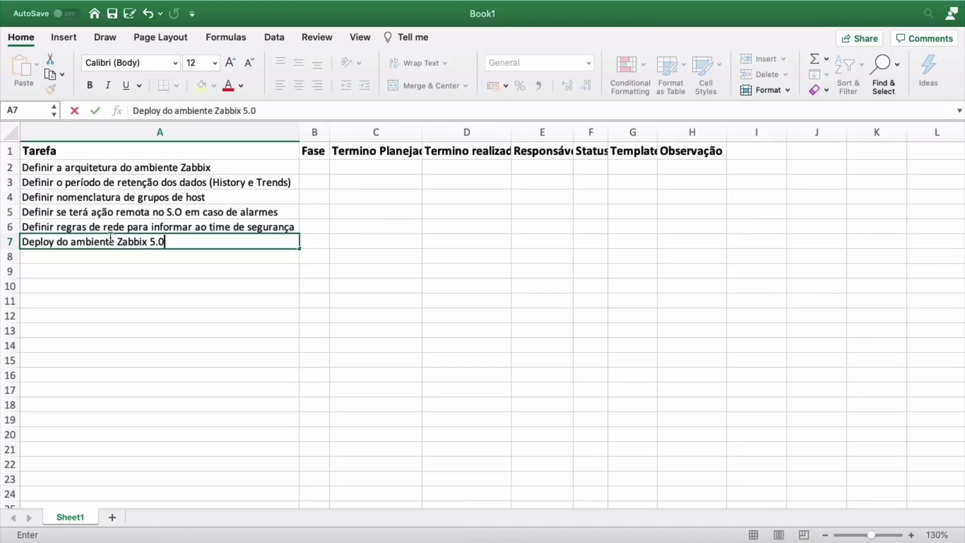
key("Return")
Step: Enter the task "Deploy do Zabbix Proxy na Matrix" in cell A8
type("Deplo")
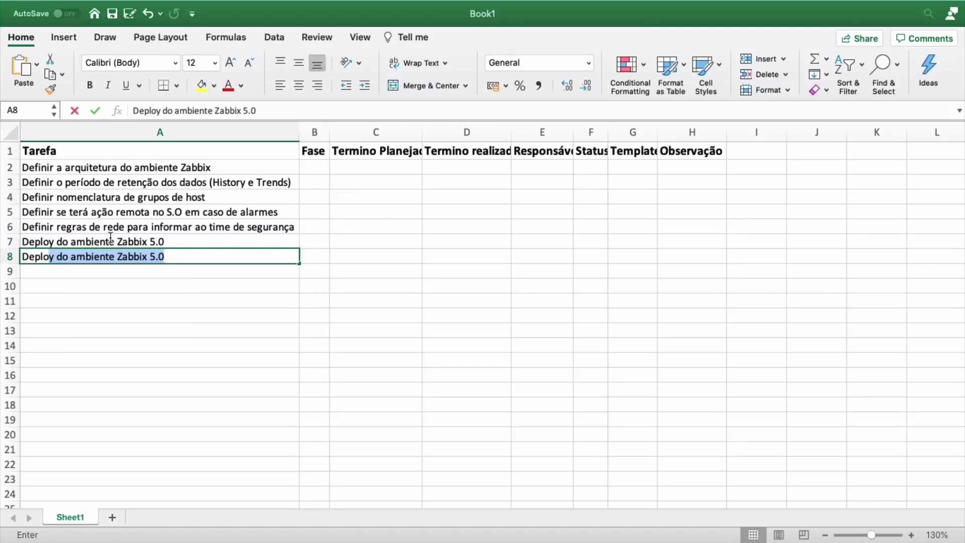
type("y do ambiente")
key("BackSpace")
key("BackSpace")
key("BackSpace")
key("BackSpace")
key("BackSpace")
key("BackSpace")
key("BackSpace")
key("BackSpace")
key("BackSpace")
key("BackSpace")
key("BackSpace")
key("BackSpace")
key("BackSpace")
type("do Zabbix Proxy na Matrix")
key("Return")
Step: Enter the task "Deploy do Zabbix Proxy nas filiais" in cell A9
type("Deploy do Zabbix Proxy nas Fil")
key("BackSpace")
key("BackSpace")
key("BackSpace")
type("filiais")
Step: Enter "Cliente" as the Responsável for the branch proxy deployment in cell E9
key("Tab")
key("Tab")
key("Tab")
key("Tab")
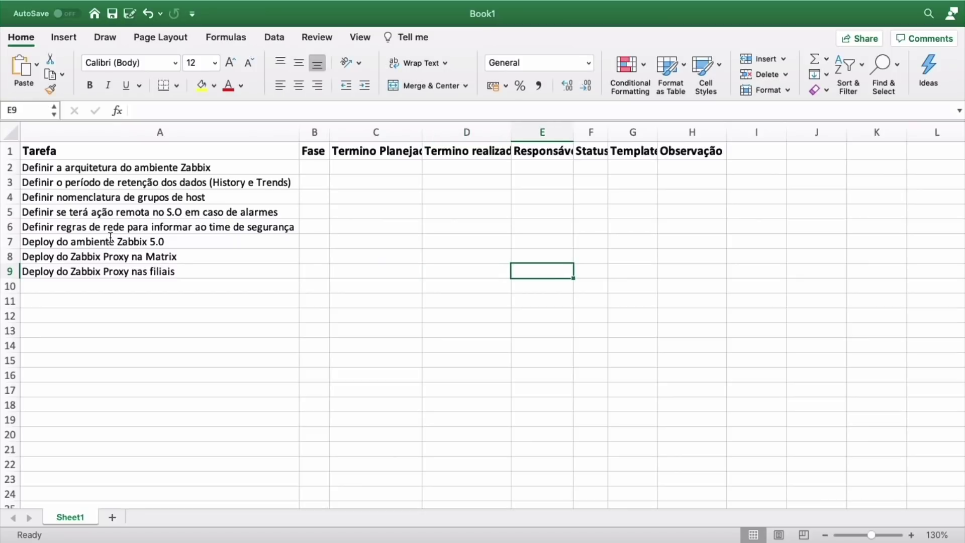
type("Cliente")
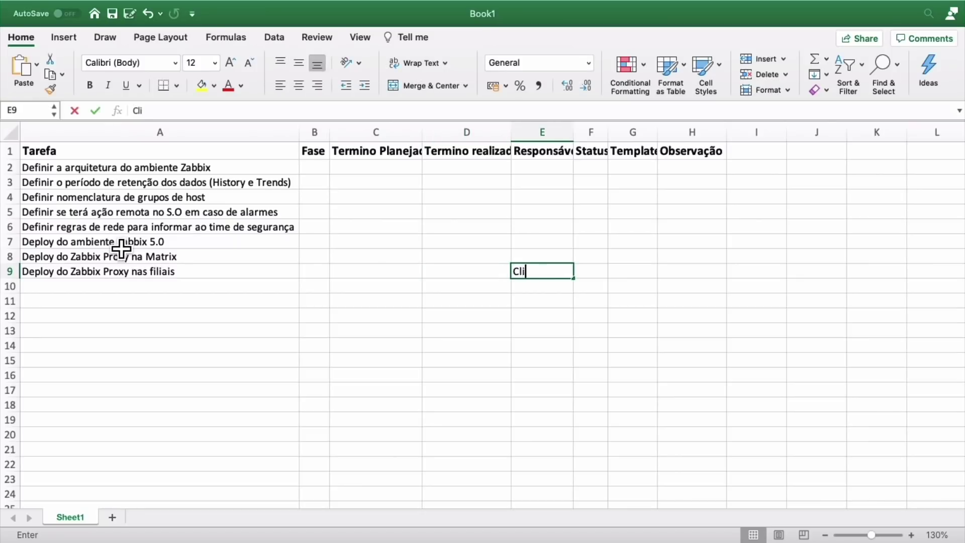
key("Return")
Step: Widen columns C through G so the Termino Planejado, Termino realizado, Responsável, Status and Template headers fit
left_click_drag(574, 137, 632, 137)
left_click_drag(678, 134, 692, 135)
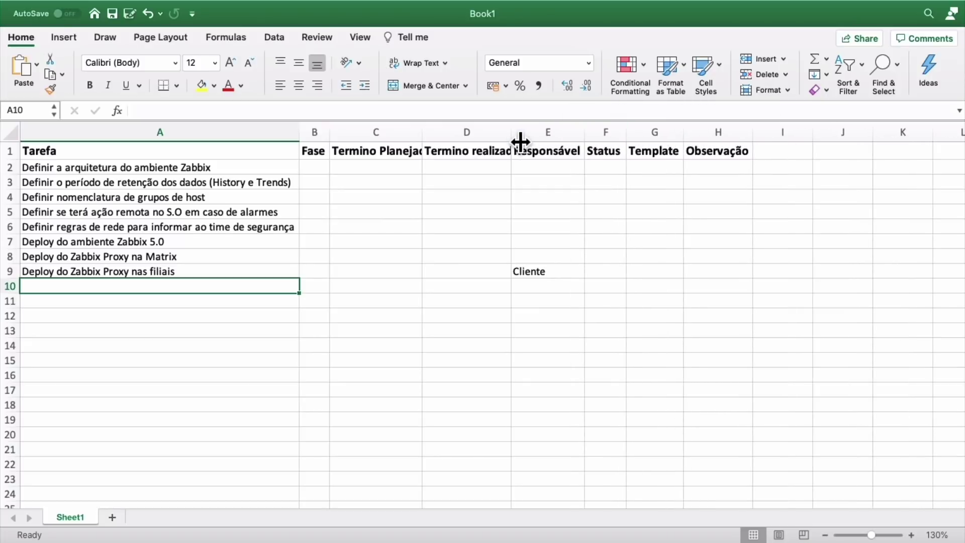
left_click_drag(520, 142, 527, 142)
left_click(433, 141)
double_click(433, 141)
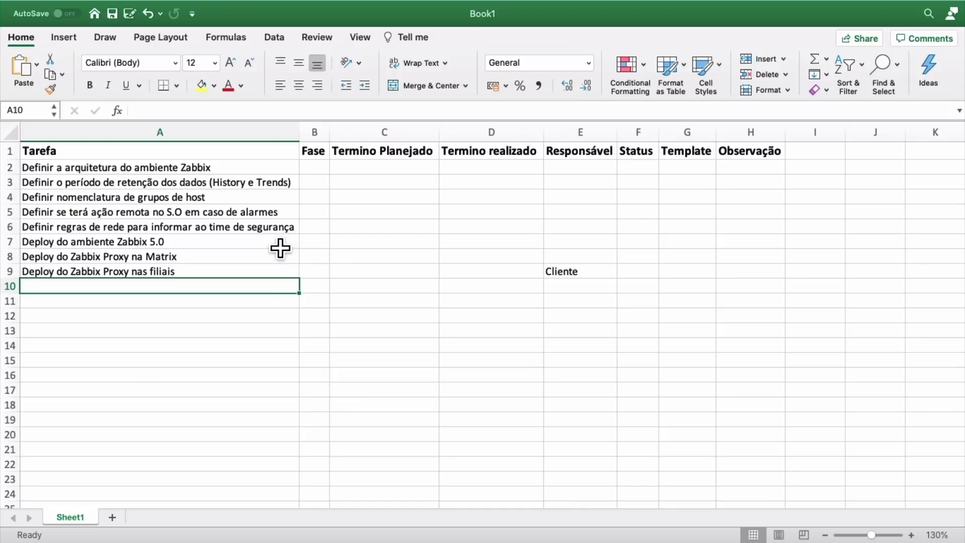
Step: Enter "FASE 1" in cell B2 and widen the Fase column to fit it
left_click(270, 276)
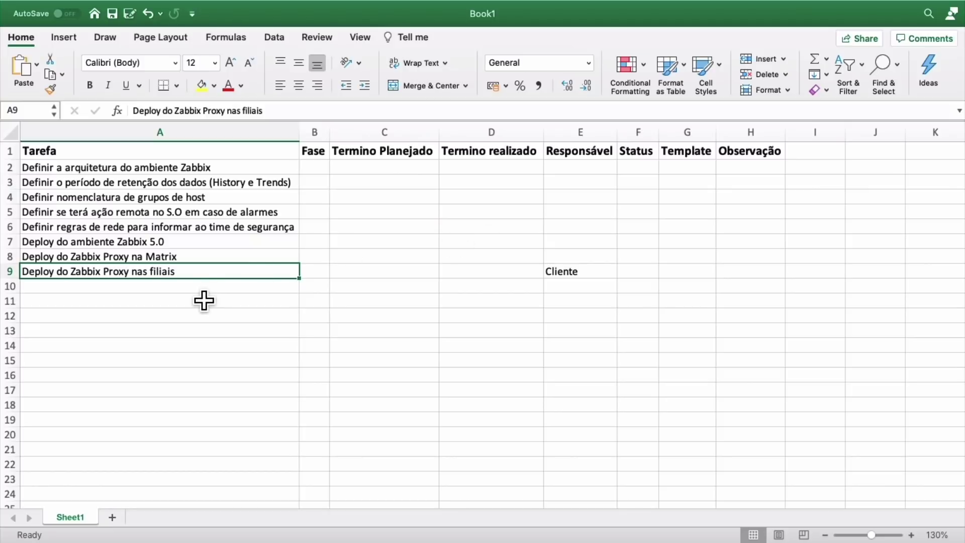
key("Return")
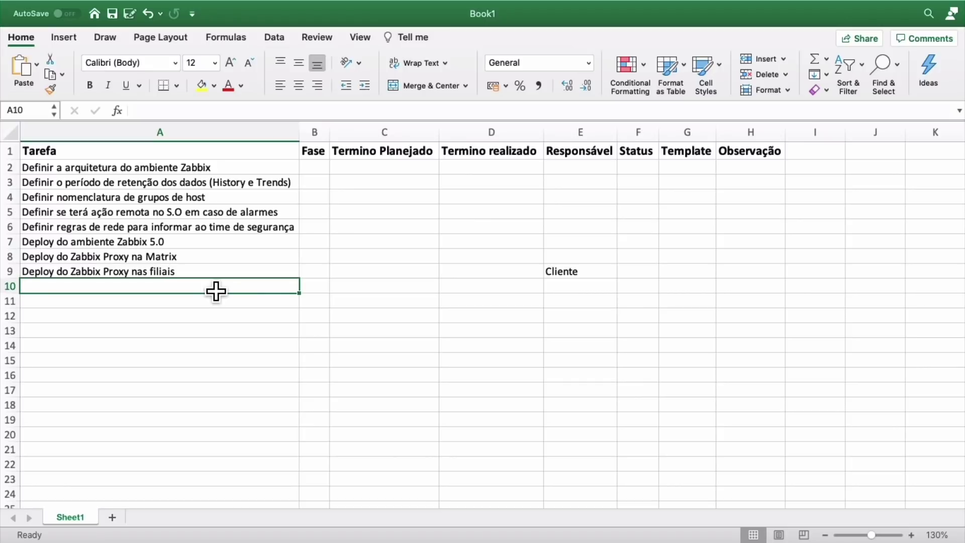
left_click(325, 173)
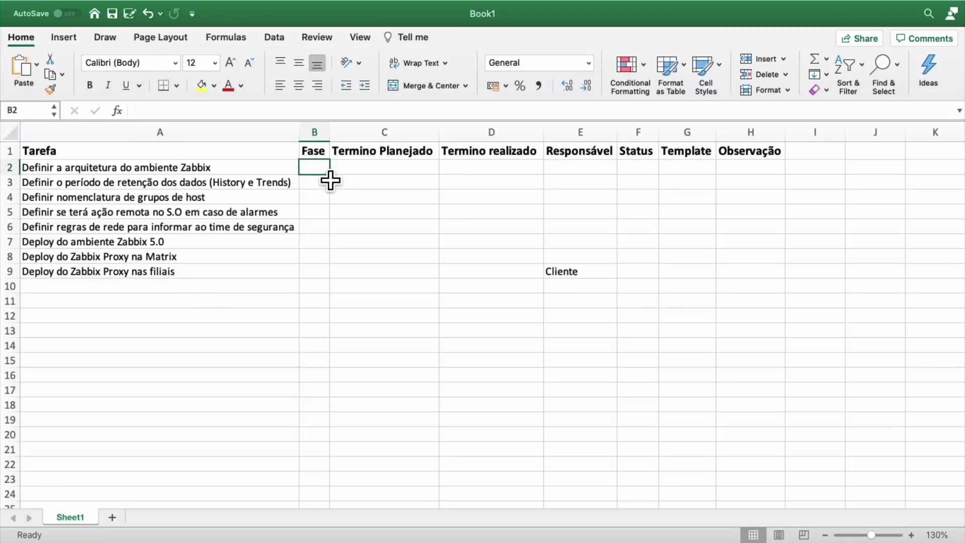
type("FASE 1")
key("Return")
left_click_drag(329, 132, 337, 133)
key("Up")
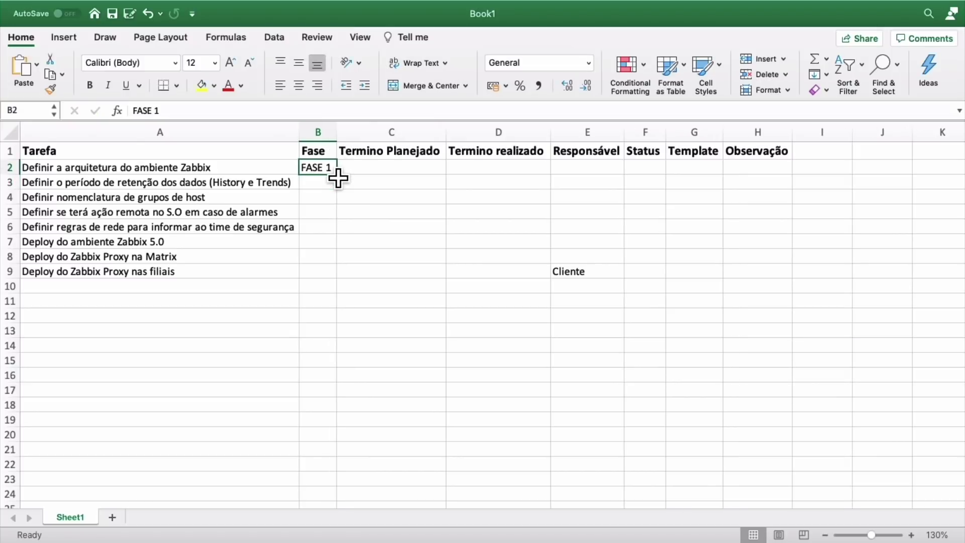
Step: Copy the "FASE 1" value from B2 into cells B3:B9
left_click(338, 177)
left_click(326, 165)
key("super+c")
key("Down")
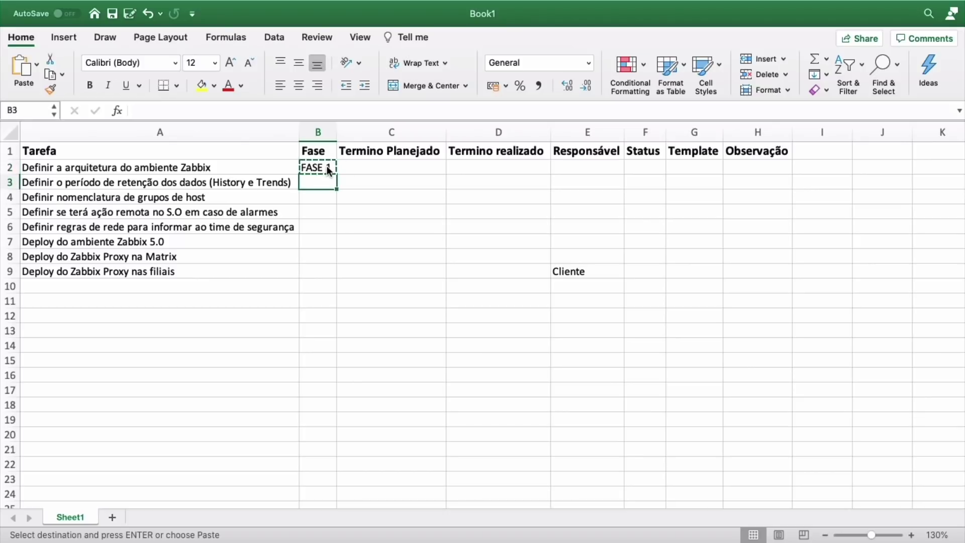
key("shift+Down")
key("shift+Down")
key("shift+Down")
key("shift+Down")
key("shift+Down")
key("shift+Down")
key("shift+Down")
key("shift+Up")
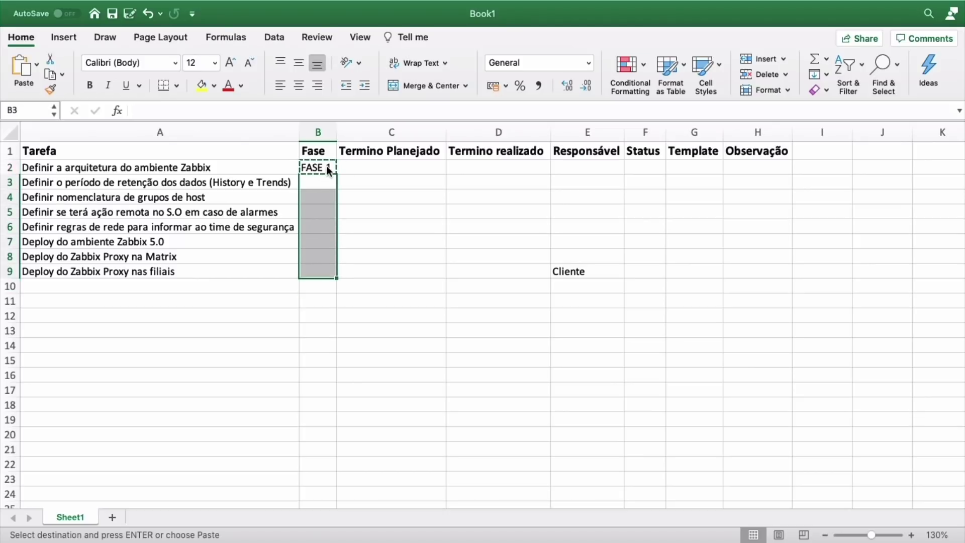
key("super+v")
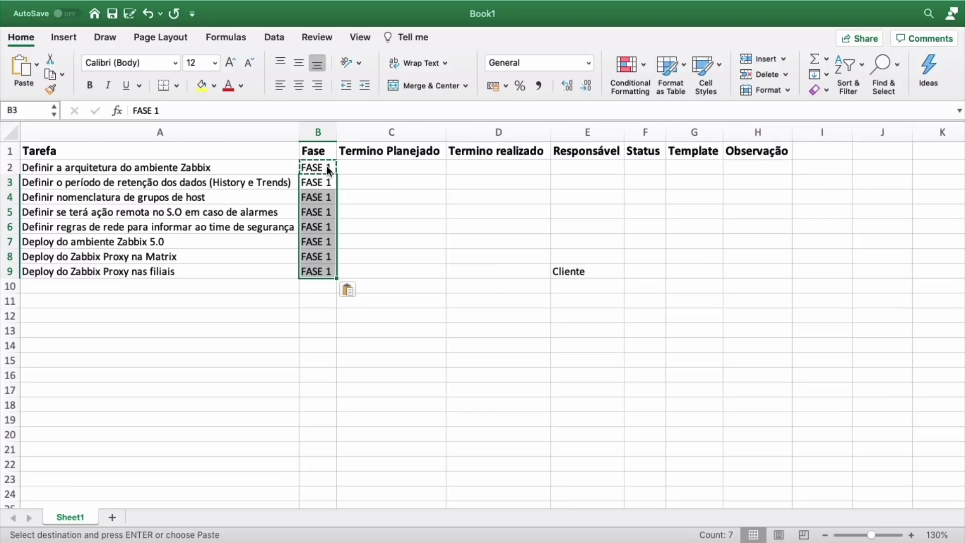
left_click(535, 216)
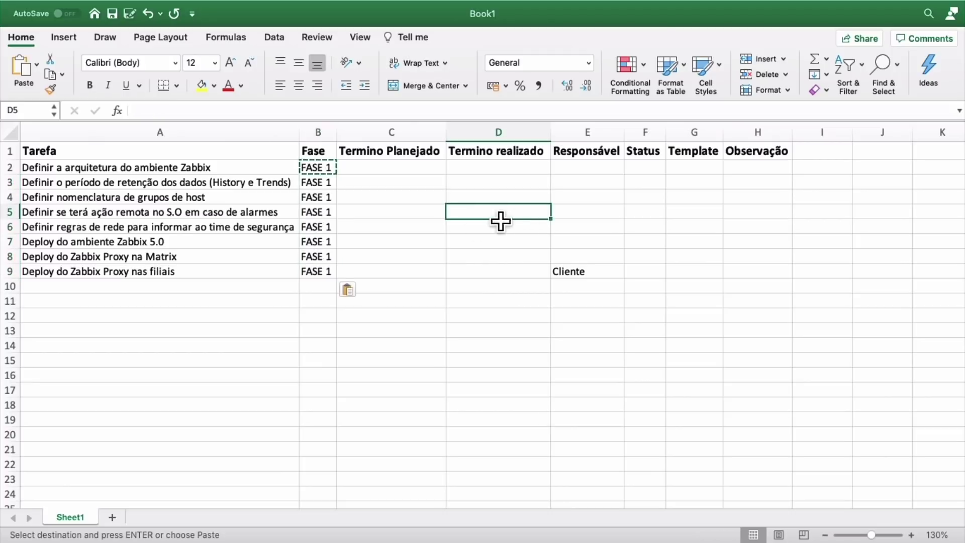
left_click(288, 246)
key("Escape")
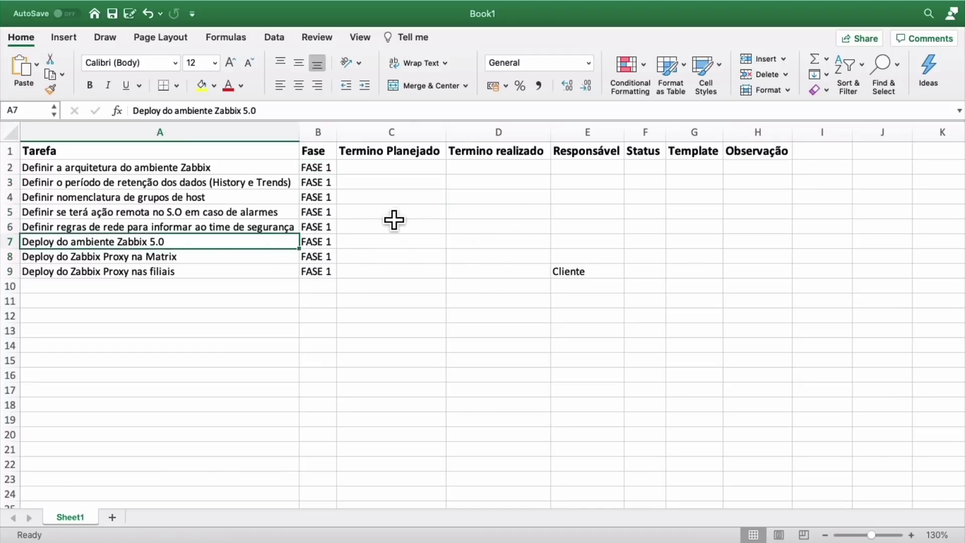
left_click(390, 169)
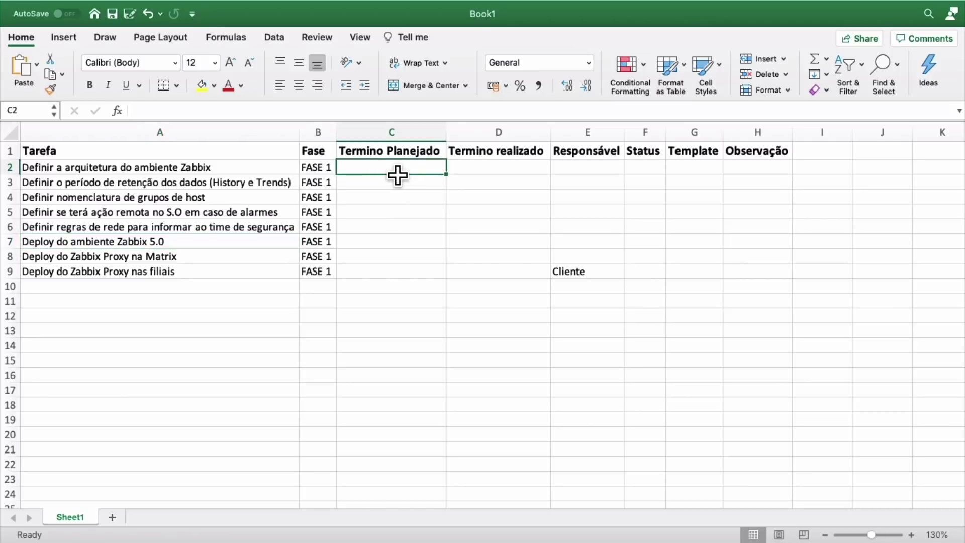
left_click(493, 179)
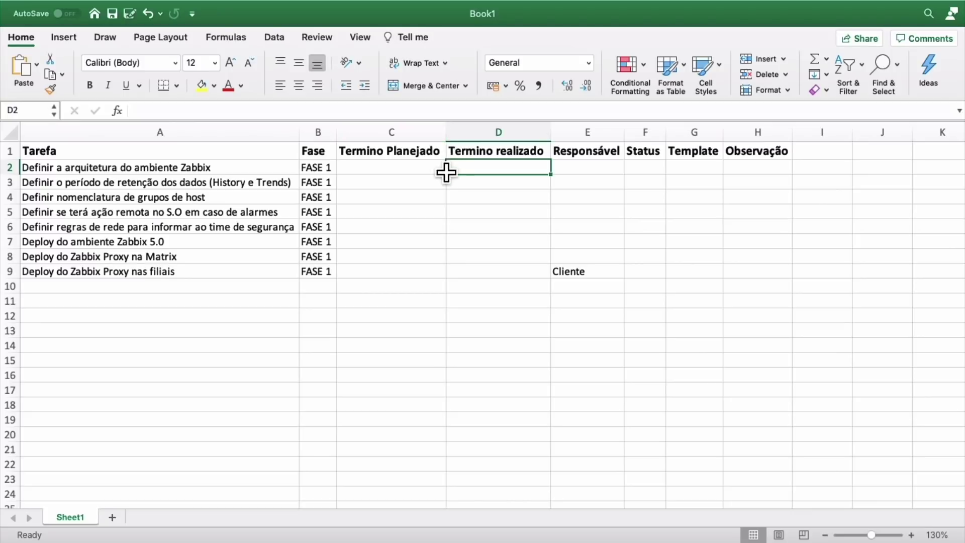
scroll(441, 176, "down", 1)
left_click(404, 176)
left_click(468, 176)
scroll(471, 179, "down", 1)
scroll(467, 201, "up", 1)
scroll(468, 207, "down", 1)
Step: Enter "JLCP" in cell E2 and "JLCP/Cliente" in cell E3 of the Responsável column
left_click(596, 181)
key("Up")
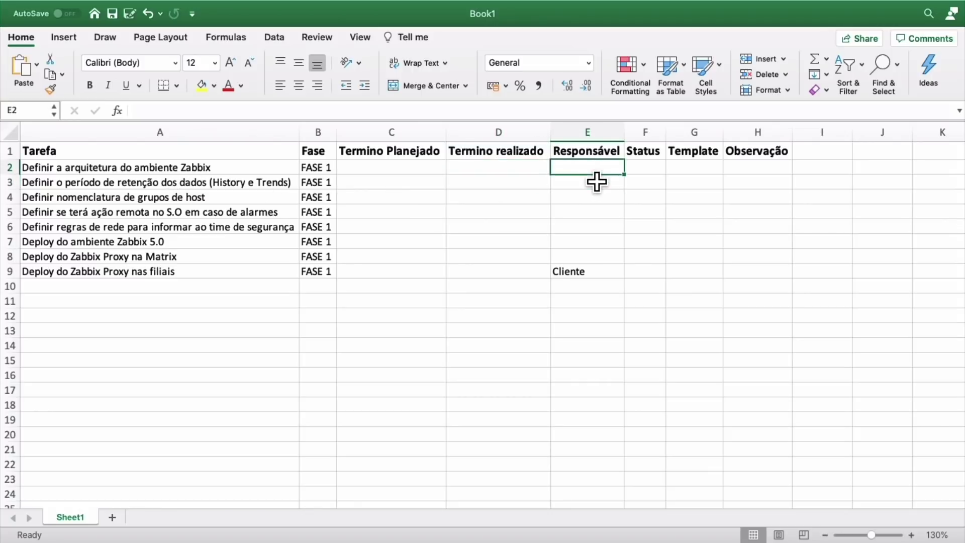
type("JLCP")
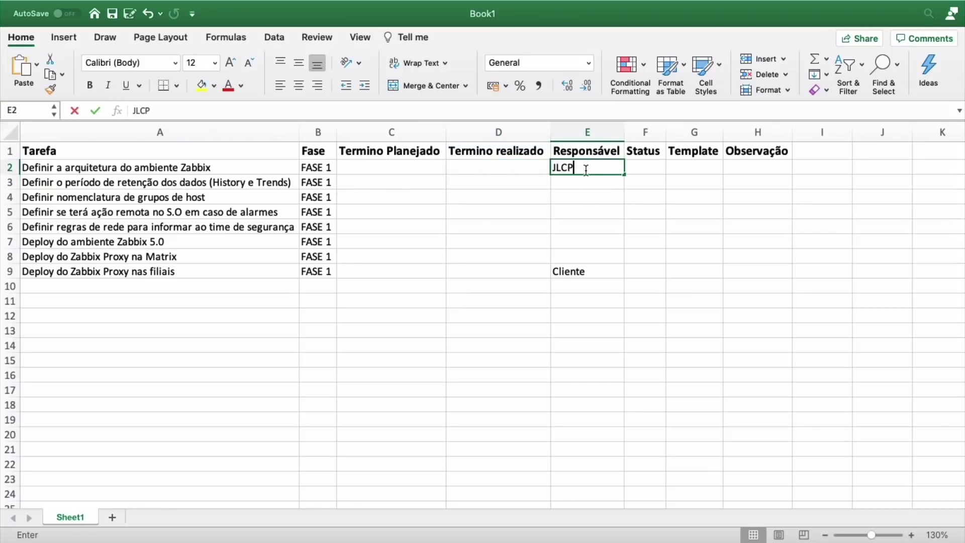
key("Return")
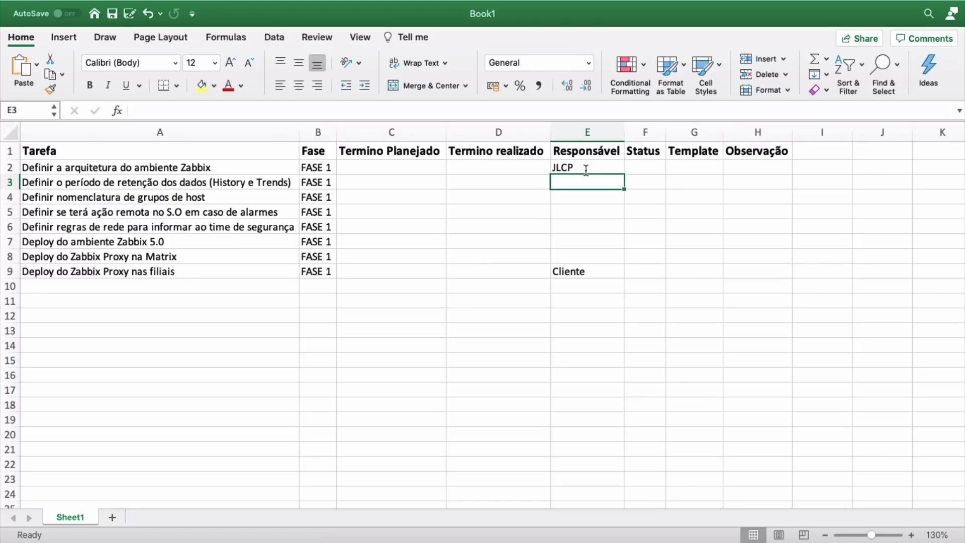
type("JLCP/")
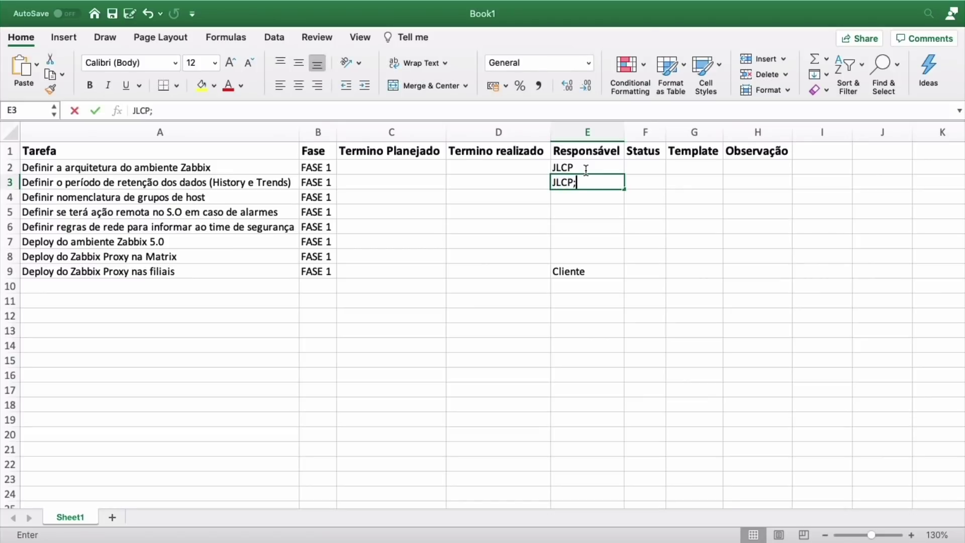
type("nte")
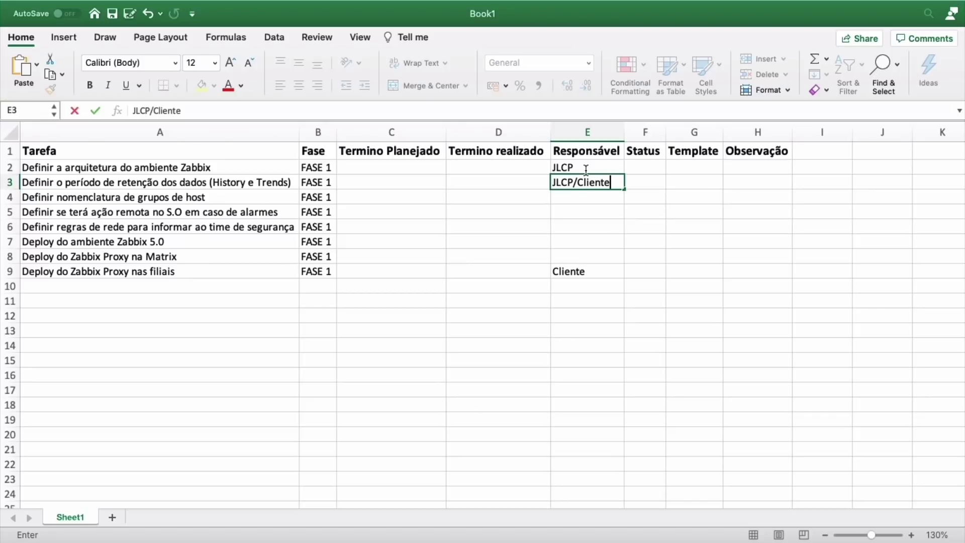
key("Return")
Step: Extend the Responsável entry for the architecture definition task in cell E2 to "JLCP/Cliente"
key("Up")
key("Up")
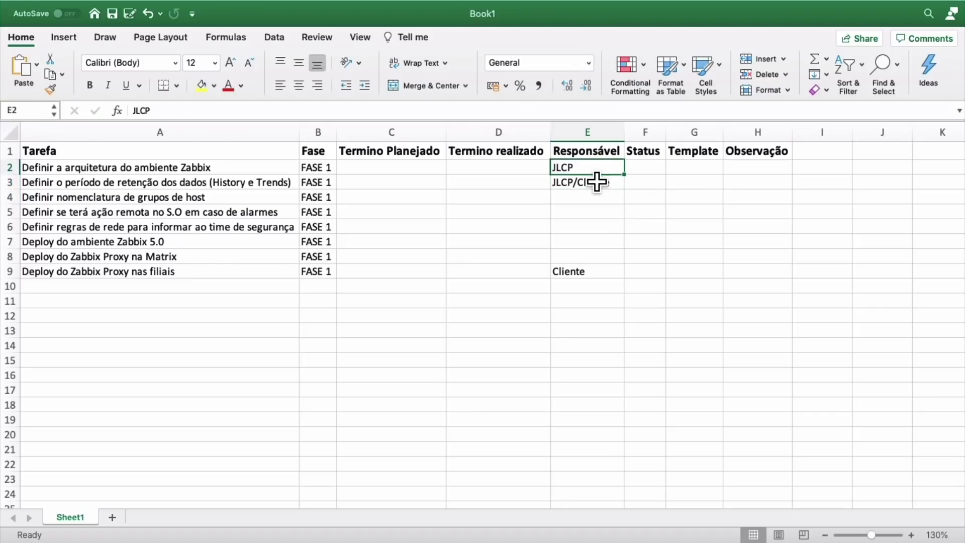
double_click(592, 167)
type("/Cliente")
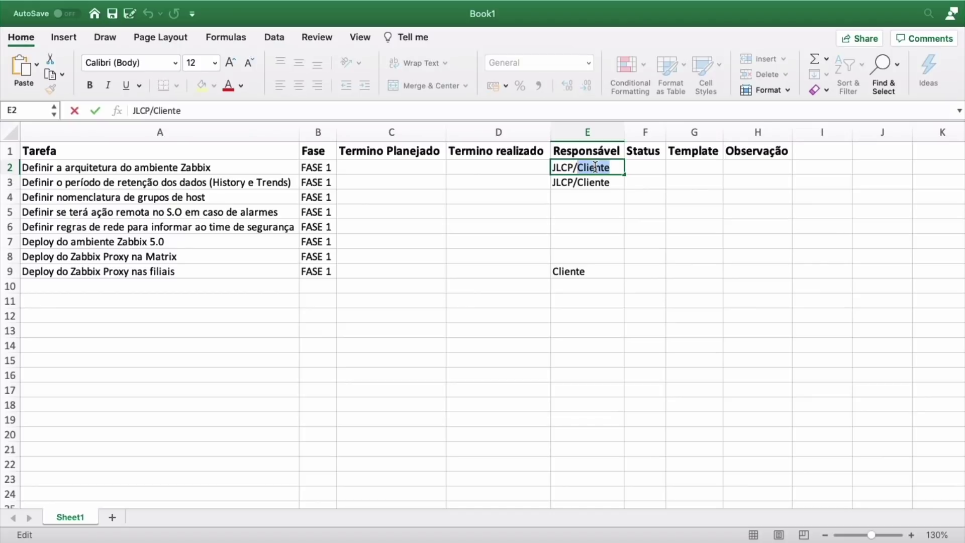
key("Return")
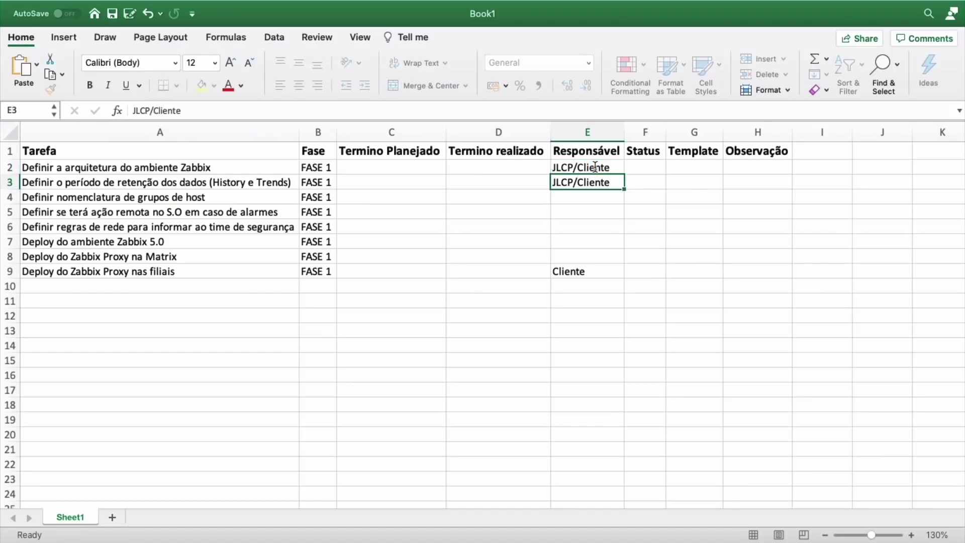
Step: Copy the "JLCP/Cliente" value from E3 into cell E4 for the host group naming task
key("Down")
key("Down")
key("Up")
key("Up")
key("super+c")
key("Down")
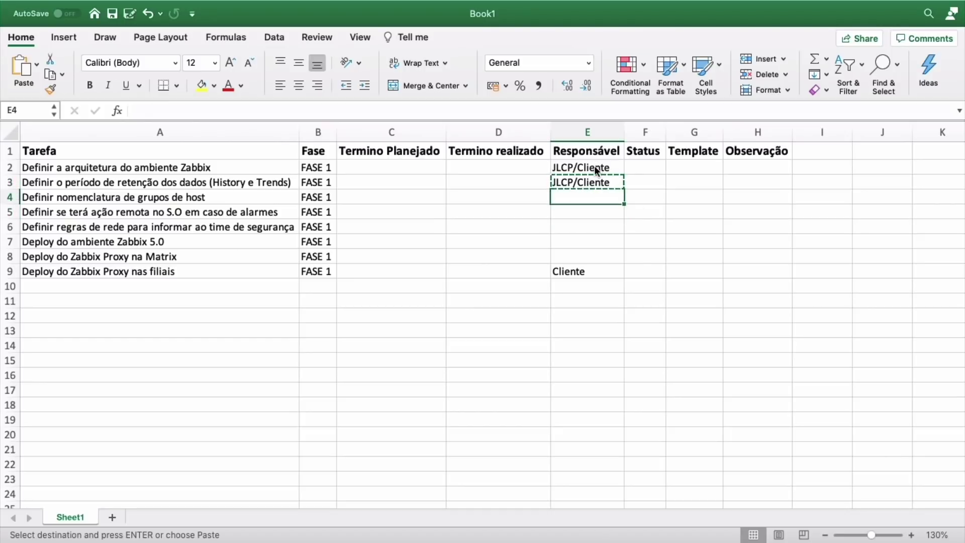
key("super+v")
Step: Enter "Cliente" as the Responsável in cell E5 and "JLCP" in cells E6, E7 and E8
key("Down")
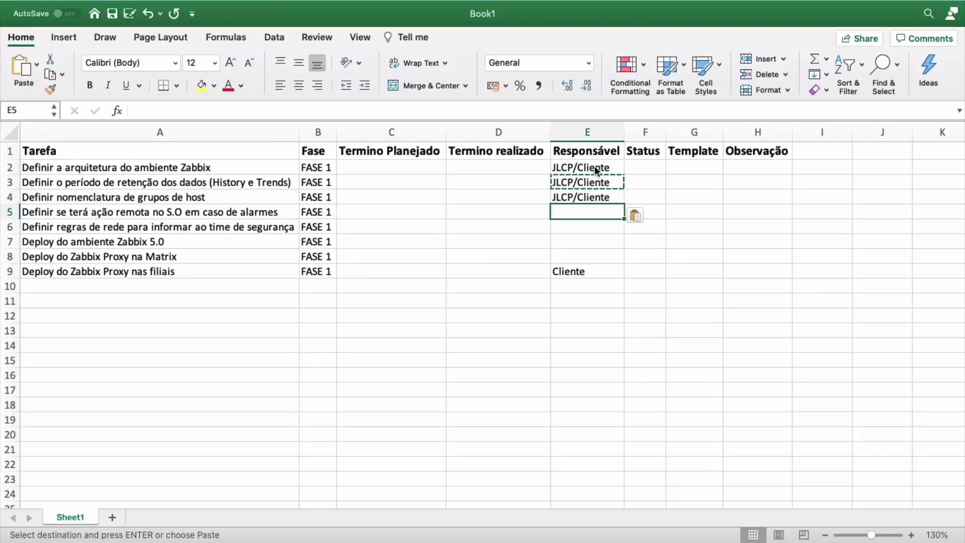
type("Cliente")
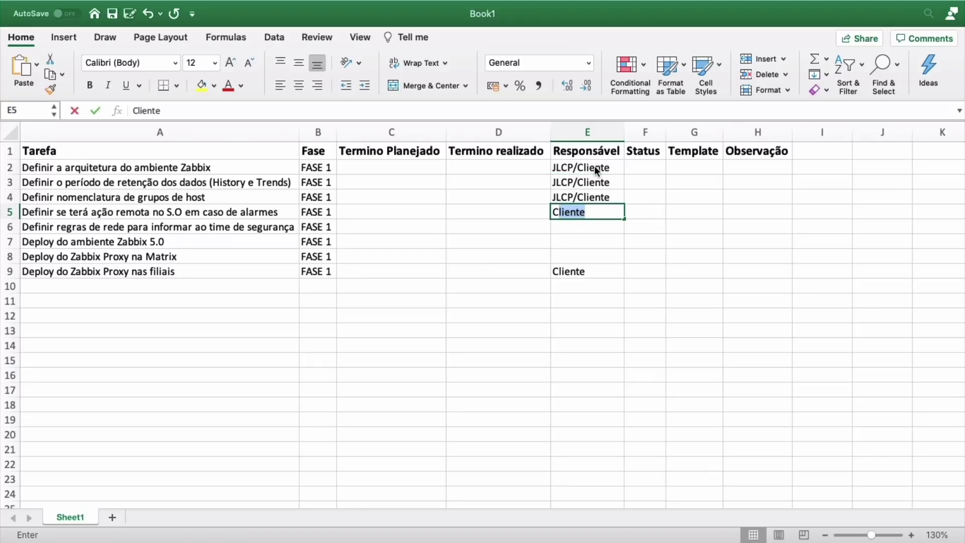
key("Return")
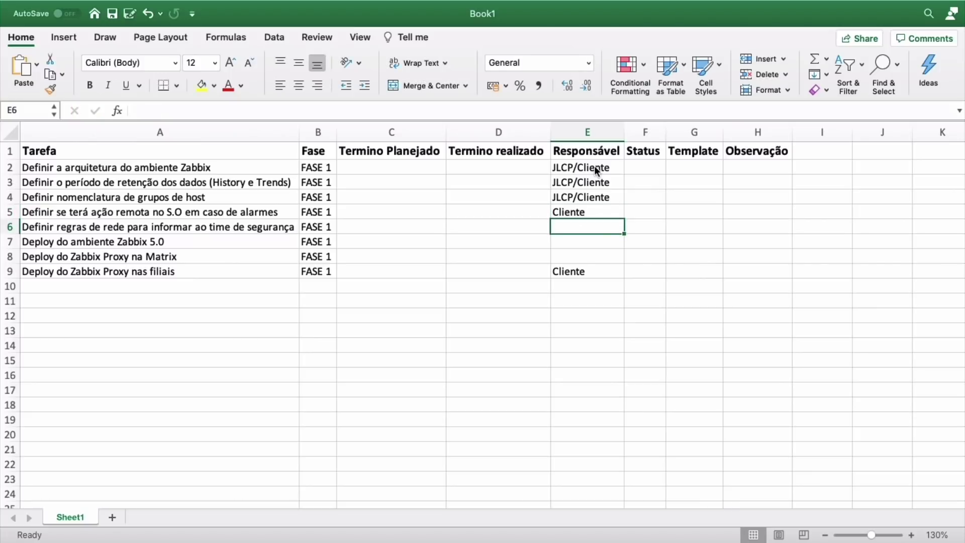
type("JLCP")
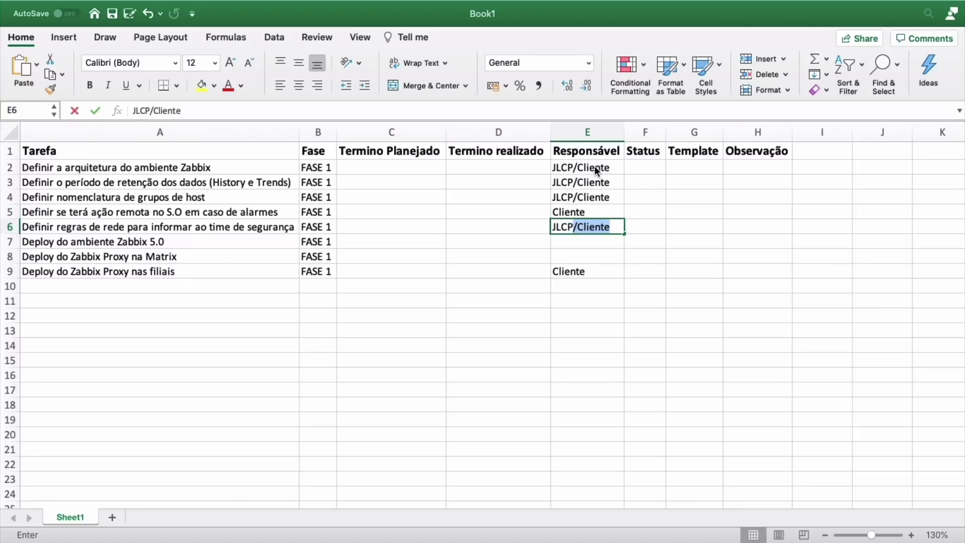
key("Return")
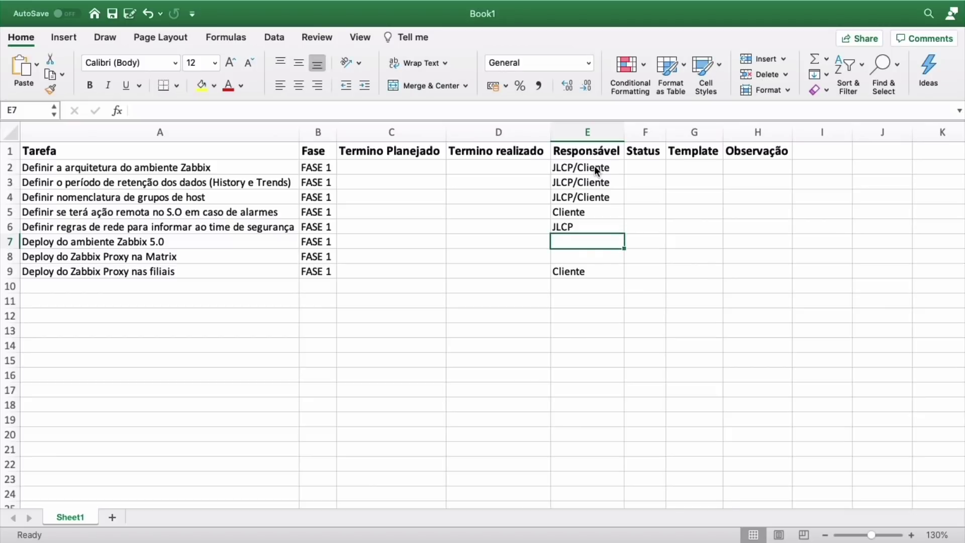
type("JLCP")
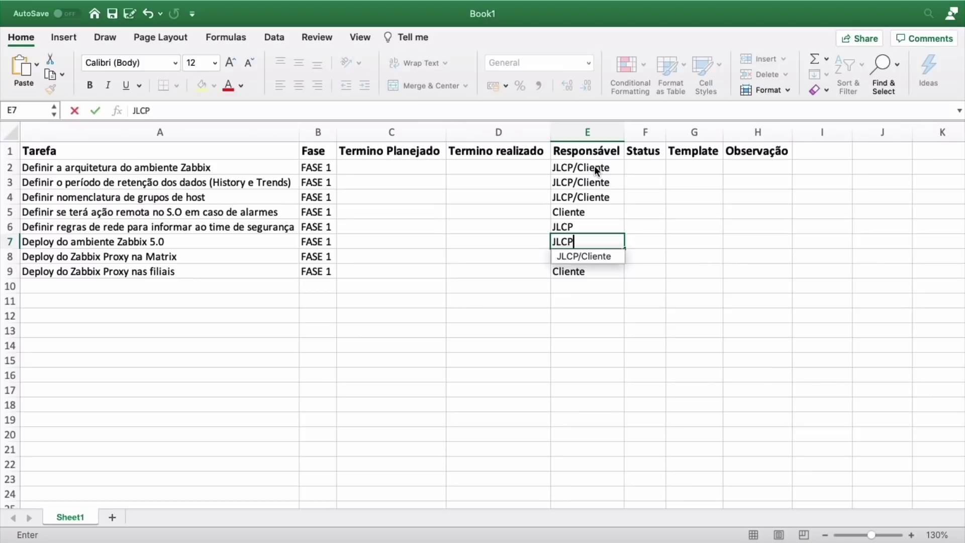
key("Return")
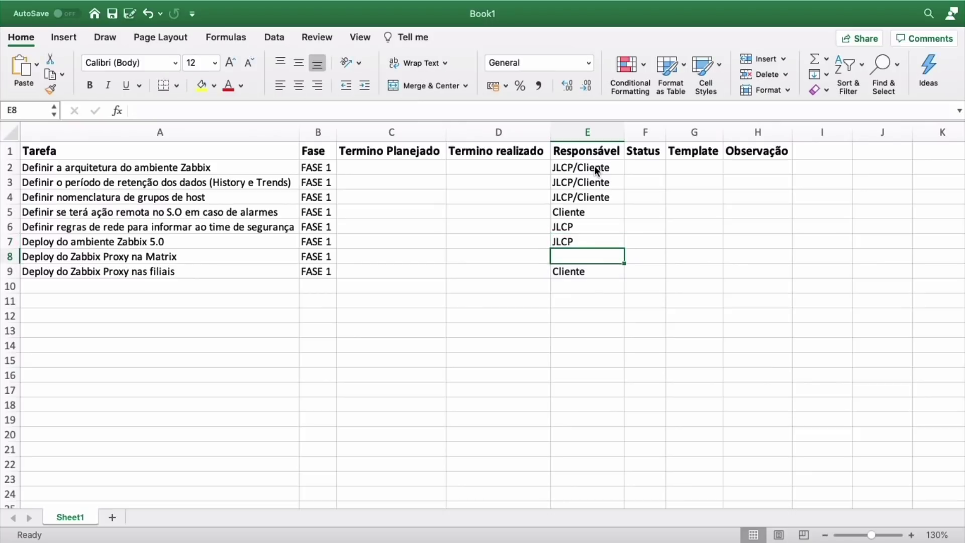
type("JLCP")
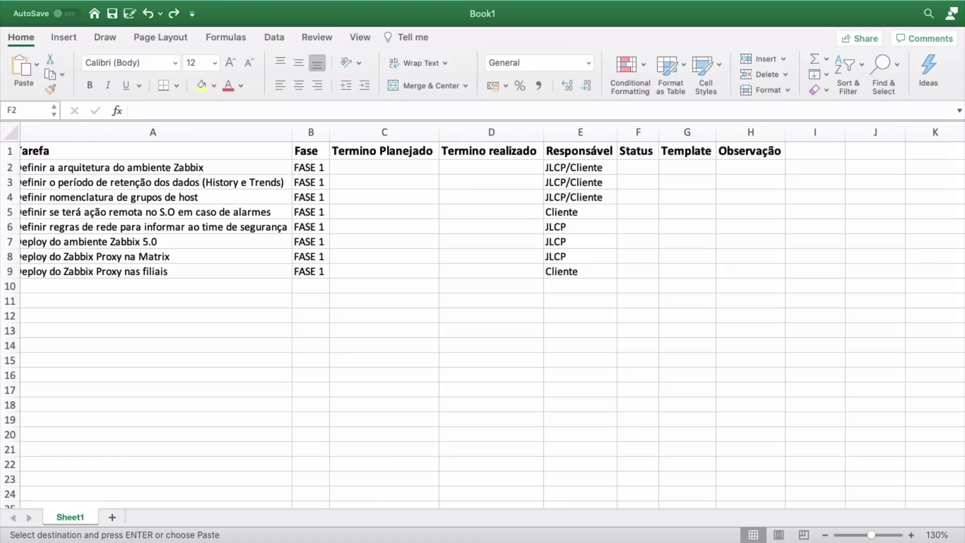
Step: Paste the copied status drop-down cell with the value "007_Concluído" into cell F2 of the Status column
left_click(644, 166)
scroll(629, 184, "left", 1)
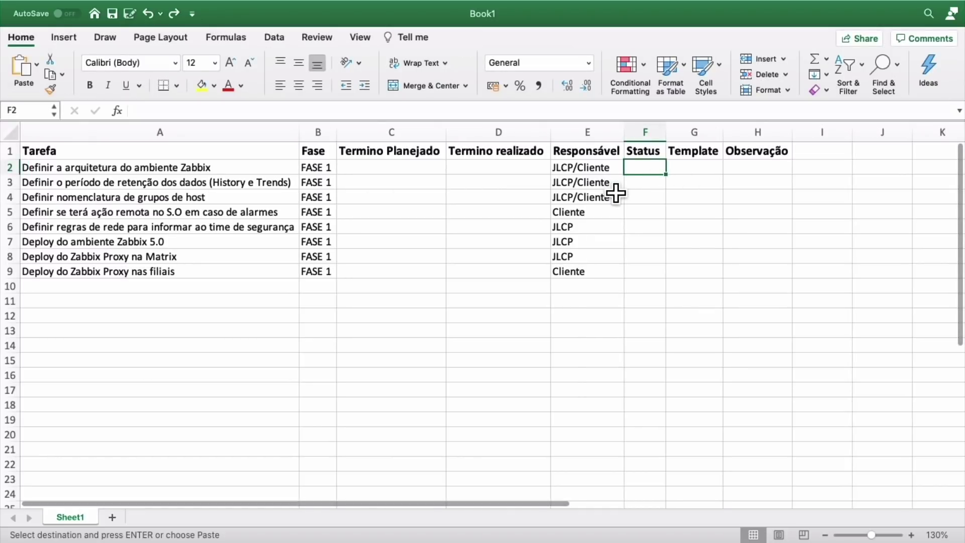
key("super+v")
scroll(647, 191, "right", 1)
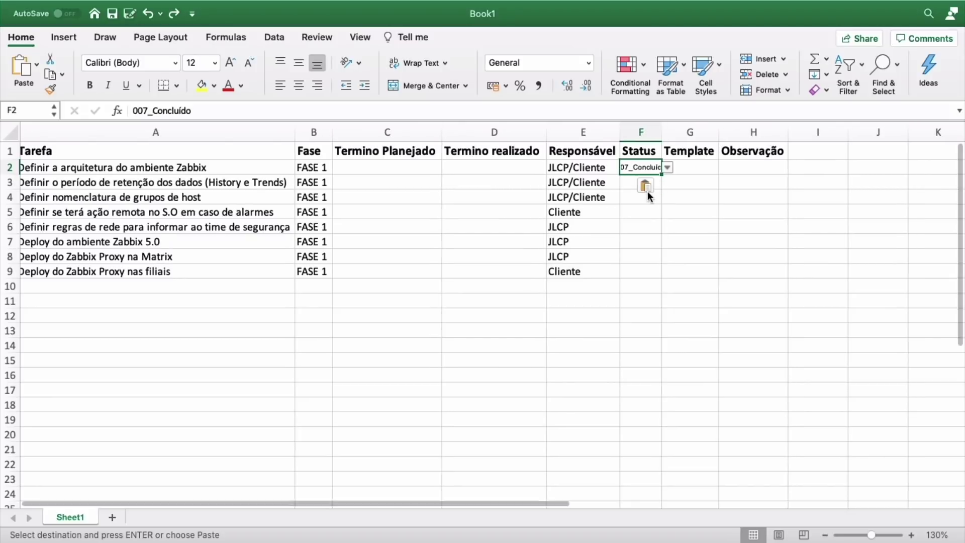
left_click(585, 170)
left_click_drag(582, 173, 581, 177)
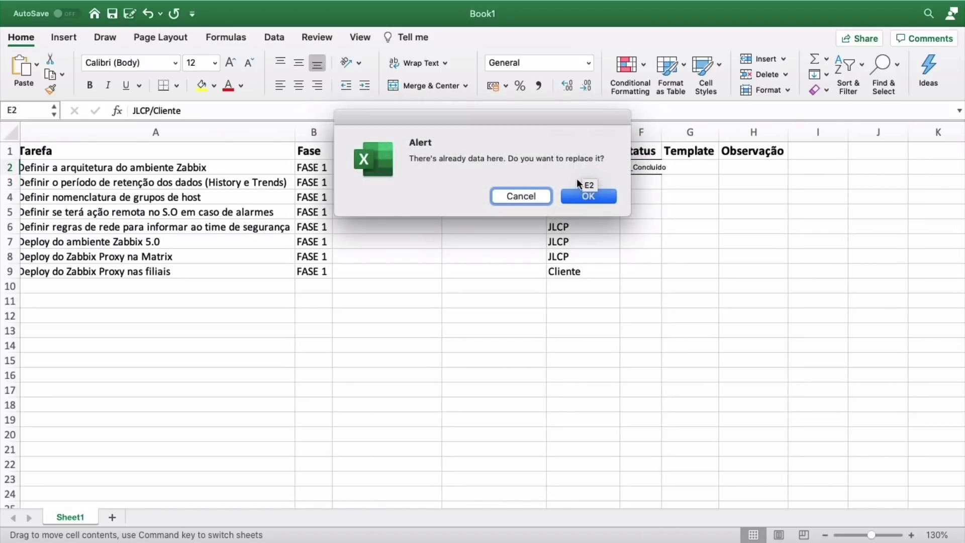
left_click(537, 193)
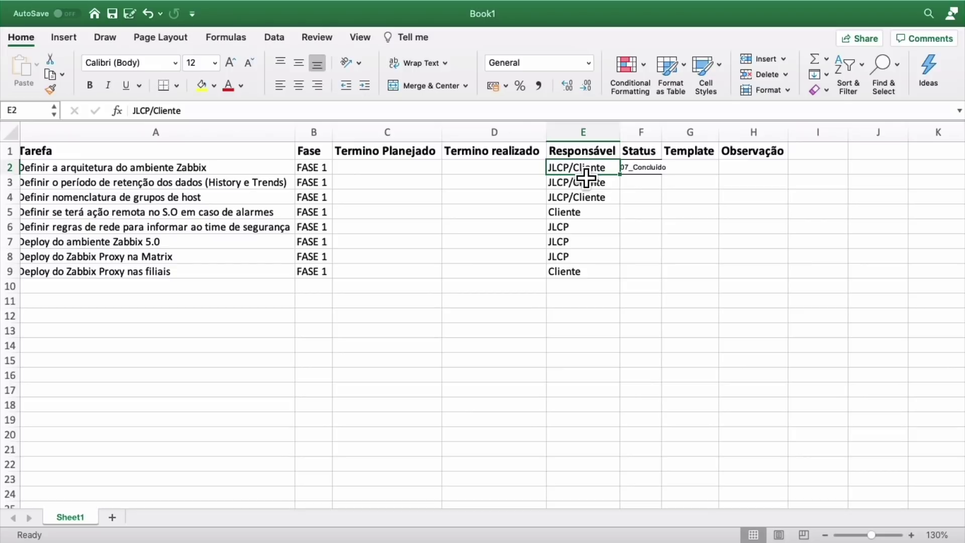
Step: Format cell F2 in Calibri (Body) at size 12 and widen the Status column to fit its value
left_click(643, 170)
left_click(131, 62)
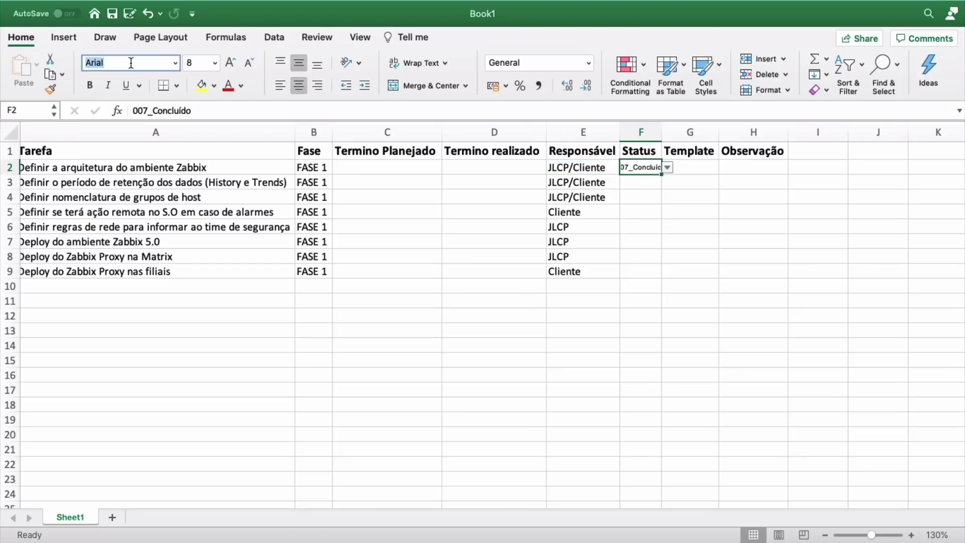
type("Calibri (Body")
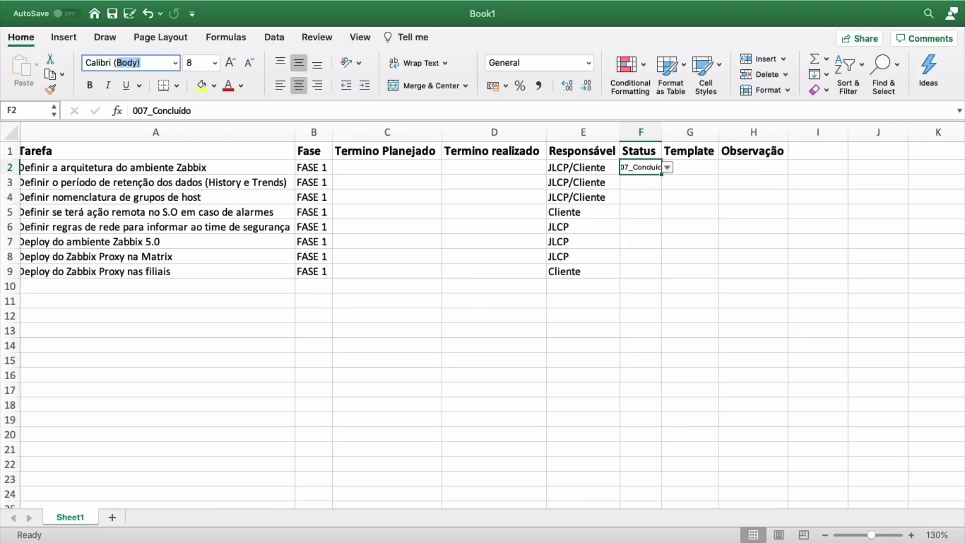
key("Tab")
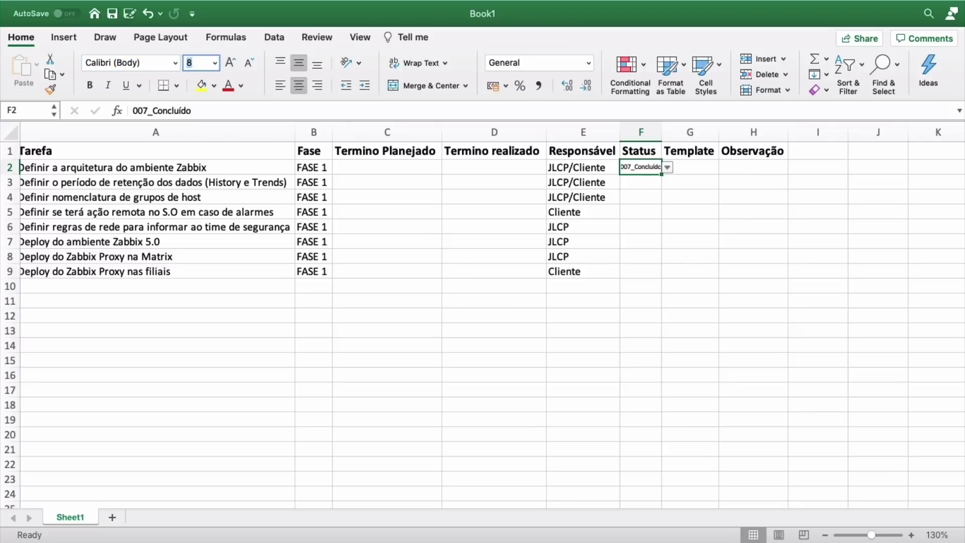
type("12")
key("Return")
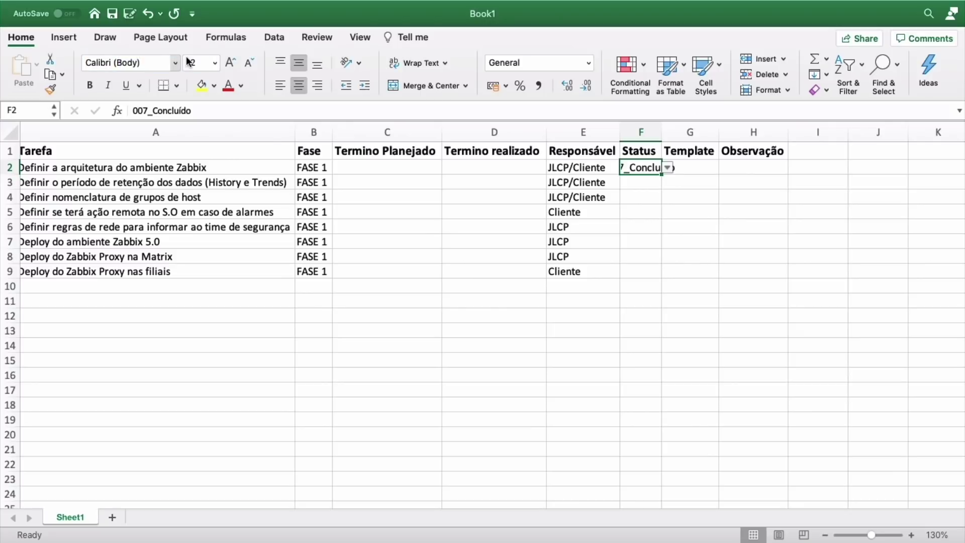
left_click_drag(662, 134, 678, 160)
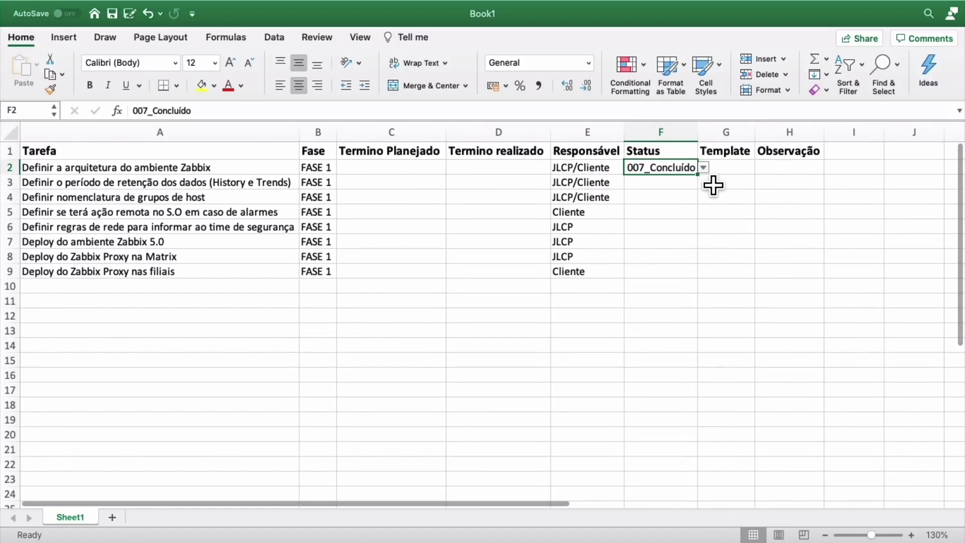
Step: Set the status of the first task in cell F2 to "001_Backlog" from its list of options
left_click(703, 167)
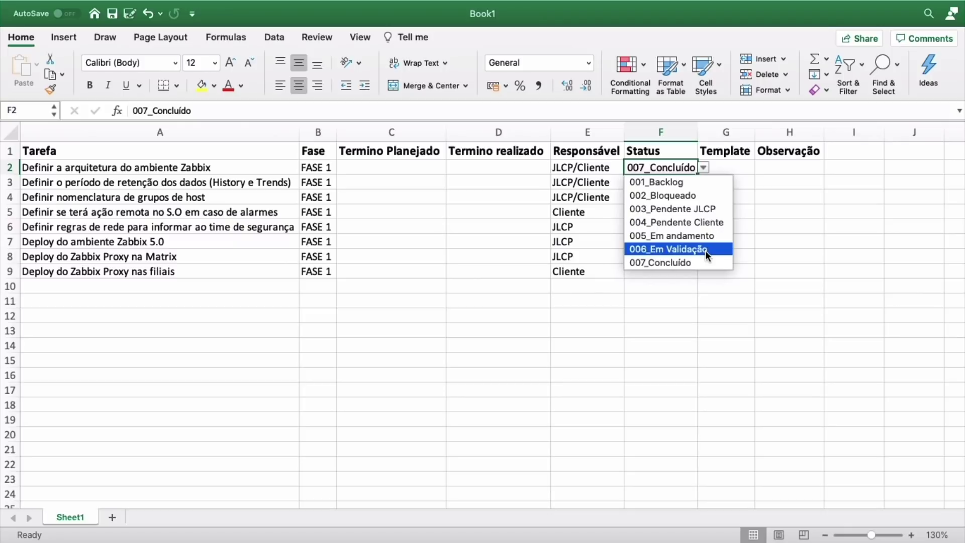
left_click(689, 182)
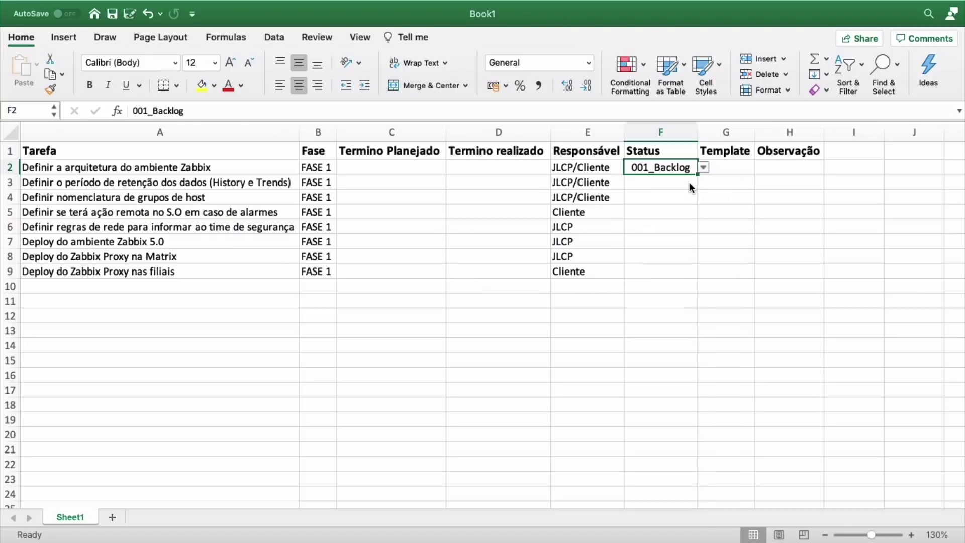
left_click(703, 168)
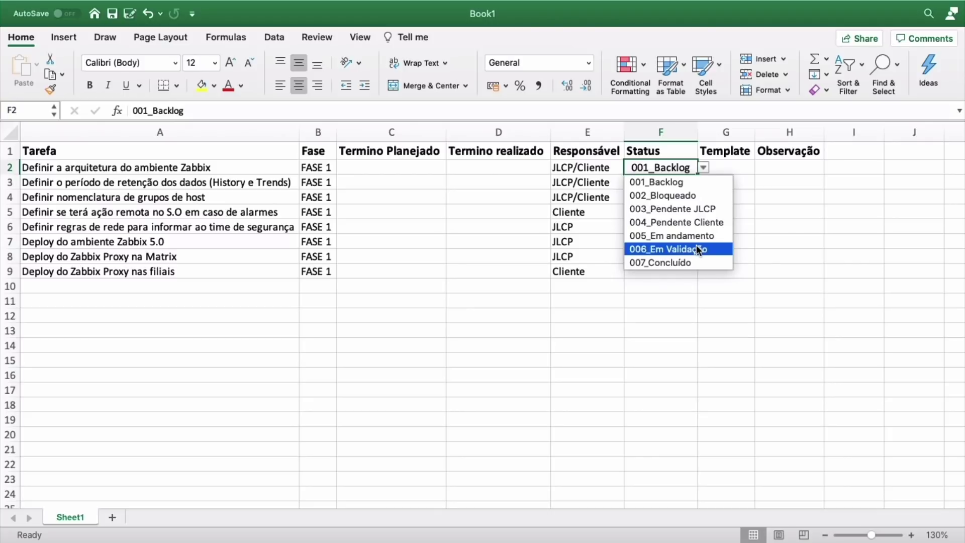
left_click(668, 183)
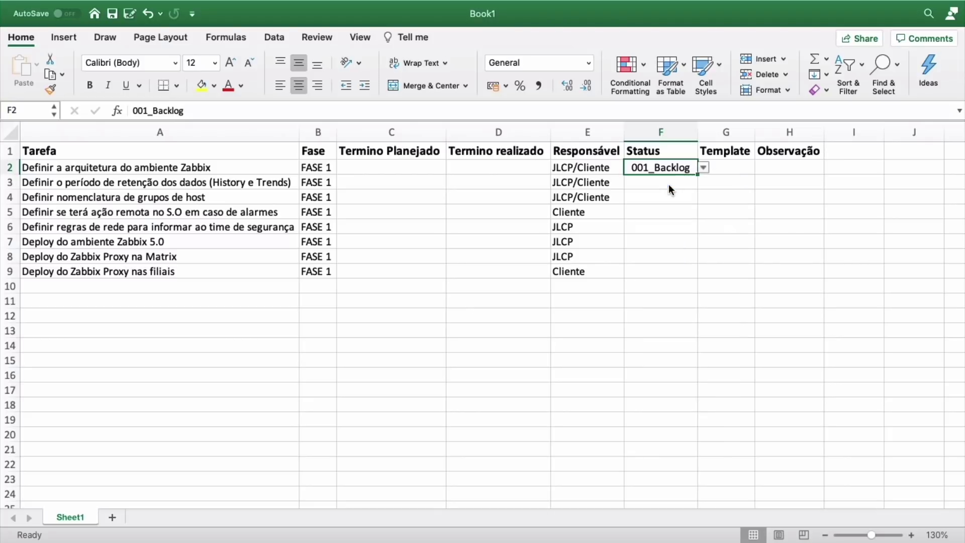
Step: Copy the "001_Backlog" status cell from F2 into cells F3:F9
key("super+c")
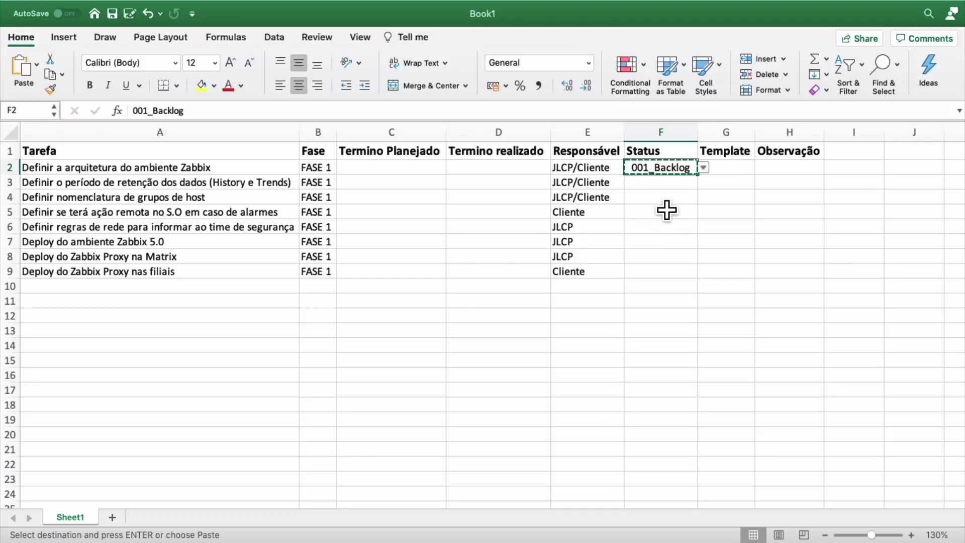
left_click(668, 186)
left_click(665, 274, "shift")
key("super+v")
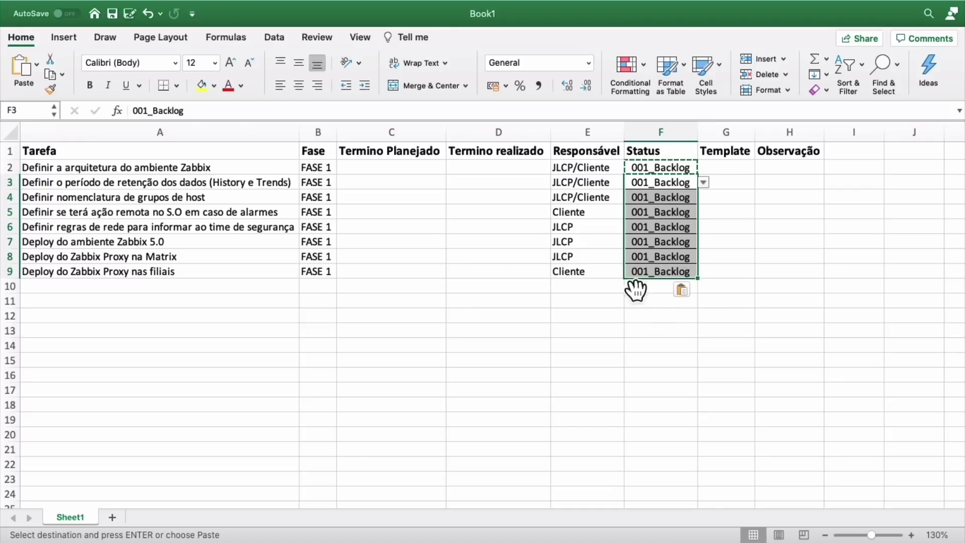
left_click(603, 289)
key("Escape")
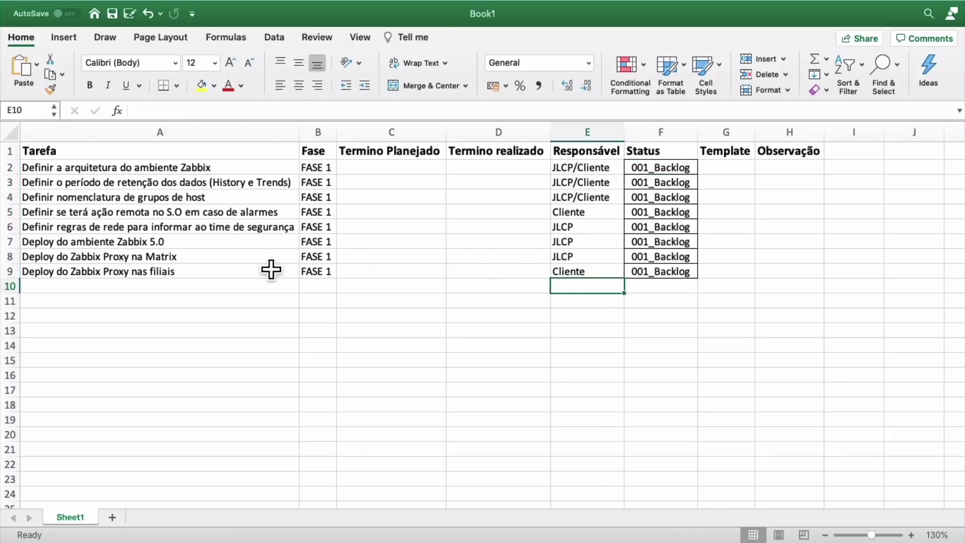
Step: Enter the task "Configurar ODBC no Zabbix Proxy da Matriz" in cell A10
left_click(111, 295)
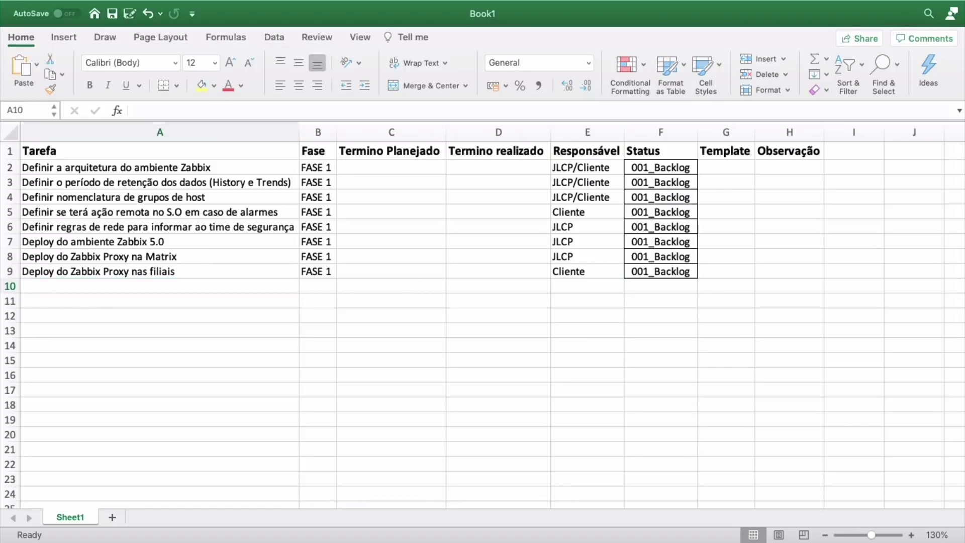
left_click(143, 285)
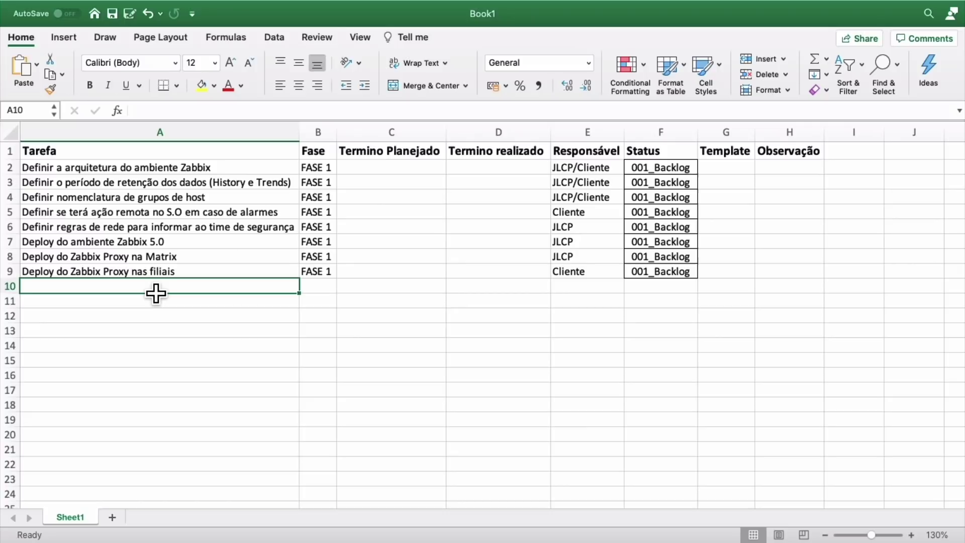
type("Configurar ")
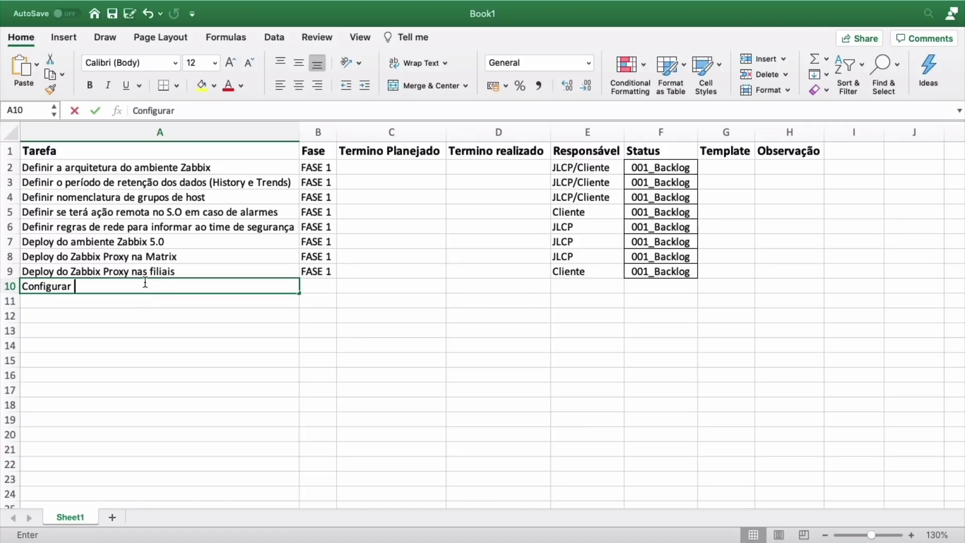
type("ODBC no Zabbix ")
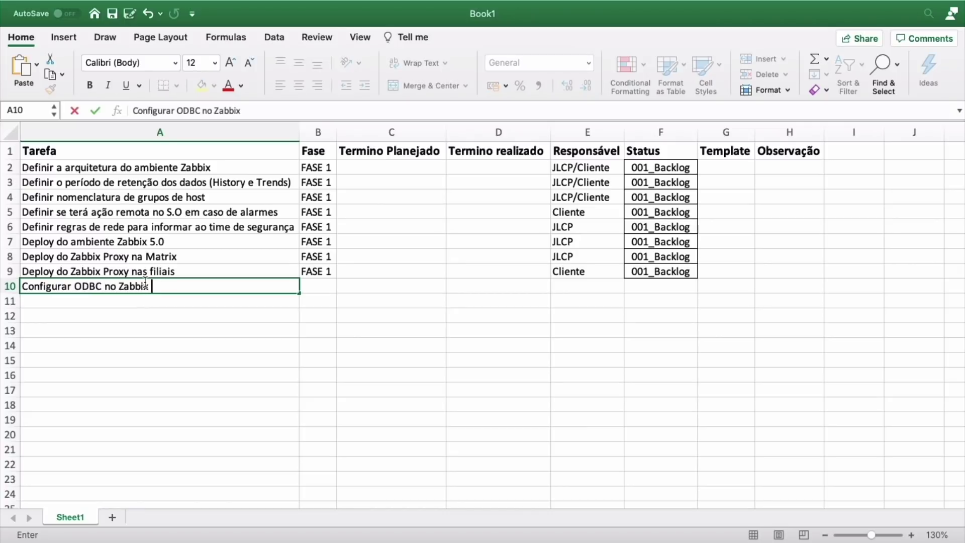
type("Proxy da Matri")
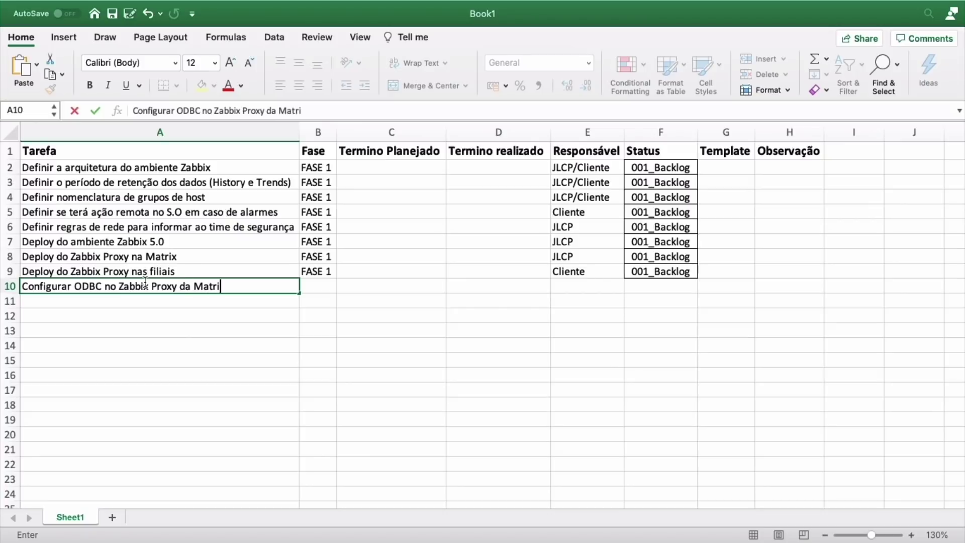
type("z")
key("Tab")
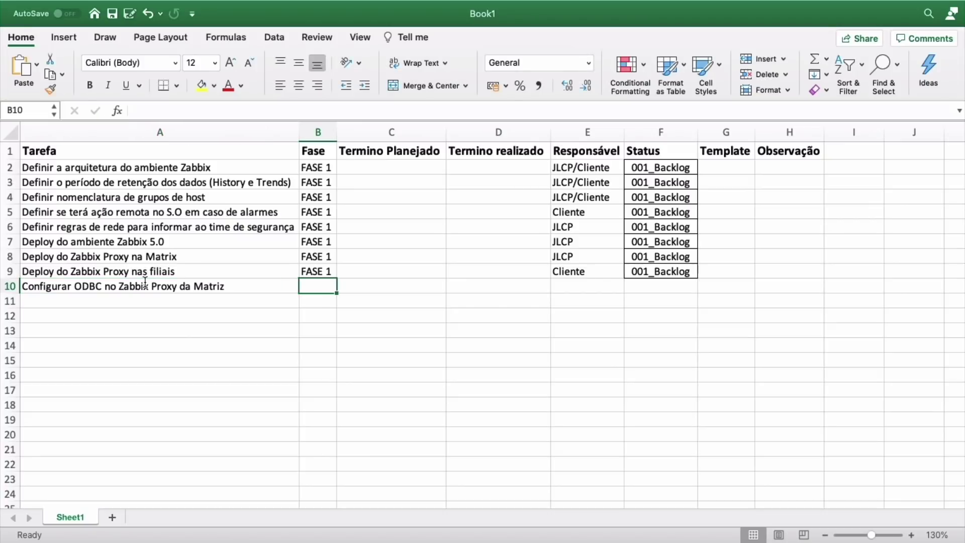
Step: Set the phase of the ODBC configuration task in cell B10 to "FASE 2"
left_click(145, 283)
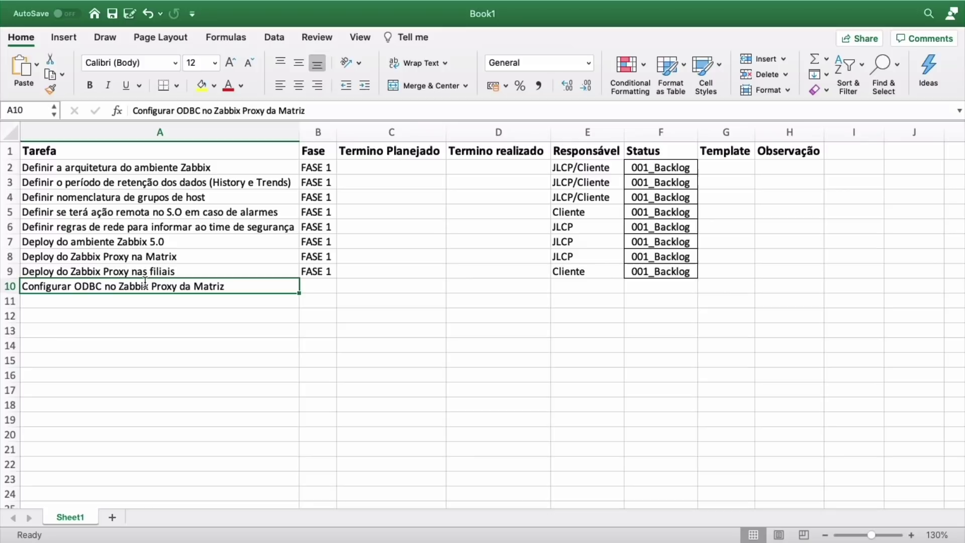
key("Tab")
type("FASE ")
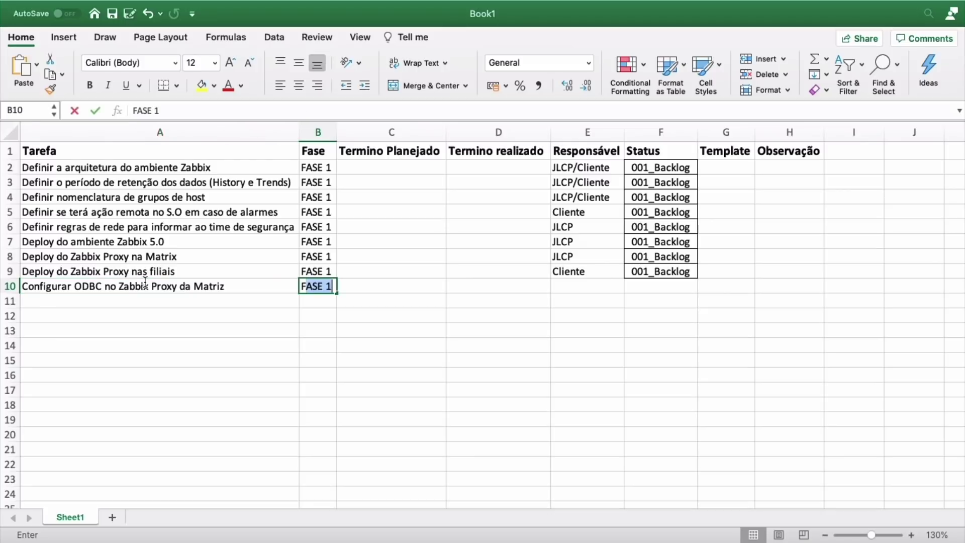
type("2")
key("Return")
Step: Copy the responsible party "JLCP" from cell E8 into cell E10
key("Up")
key("Right")
key("Right")
key("Right")
key("Up")
key("Up")
key("ctrl+c")
key("Down")
key("Down")
key("ctrl+v")
Step: Copy the "001_Backlog" status cell from F9 into cell F10
key("Right")
key("Up")
key("ctrl+c")
key("Down")
key("ctrl+v")
Step: Enter the task "Criar template com métricas de negócio através do banco de dados" in cell A11
key("Left")
key("Left")
key("Left")
key("Left")
key("Left")
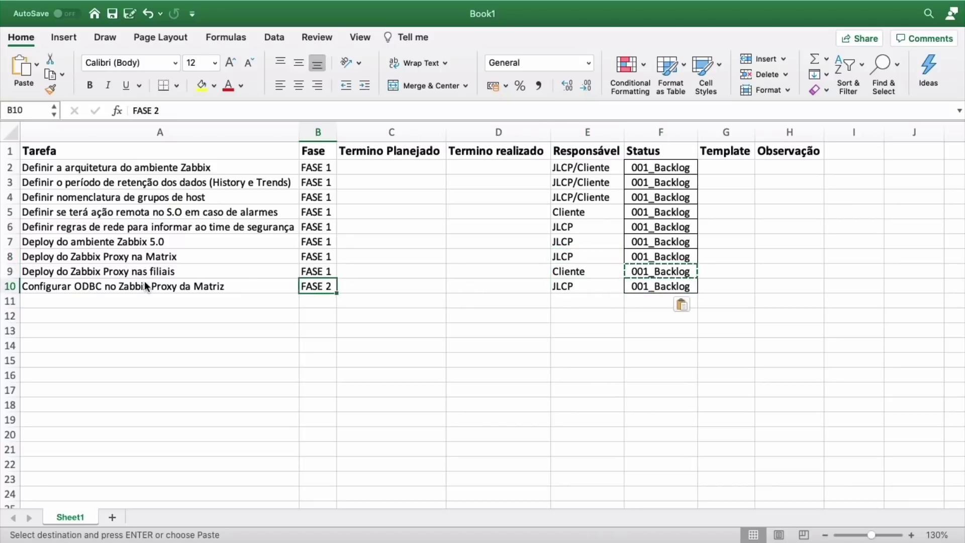
key("Down")
type("Cri")
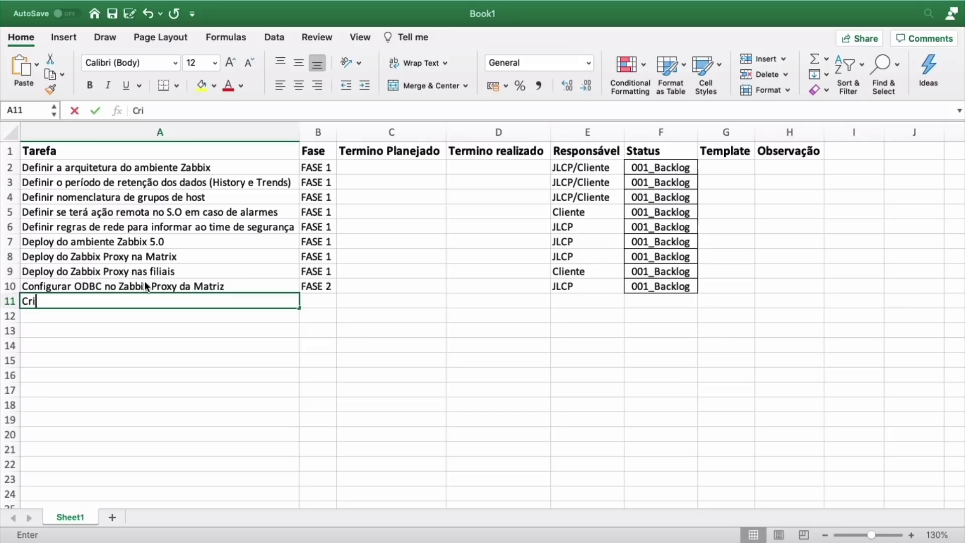
type("ar template com m[et")
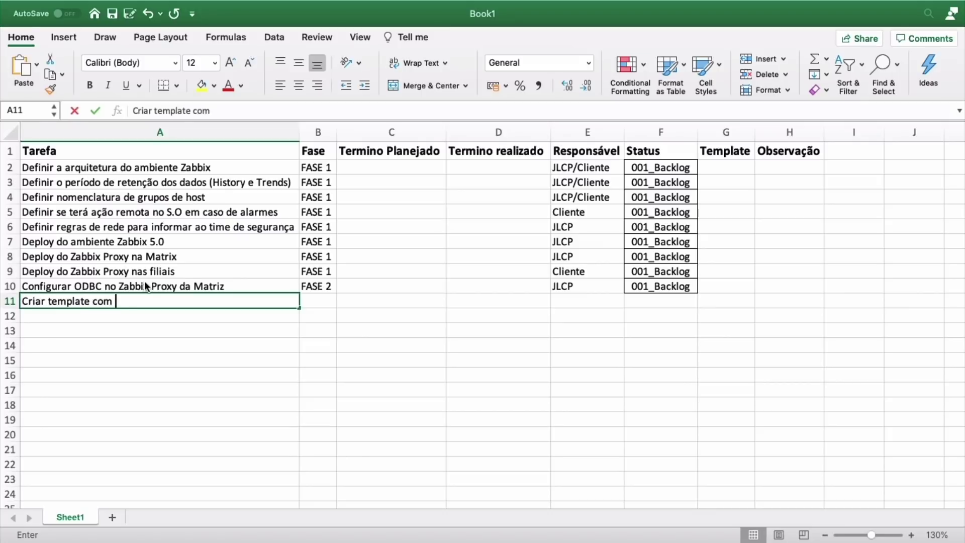
key("BackSpace")
key("BackSpace")
key("BackSpace")
type("[e")
key("BackSpace")
key("BackSpace")
type("[et")
key("BackSpace")
key("BackSpace")
type("étricas de neg")
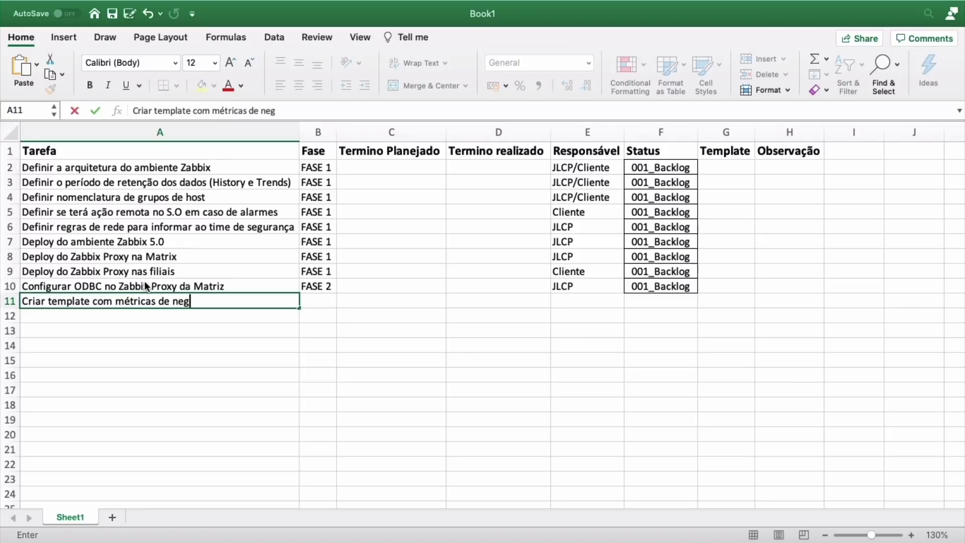
type("ócio através d")
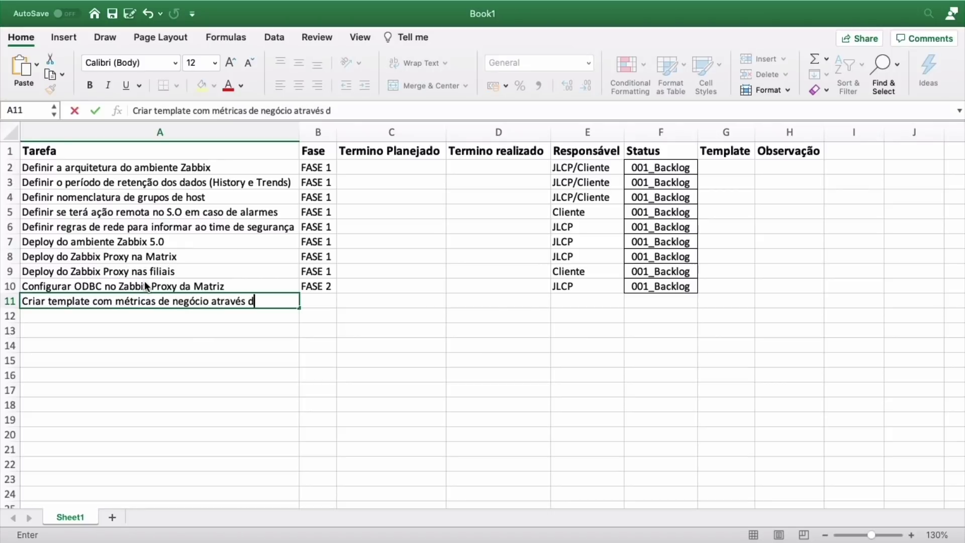
type("o banco de dados")
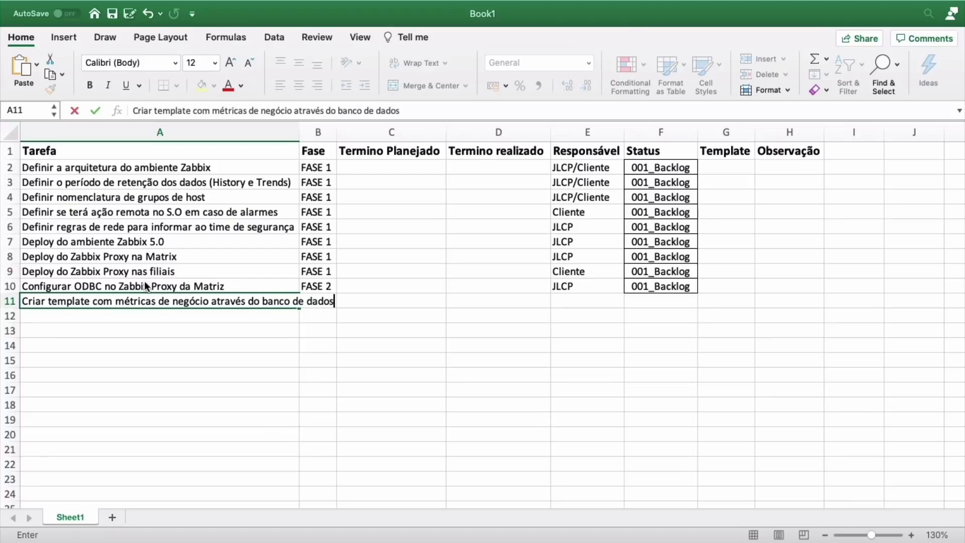
Step: Widen the Tarefa column to fit its longest task description
scroll(185, 280, "down", 1)
scroll(194, 276, "up", 1)
scroll(194, 275, "right", 1)
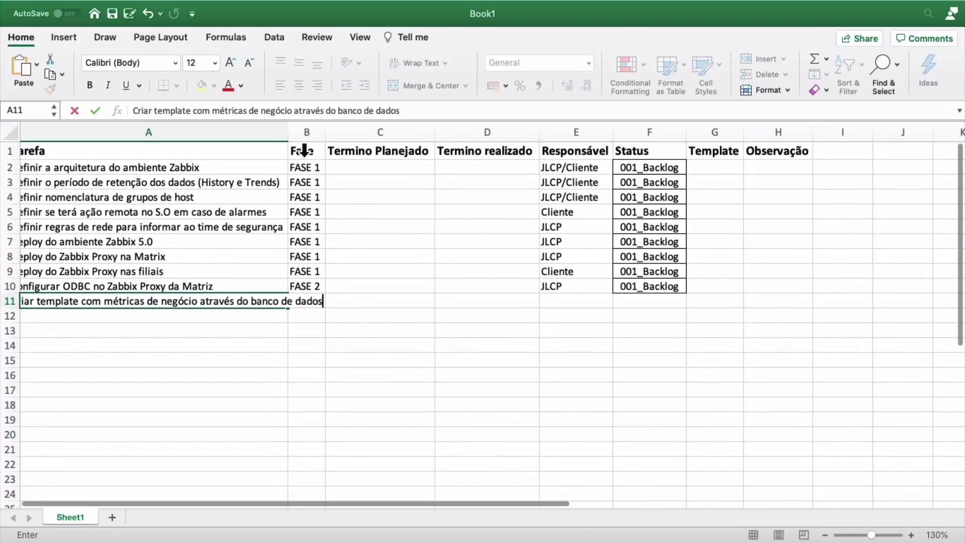
scroll(301, 138, "left", 1)
left_click(312, 134)
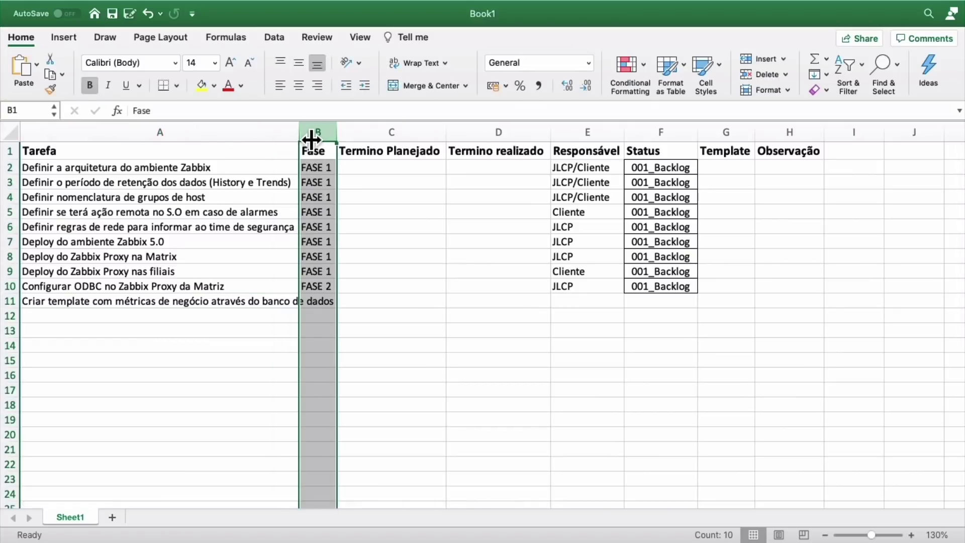
double_click(309, 136)
Step: Set the phase of the business metrics template task in cell B11 to "FASE 2"
left_click(371, 320)
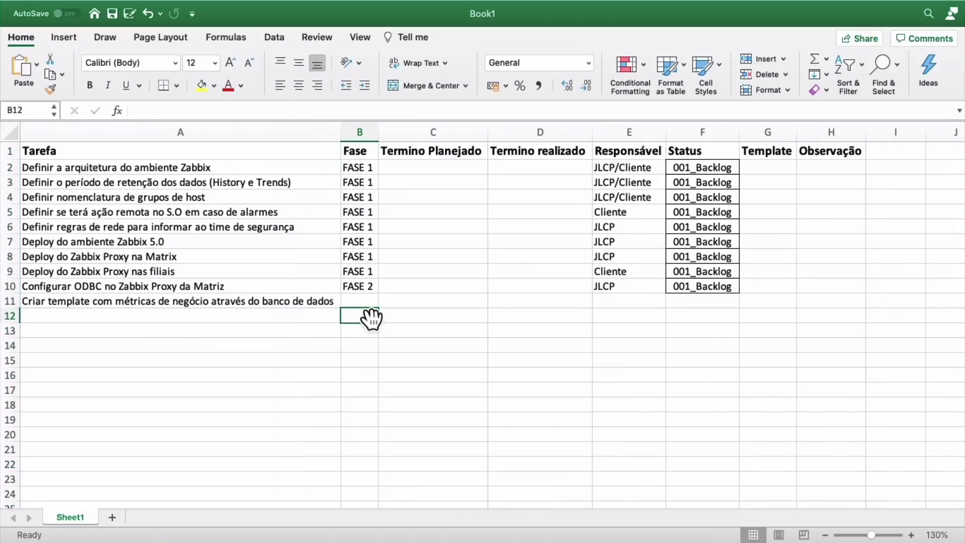
key("Up")
type("FASE 2")
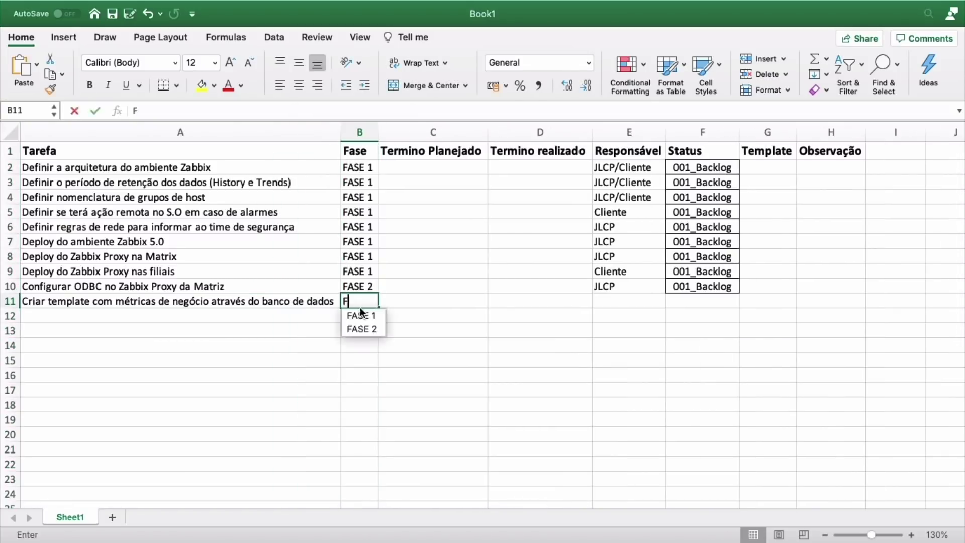
key("Tab")
Step: Copy the responsible party "JLCP" from cell E10 into cell E11
key("Tab")
key("Tab")
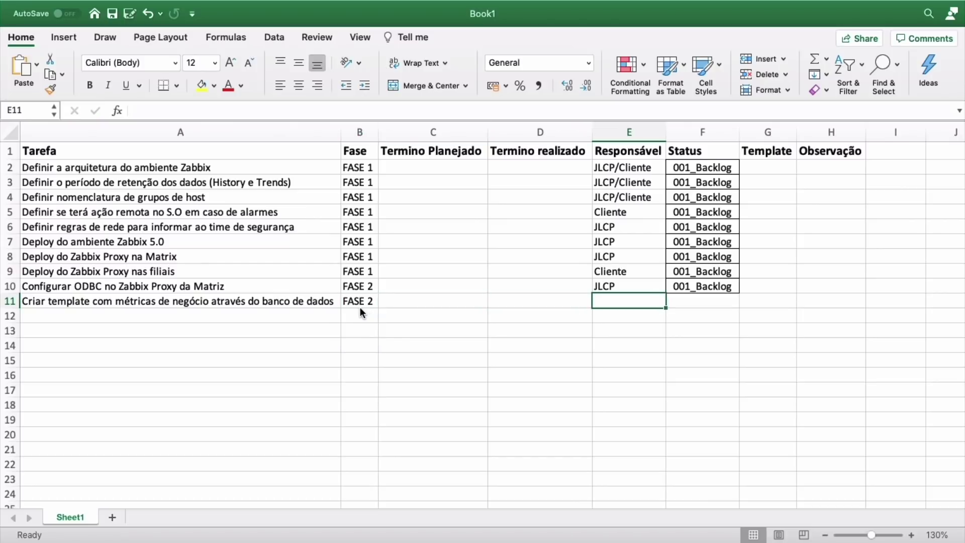
key("Up")
key("super+c")
key("Down")
key("super+v")
Step: Copy the "001_Backlog" status cell from F10 into cell F11
key("Down")
key("Right")
key("Up")
key("Up")
key("super+c")
key("Down")
key("super+v")
Step: Enter the task "Ativar o monitoramento banco de dados (PostgreSQL)" in cell A12
key("Left")
key("Left")
key("Down")
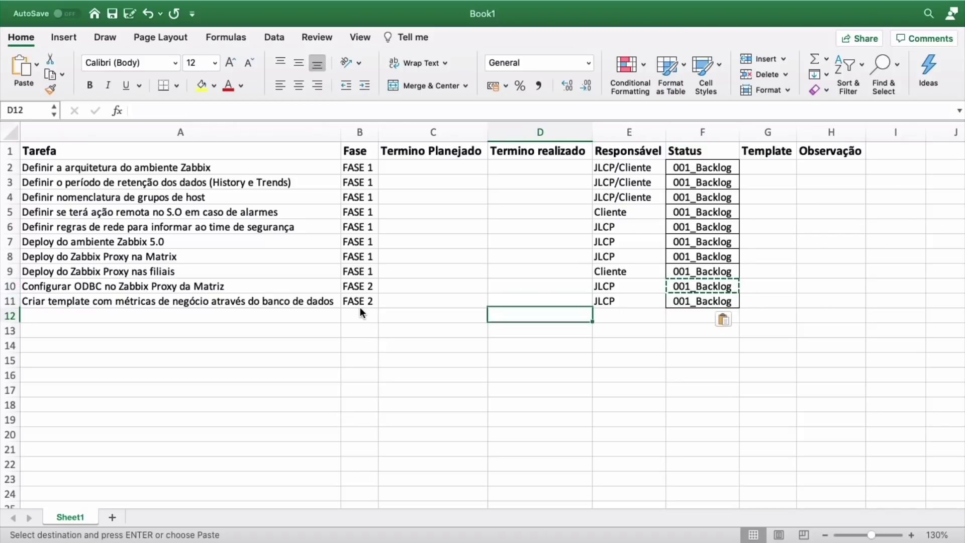
key("Left")
key("Left")
key("Left")
type("Ativar")
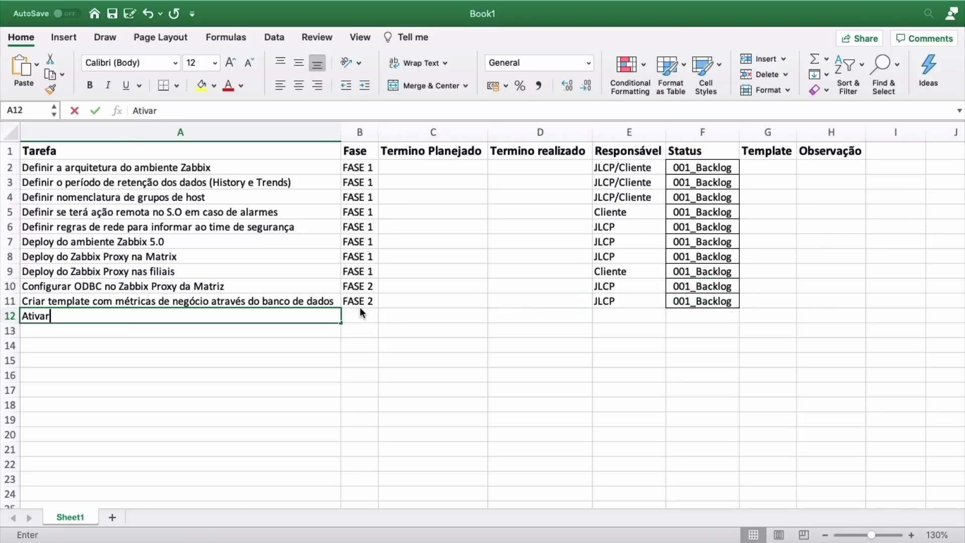
type(" o monitoramento ba")
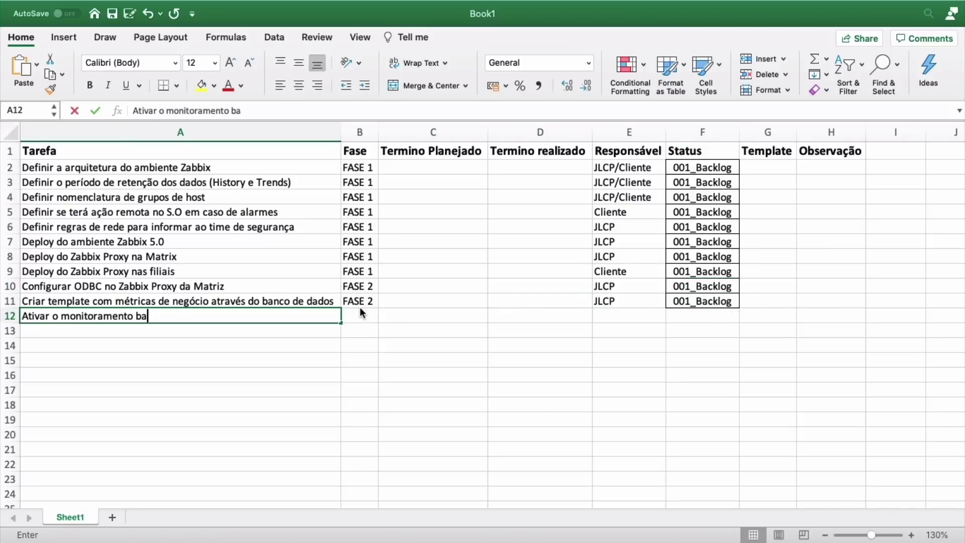
type("nco de dados (P")
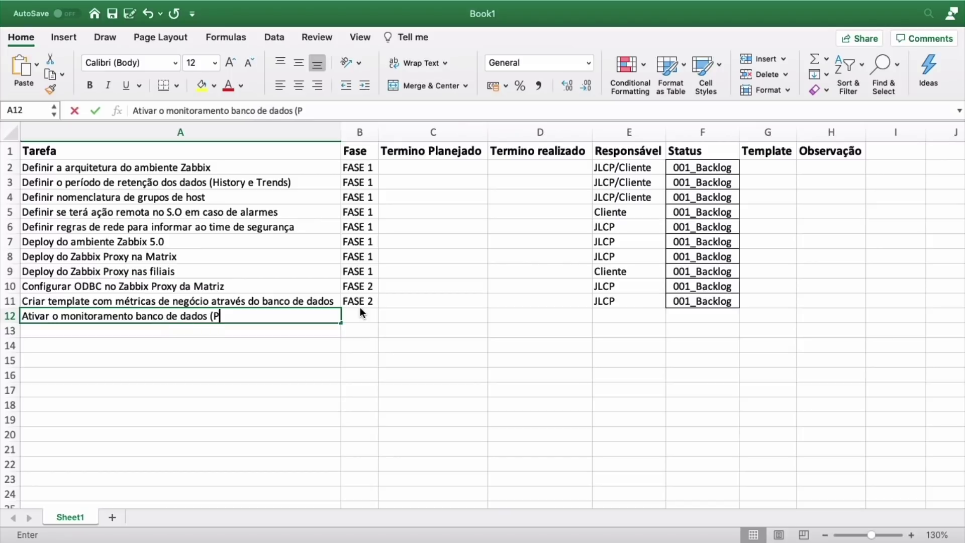
type("ostgreSQL")
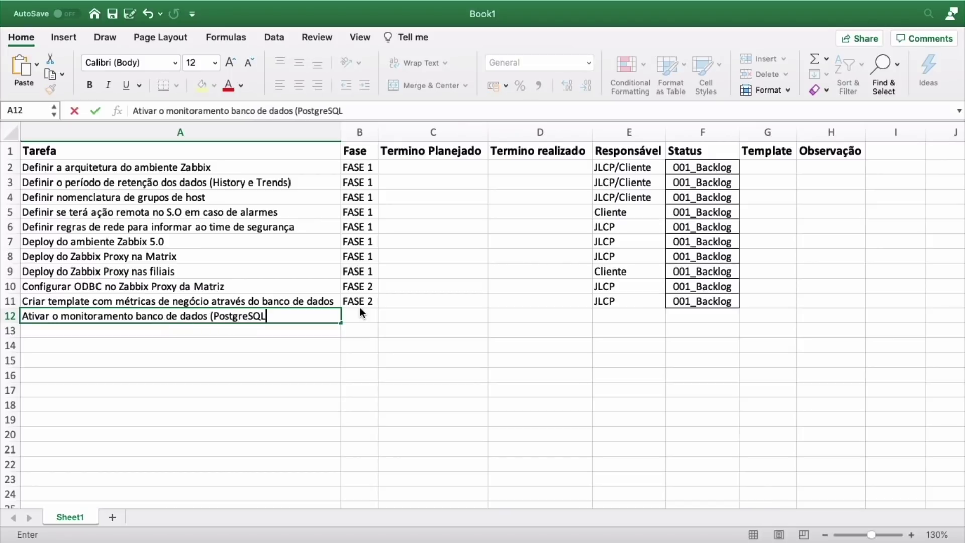
key("Tab")
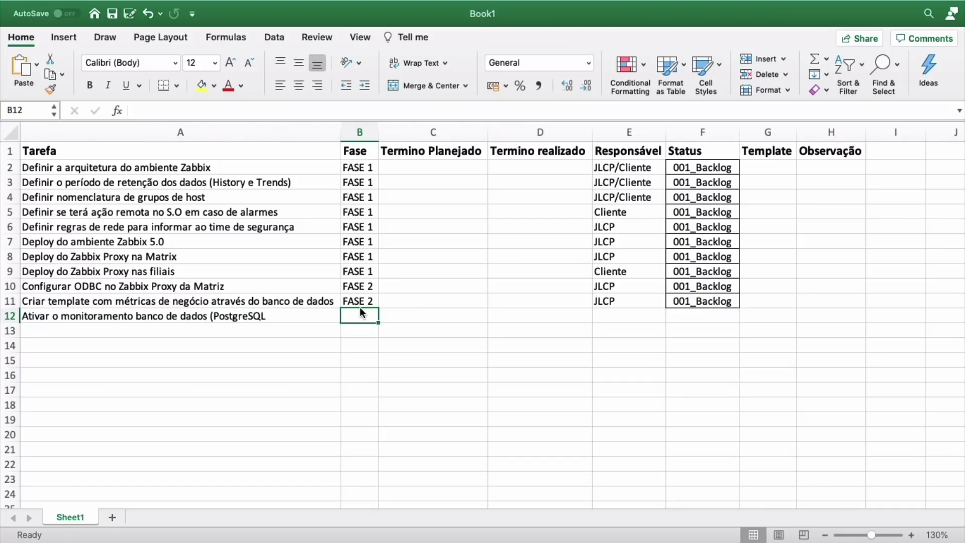
key("shift+Tab")
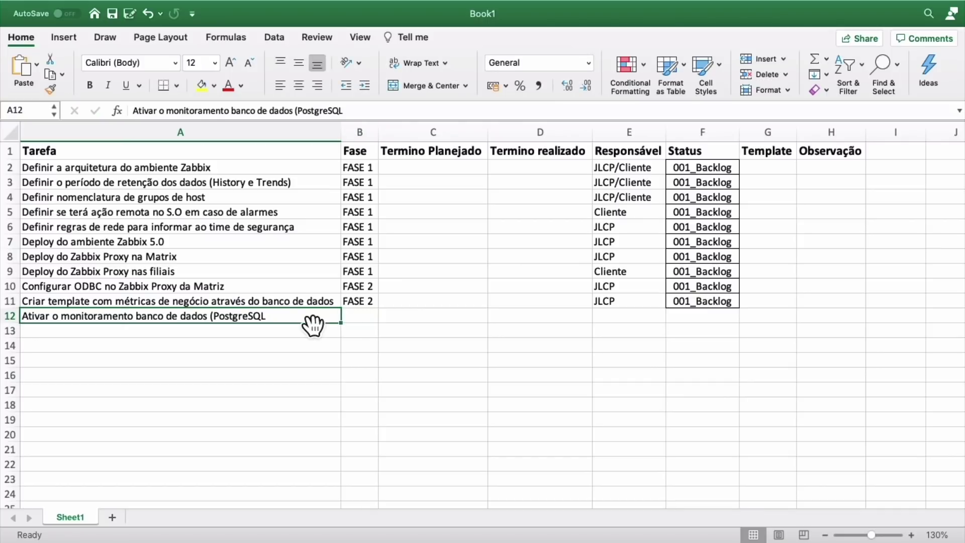
double_click(300, 320)
type(")")
key("Tab")
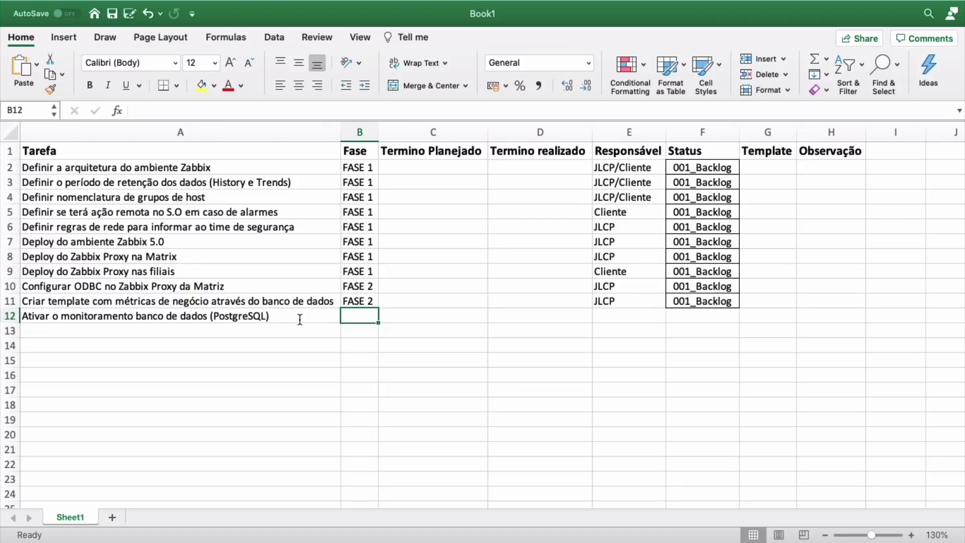
Step: Copy the phase "FASE 2" from cell B11 into cell B12
key("Up")
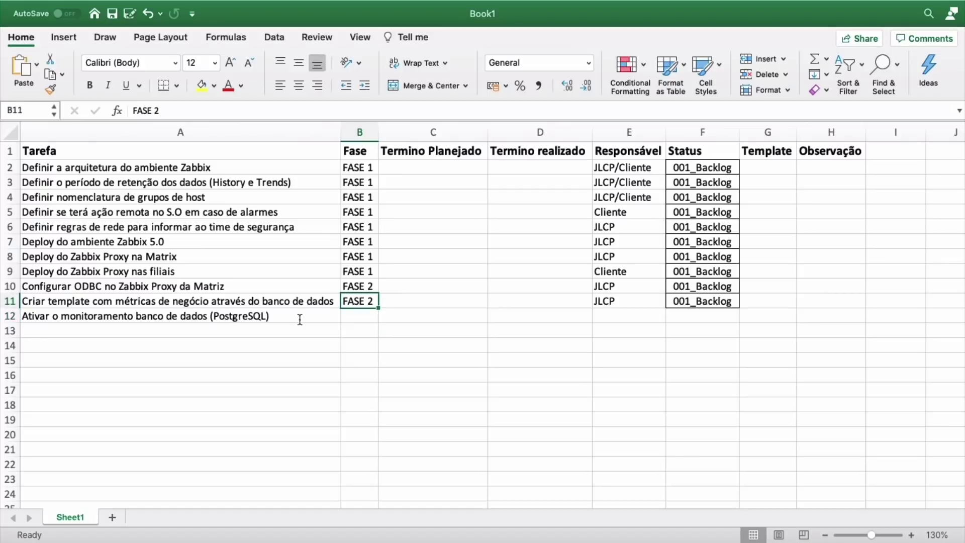
key("super+c")
key("Down")
key("super+v")
Step: Copy the responsible party "JLCP" and the "001_Backlog" status from row 11 into cells E12 and F12
key("Right")
key("Right")
key("Right")
key("Up")
key("super+c")
key("Down")
key("super+v")
key("Right")
key("Up")
key("super+c")
key("Down")
key("super+v")
Step: Enter the task "Definir o padrão do arquivo de configuração do Zabbix Agent" in cell A13
key("Left")
key("Left")
key("Left")
key("Left")
key("Left")
key("Down")
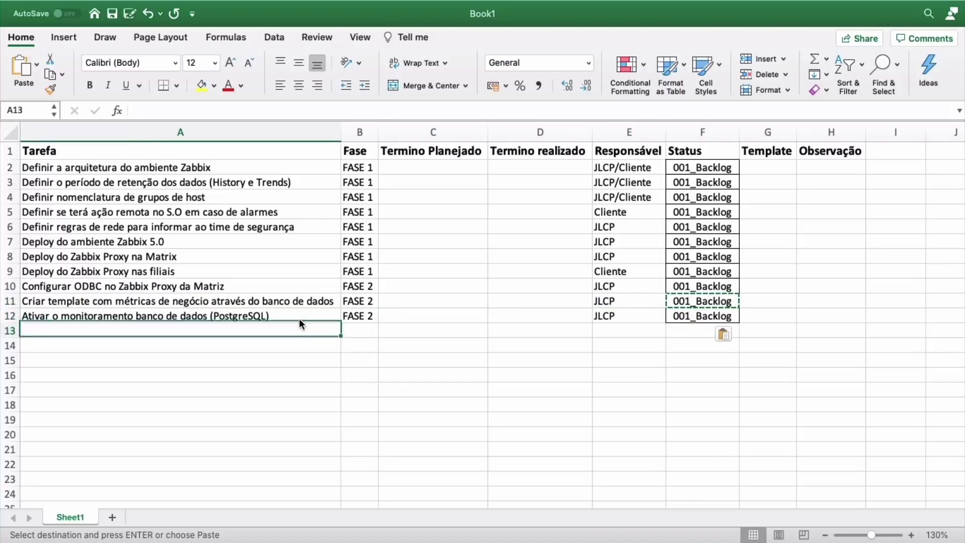
type("Defini")
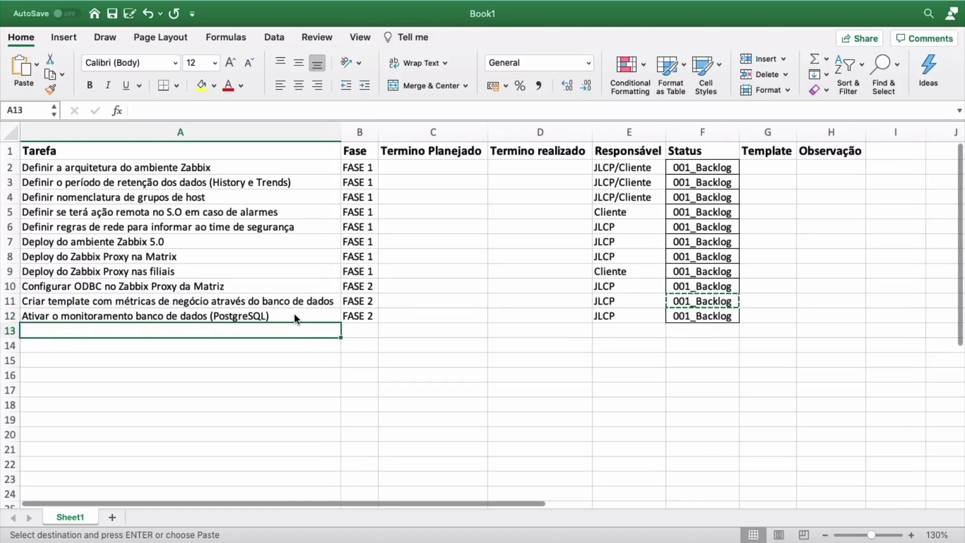
type("r o ")
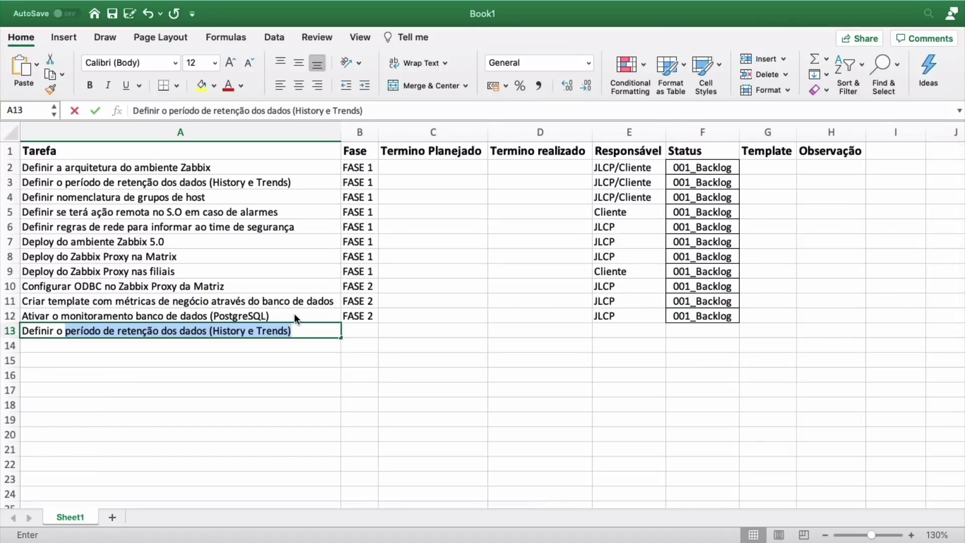
type("padrão do arquivo de confi")
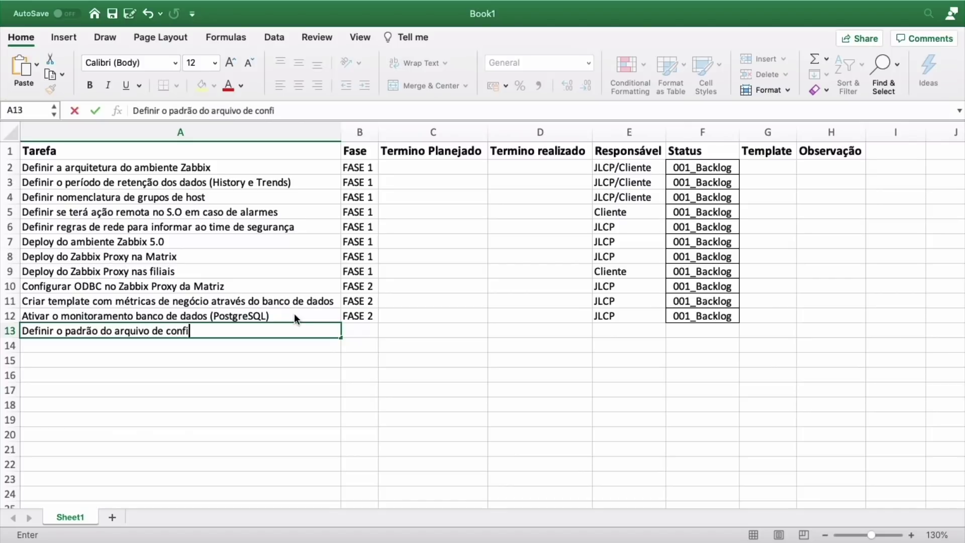
type("guração do Zabbix Agent")
key("Tab")
Step: Copy the phase "FASE 2" from cell B12 into cell B13
key("Up")
key("super+c")
key("Down")
key("super+v")
Step: Copy the responsible party "JLCP" and the "001_Backlog" status from row 12 into cells E13 and F13
key("Right")
key("Right")
key("Right")
key("Up")
key("super+c")
key("Down")
key("super+v")
key("Right")
key("super+c")
key("Up")
key("super+c")
key("Down")
key("super+v")
Step: Enter the task "Deploy do Zabbix Agent no servidor Linux" in cell A14
key("Left")
key("Left")
key("Left")
key("Down")
key("Left")
key("Left")
type("D")
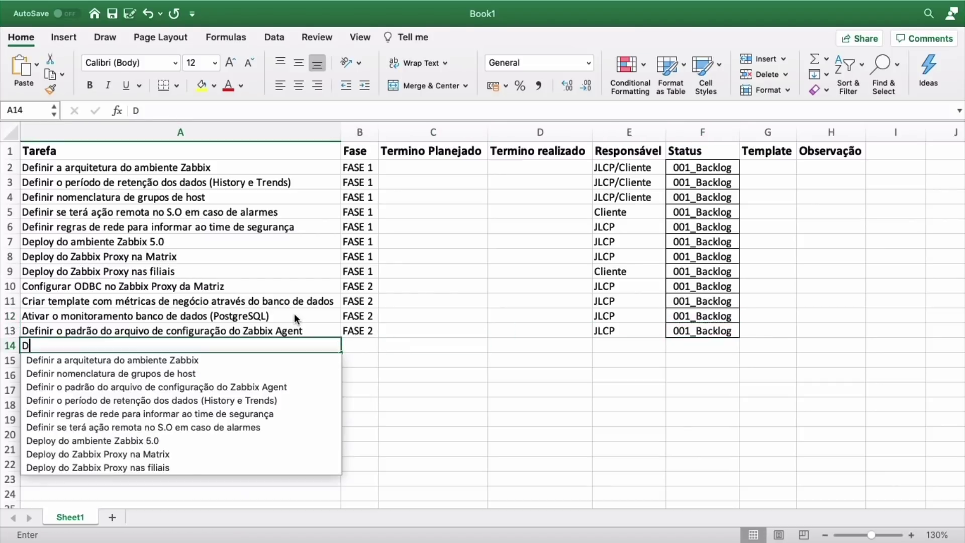
type("eploy do Zabbix A")
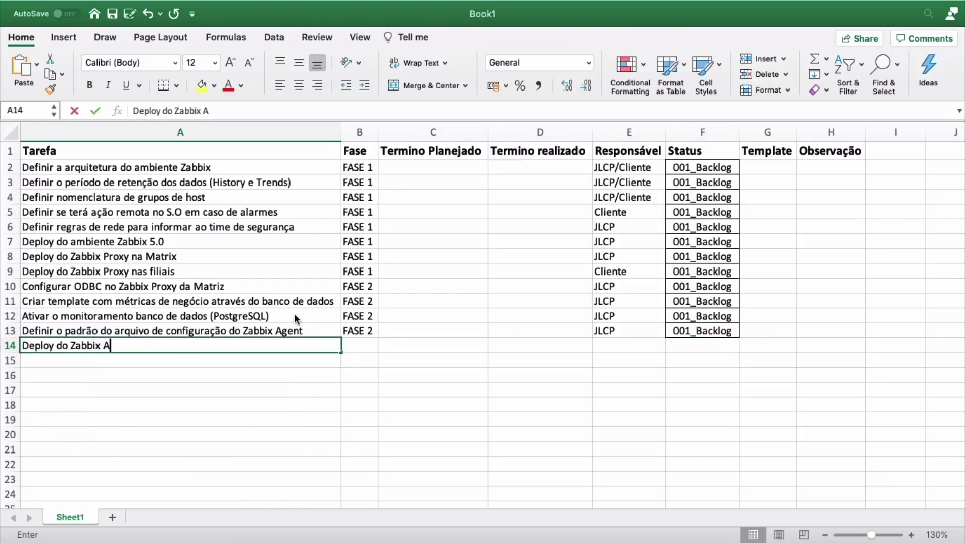
type("gent no Servidor")
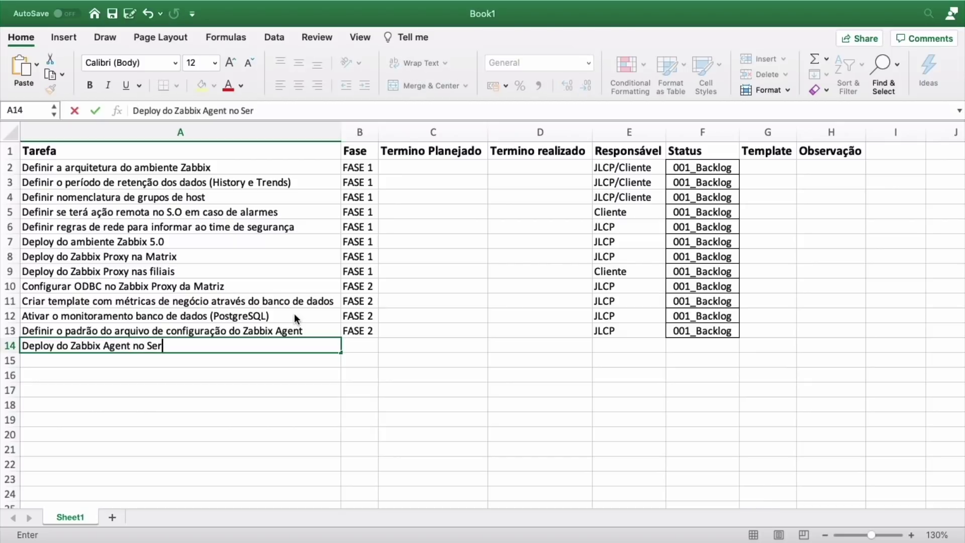
key("BackSpace")
key("BackSpace")
key("BackSpace")
key("BackSpace")
key("BackSpace")
key("BackSpace")
key("BackSpace")
key("BackSpace")
type("servidor LInux")
key("BackSpace")
key("BackSpace")
key("BackSpace")
key("BackSpace")
type("In")
key("BackSpace")
key("BackSpace")
type("inux")
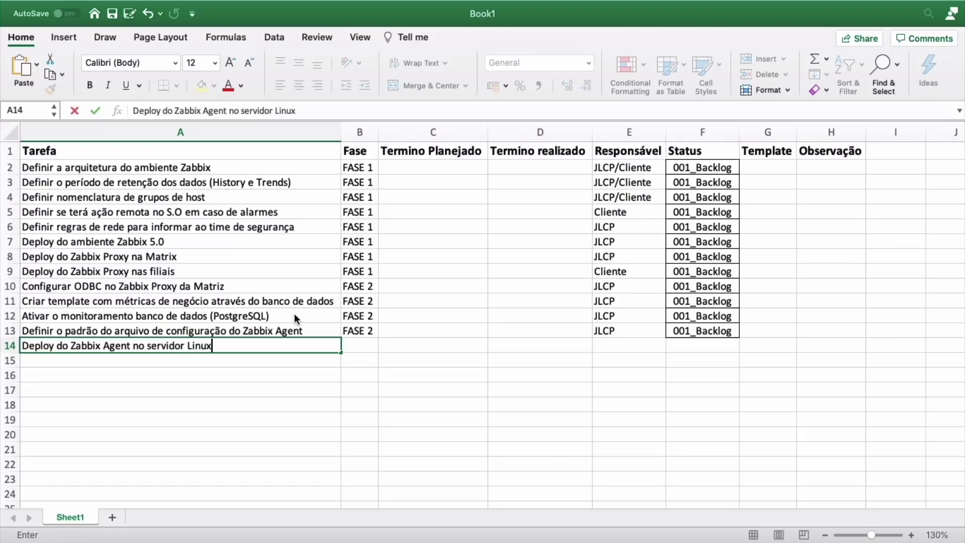
key("Tab")
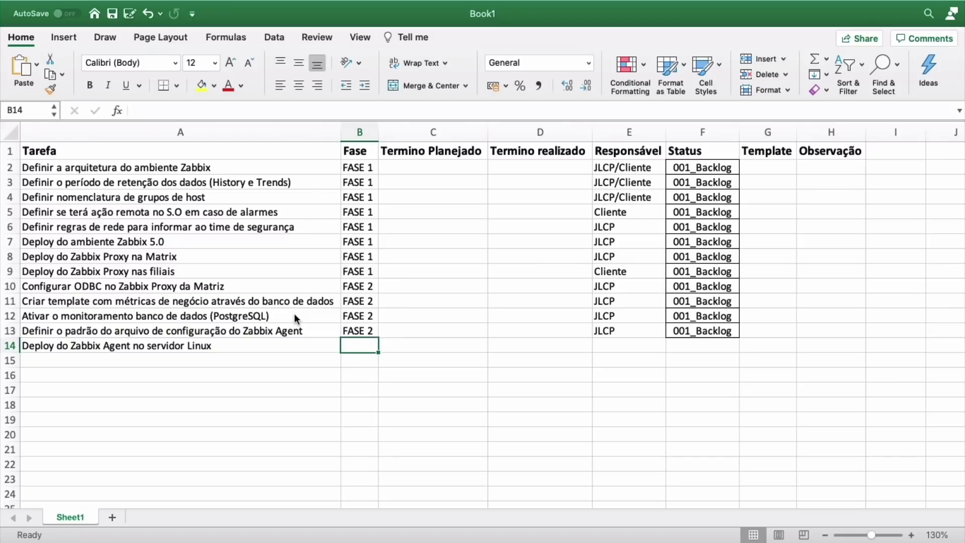
Step: Copy the phase "FASE 2" from cell B13 into cell B14
key("Up")
key("ctrl+c")
key("Down")
key("ctrl+v")
Step: Copy the responsible party "JLCP" and the "001_Backlog" status from row 13 into cells E14 and F14
key("Tab")
key("Tab")
key("Right")
key("Right")
key("Up")
key("Left")
key("ctrl+c")
key("Down")
key("ctrl+v")
key("Right")
key("Up")
key("ctrl+c")
key("Down")
key("ctrl+v")
Step: Enter the task "Instalar dependência SNMP no Proxy da Matrix" in cell A15
key("Left")
key("Left")
key("Left")
key("Left")
key("Left")
key("Down")
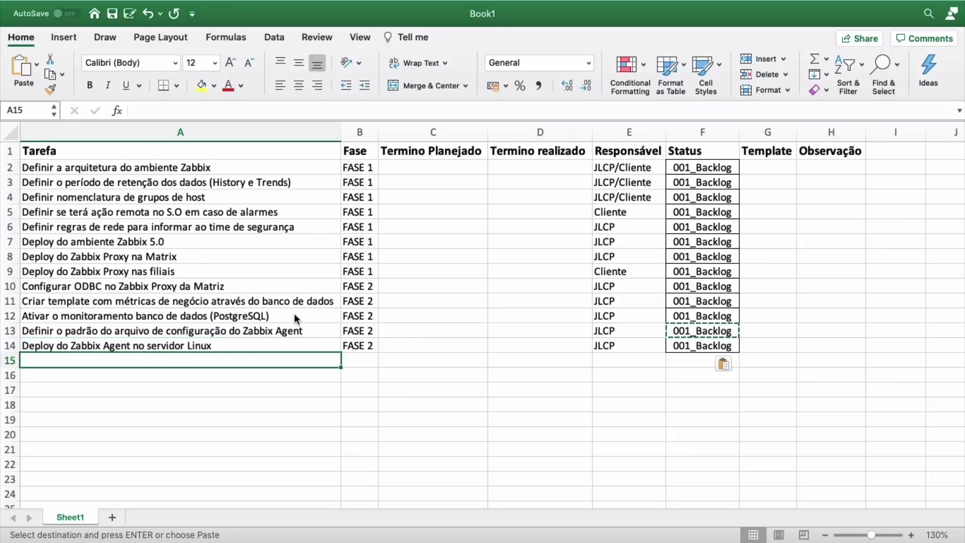
type("Inst")
key("BackSpace")
key("BackSpace")
key("BackSpace")
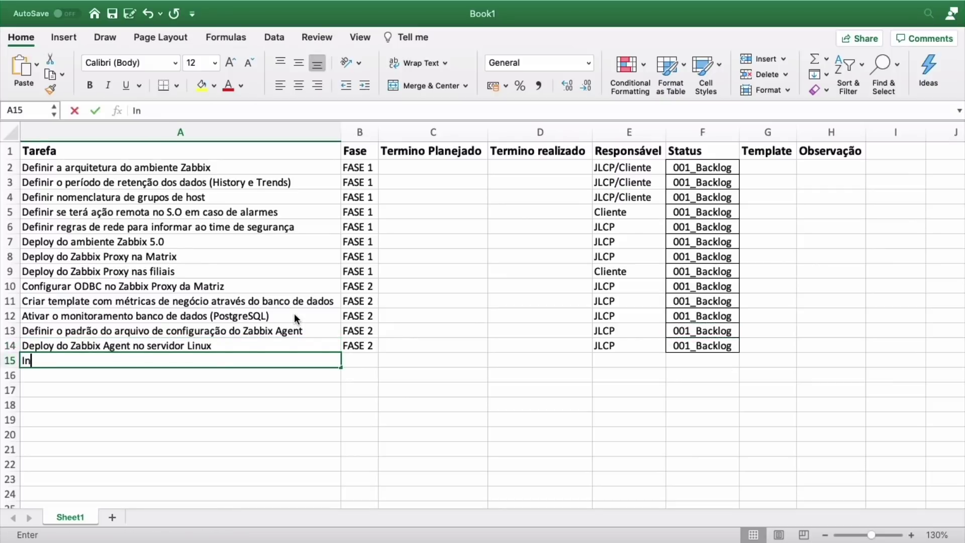
type("nstalar")
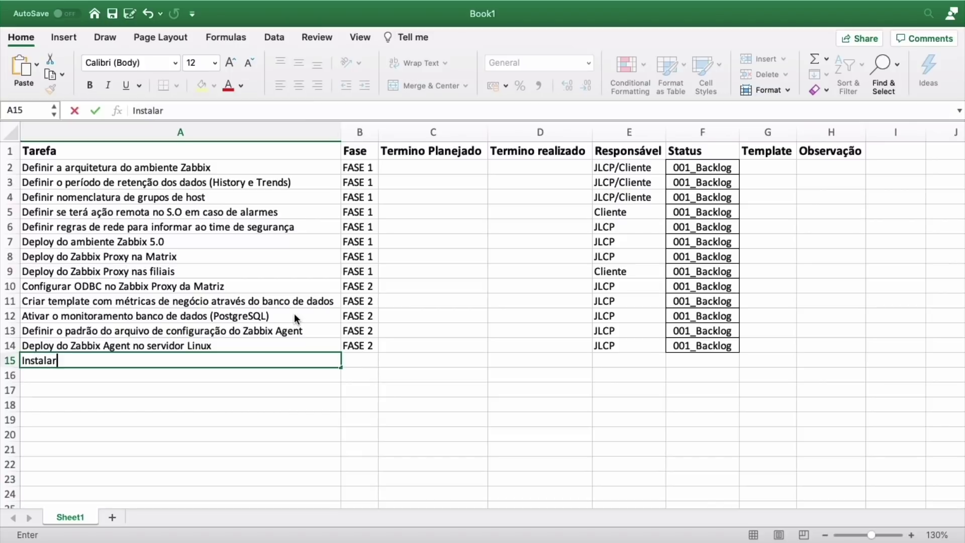
type(" dependê")
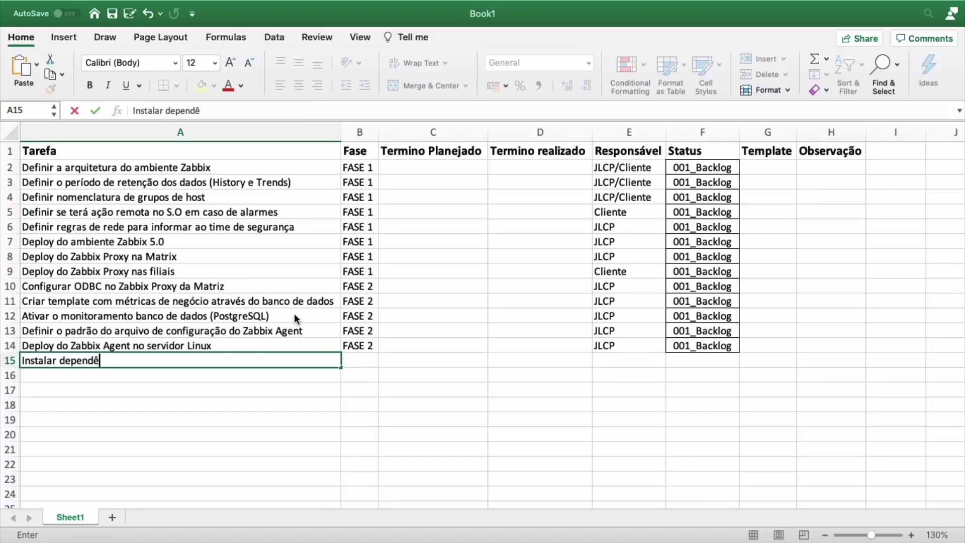
type("ncia SNMP no P")
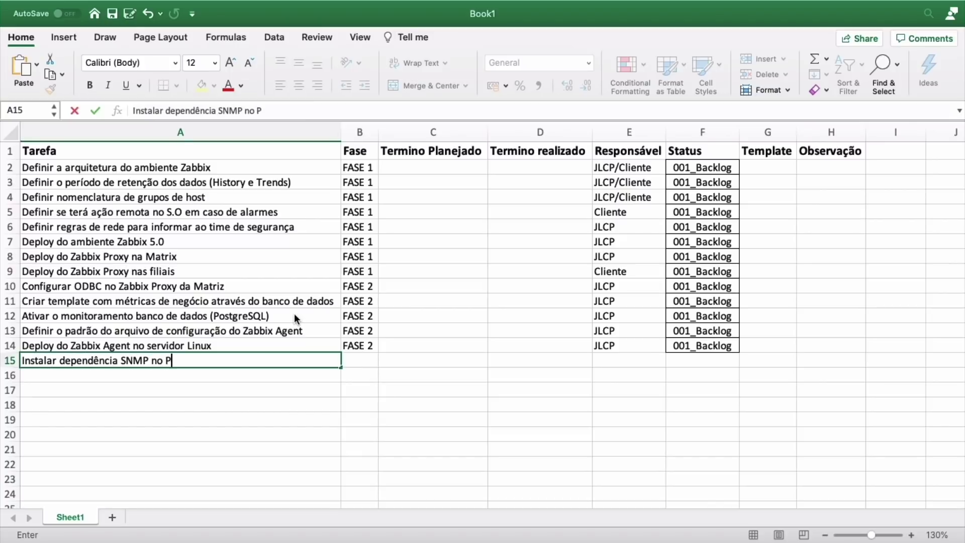
type("roxy da Matrix")
key("Tab")
Step: Correct the last word of the task in cell A15 to "Matriz"
key("Left")
scroll(281, 352, "right", 1)
scroll(271, 372, "left", 1)
double_click(268, 361)
key("BackSpace")
type("z")
key("Tab")
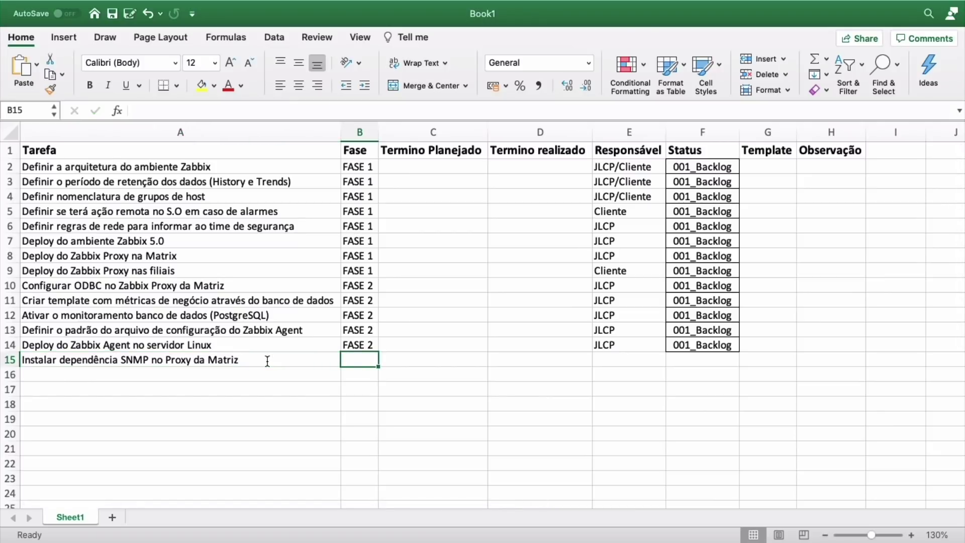
Step: Copy the phase "FASE 2" from cell B14 into cell B15
key("Up")
key("super+c")
key("Down")
key("super+v")
key("Right")
key("Right")
key("Right")
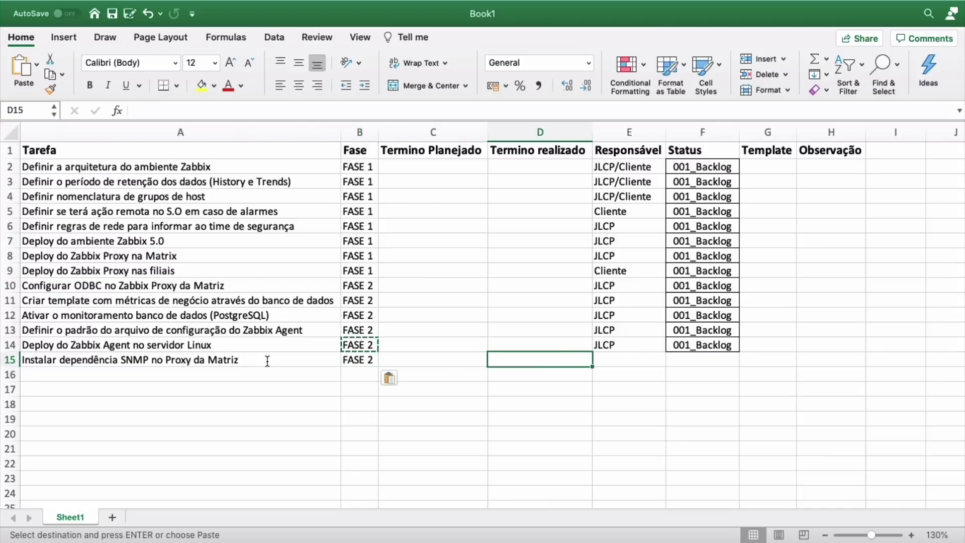
Step: Set the phase in cell B15 to "FASE 3"
key("Left")
key("Left")
key("Left")
type("FASE 3")
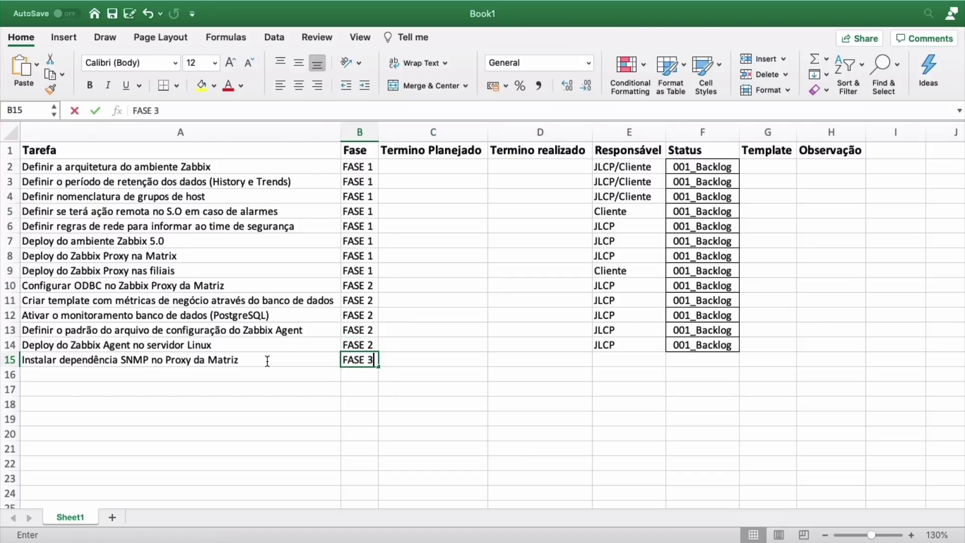
key("Right")
Step: Enter "JLCP" as the responsible party in cell E15 and copy the "001_Backlog" status from F14 into F15
key("Right")
key("Right")
type("JLCP")
key("Right")
key("Right")
key("Up")
key("Left")
key("super+c")
key("Down")
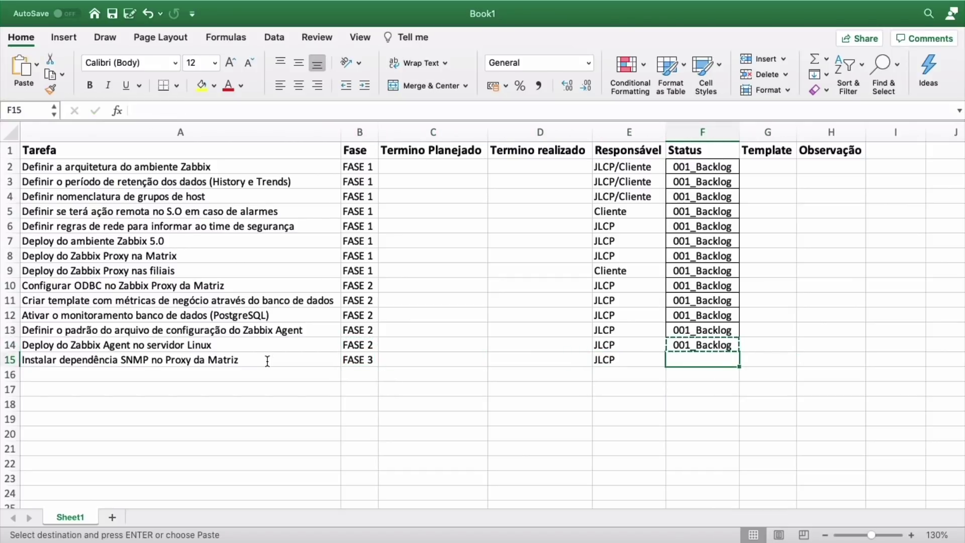
key("super+v")
Step: Enter the task "Criar template SNMP" in cell A16
key("Left")
key("Left")
key("Left")
key("Down")
key("Left")
key("Left")
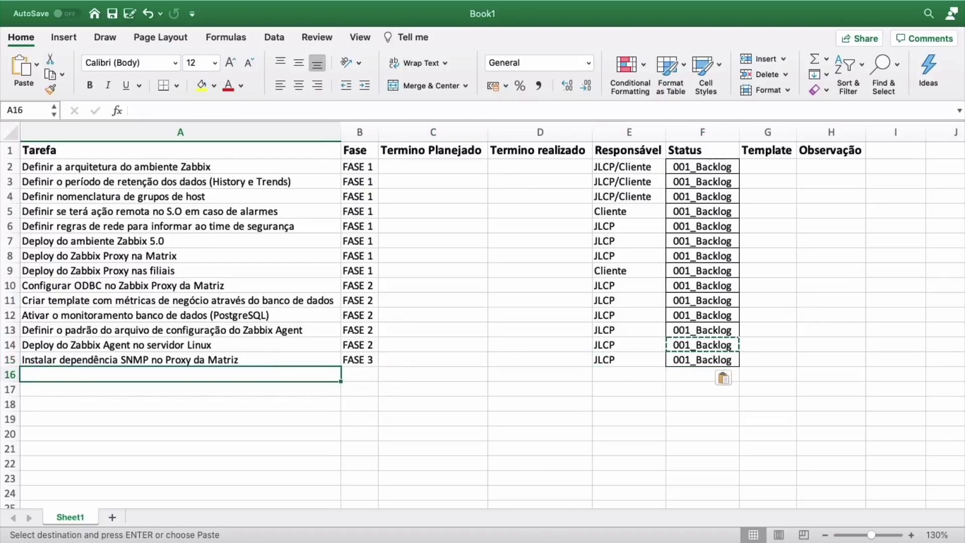
type("Criar um")
key("BackSpace")
key("BackSpace")
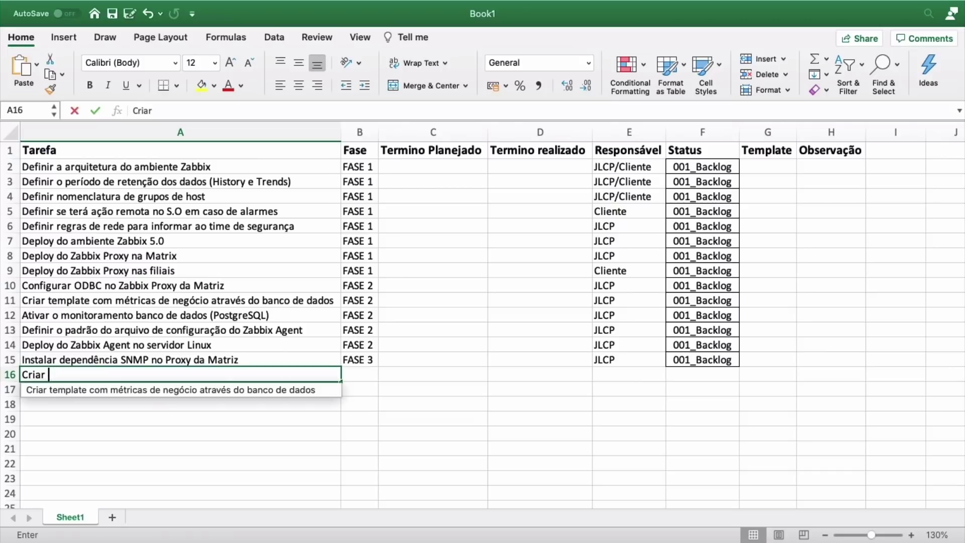
type("template SNMP")
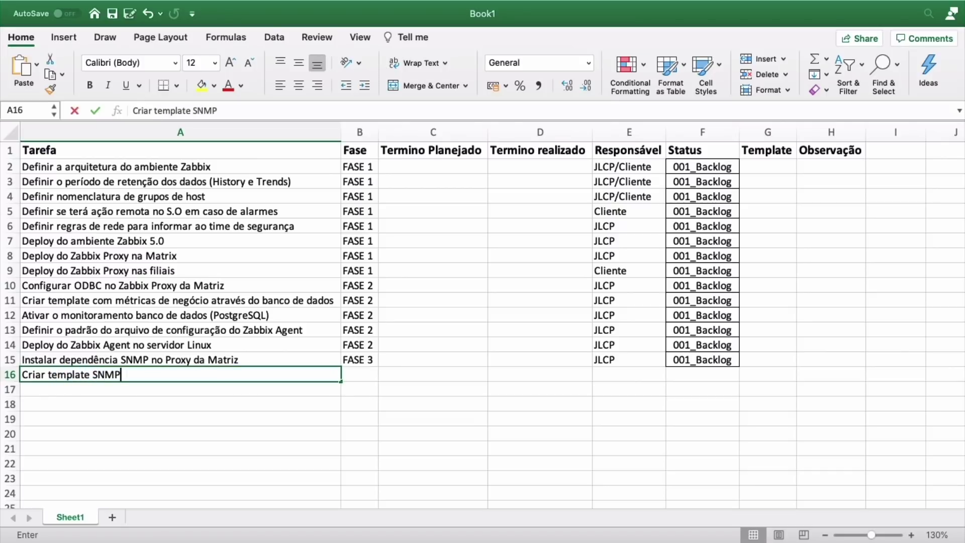
key("Return")
Step: Copy the phase "FASE 3" from cell B15 into cell B16
left_click(180, 375)
left_click(360, 359)
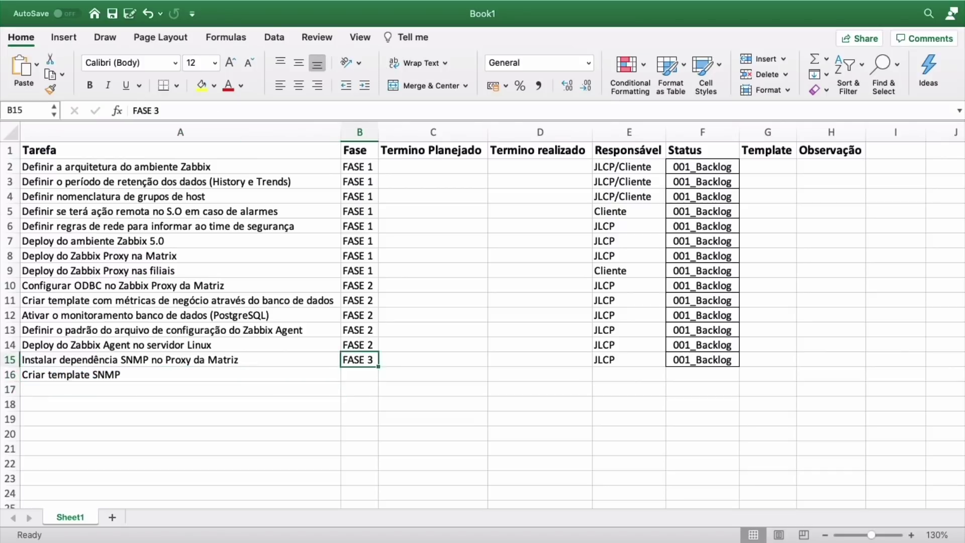
key("super+c")
left_click(359, 374)
key("super+v")
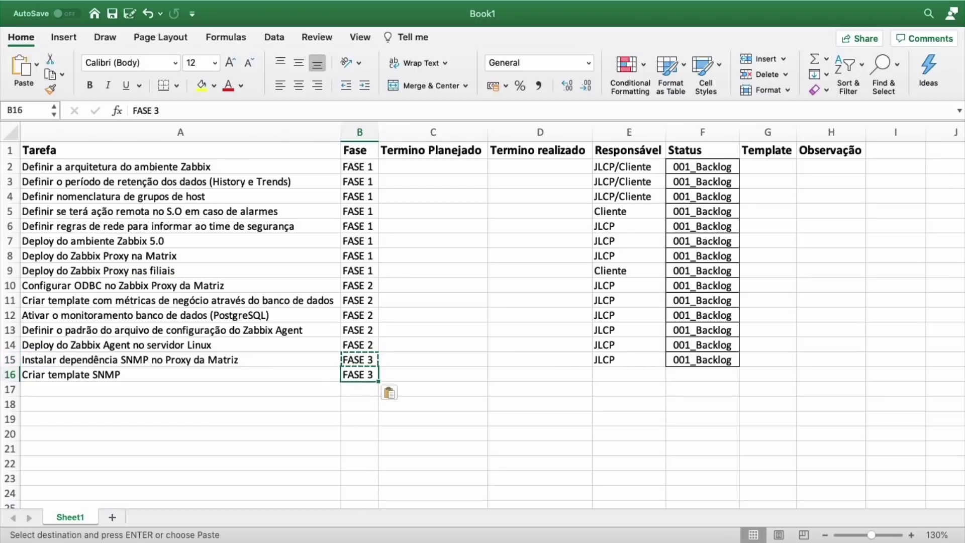
Step: Copy the responsible party "JLCP" and the "001_Backlog" status from row 15 into cells E16 and F16
key("Right")
key("Right")
key("Right")
key("shift+Up")
key("ctrl+d")
key("Right")
key("Up")
key("super+c")
key("Down")
key("super+v")
Step: Enter the task "Instalação e integração do Grafana com o Zabbix" in cell A17
left_click(181, 389)
key("Escape")
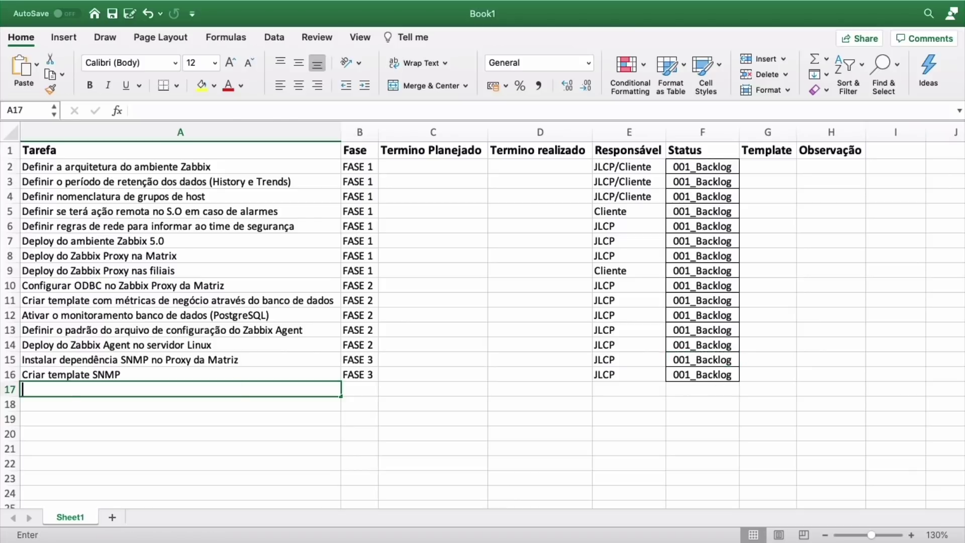
type("Instalação")
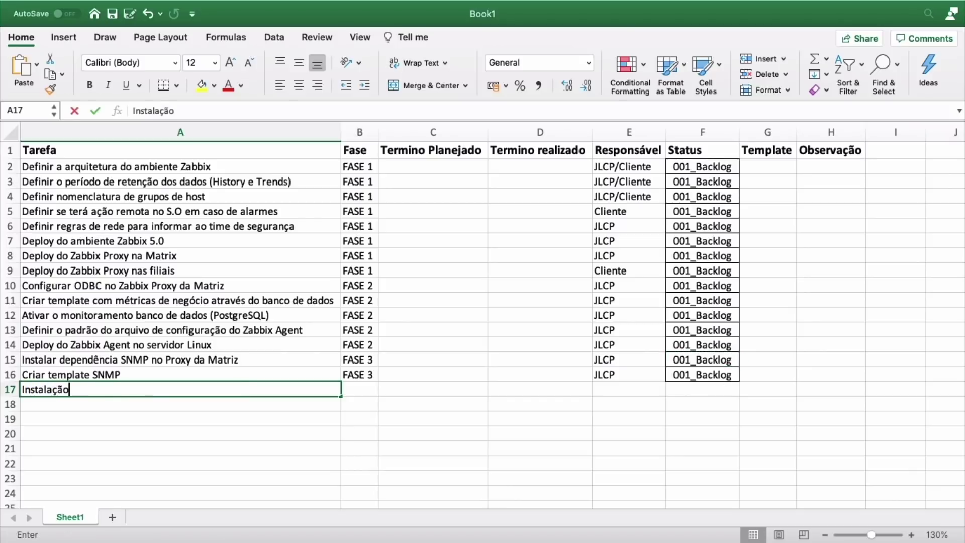
type(" e integração do Grafana com o Zabbix")
key("Tab")
Step: Copy the phase "FASE 3" from cell B16 into cell B17
key("Up")
key("super+c")
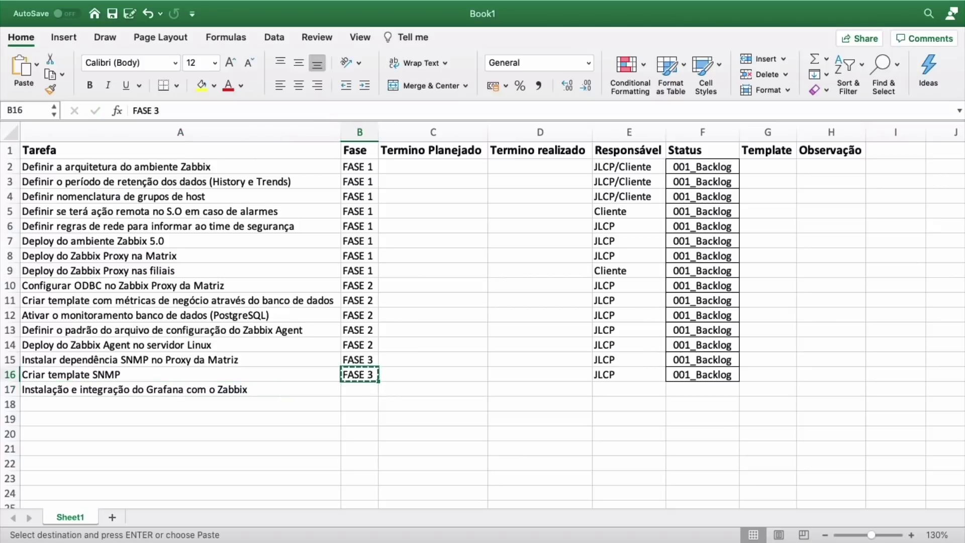
key("Down")
key("super+v")
Step: Copy the responsible party "JLCP" and the "001_Backlog" status from row 16 into cells E17 and F17
key("Right")
key("Right")
key("Right")
key("Up")
key("super+c")
key("Down")
key("super+v")
key("Right")
key("Up")
key("super+c")
key("Down")
key("super+v")
key("Down")
key("Left")
key("Left")
key("Left")
key("Left")
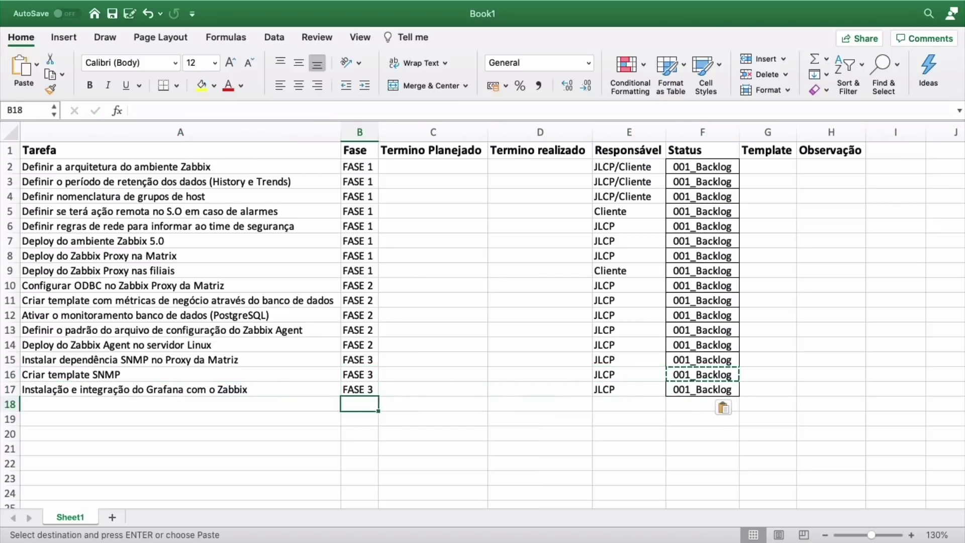
Step: Enter the task "Criar Dashboard de visão geral do supermercado" in cell A18
key("Left")
type("Criar")
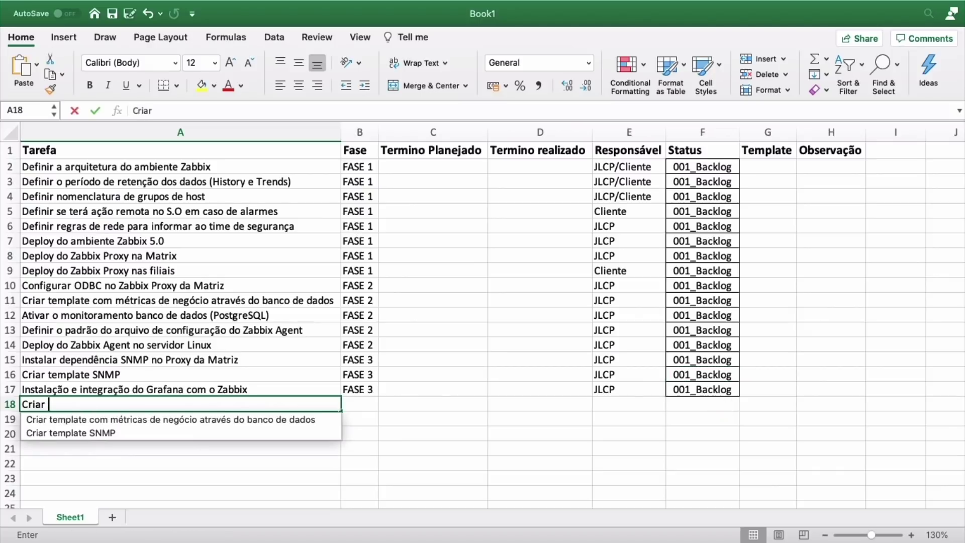
type(" Dashboard de visão geral do supermerca")
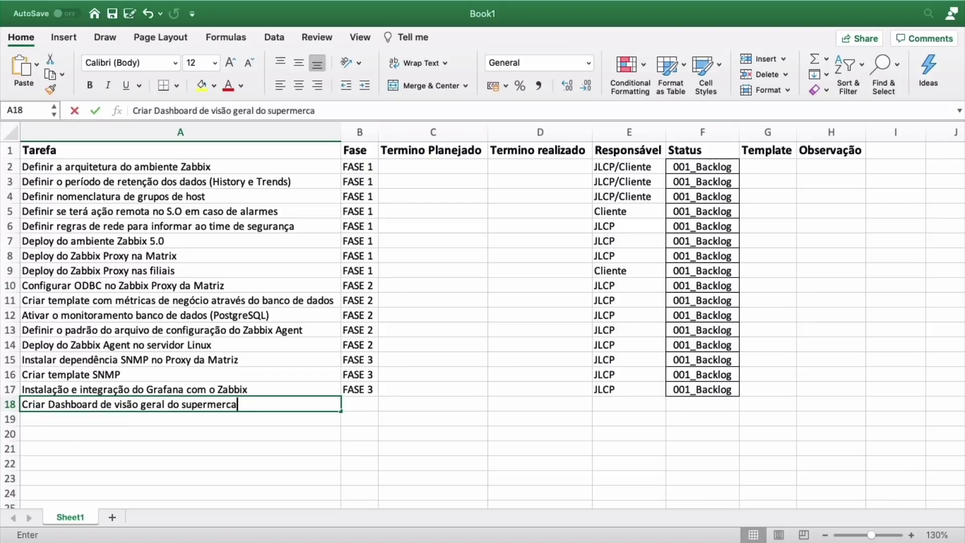
type("do")
key("Tab")
Step: Copy the phase "FASE 3" from cell B17 into cell B18
left_click(360, 389)
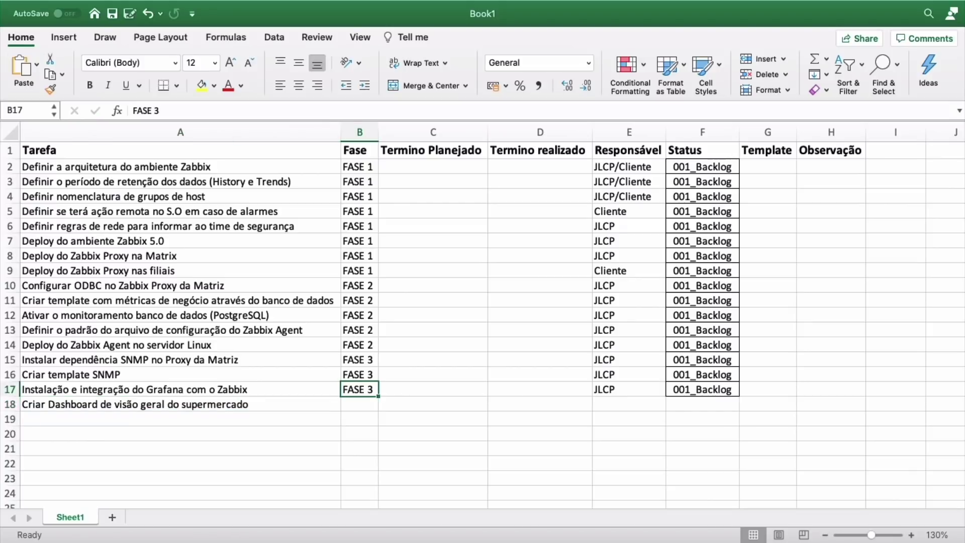
key("super+c")
key("Down")
key("super+v")
key("Tab")
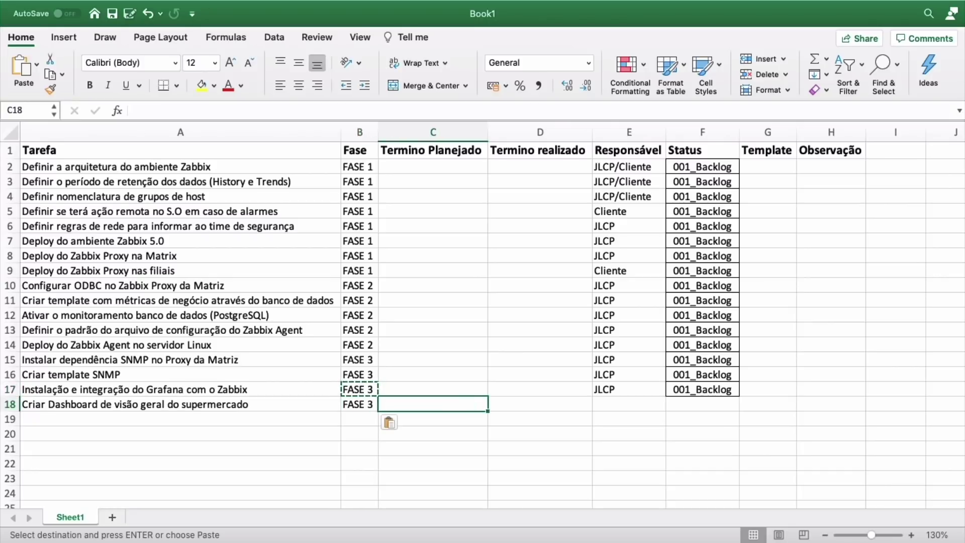
Step: Copy the responsible party "JLCP" and the "001_Backlog" status from row 17 into cells E18 and F18
left_click(359, 405)
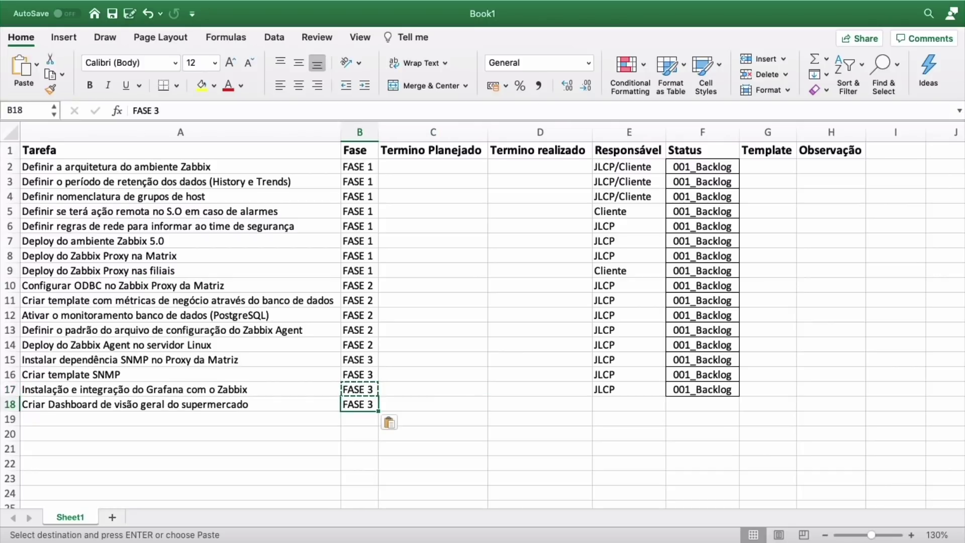
key("Right")
key("Right")
key("Up")
key("Right")
key("super+c")
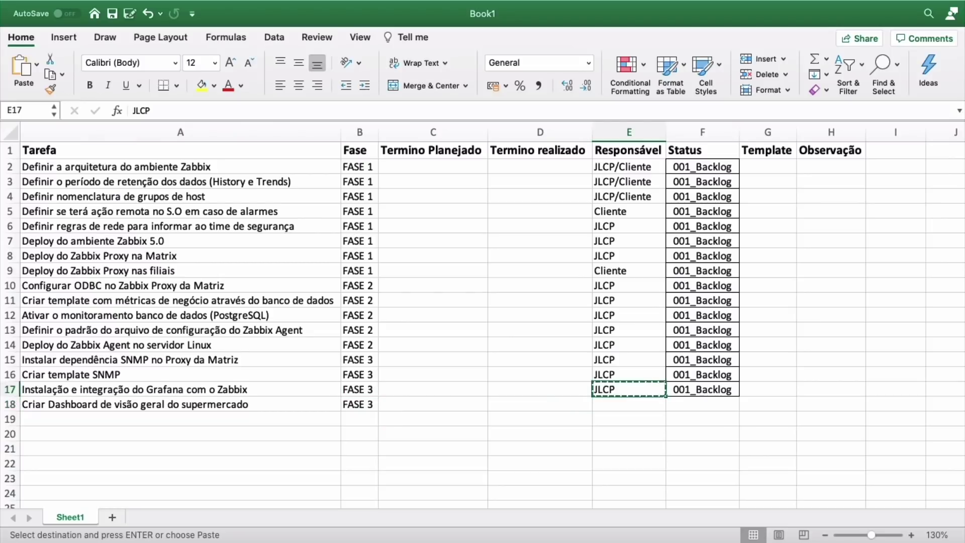
key("Down")
key("super+v")
key("Tab")
key("Up")
key("super+c")
key("Down")
key("super+v")
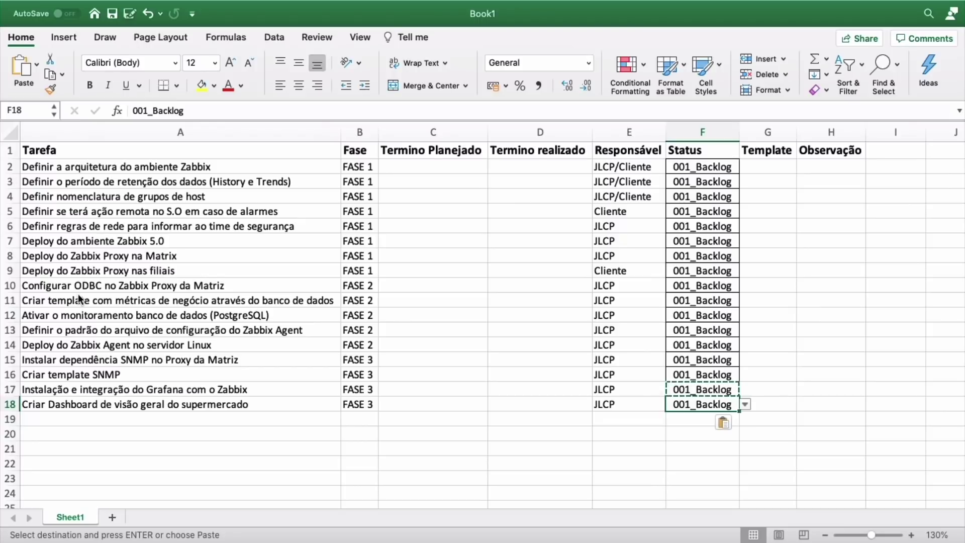
Step: Apply all borders to the whole task table, from cell A1 to H18
left_click(776, 405)
left_click(816, 409)
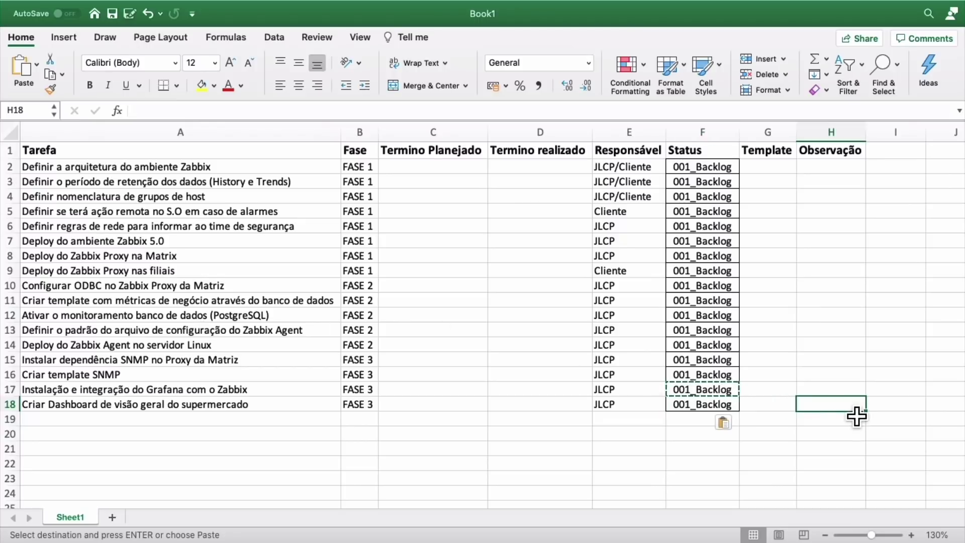
key("super+a")
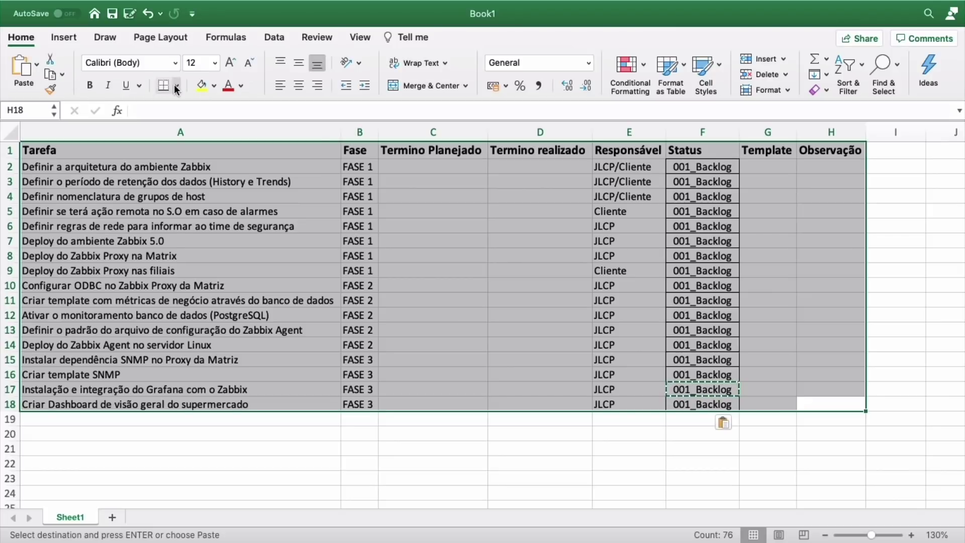
left_click(176, 89)
left_click(214, 216)
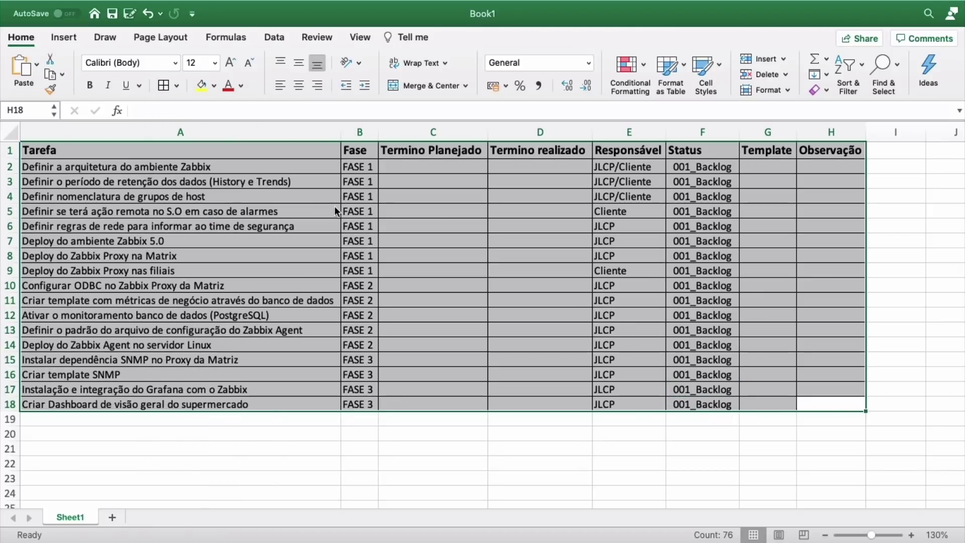
left_click(447, 229)
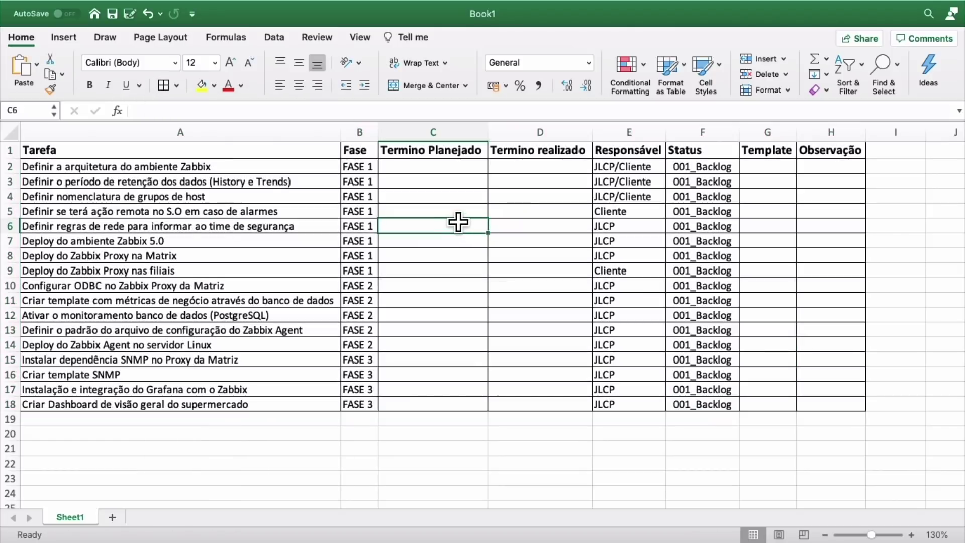
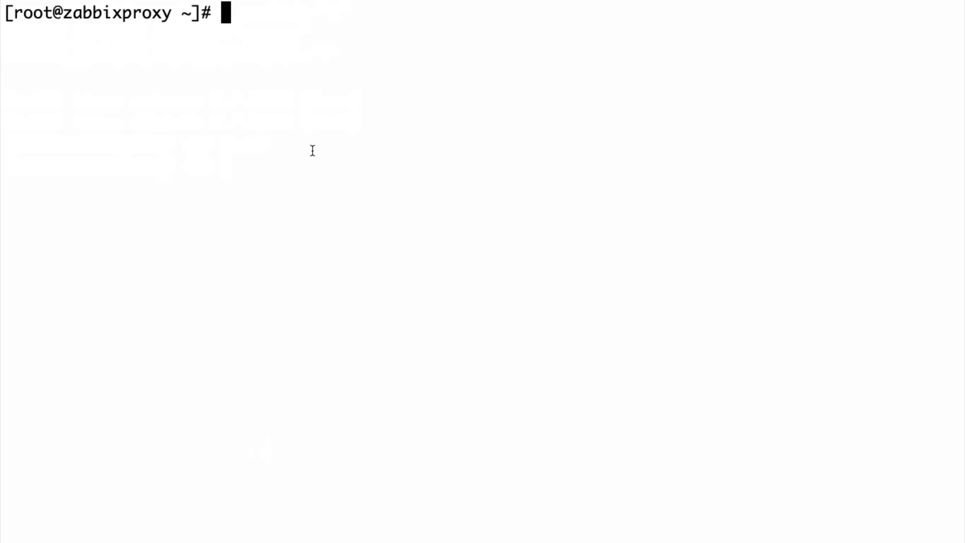
Step: In the zabbixproxy terminal, run timedatectl status and check the server's time zone
type("timedat")
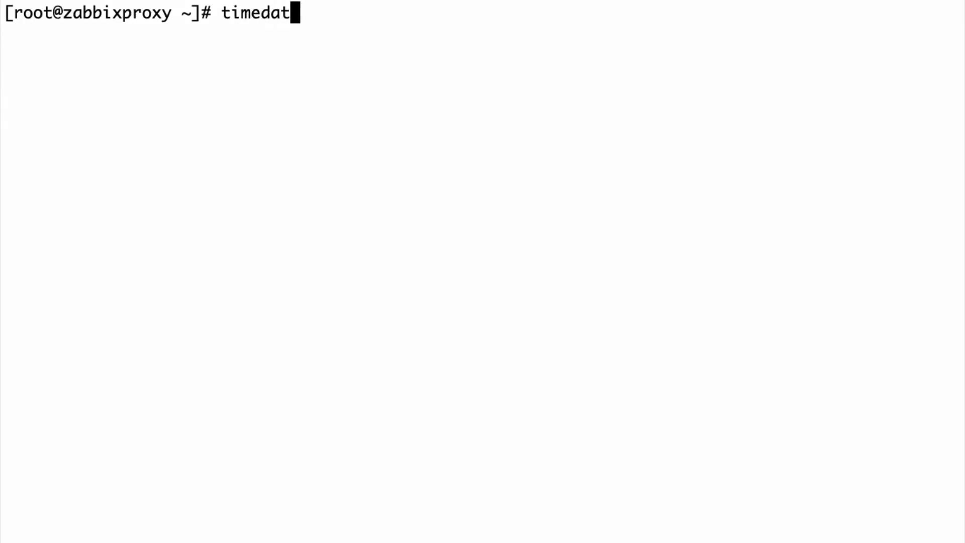
type("ectl status")
key("Return")
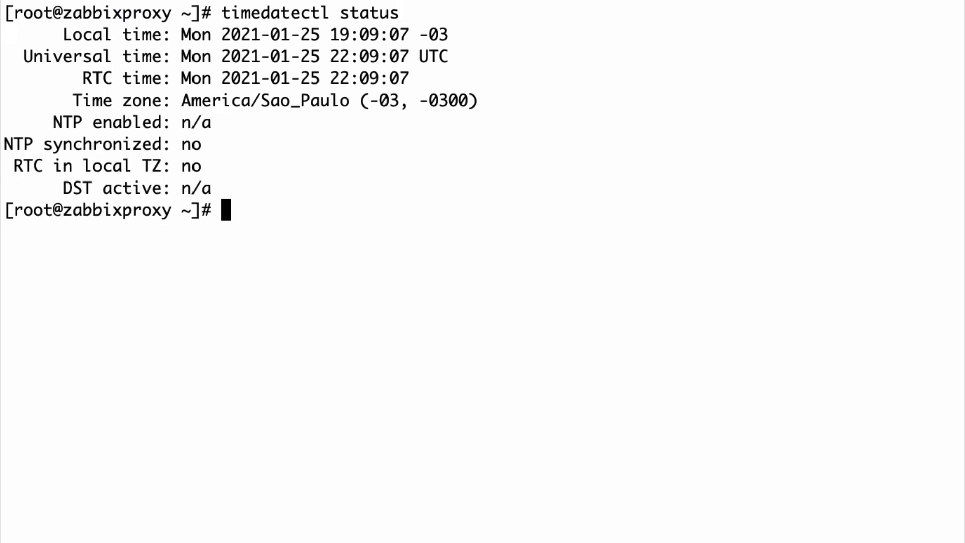
left_click_drag(182, 103, 320, 103)
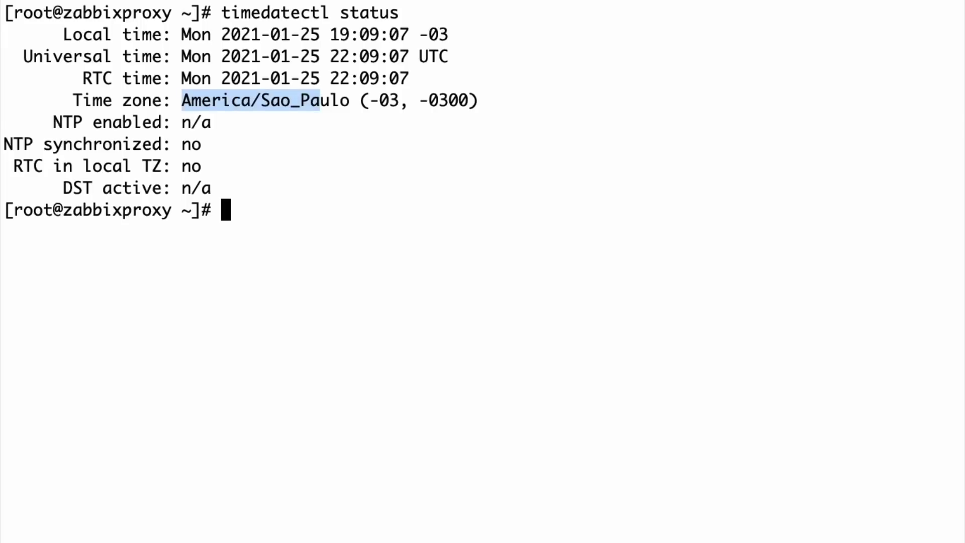
left_click(237, 155)
type("timedatectl set-timezone America/Sao_Paulo")
left_click(227, 206)
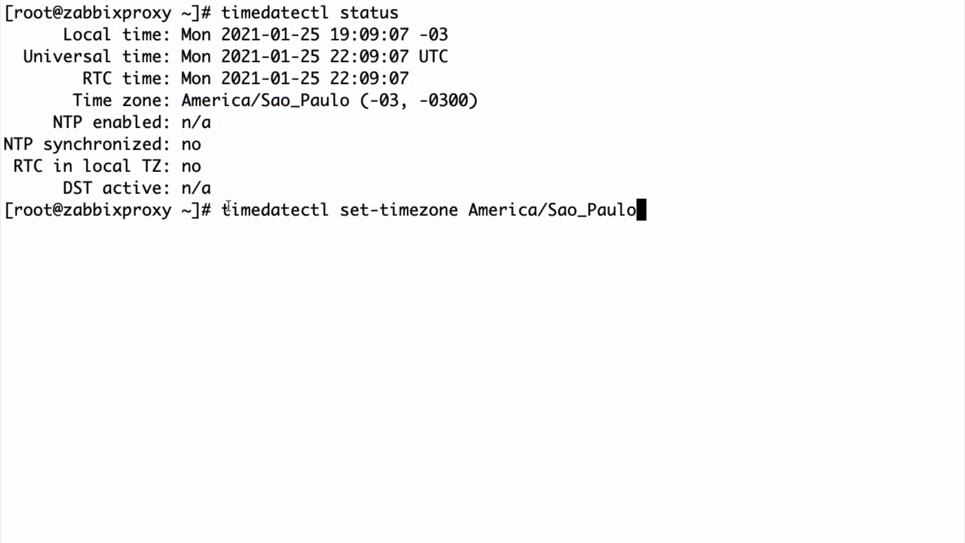
left_click_drag(228, 206, 280, 206)
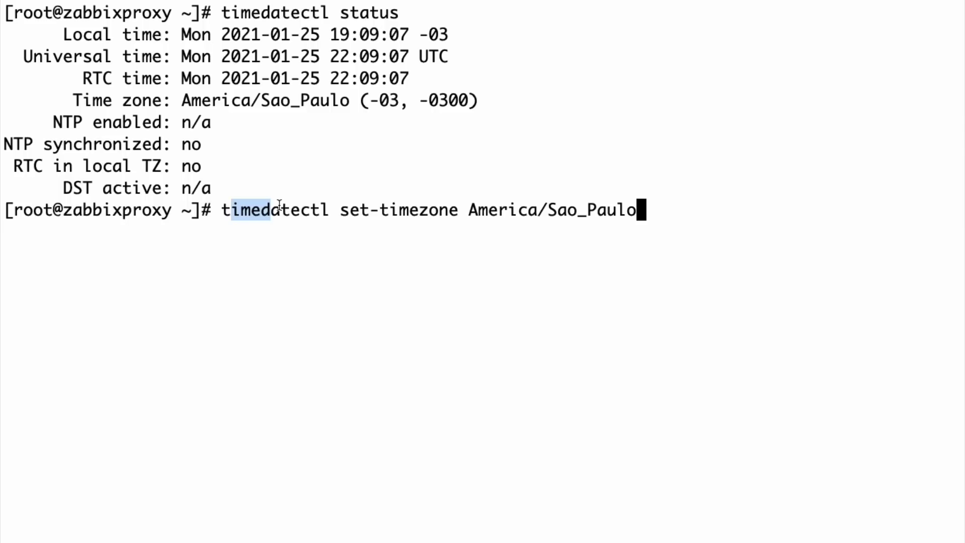
key("ctrl+c")
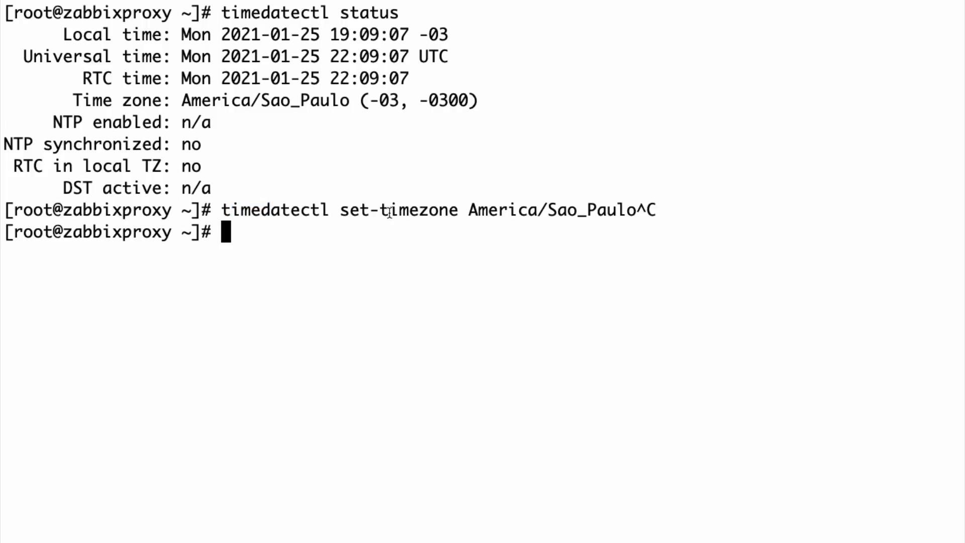
Step: Clear the terminal and run sestatus to examine the SELinux current mode and config file mode
type("clear")
key("Return")
type("sestatus")
key("Return")
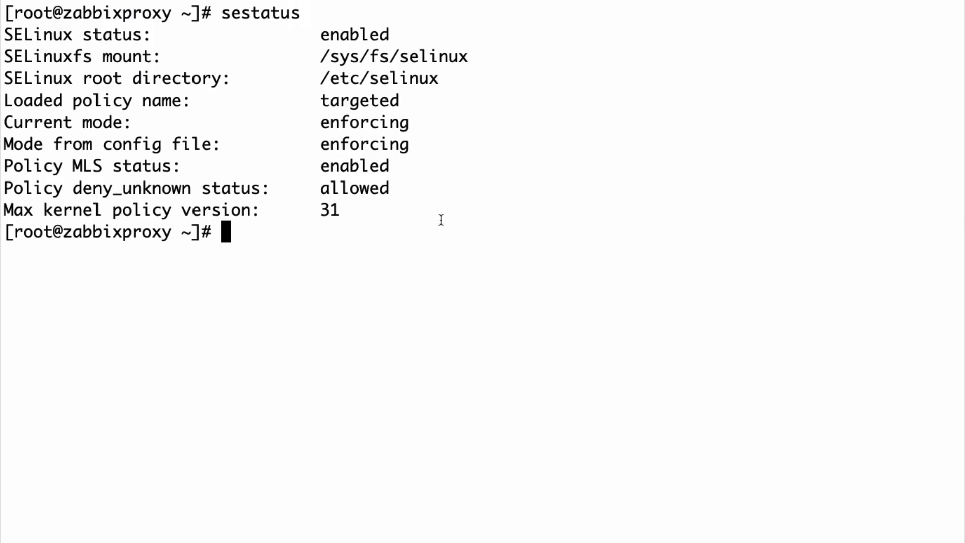
left_click_drag(429, 146, 350, 145)
left_click_drag(299, 114, 272, 80)
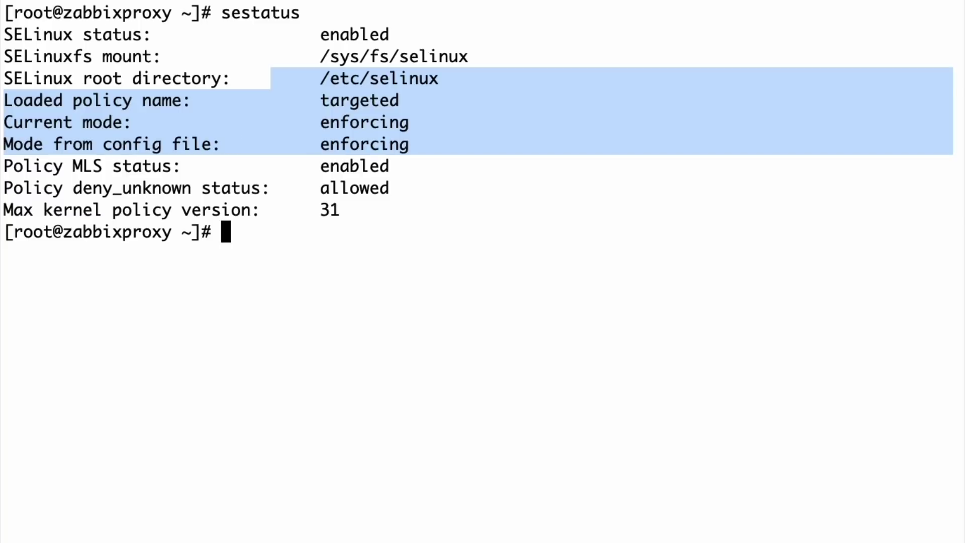
left_click(184, 180)
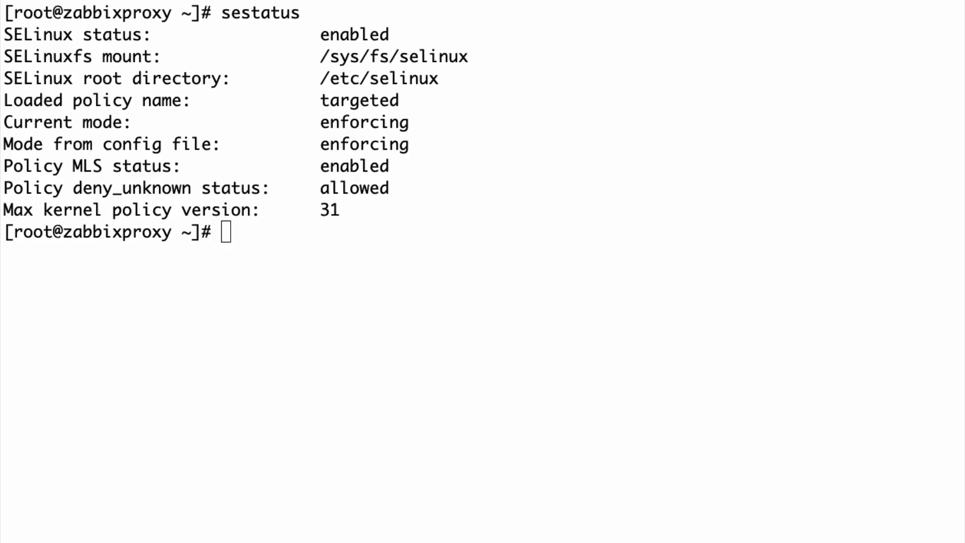
Step: Install net-tools, vim, nano, epel-release, wget, curl and tcpdump using yum with automatic confirmation
left_click(289, 187)
type("yum")
right_click(315, 233)
left_click(315, 234)
key("super+v")
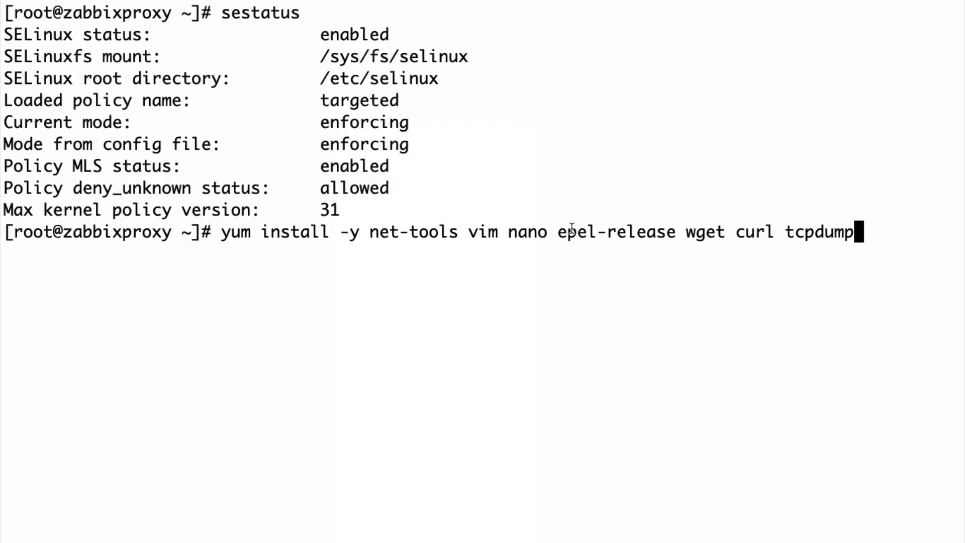
left_click_drag(559, 231, 757, 227)
key("Return")
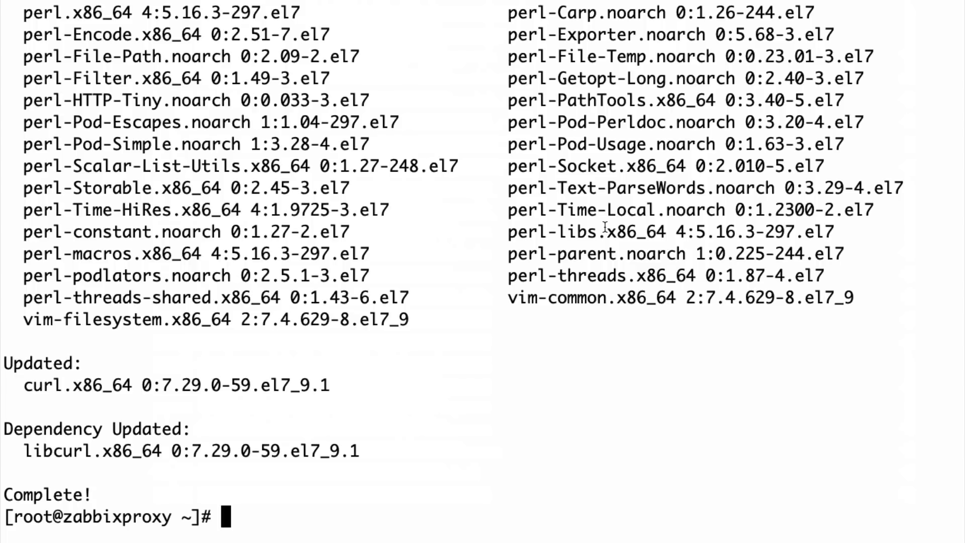
Step: Open the file /etc/selinux/config in vim
type("vim /etc/se")
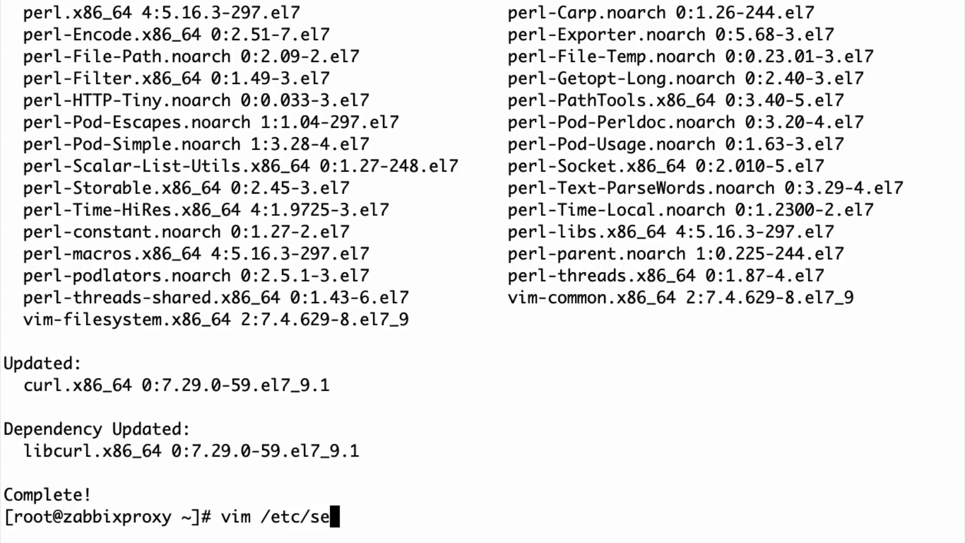
type("linux/config")
key("Return")
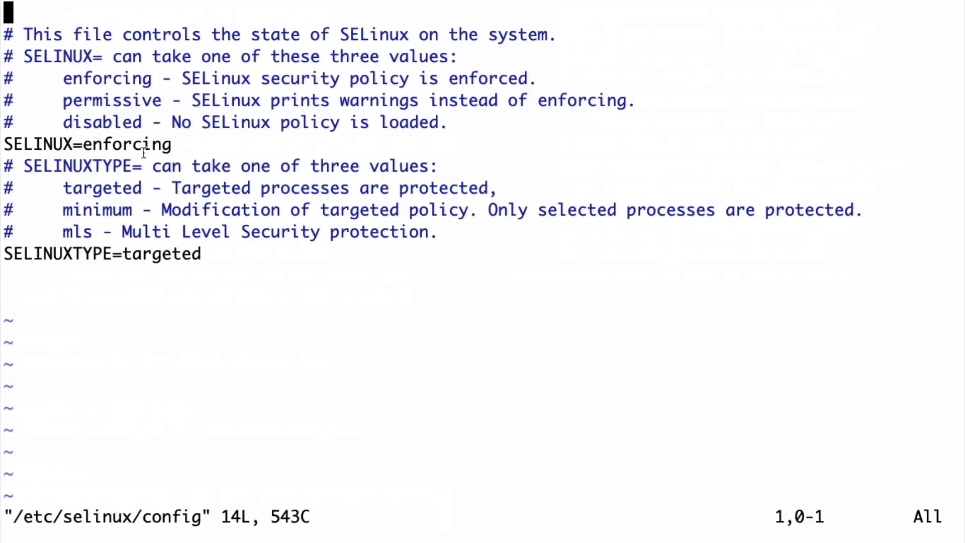
Step: Change the SELINUX parameter in the config file to disabled
key("Down")
key("Down")
key("Down")
key("Down")
key("Down")
key("Down")
key("Down")
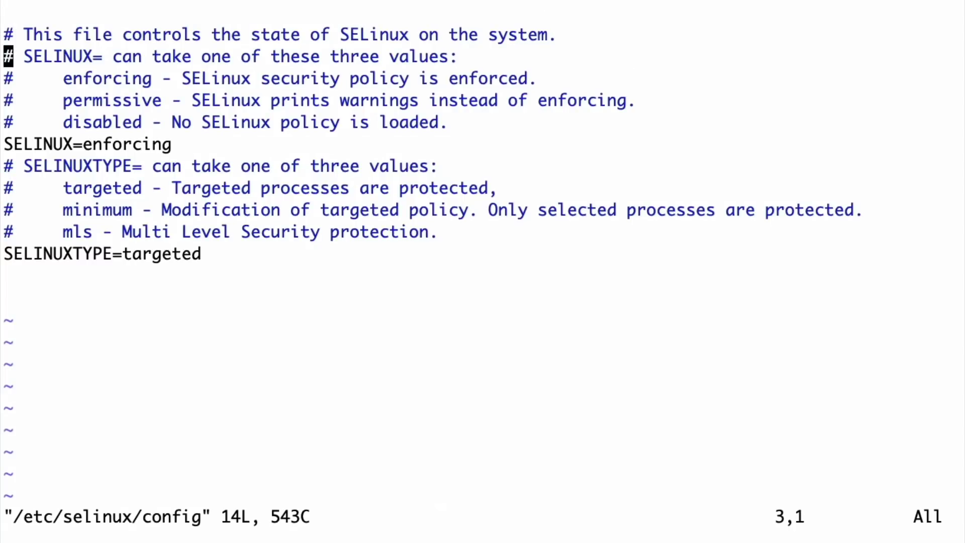
key("Up")
key("$")
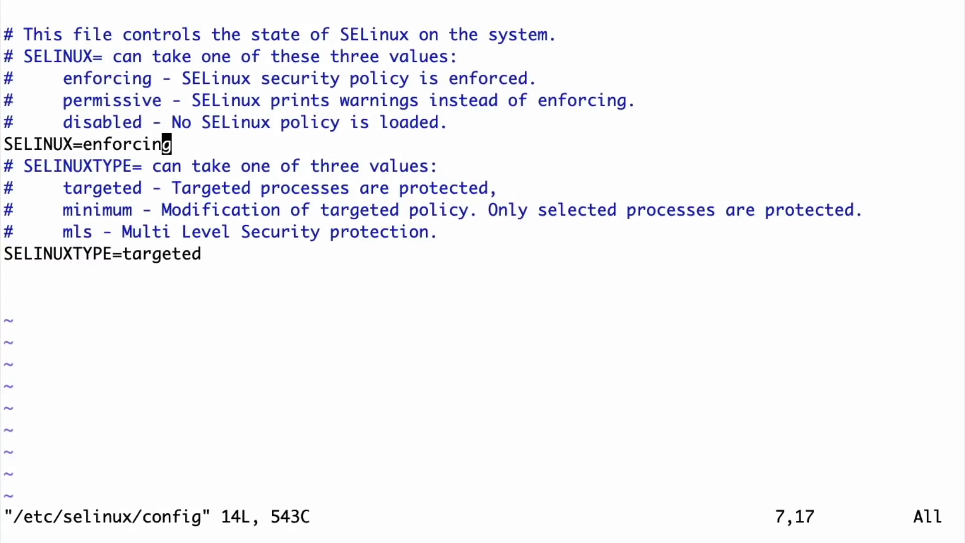
key("i")
key("Right")
key("BackSpace")
key("BackSpace")
key("BackSpace")
key("BackSpace")
key("BackSpace")
key("BackSpace")
key("BackSpace")
key("BackSpace")
key("BackSpace")
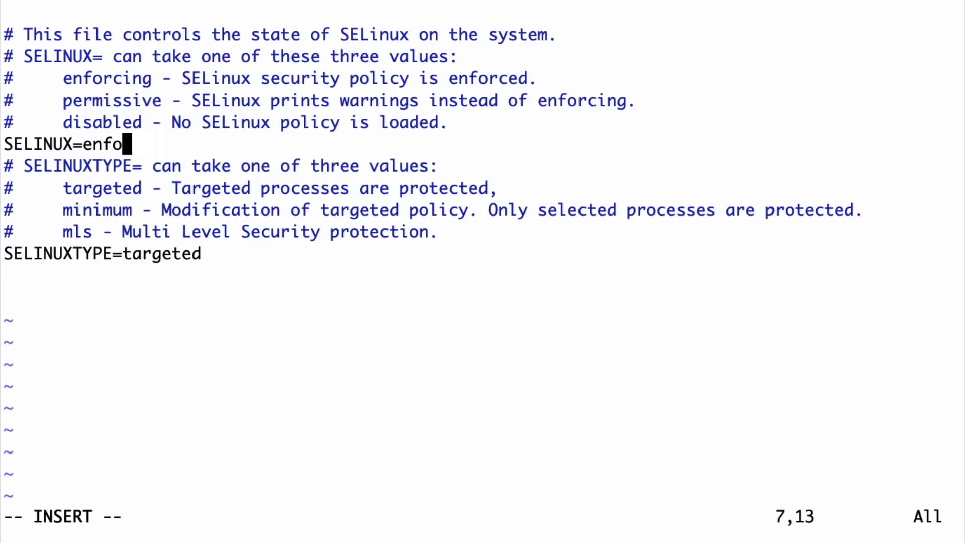
type("disabled")
key("Escape")
Step: Save the SELinux config file and quit vim
type(": eq!")
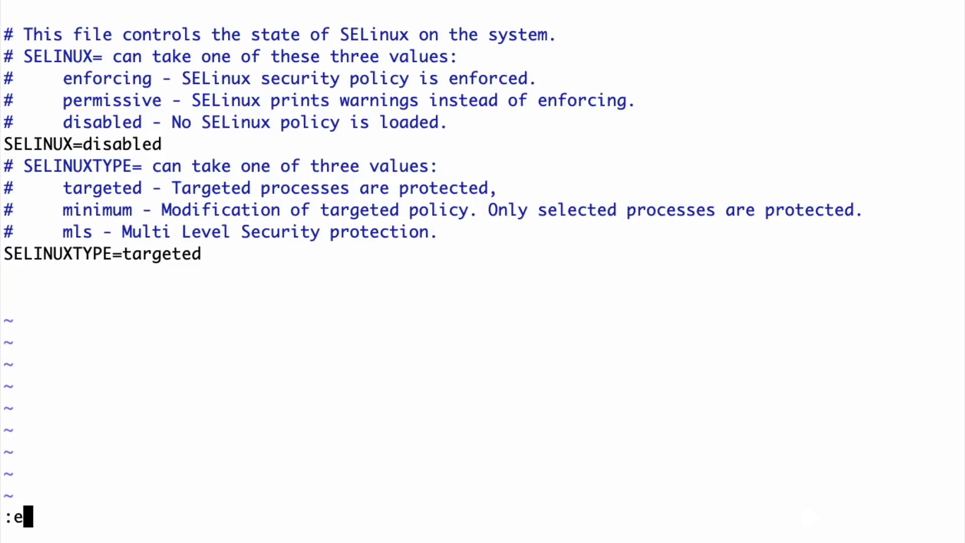
key("Return")
type(":wq")
key("Return")
Step: Run sestatus again and compare the current SELinux mode with the config file mode
type("sestatus")
key("Return")
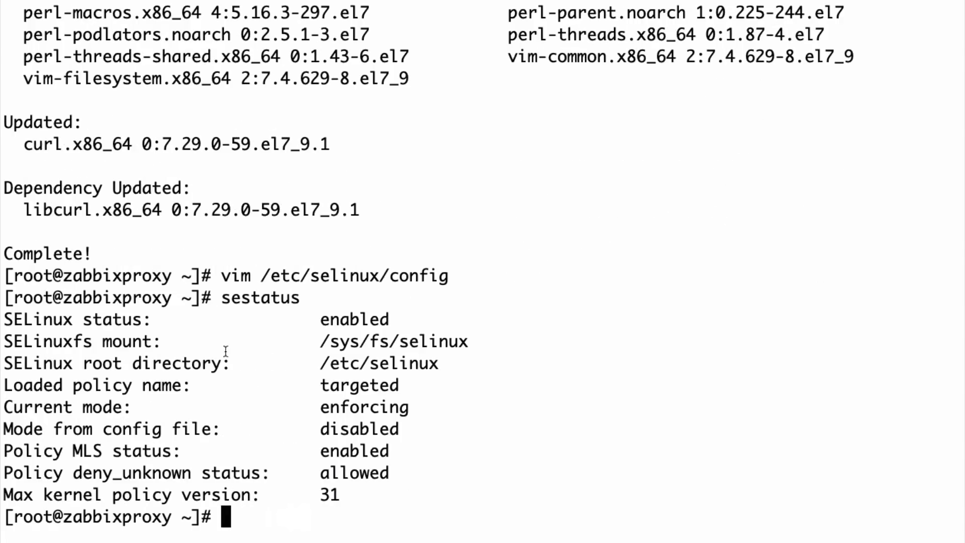
left_click_drag(431, 405, 323, 408)
left_click(353, 354)
Step: Turn off SELinux enforcement for the running system with setenforce 0, and recheck it with sestatus on a cleared screen
type("setenforce 0")
key("Return")
type("clear")
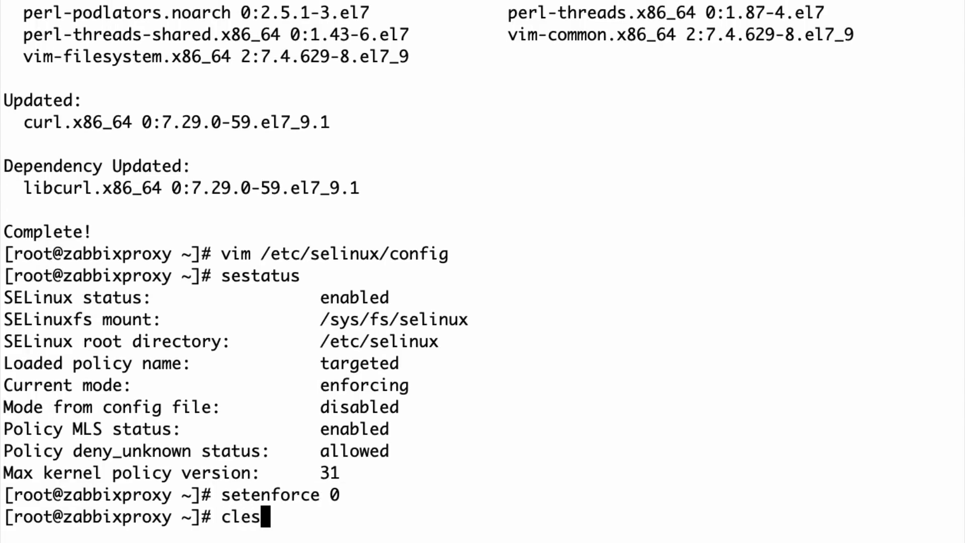
key("Return")
type("sestatus")
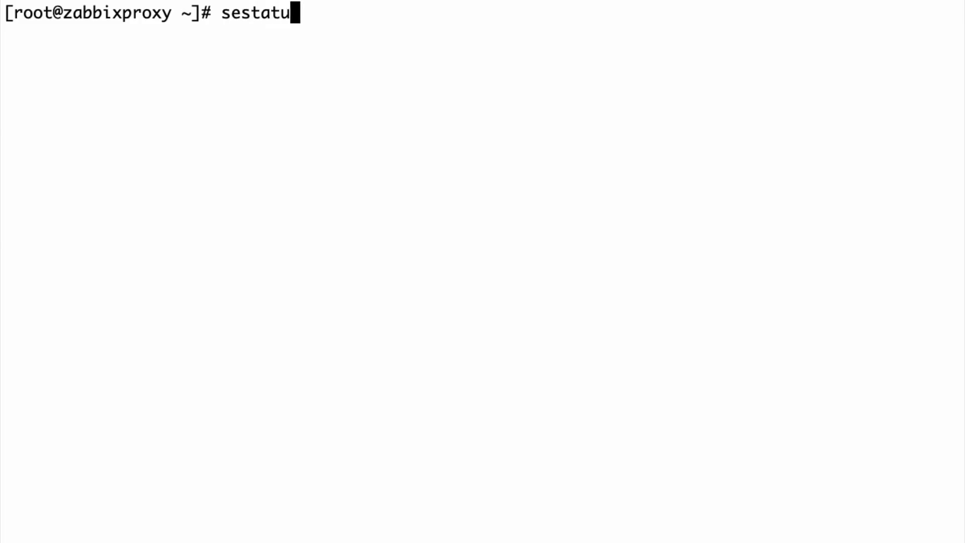
key("Return")
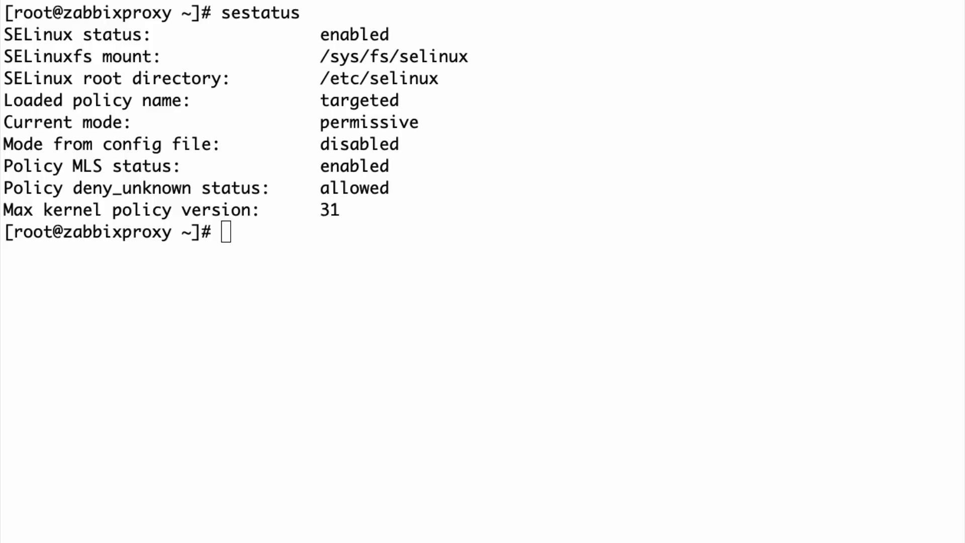
left_click(339, 255)
right_click(333, 254)
left_click(261, 234)
type("rpm -ivh http://repo.zabbix.com/zabbix/5.0/rhel/7/x86_64/zabbix-release-5.0-1.el7.noarch.rpm")
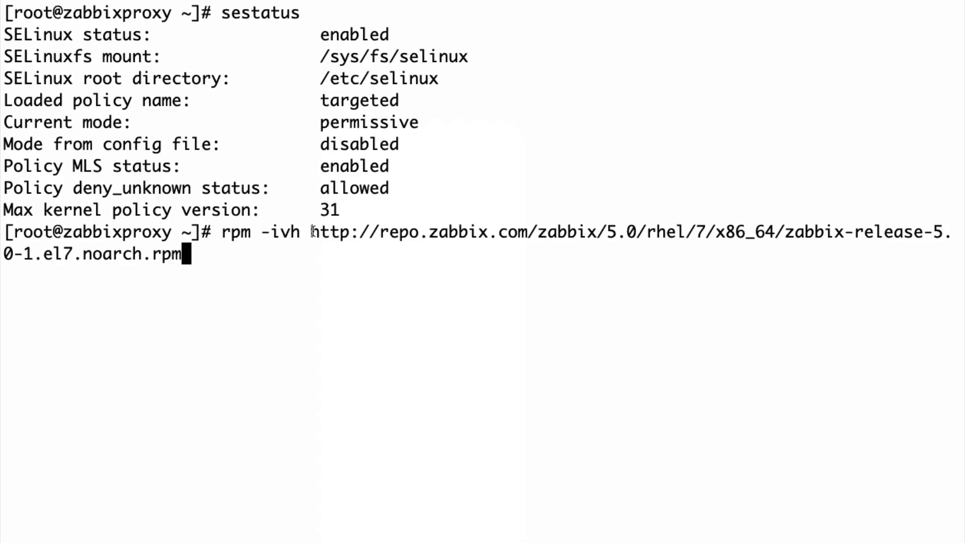
left_click_drag(310, 230, 317, 250)
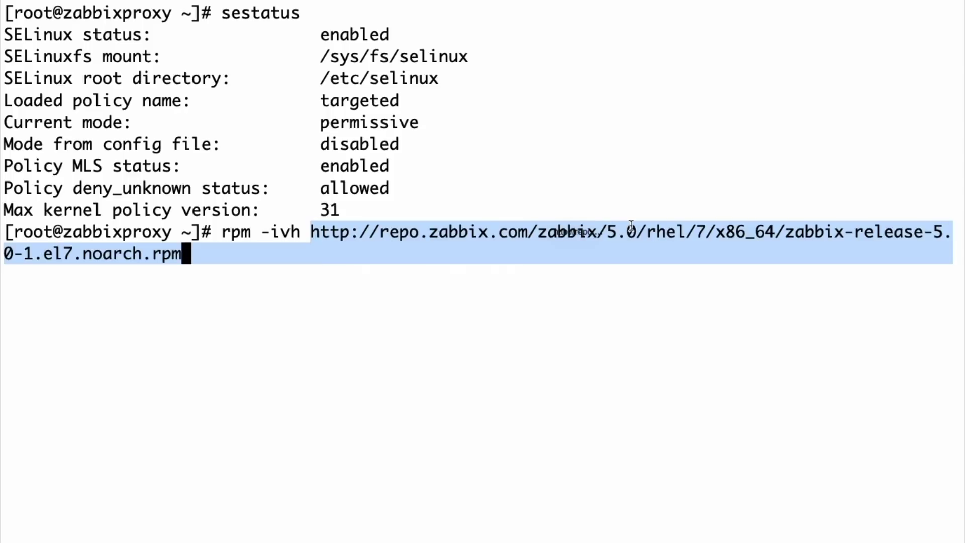
type("http://repo.zabbix.com/zabbix/5.0/rhel/7/x86_64/zabbix-release-5.0-1.el7.noarch.rpm")
key("ctrl+c")
type("clear")
key("Return")
key("super+v")
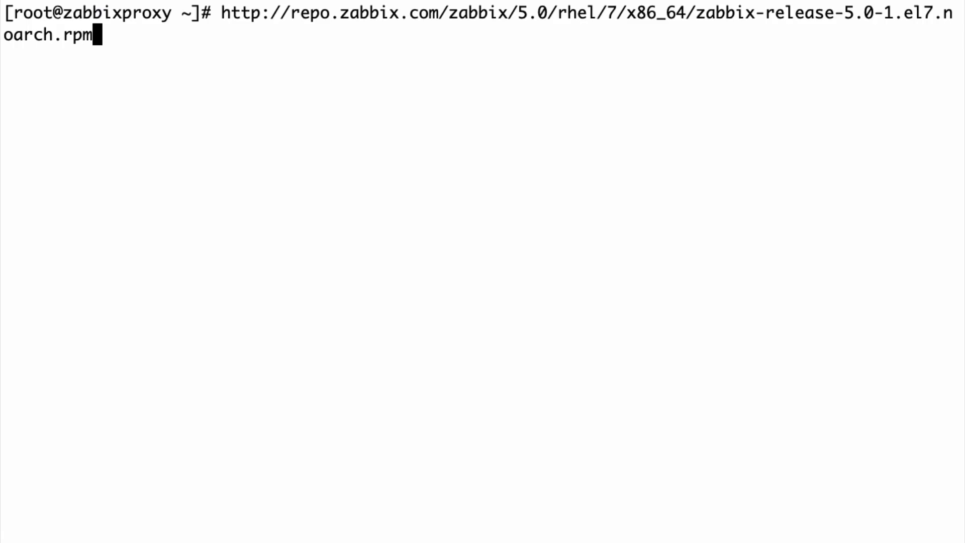
key("ctrl+a")
type("rpm -ivh")
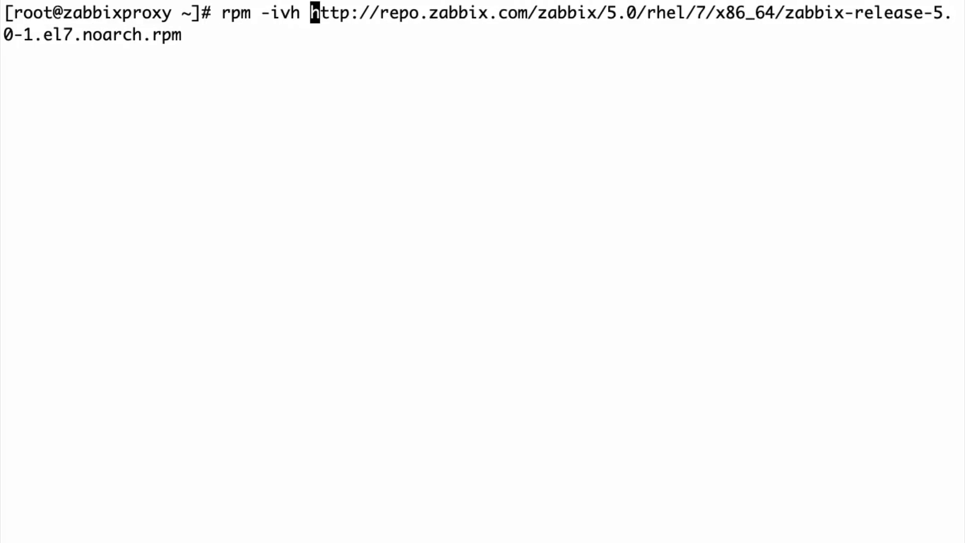
key("Return")
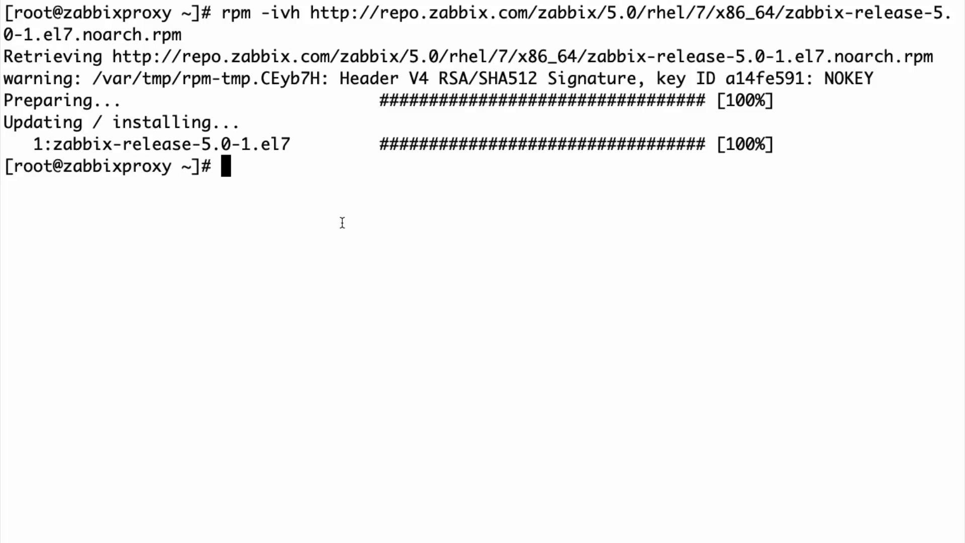
Step: Search the yum repositories for zabbix-proxy and compare the database variants of the package
type("yum ")
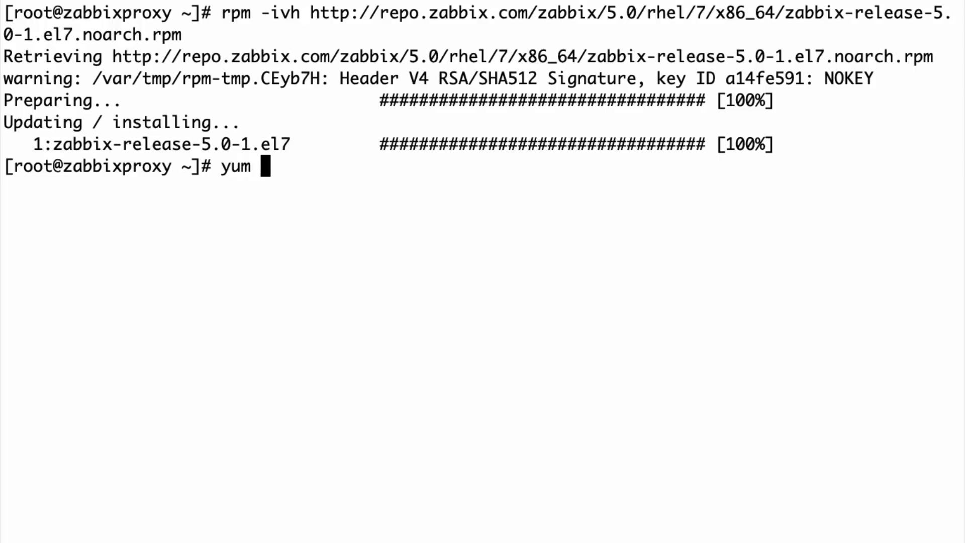
type("search zabbix-poryx")
key("BackSpace")
key("BackSpace")
key("BackSpace")
key("BackSpace")
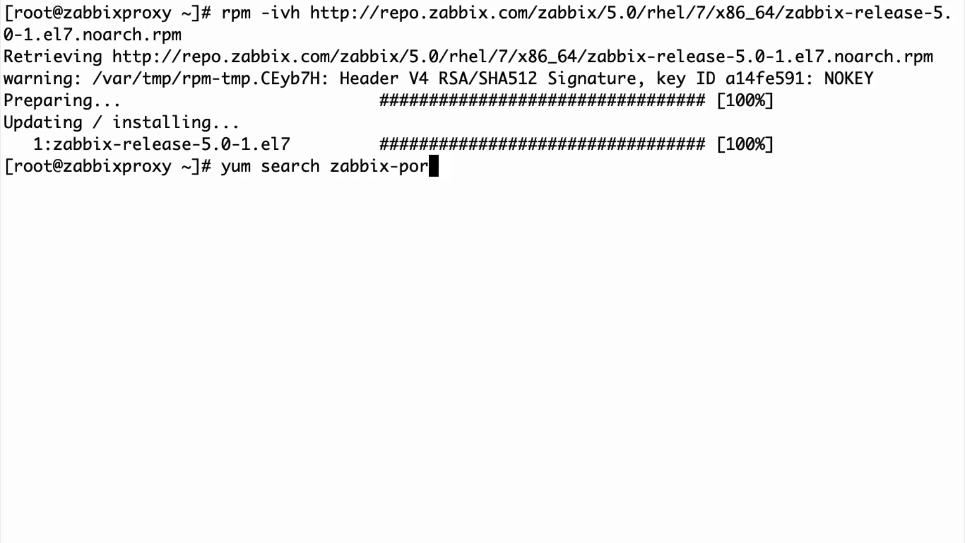
type("roxy")
key("Return")
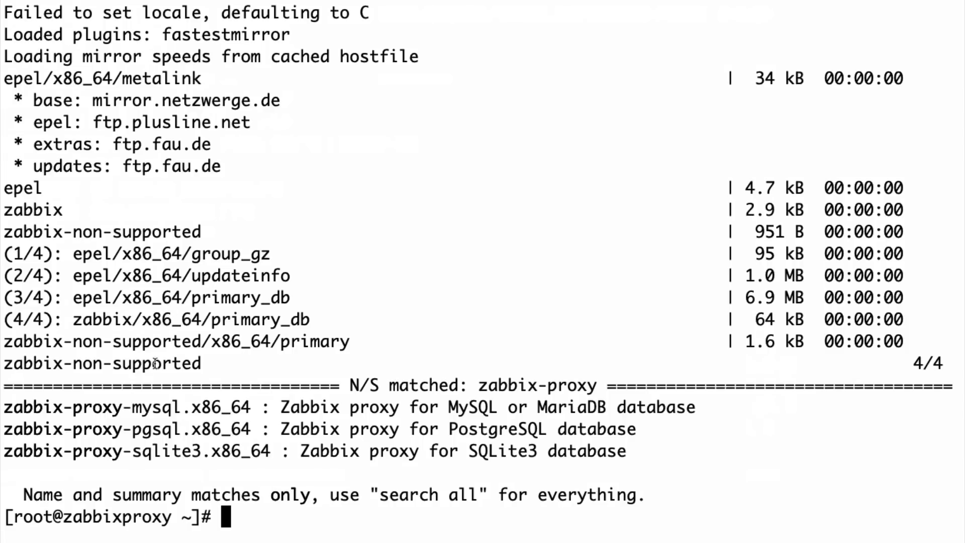
left_click_drag(63, 407, 182, 430)
left_click_drag(134, 452, 213, 450)
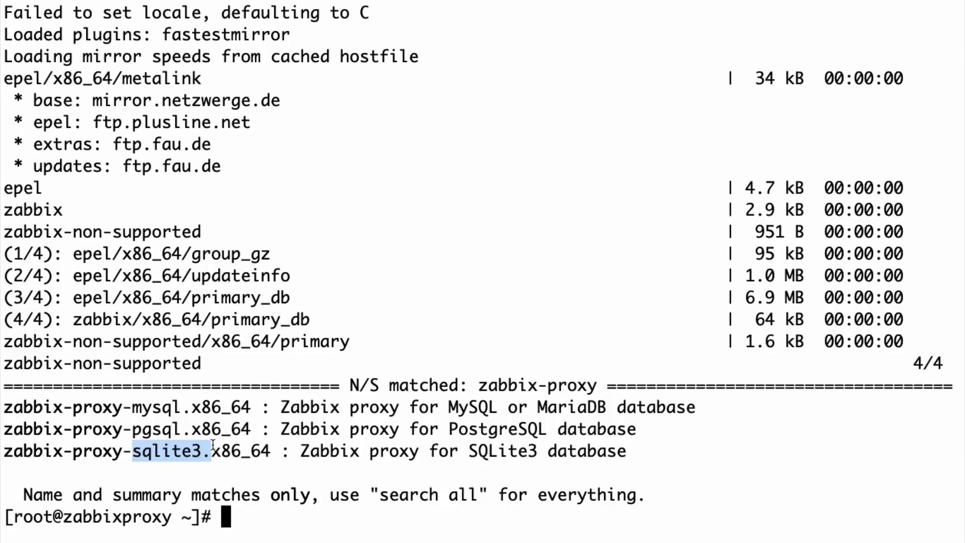
left_click(185, 448)
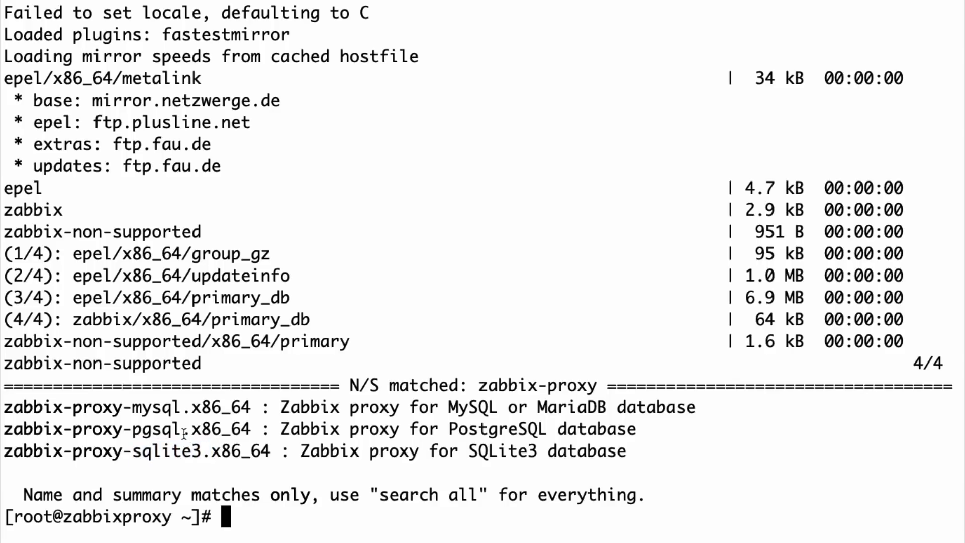
Step: Install the zabbix-proxy-sqlite3 package with yum, answering yes to all prompts automatically
left_click_drag(203, 451, 4, 447)
left_click(347, 428)
type("yum insta")
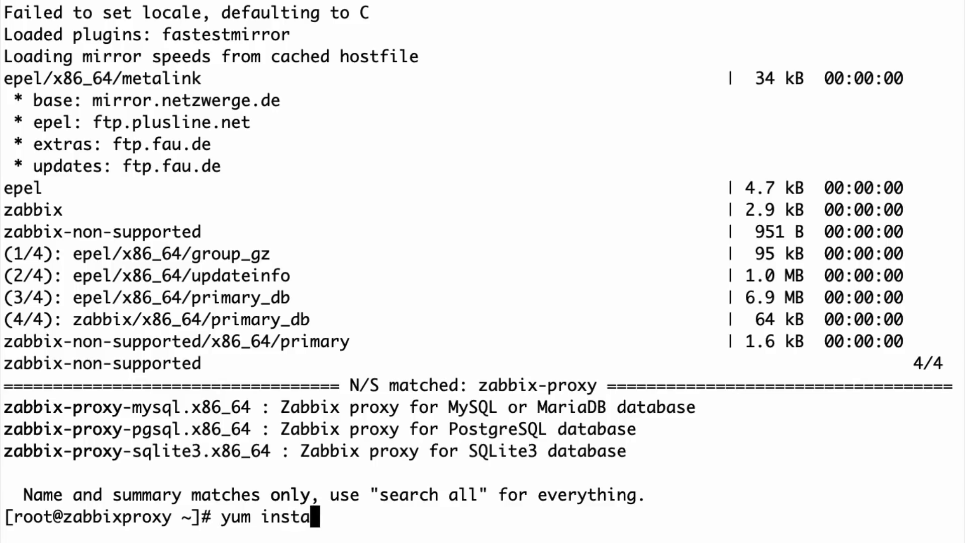
type("ll -y")
key("super+v")
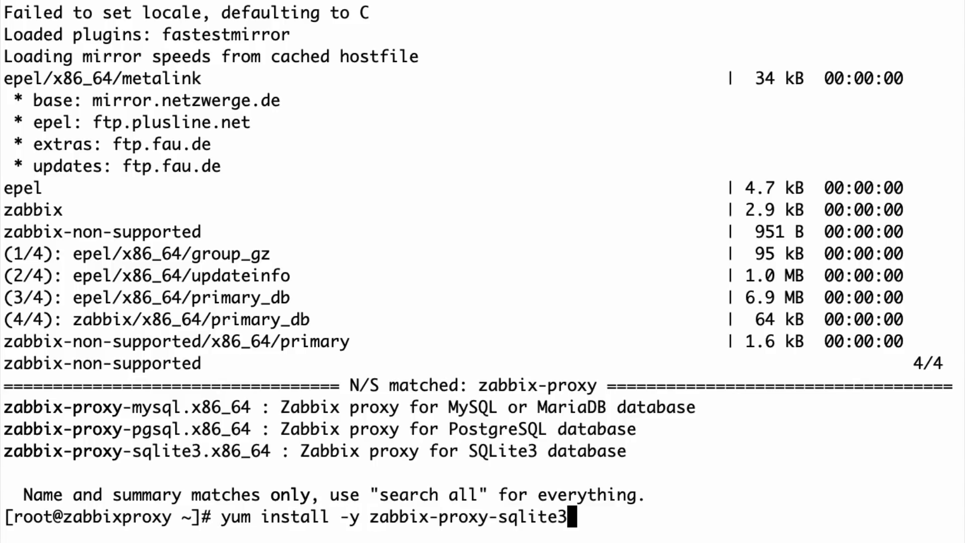
key("Return")
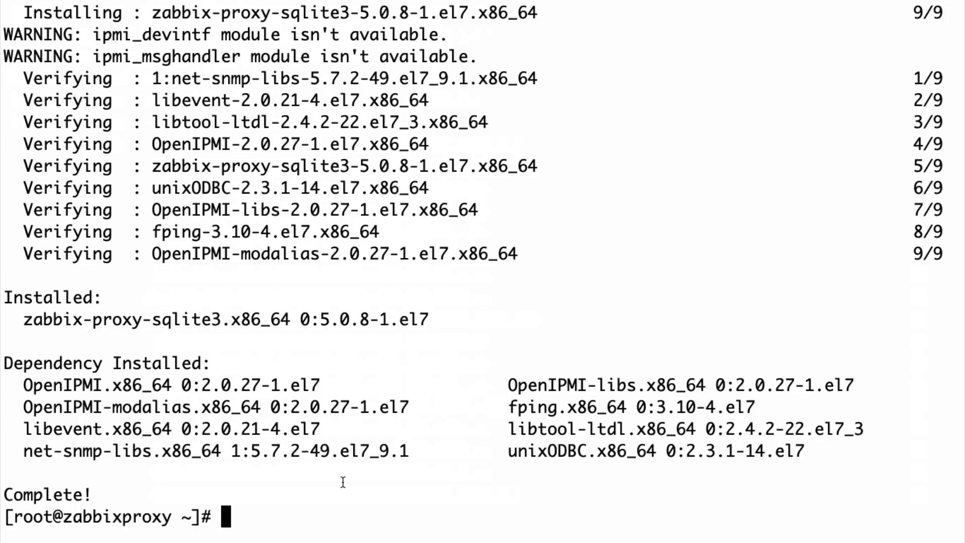
Step: Create the directory /var/lib/zabbix and change the working directory to /var/lib
type("mkdir /var/lib/zabbix")
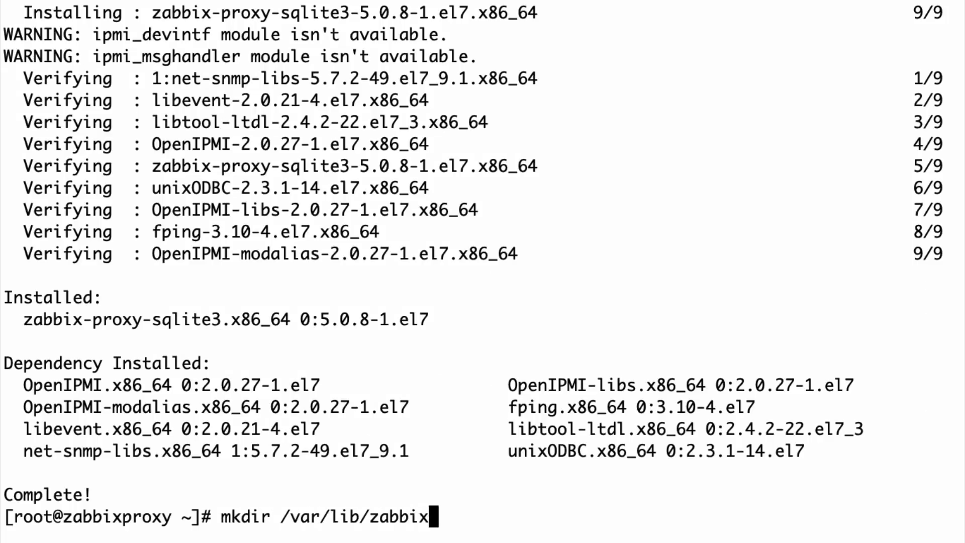
key("Return")
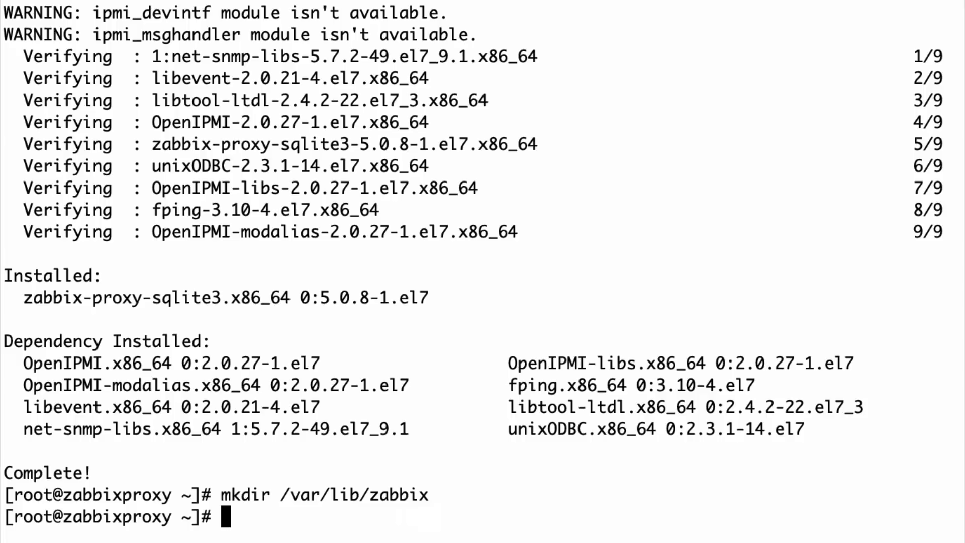
type("cd /var/lib")
key("Return")
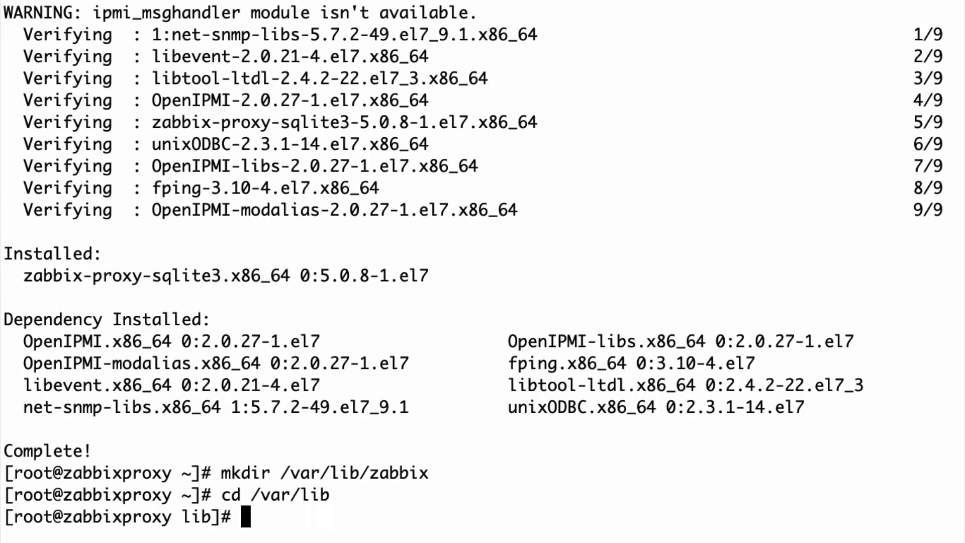
Step: Recursively give the zabbix user and group ownership of the zabbix directory, and check the owner in a long listing
type("chown zabbix. ")
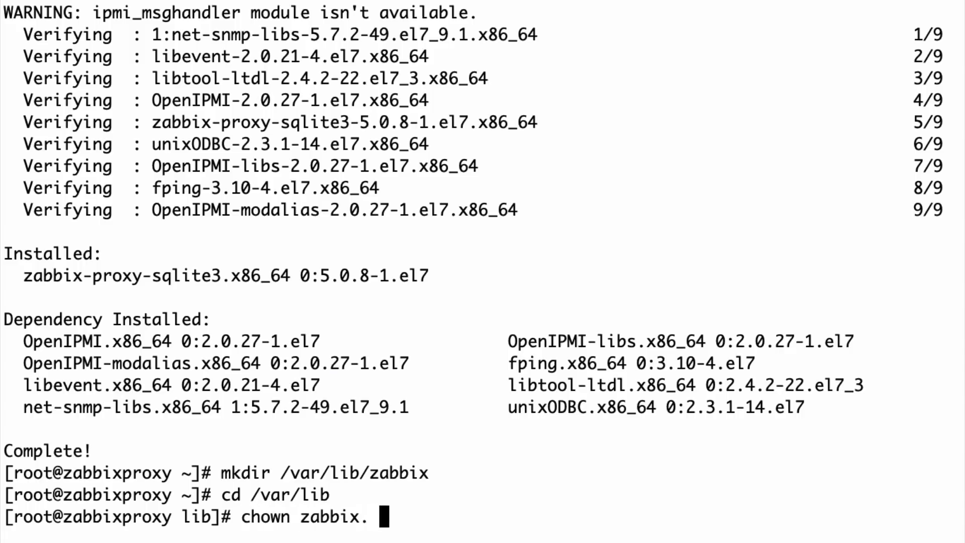
type("-R zabbix/")
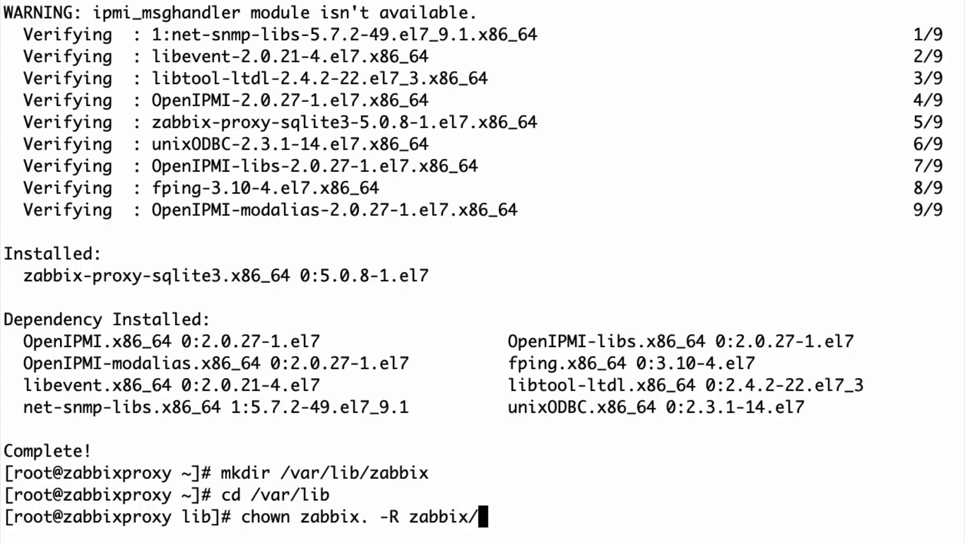
key("Return")
type("ls -lh")
key("Return")
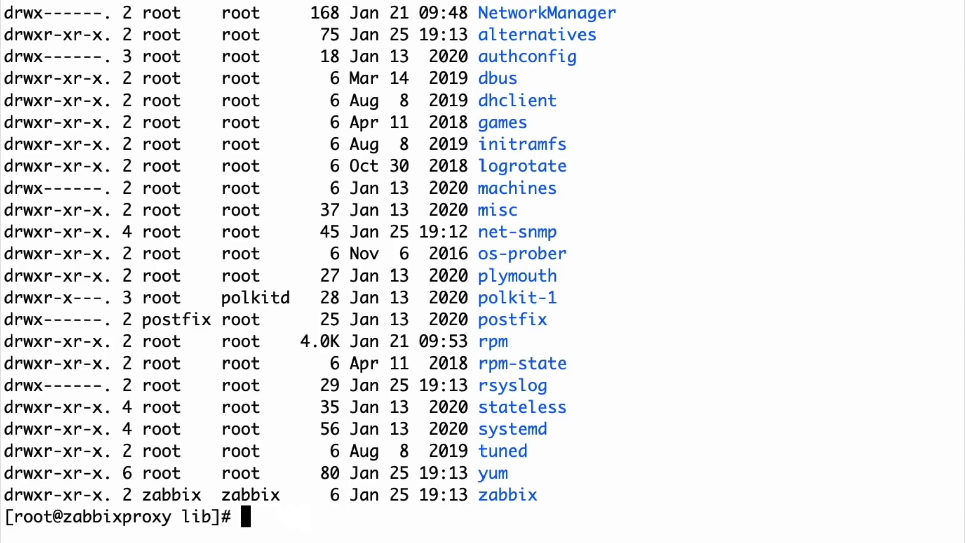
left_click_drag(152, 495, 349, 495)
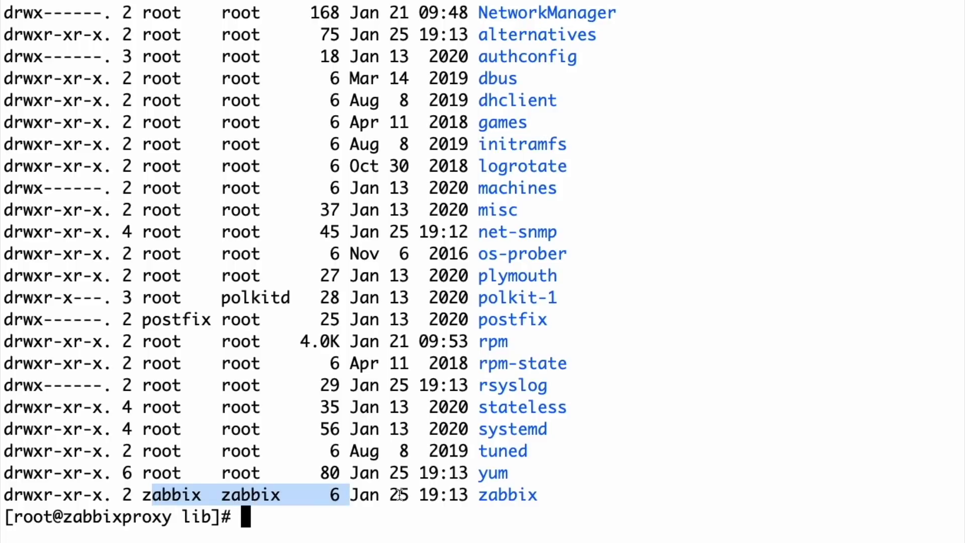
left_click(172, 493)
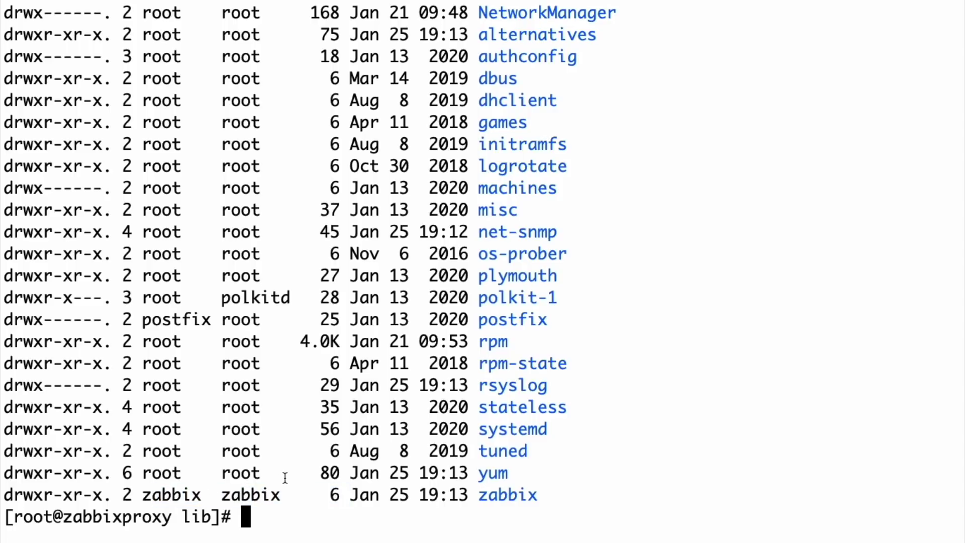
Step: Open /etc/zabbix/zabbix_proxy.conf in vim and look at the ProxyMode option
type("vim ")
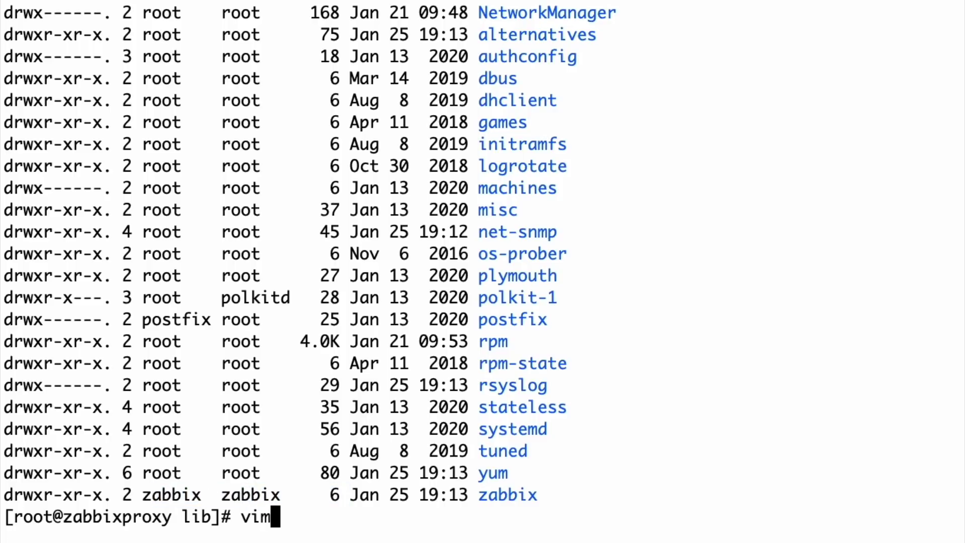
type("/etc/zabbix")
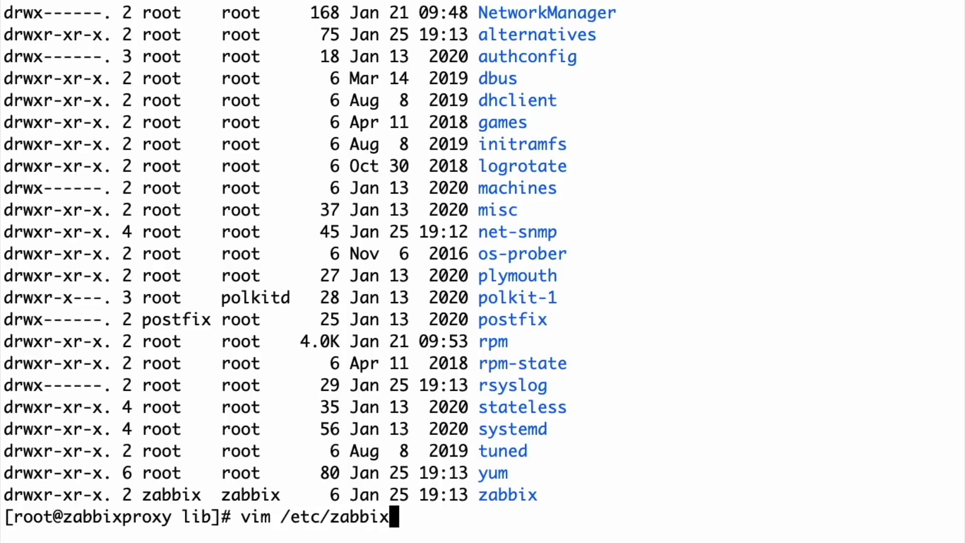
type("/zabbix_prox")
type("y.con")
key("BackSpace")
key("BackSpace")
key("BackSpace")
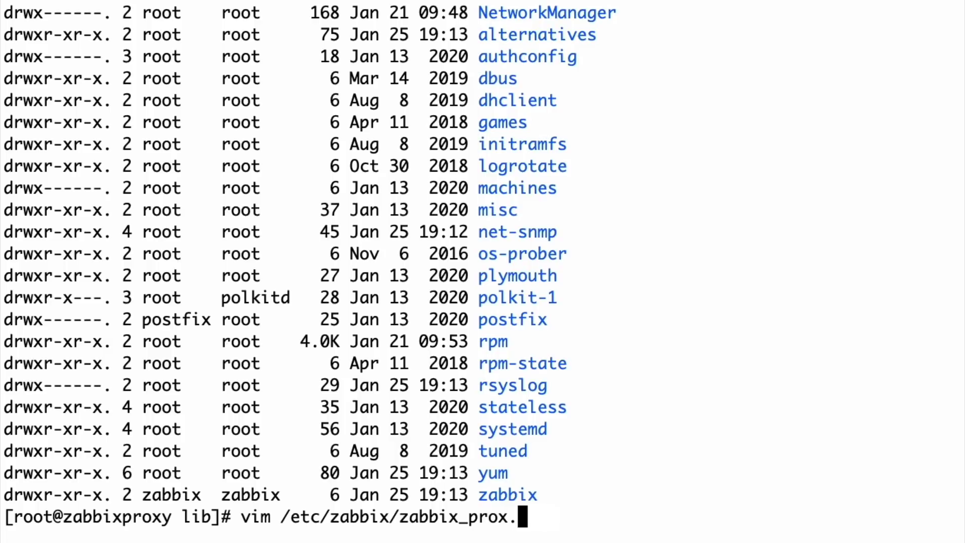
type("config")
key("BackSpace")
key("BackSpace")
key("Return")
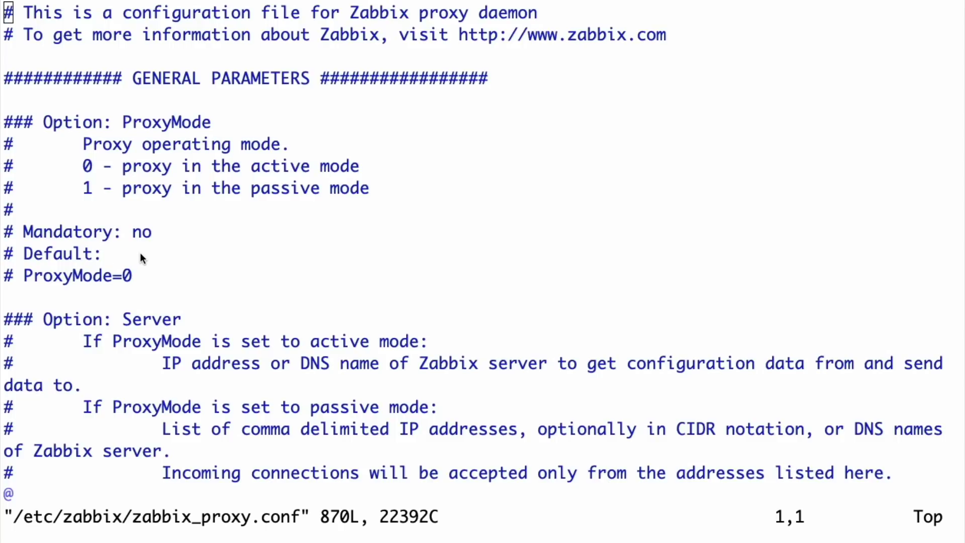
left_click(101, 167)
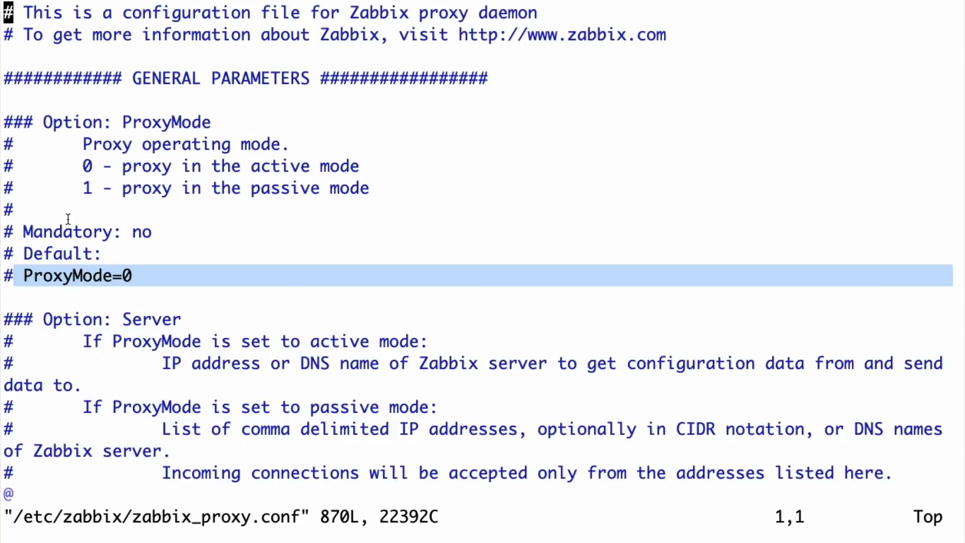
Step: Replace the address in the active Server parameter of the proxy configuration with 10.0.0.60
key("Down")
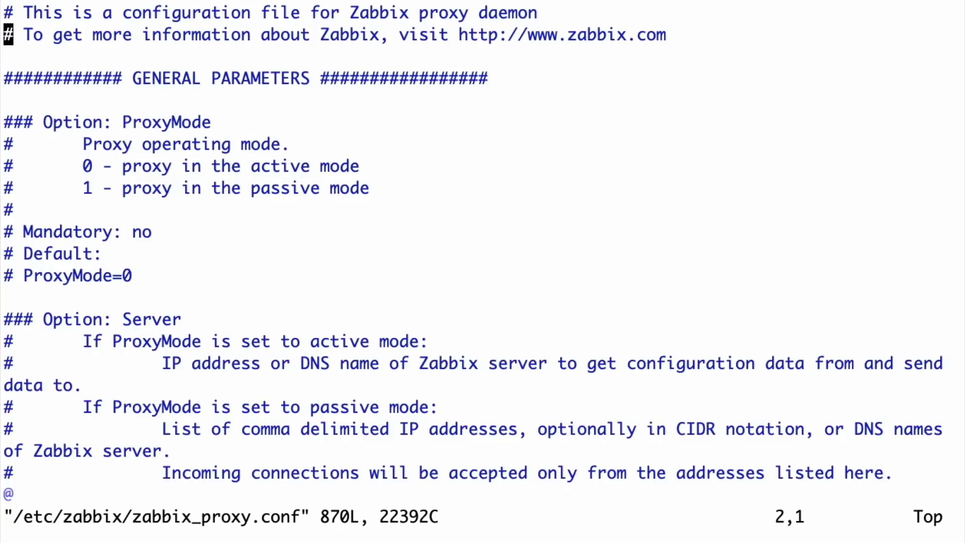
key("Down")
key("Down")
key("Down")
key("Down")
key("Down")
key("Down")
key("Down")
key("Down")
key("Down")
key("Down")
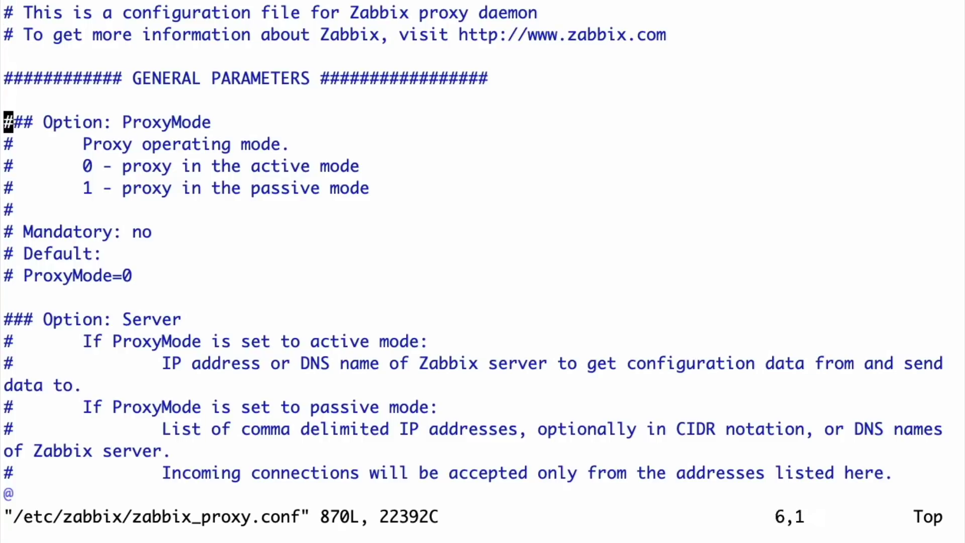
key("Down")
key("Down")
key("Down")
key("Down")
key("Down")
key("Down")
key("Down")
key("Down")
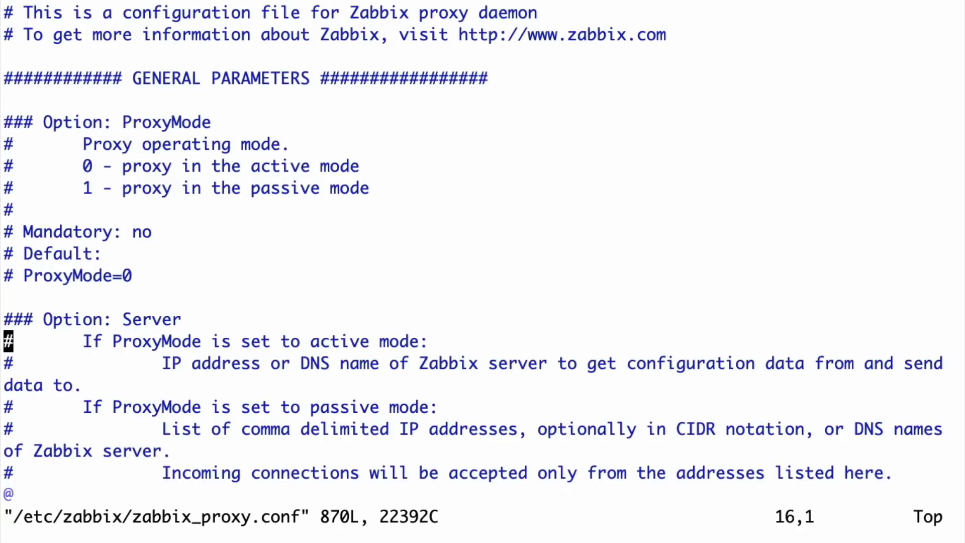
key("Down")
key("Down")
key("Down")
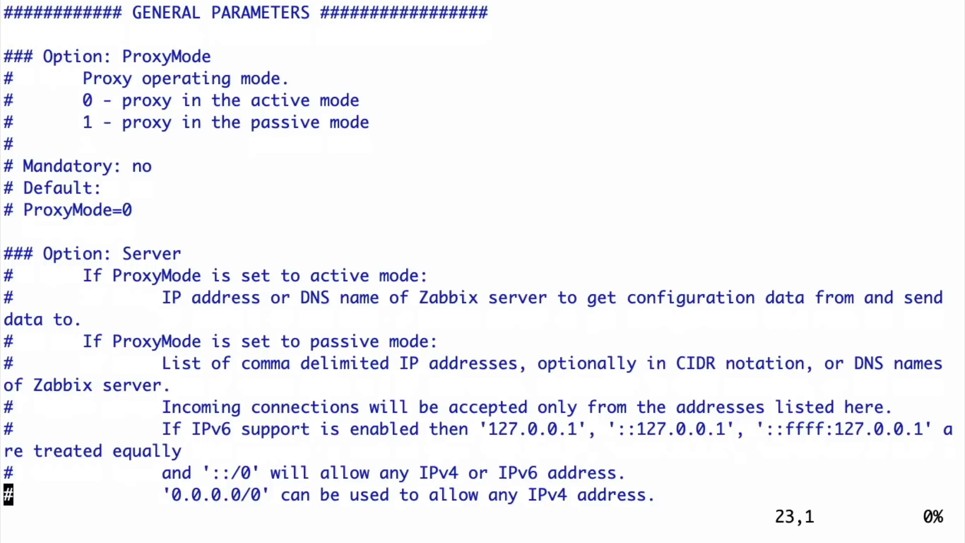
key("Down")
key("Down")
key("Down")
key("Down")
key("Down")
key("Down")
key("Down")
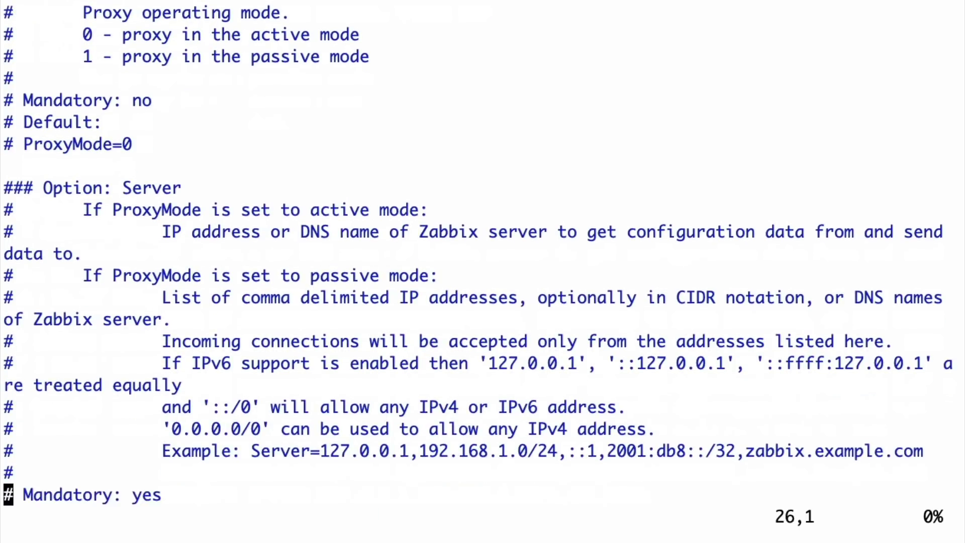
key("Down")
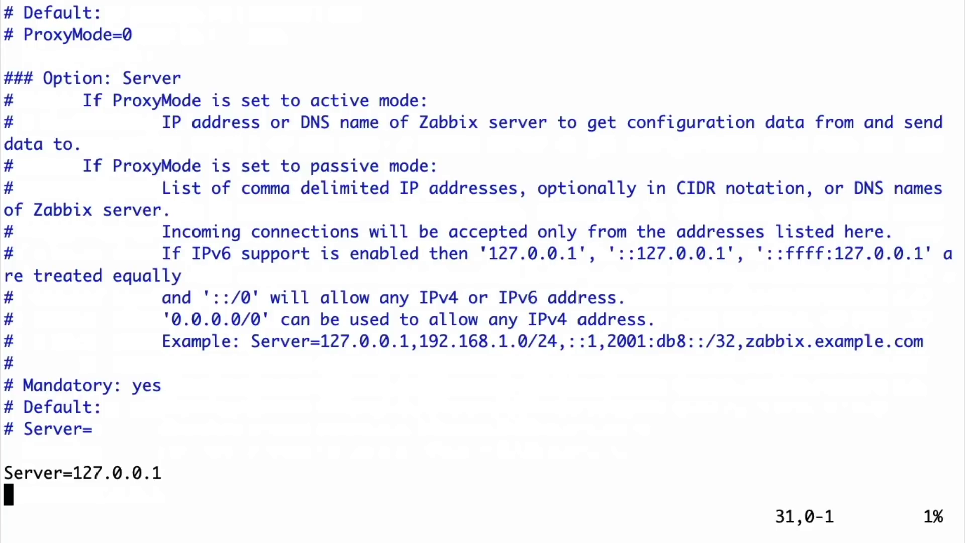
key("Up")
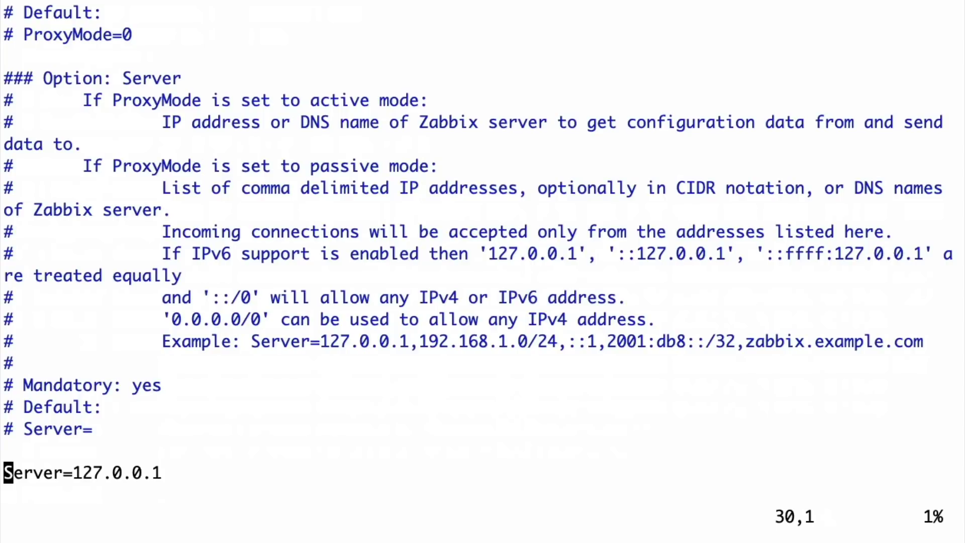
key("shift+a")
key("BackSpace")
key("BackSpace")
key("BackSpace")
key("BackSpace")
key("BackSpace")
key("BackSpace")
key("BackSpace")
key("BackSpace")
key("BackSpace")
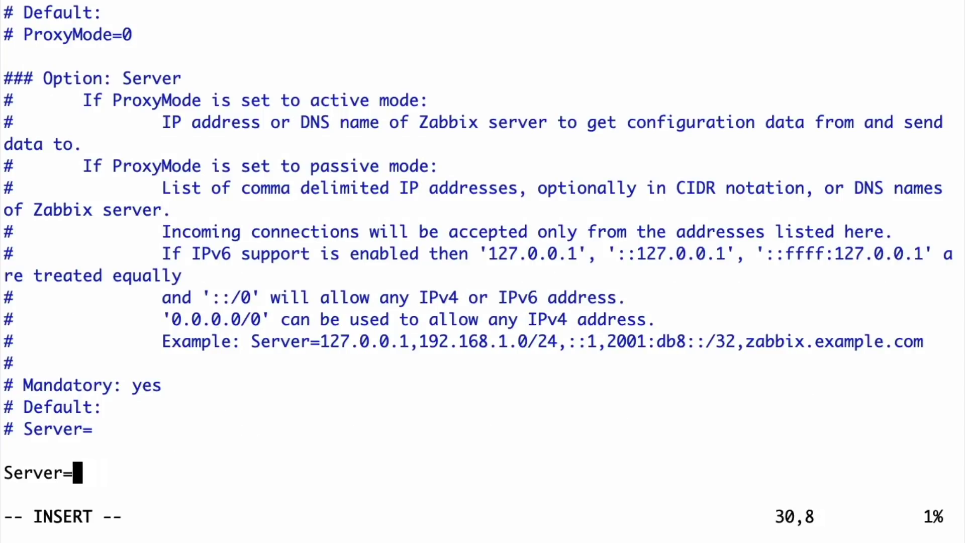
type("10.0.0.60")
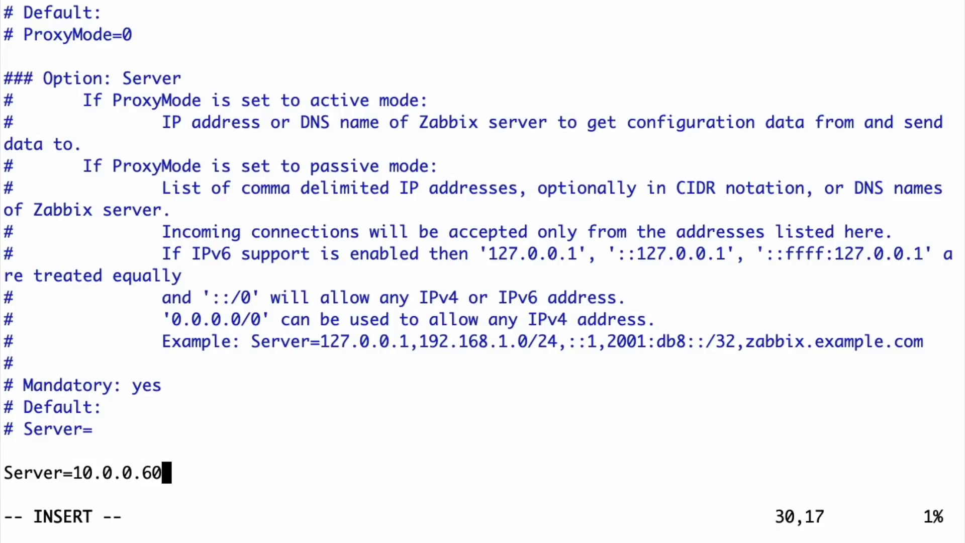
Step: Comment out the active Hostname=Zabbix proxy line in the proxy configuration
key("Down")
key("Down")
key("Down")
key("Down")
key("Down")
key("Down")
key("Down")
key("Down")
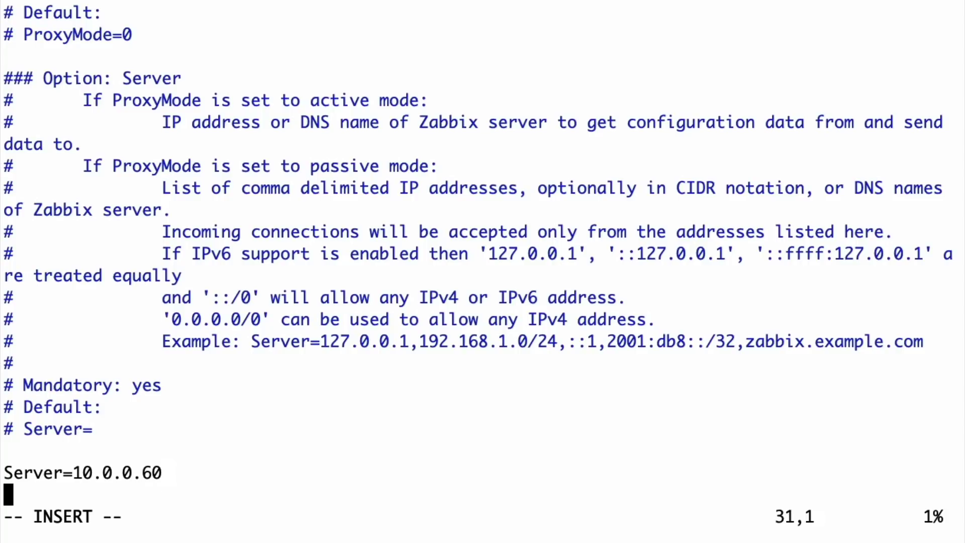
key("Down")
key("Down")
key("Down")
key("Down")
key("Down")
key("Down")
key("Down")
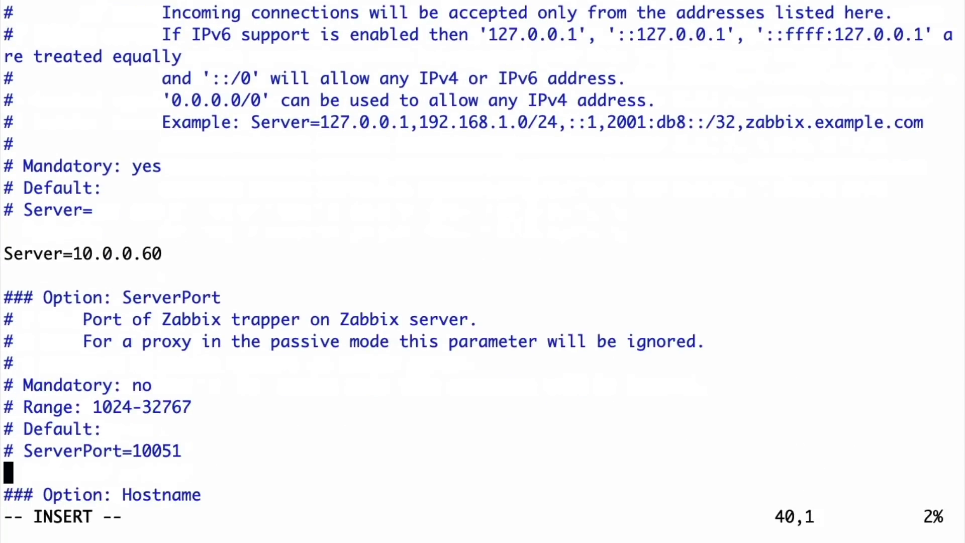
key("Down")
key("Down")
key("Down")
key("Down")
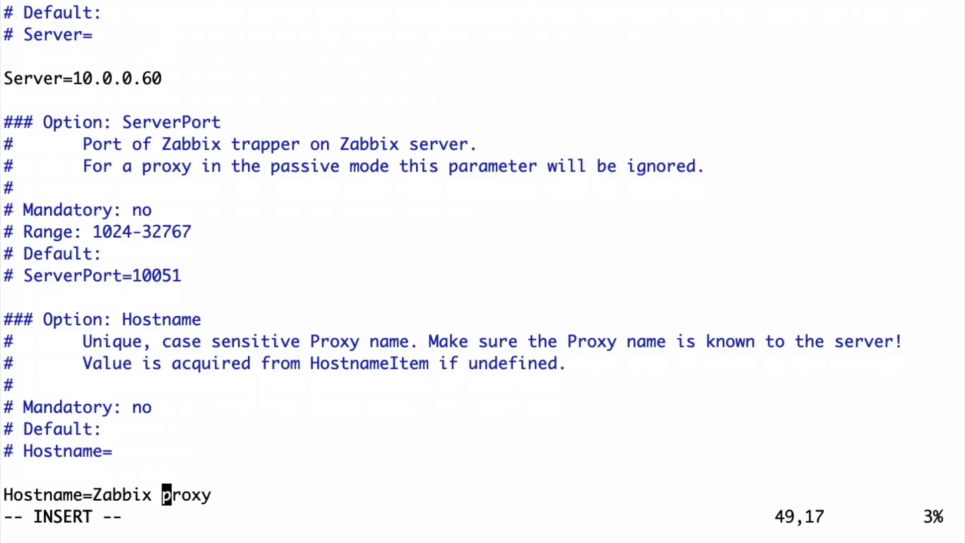
key("Left")
key("Left")
key("Home")
type("#")
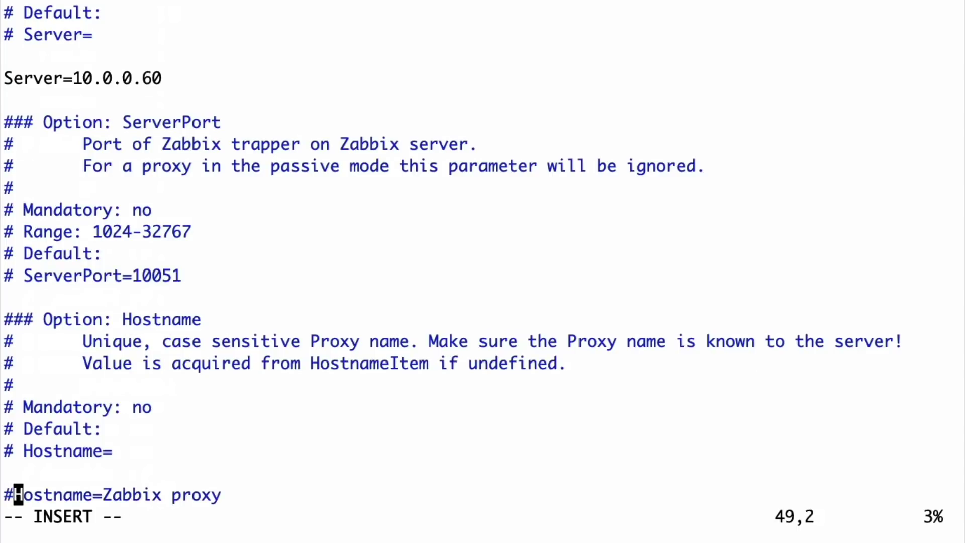
Step: Examine the HostnameItem option and its default value against the commented-out Hostname line
key("Down")
key("Down")
key("Down")
key("Down")
key("Down")
key("Down")
key("Down")
key("Down")
key("Down")
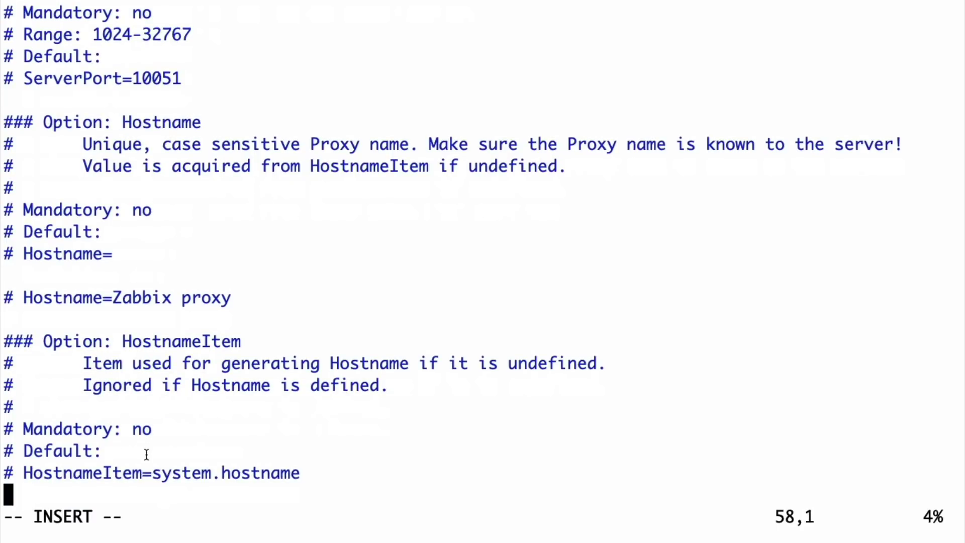
left_click_drag(153, 473, 308, 468)
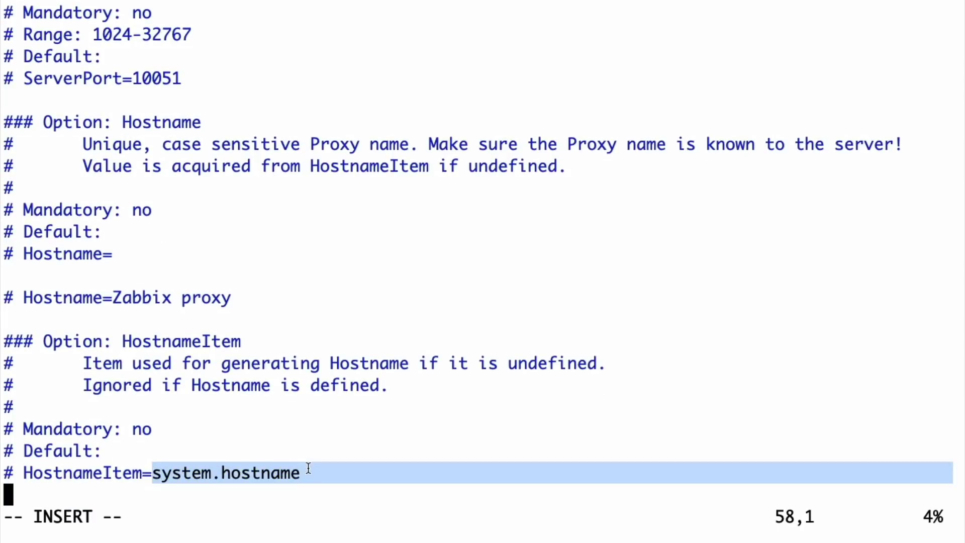
left_click(264, 456)
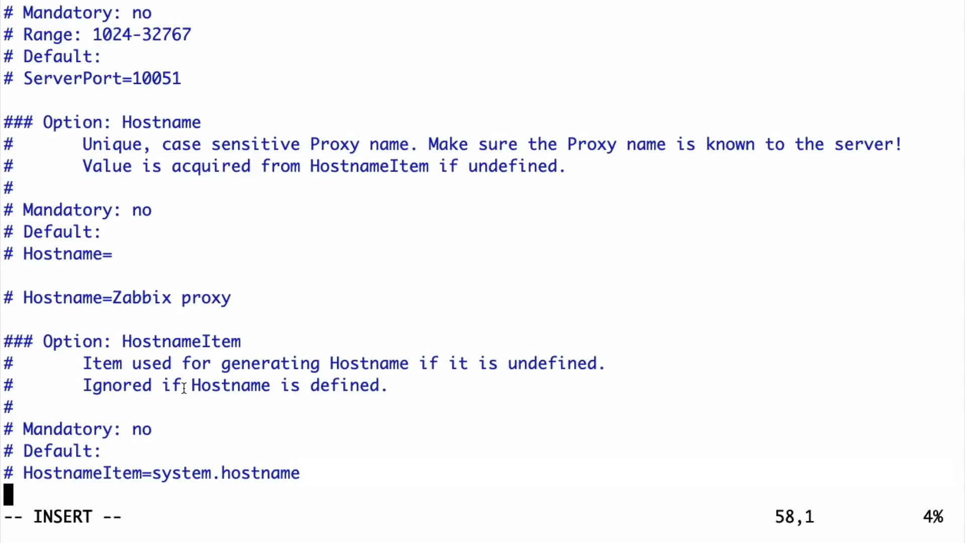
key("Up")
key("Up")
key("Up")
key("Up")
key("Up")
key("Up")
key("Up")
key("Up")
key("Up")
key("Up")
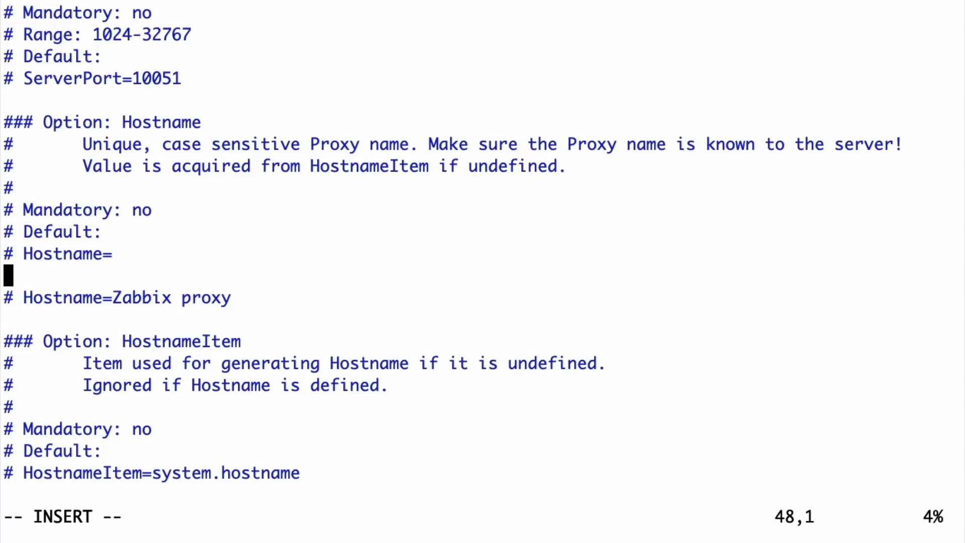
left_click(28, 297)
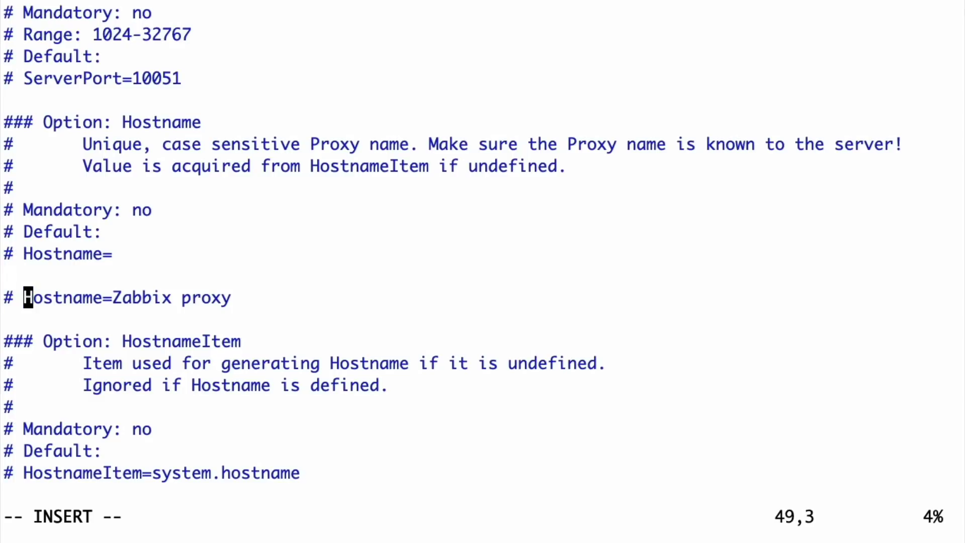
key("Down")
key("Down")
key("Down")
key("Down")
key("Down")
key("Down")
key("Down")
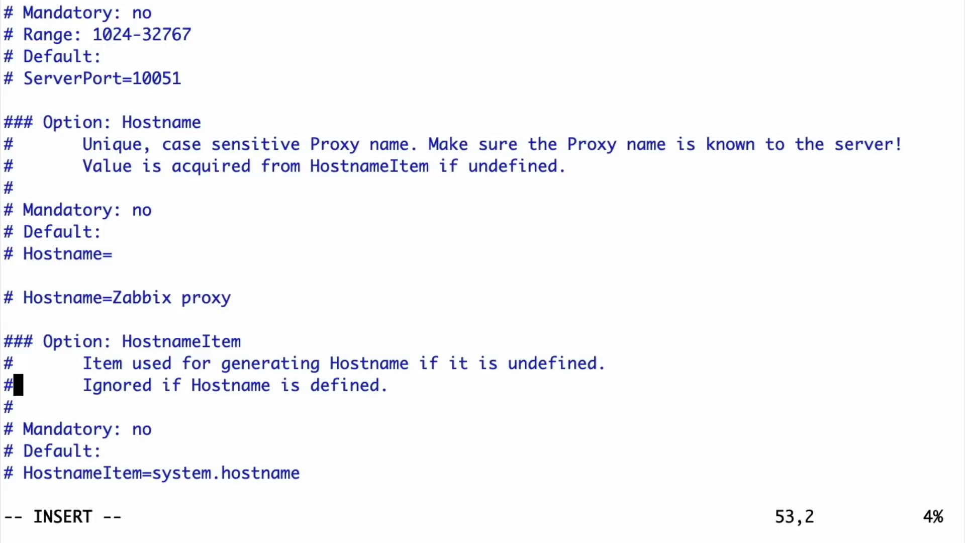
key("Down")
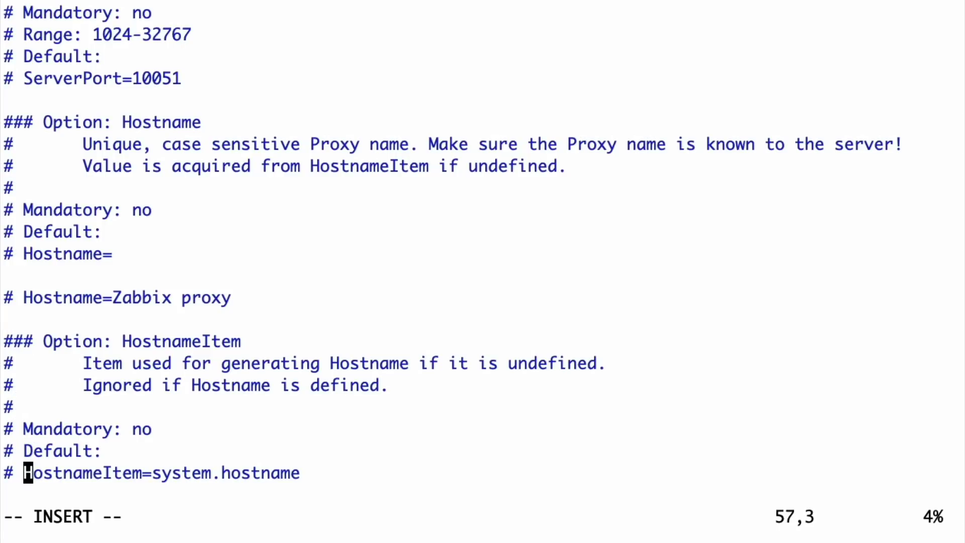
Step: Uncomment the EnableRemoteCommands parameter and set it to 1
key("Down")
key("Down")
key("Down")
key("Down")
key("Down")
key("Down")
key("Down")
key("Down")
key("Down")
key("Down")
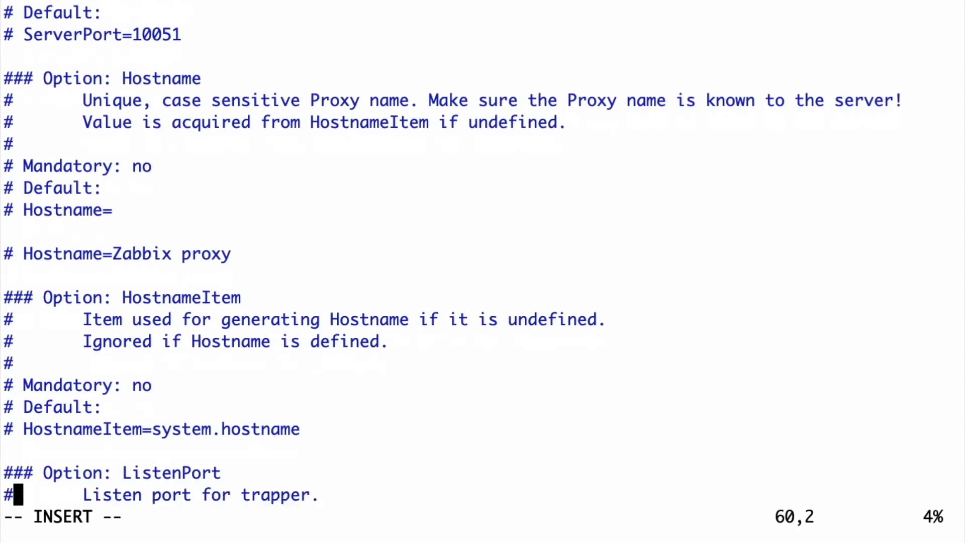
key("Down")
key("Down")
key("Down")
key("Down")
key("Down")
key("Down")
key("Down")
key("Down")
key("Down")
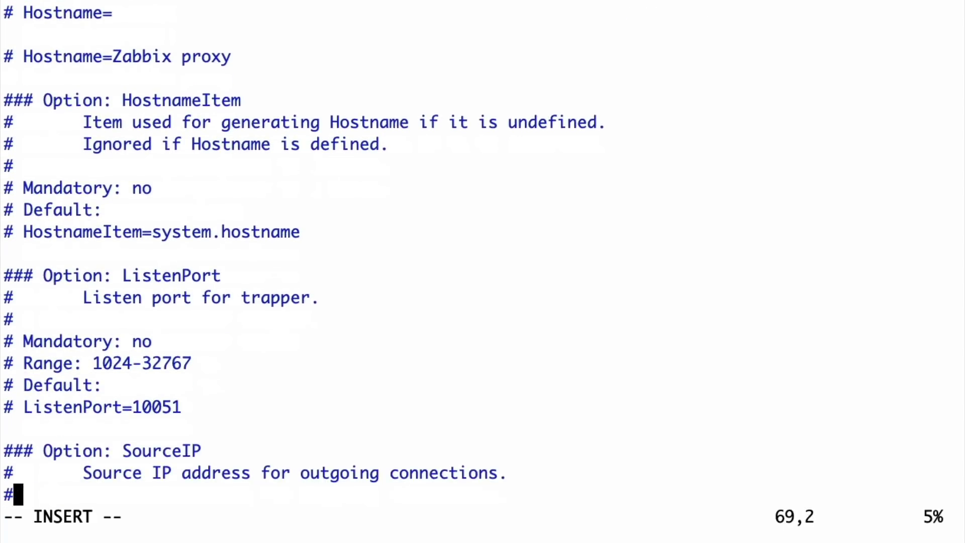
key("Down")
key("Down")
key("Down")
key("Down")
key("Down")
key("Down")
key("Down")
key("Down")
key("Down")
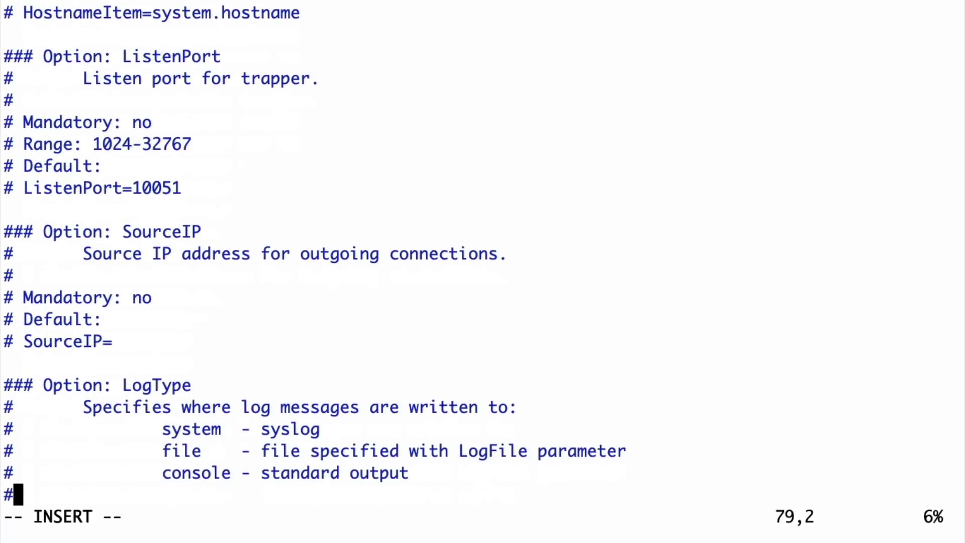
key("Down")
key("Down")
key("Down")
key("Down")
key("Down")
key("Down")
key("Down")
key("Down")
key("Down")
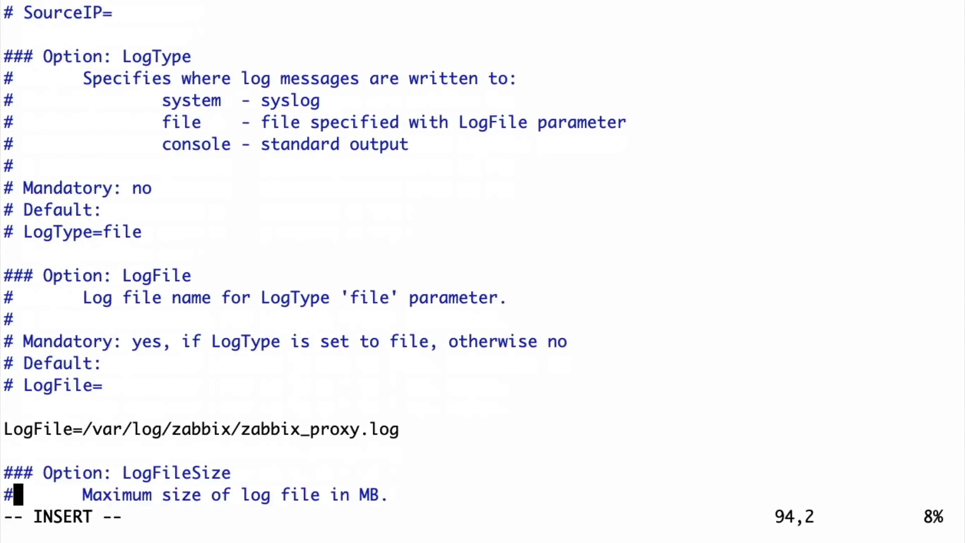
key("Down")
key("Down")
key("Down")
key("Down")
key("Down")
key("Down")
key("Down")
key("Down")
key("Down")
key("Down")
key("Down")
key("Down")
key("Down")
key("Down")
key("Down")
key("Down")
key("Down")
key("Down")
key("Down")
key("Down")
key("Down")
key("Down")
key("Down")
key("Down")
key("Down")
key("Down")
key("Down")
key("Down")
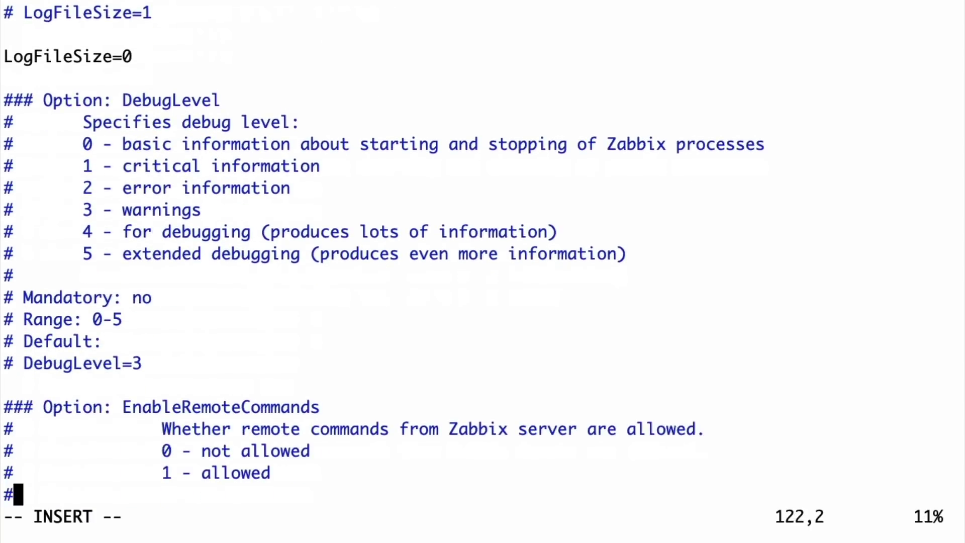
key("Down")
key("Down")
key("Down")
key("Down")
key("Up")
key("Right")
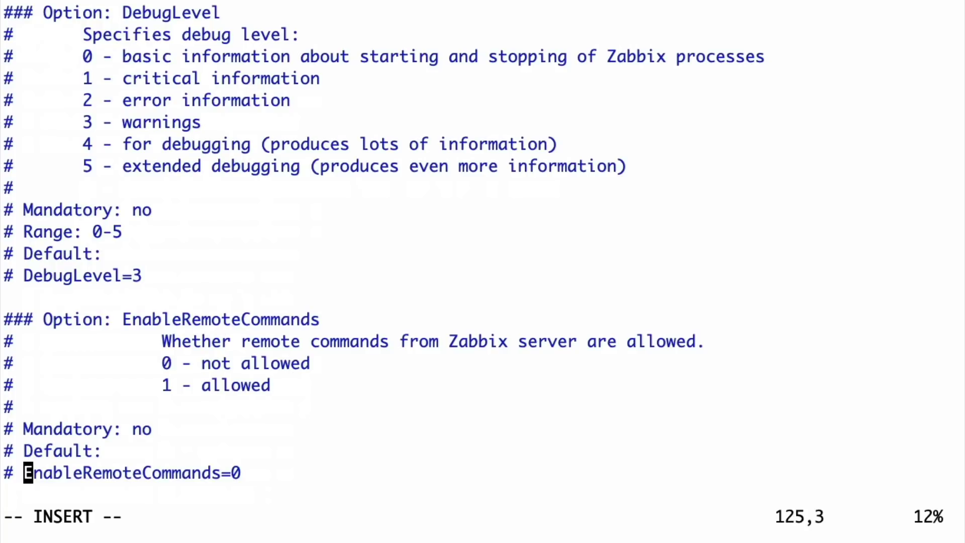
key("BackSpace")
key("BackSpace")
key("End")
key("BackSpace")
type("1")
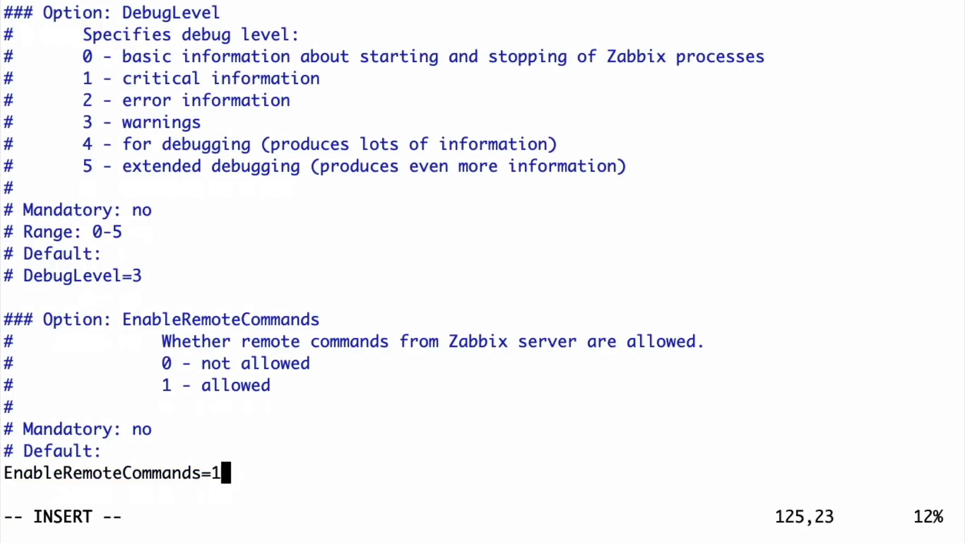
Step: Examine the LogRemoteCommands, PidFile and SocketDir options in the proxy configuration
key("Down")
key("Down")
key("Down")
key("Down")
key("Down")
key("Down")
key("Down")
key("Down")
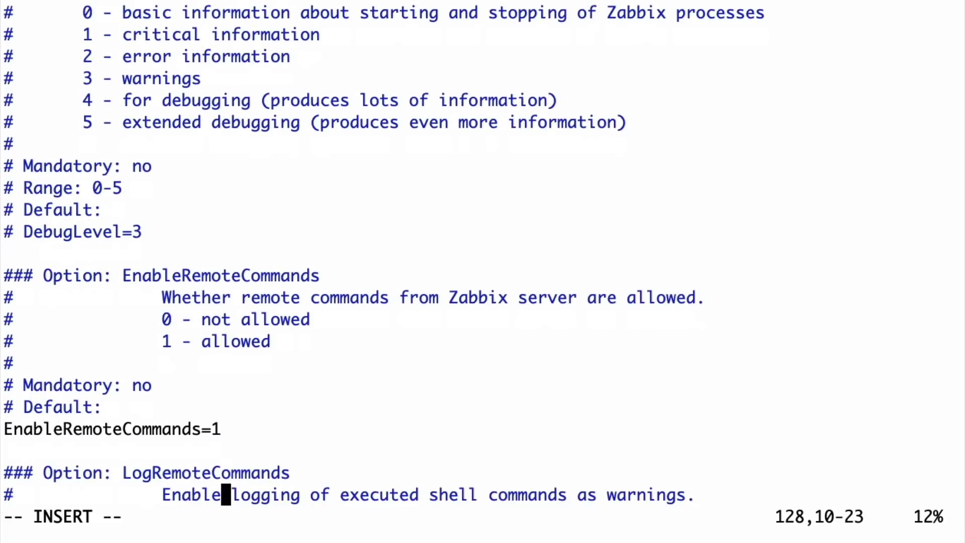
key("Down")
key("Down")
key("Down")
key("Down")
key("Down")
key("Down")
key("Down")
key("Down")
key("Down")
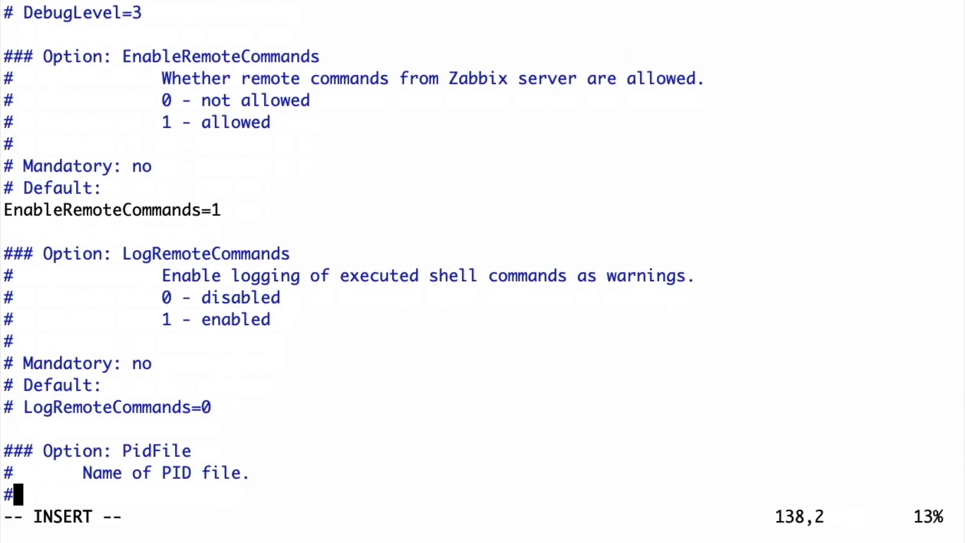
key("Down")
key("Down")
key("Down")
key("Down")
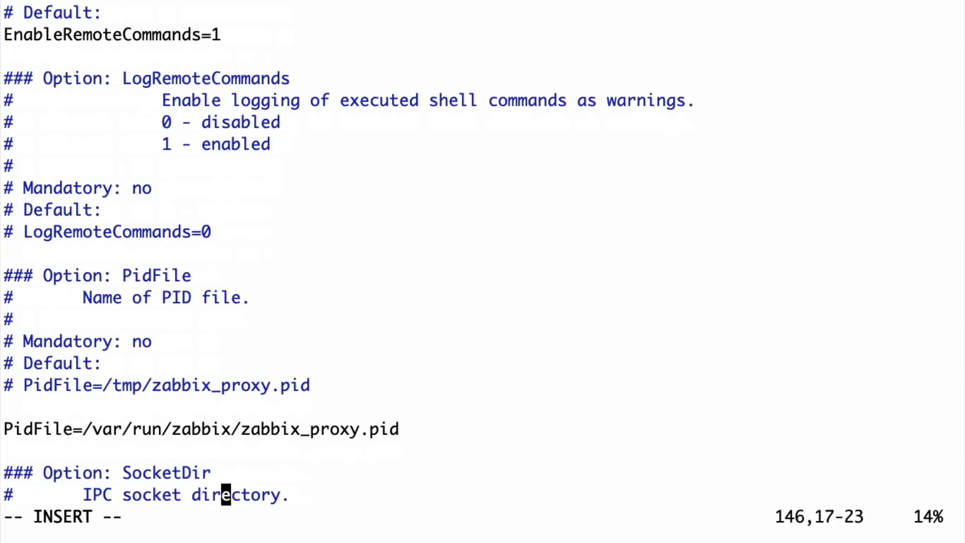
key("Down")
key("Down")
key("Down")
key("Down")
key("Down")
key("Down")
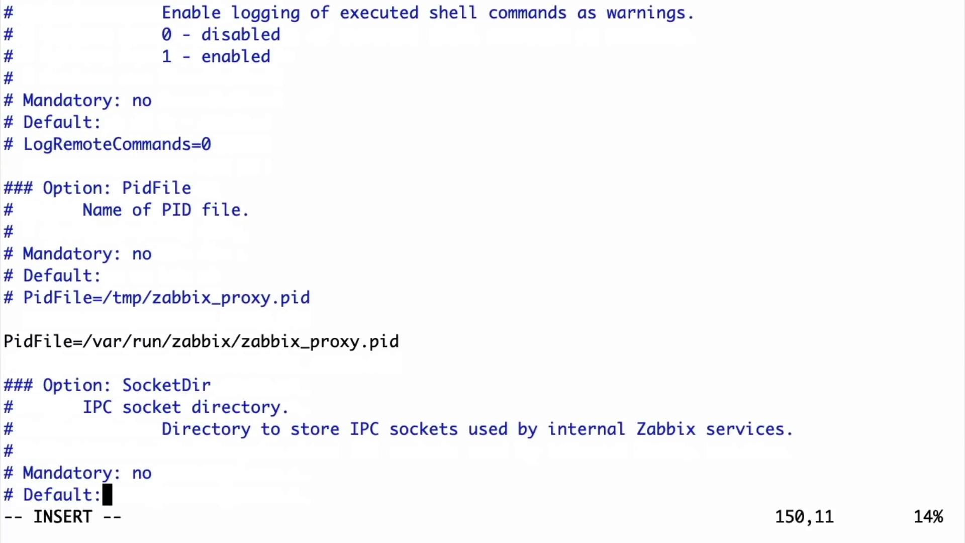
key("Down")
key("Down")
key("Down")
key("Down")
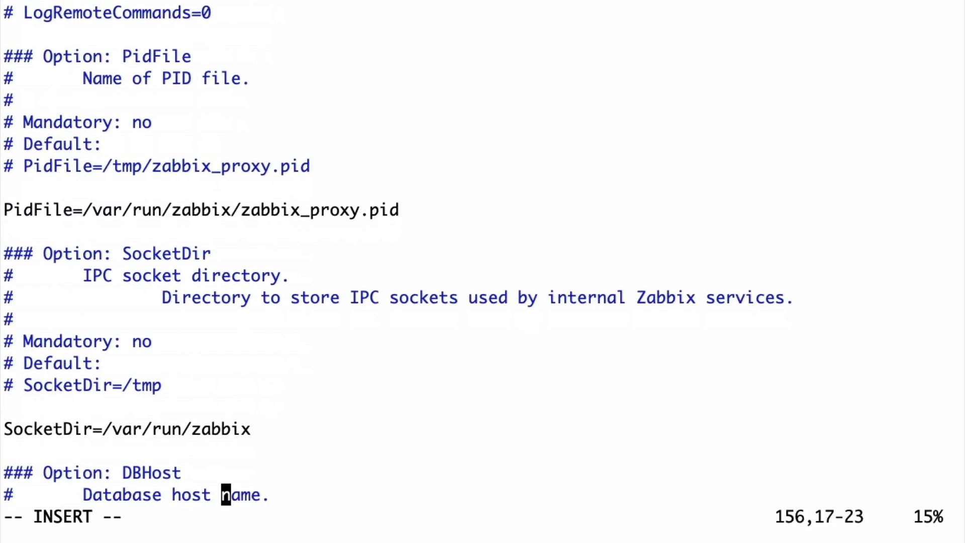
Step: Read the DBHost option and the DBName description for SQLite3 in the proxy configuration
key("Down")
key("Down")
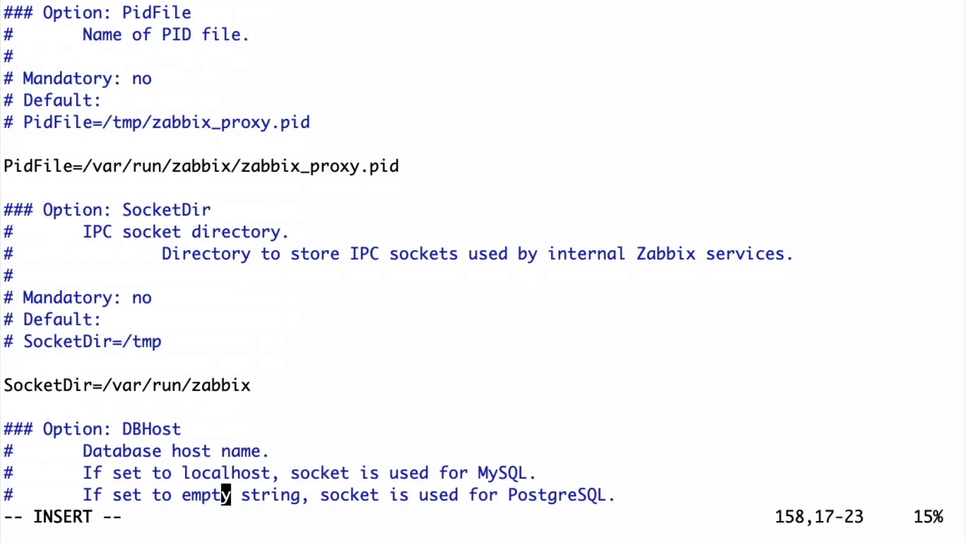
key("Down")
key("Down")
key("Down")
key("Down")
key("Down")
key("Down")
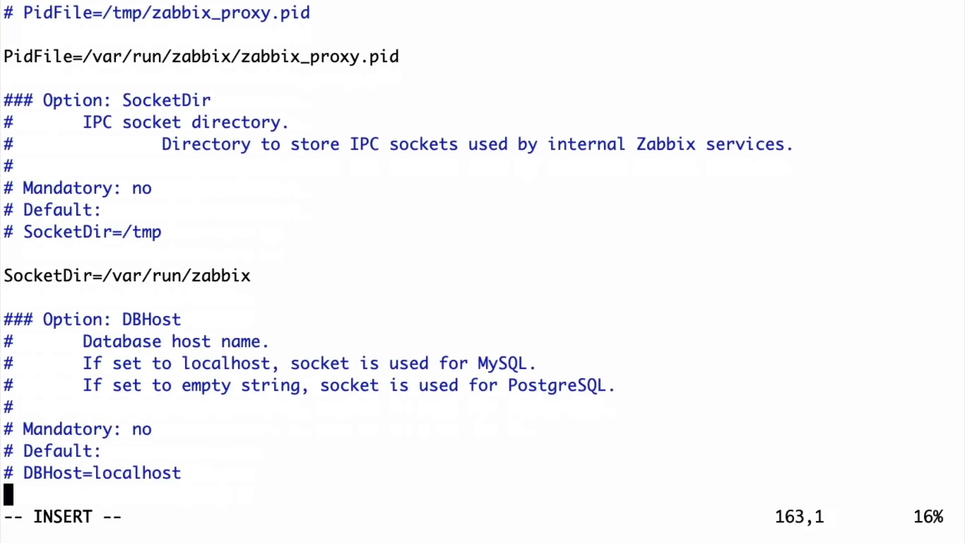
key("Up")
key("Up")
key("Down")
key("Down")
key("Down")
key("Down")
key("Down")
key("Down")
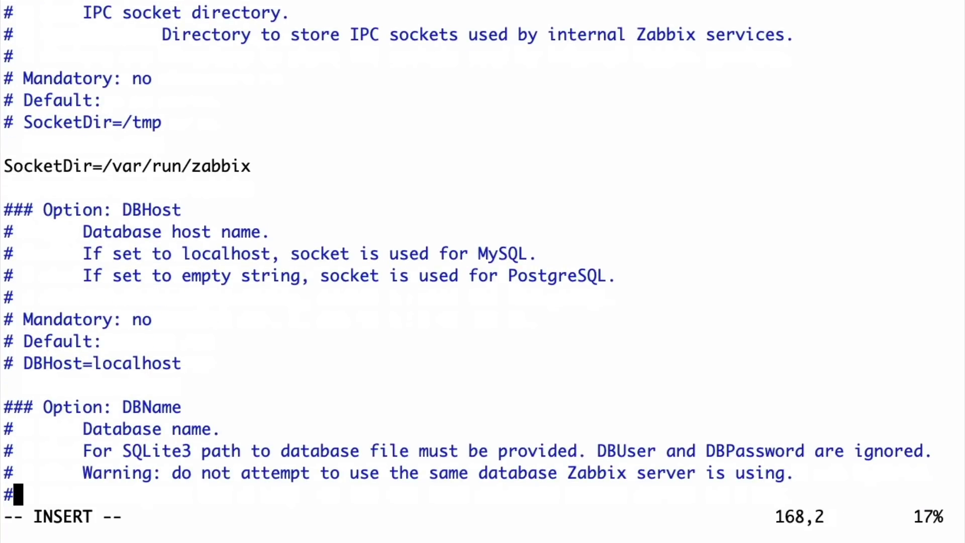
key("Down")
key("Down")
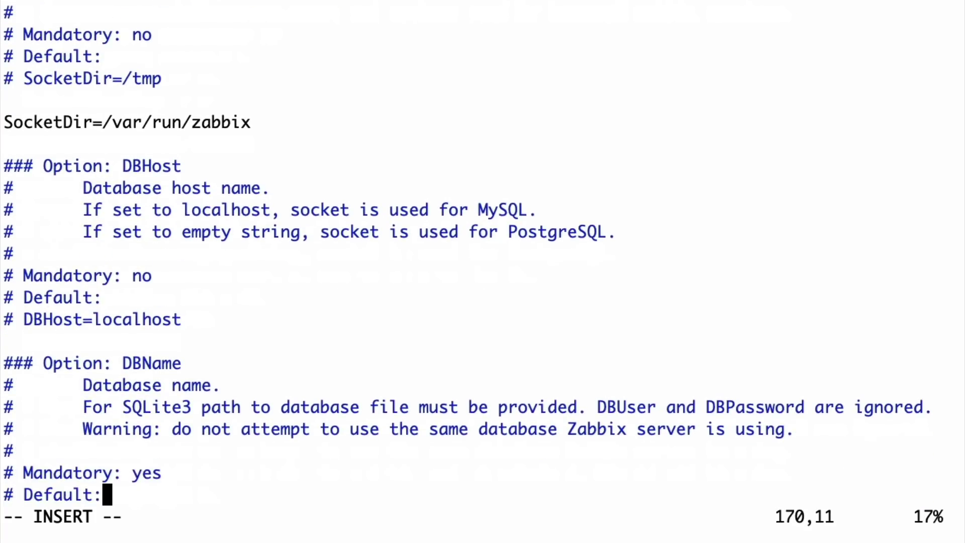
Step: Replace the value of the active DBName parameter with the SQLite database path /var/lib/zabbix/zabbix.db
key("Return")
type("# DBName=")
key("Return")
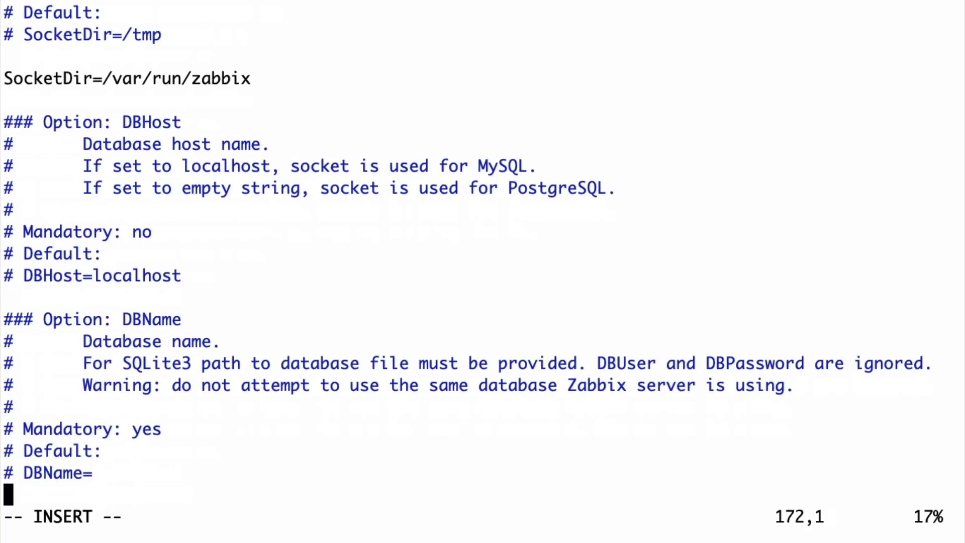
key("Return")
type("DBName=zabbix_proxy")
key("Return")
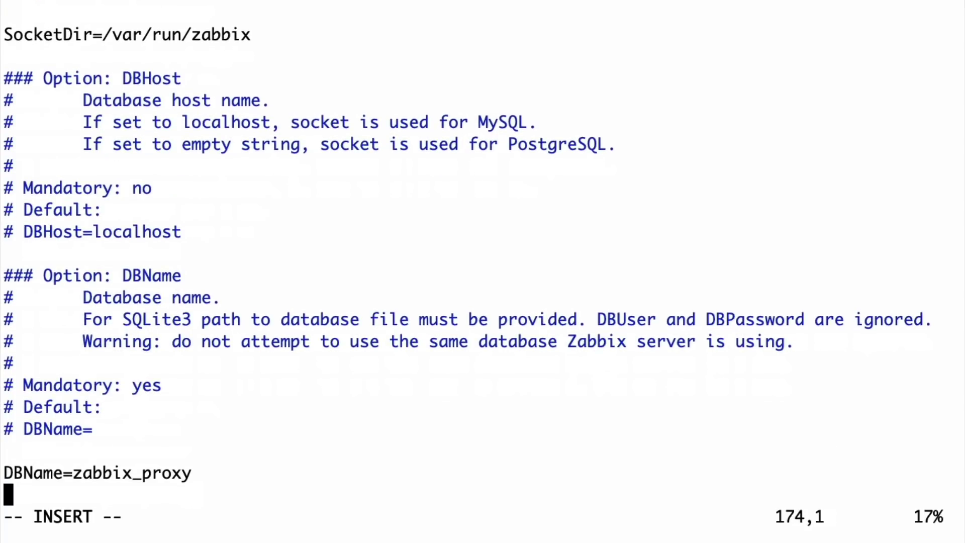
key("BackSpace")
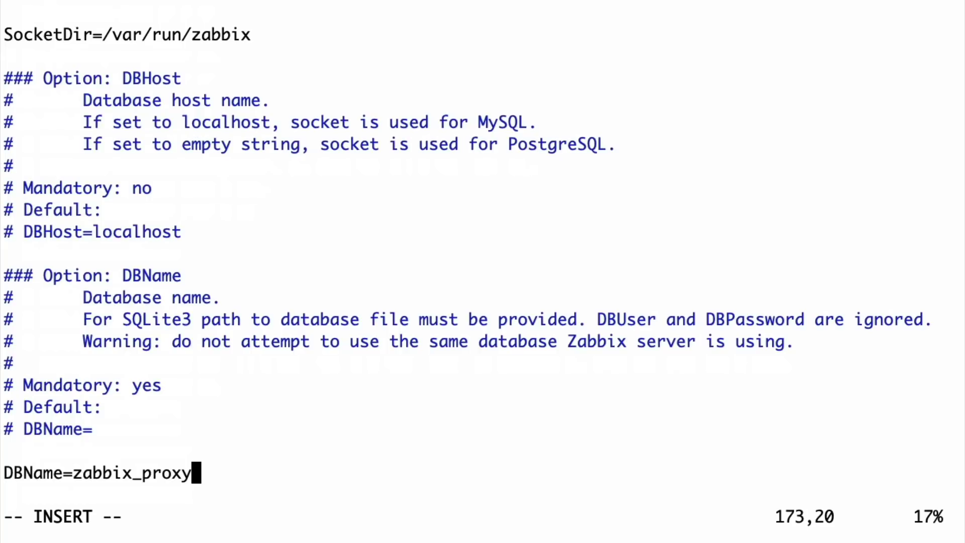
key("BackSpace")
key("BackSpace")
key("BackSpace")
key("BackSpace")
key("BackSpace")
key("BackSpace")
key("BackSpace")
key("BackSpace")
key("BackSpace")
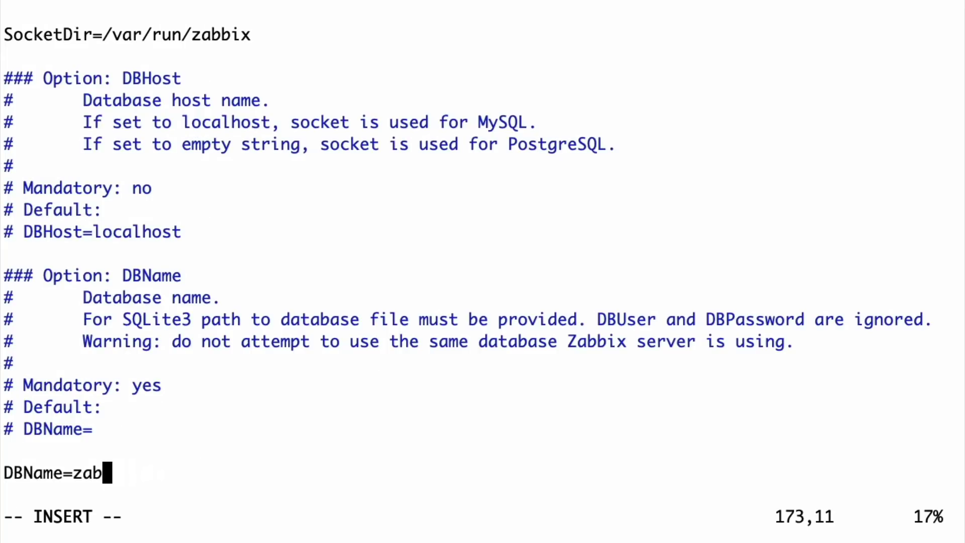
key("BackSpace")
key("BackSpace")
key("BackSpace")
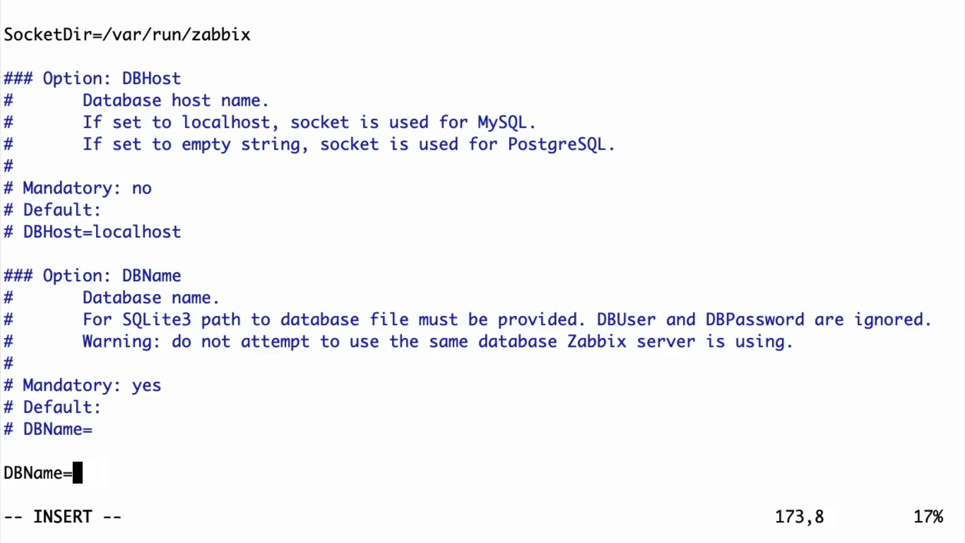
type("/var/ub/")
key("BackSpace")
key("BackSpace")
key("BackSpace")
type("lib")
type("/zabbix.")
key("BackSpace")
type("/zabbix.db")
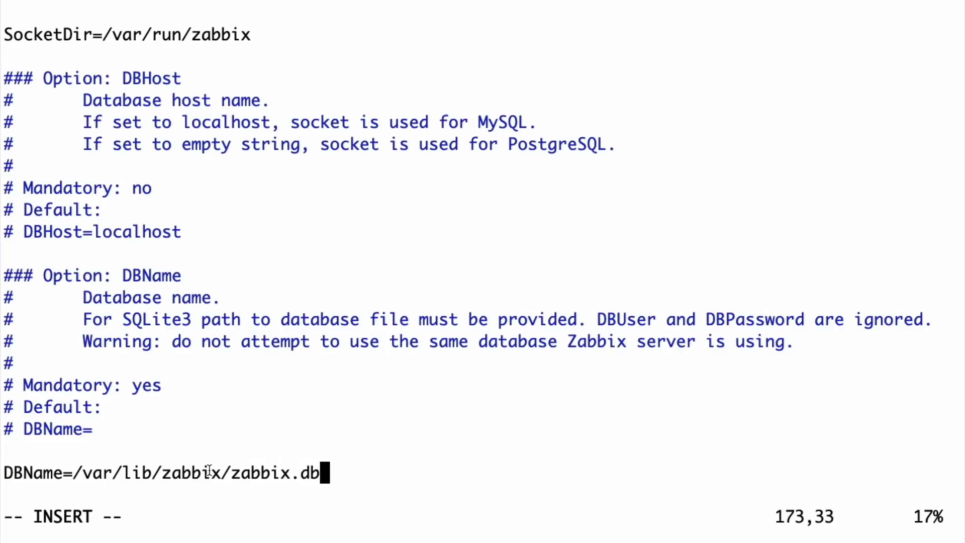
Step: Check the file name in the DBName path and read through the DBSchema, DBUser, DBPassword, DBSocket and DBPort options
left_click_drag(242, 476, 297, 476)
left_click(326, 476)
left_click_drag(345, 470, 231, 475)
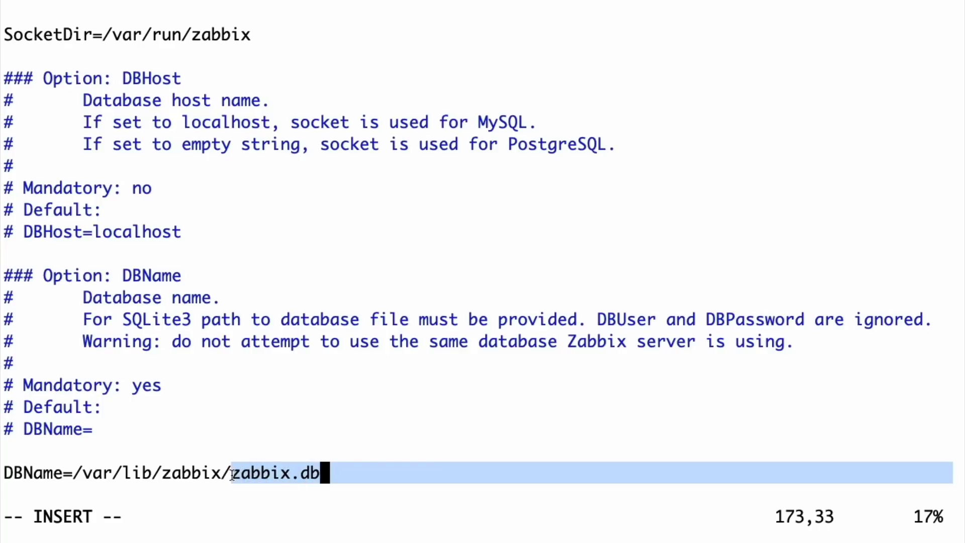
scroll(128, 448, "down", 4)
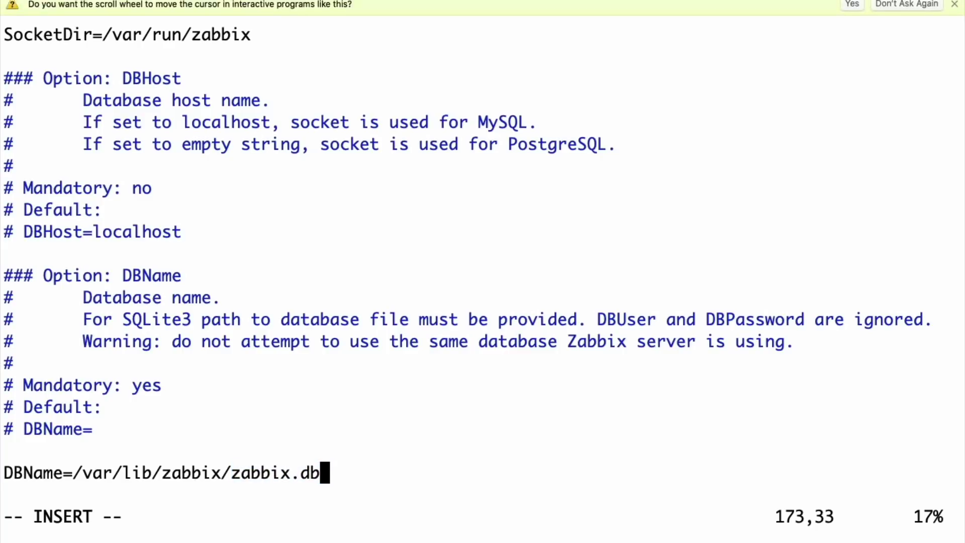
scroll(462, 274, "down", 1)
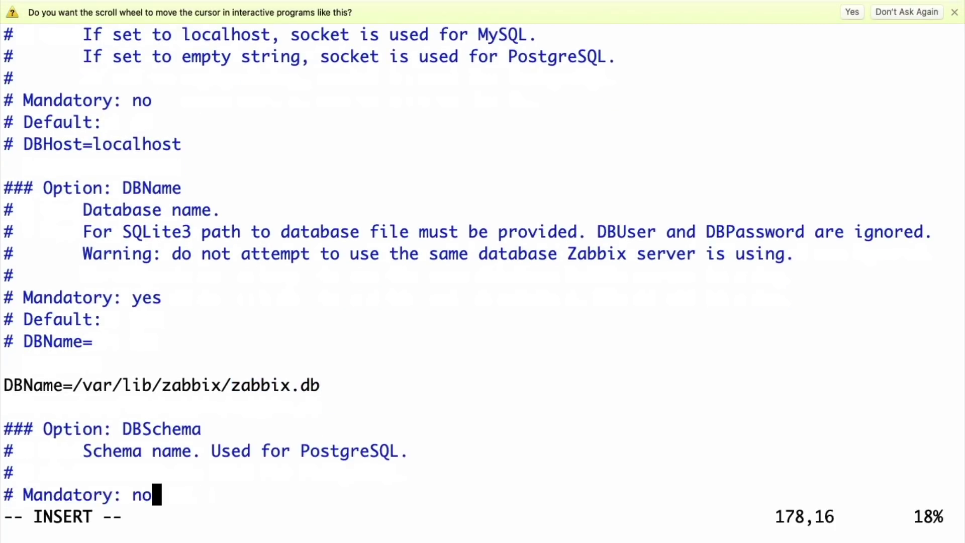
scroll(463, 275, "down", 2)
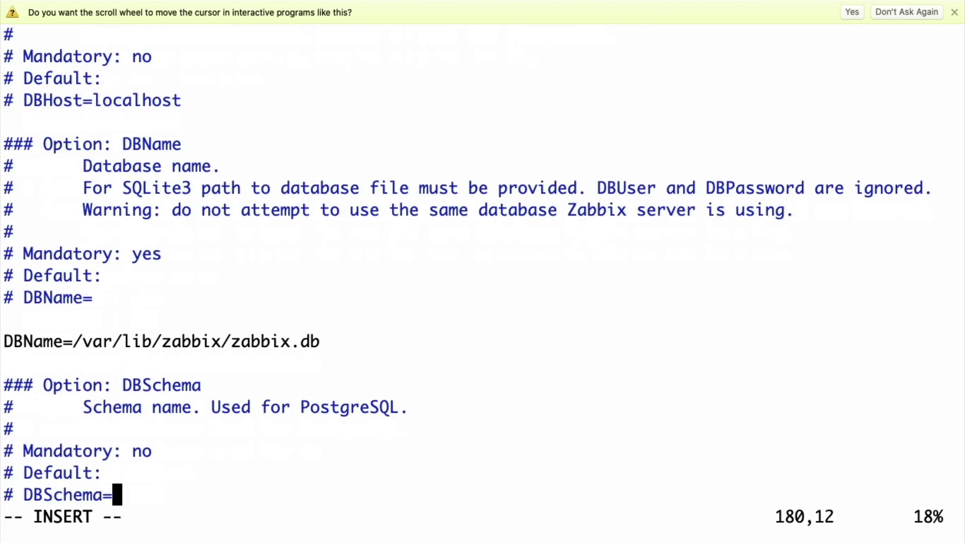
scroll(462, 275, "down", 5)
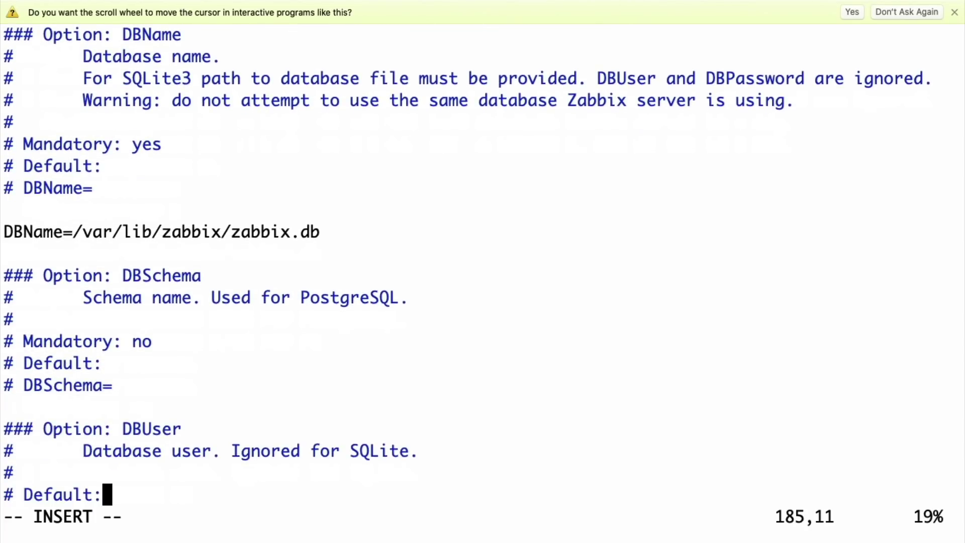
scroll(462, 275, "down", 8)
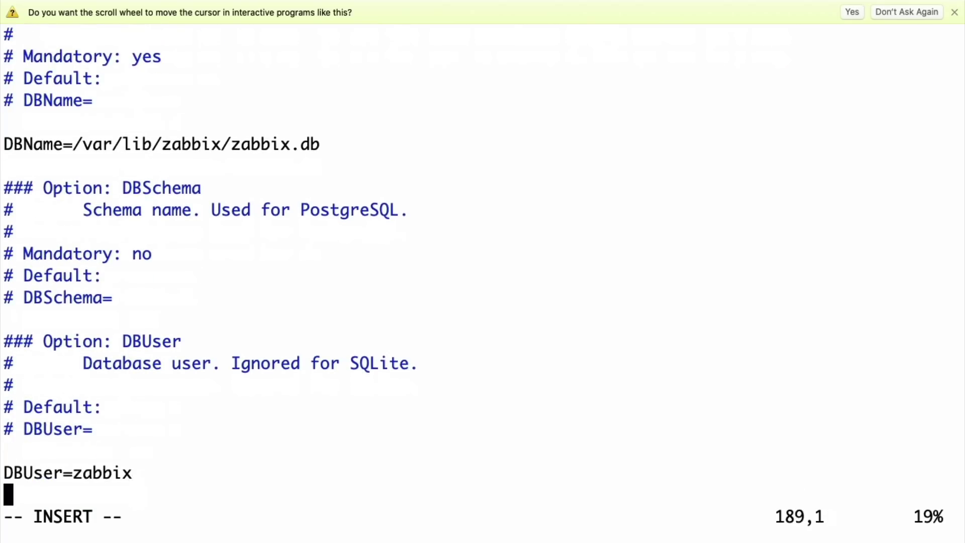
scroll(463, 275, "down", 7)
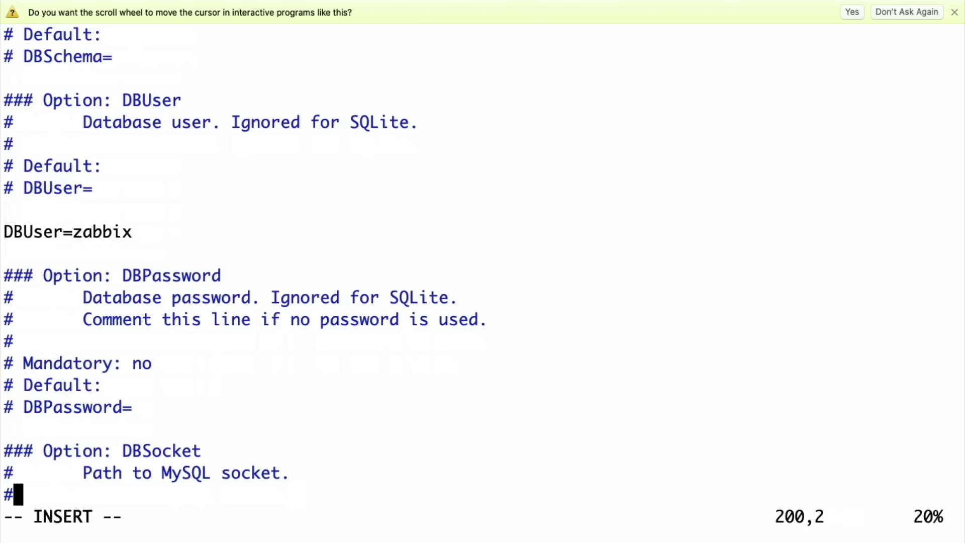
scroll(463, 275, "down", 7)
scroll(463, 275, "down", 9)
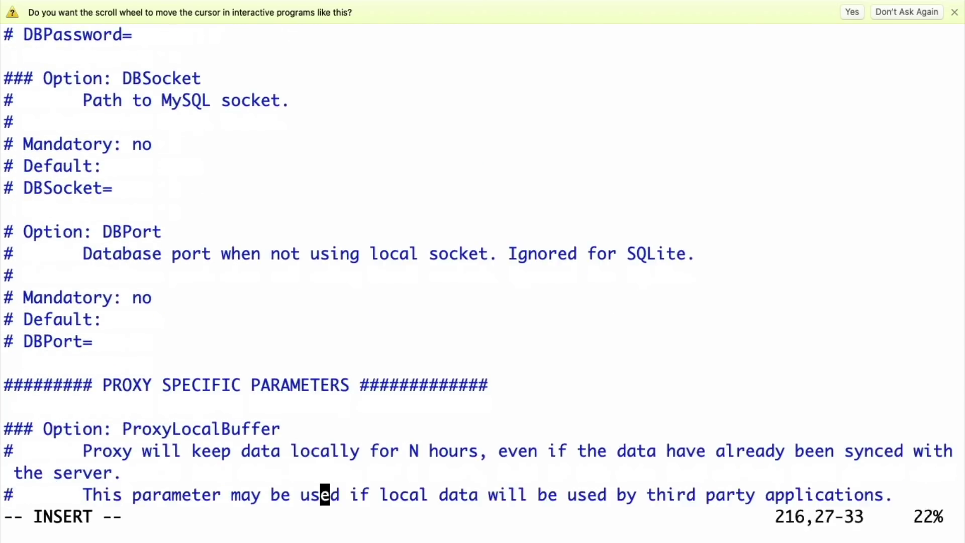
Step: Examine the ProxyLocalBuffer and ProxyOfflineBuffer descriptions, ranges and defaults in the proxy-specific parameters
scroll(463, 275, "down", 3)
scroll(462, 274, "down", 2)
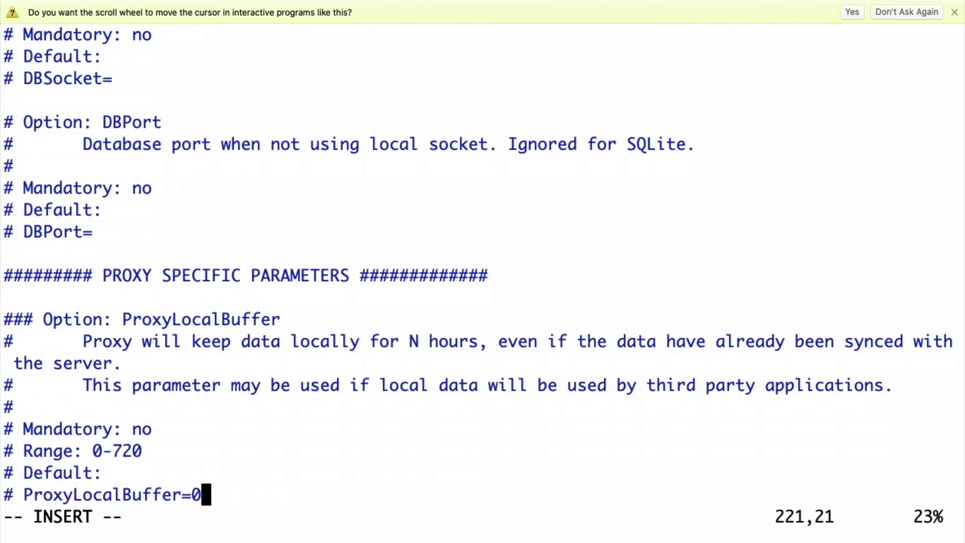
key("Return")
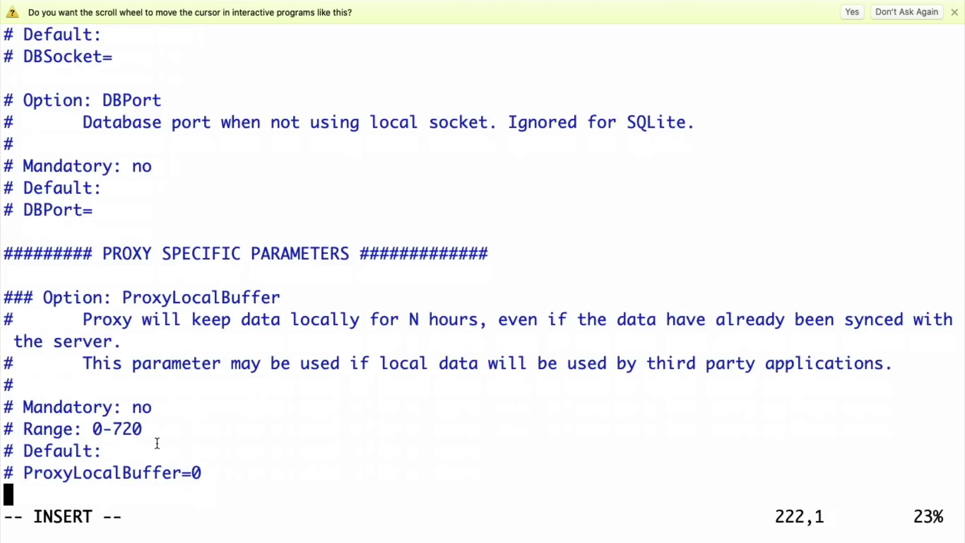
type("### Option: ProxyOfflineBuffer #\tProxy will keep data for N hours in case if no connectivity with Zabbix Server. #\tOlder data will be lost. #")
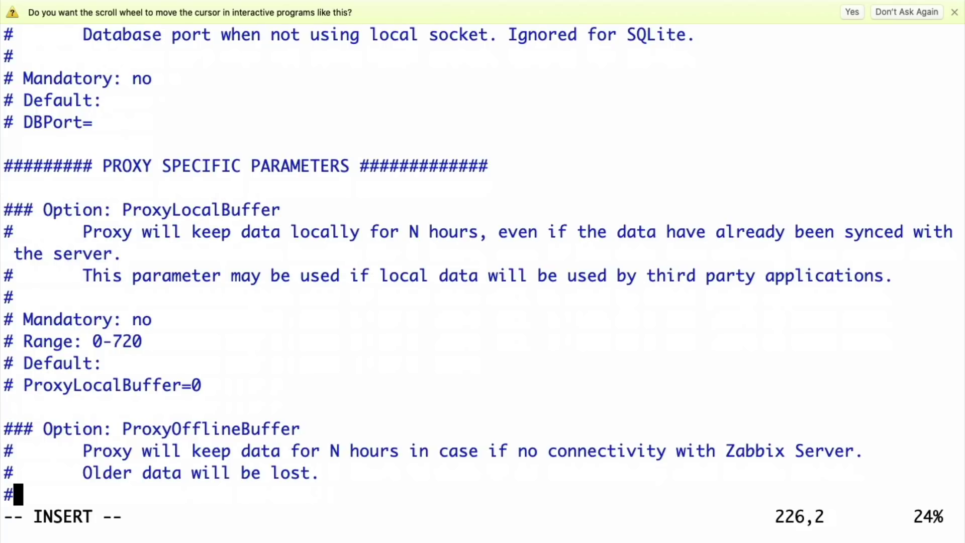
type("# Mandatory: no # Range: 1-720")
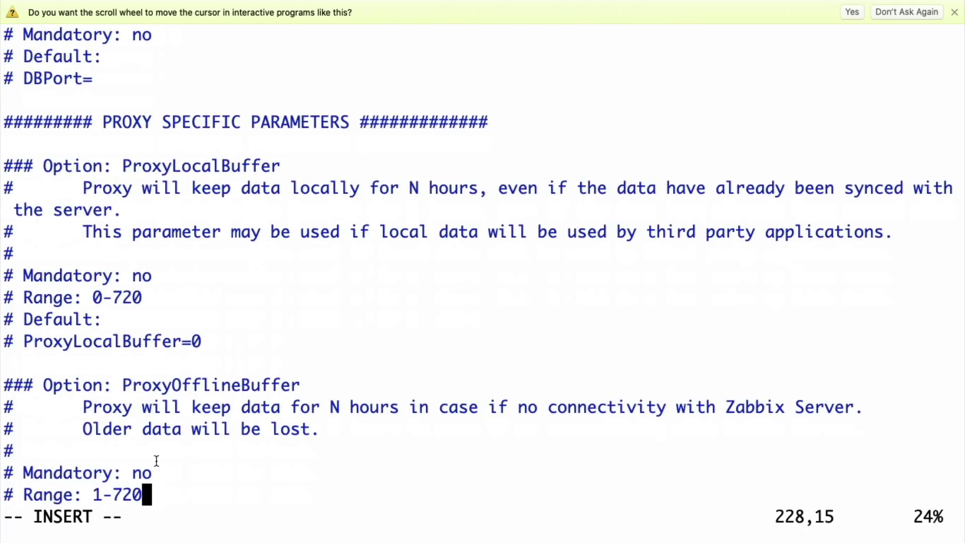
scroll(145, 457, "up", 1)
scroll(143, 457, "down", 1)
type("# Default: # ProxyOfflineBuffer=1")
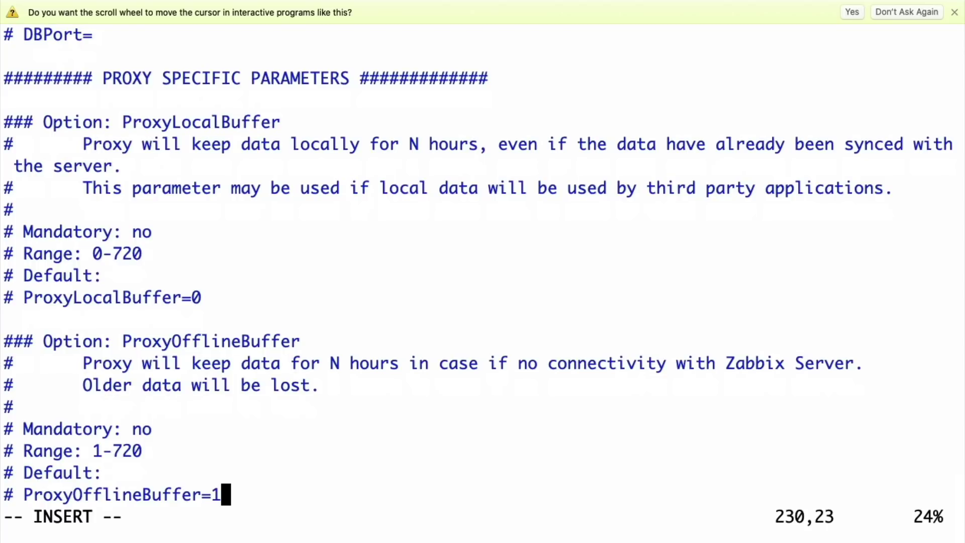
Step: Uncomment the ProxyOfflineBuffer parameter and set it to 24
key("Left")
key("Left")
key("Left")
key("Left")
key("Left")
key("Left")
key("Left")
key("Left")
key("Left")
key("Left")
key("Left")
key("Left")
key("Left")
key("Left")
key("Left")
key("Left")
key("Left")
key("Left")
key("Left")
key("Left")
key("BackSpace")
key("BackSpace")
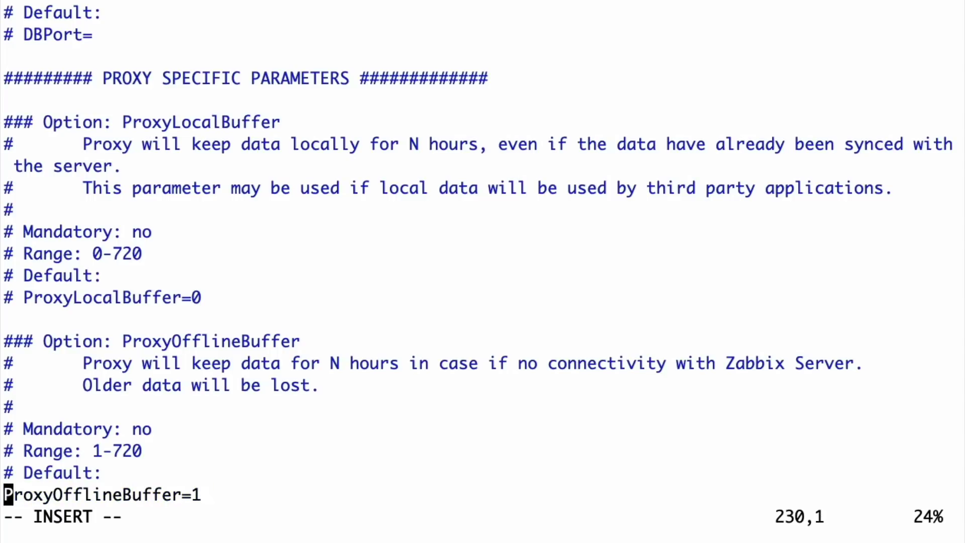
key("End")
key("BackSpace")
type("24")
Step: Examine the HeartbeatFrequency option's description, range and default value
key("Down")
key("Down")
key("Down")
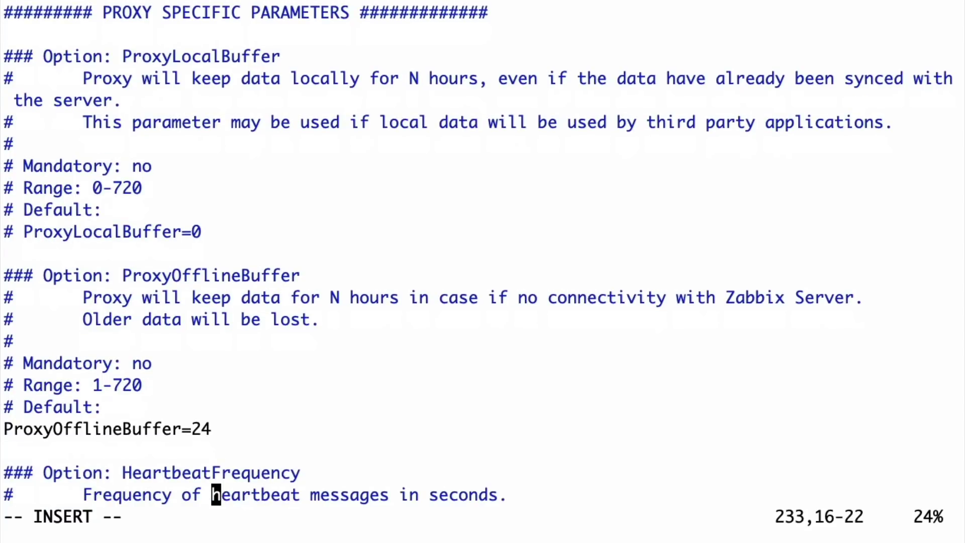
key("Down")
key("Down")
key("Down")
key("Down")
key("Down")
key("Down")
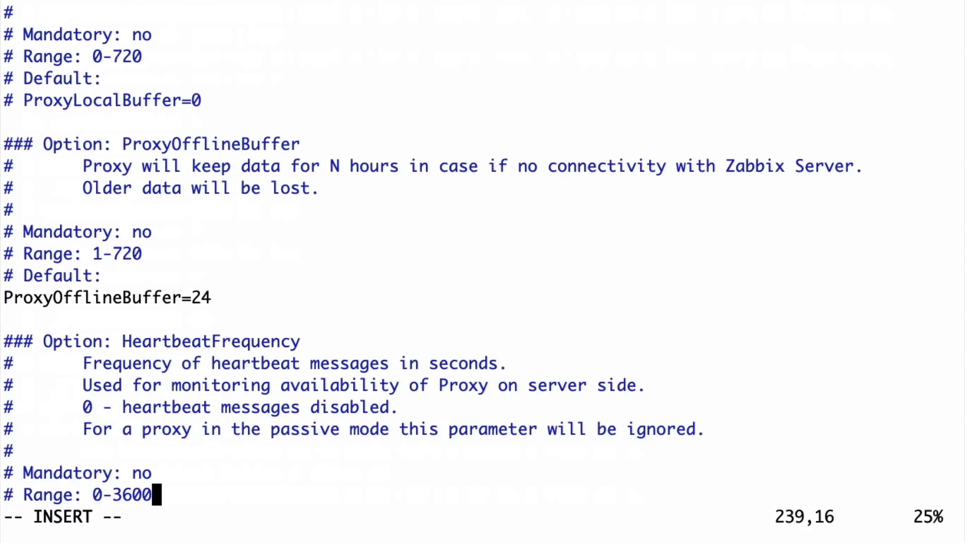
key("Down")
key("Down")
key("Down")
key("Down")
key("Down")
key("Down")
key("Down")
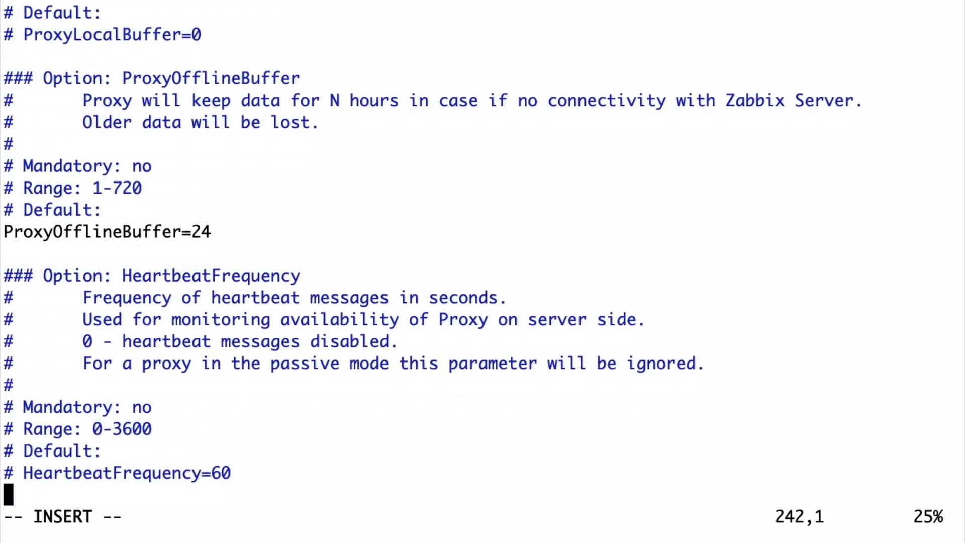
Step: Uncomment the ConfigFrequency parameter and set it to 300 seconds
key("Return")
type("# Mandatory: no")
key("Return")
type("# Range: 1-3600*24*7")
key("Return")
type("# Default:")
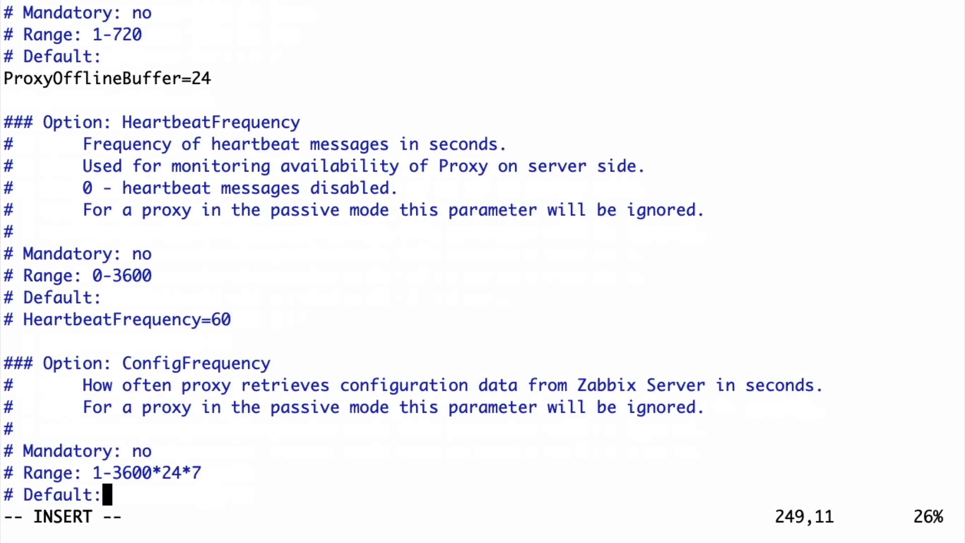
key("Return")
type("# ConfigFrequency=3600")
key("Return")
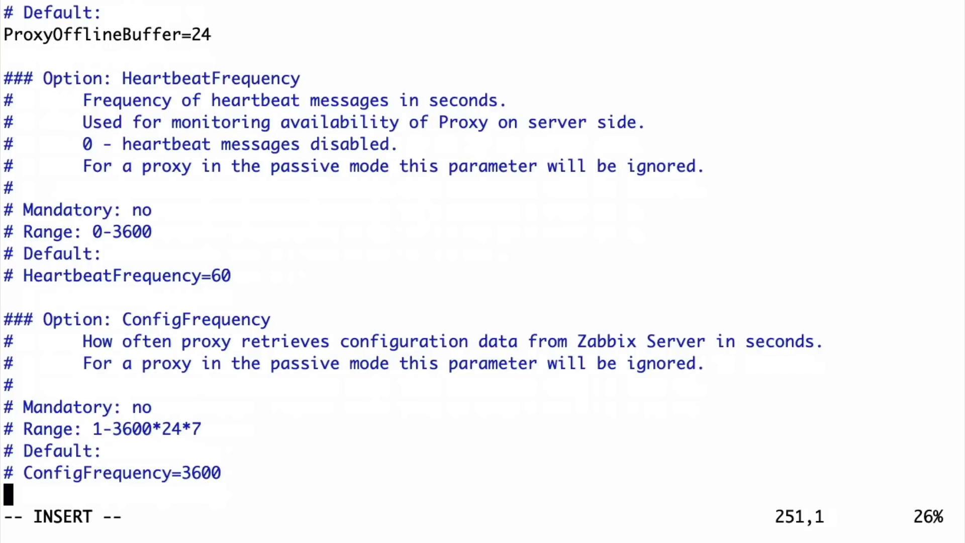
key("Up")
key("Left")
key("Left")
key("Home")
key("Right")
key("Right")
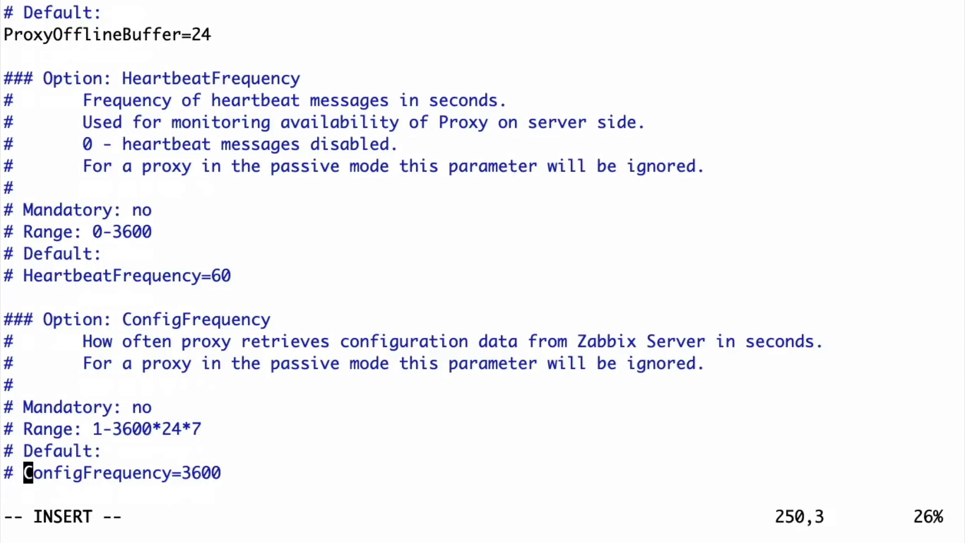
key("BackSpace")
key("BackSpace")
key("End")
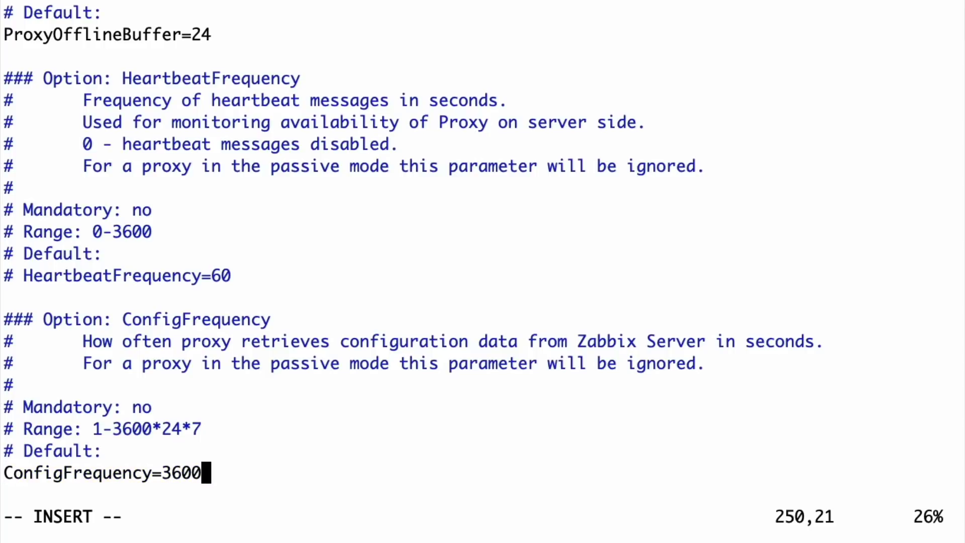
key("BackSpace")
key("BackSpace")
key("BackSpace")
type("00")
Step: Uncomment the DataSenderFrequency parameter with its default value of 1
key("Down")
key("Down")
key("Down")
key("Down")
key("Down")
key("Down")
key("Down")
key("Down")
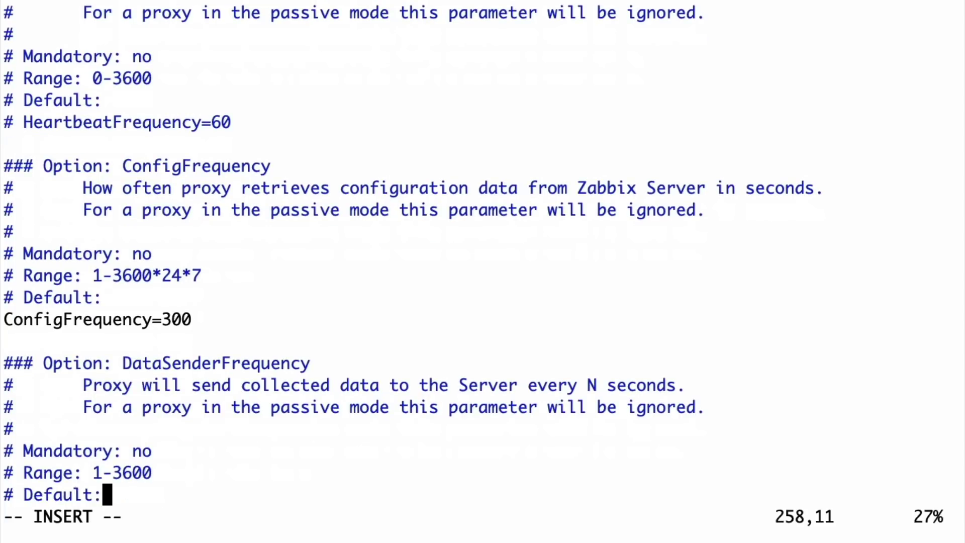
key("Down")
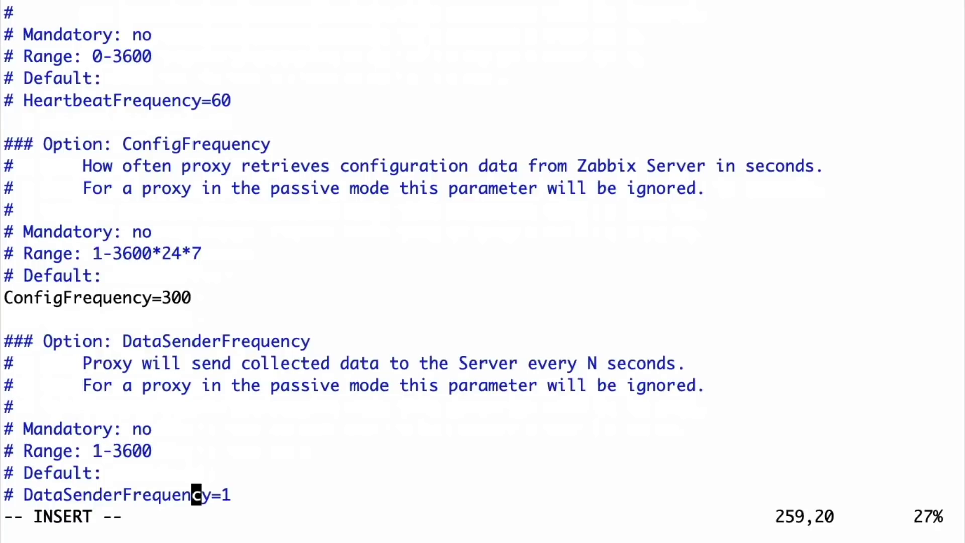
key("Home")
key("Right")
key("Right")
key("BackSpace")
key("BackSpace")
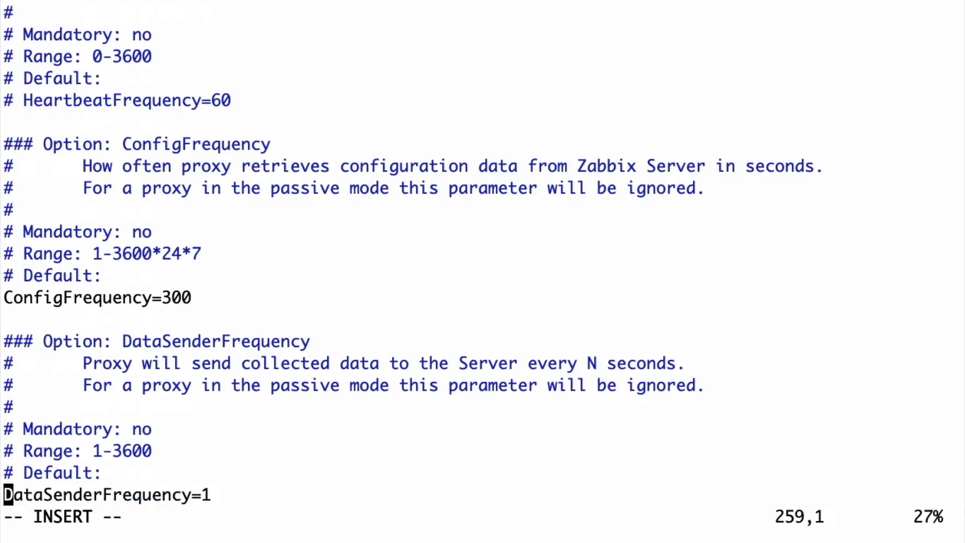
Step: Examine the StartPollers and StartIPMIPollers options in the advanced parameters section
key("Down")
key("Down")
key("Down")
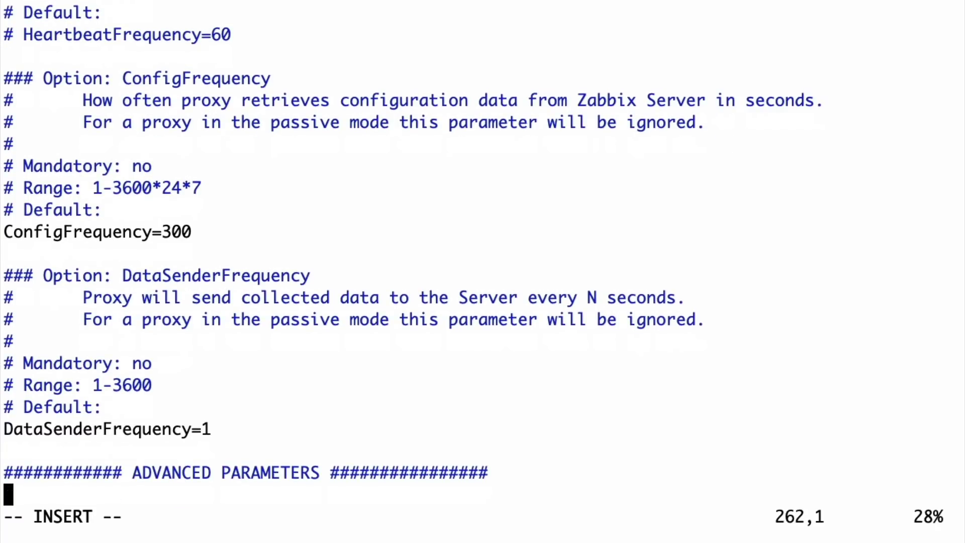
key("Down")
key("Down")
key("Down")
key("Down")
key("Down")
key("Down")
key("Down")
key("Down")
key("Down")
key("Down")
key("Down")
key("Down")
key("Down")
key("Down")
key("Down")
key("Down")
key("Down")
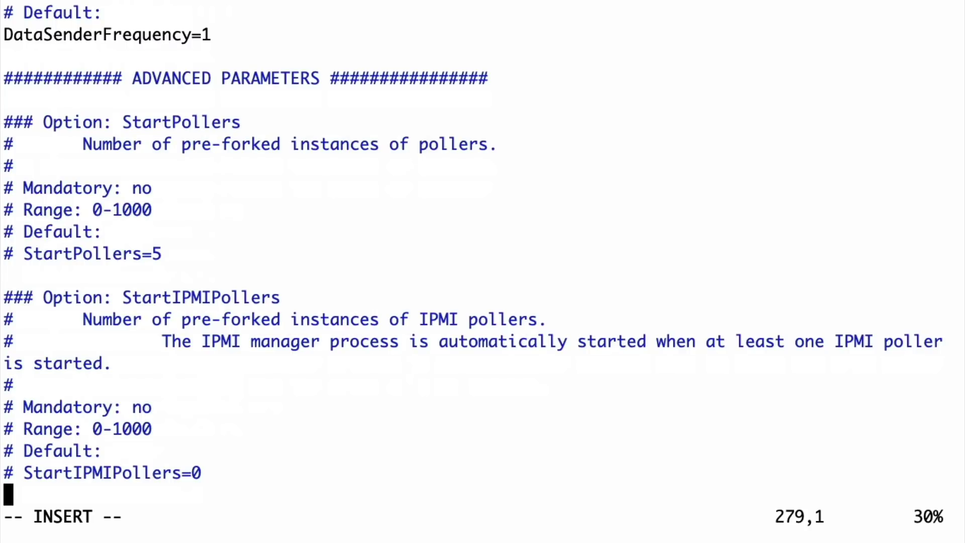
Step: Review the proxy configuration backwards from the advanced parameters through the frequency and buffer settings to the database options
scroll(196, 304, "up", 2)
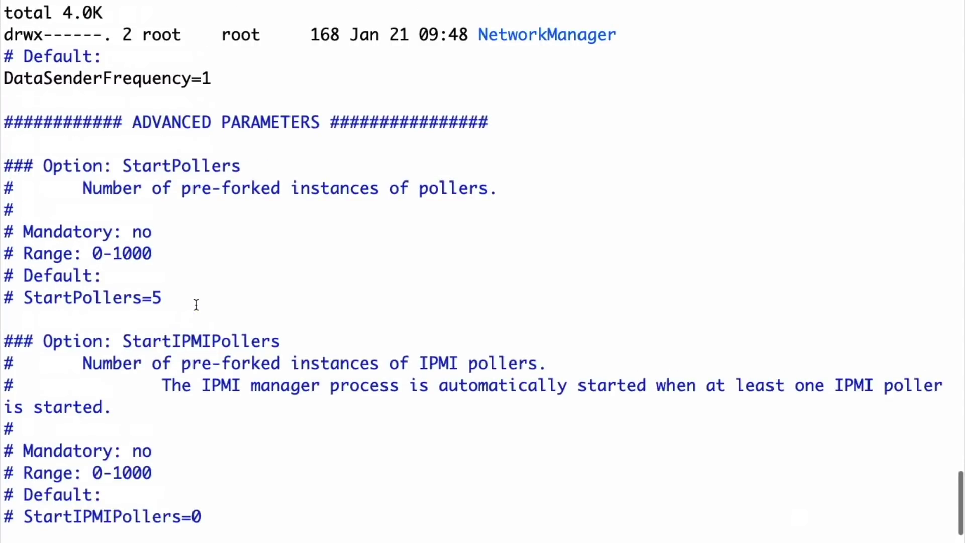
key("Up")
key("Up")
key("Up")
key("Up")
key("Up")
key("Up")
key("Up")
key("Up")
key("Up")
key("Up")
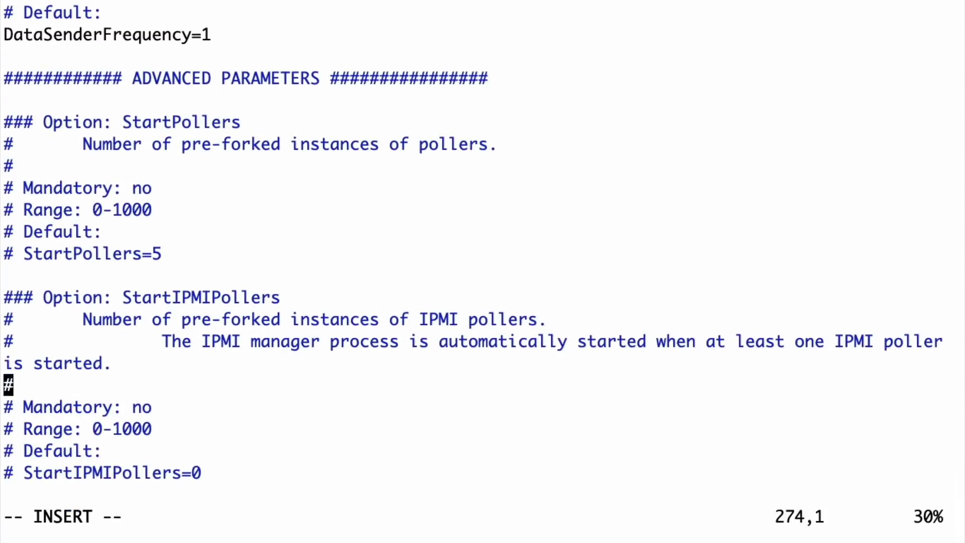
key("Up")
key("Up")
key("Up")
key("Up")
key("Up")
key("Up")
key("Up")
key("Up")
key("Up")
key("Up")
key("Up")
key("Up")
key("Up")
key("Up")
key("Up")
key("Up")
key("Up")
key("Up")
key("Up")
key("Up")
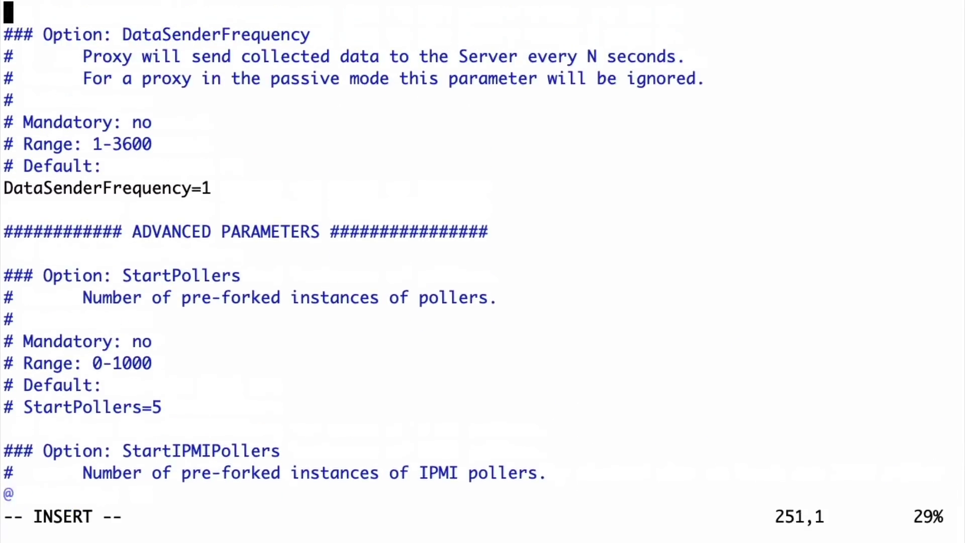
key("Up")
key("Up")
key("Up")
key("Up")
key("Up")
key("Up")
key("Up")
key("Up")
key("Up")
key("Up")
key("Up")
key("Up")
key("Up")
key("Up")
key("Up")
key("Up")
key("Up")
key("Up")
key("Up")
key("Up")
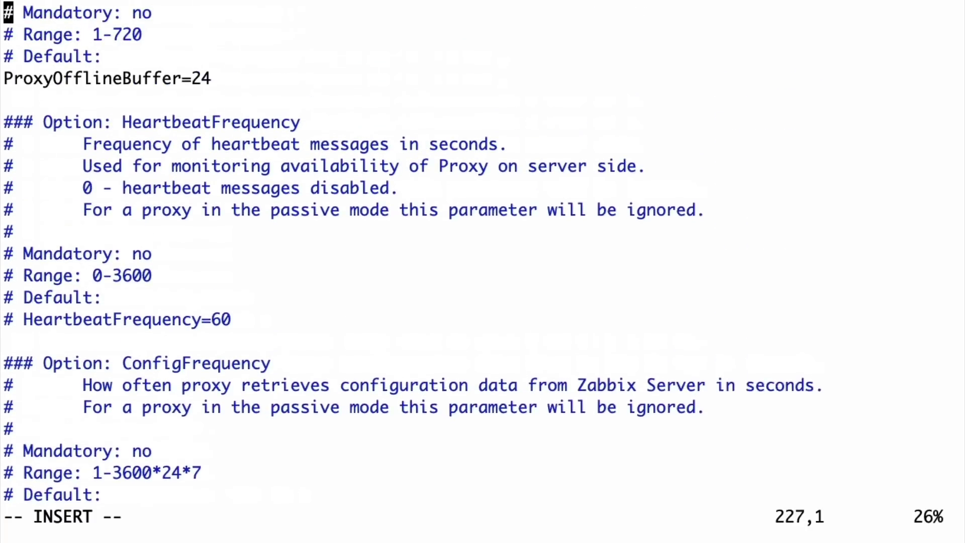
key("Up")
key("Up")
key("Up")
key("Up")
key("Up")
key("Up")
key("Up")
key("Up")
key("Up")
key("Up")
key("Up")
key("Up")
key("Up")
key("Up")
key("Up")
key("Up")
key("Up")
key("Up")
key("Up")
key("Up")
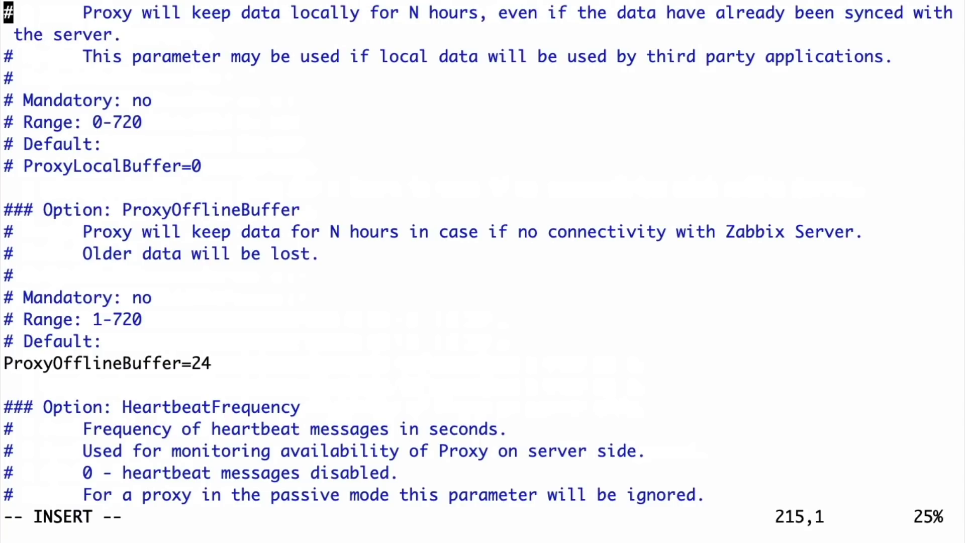
key("Up")
key("Up")
key("Up")
key("Up")
key("Up")
key("Up")
key("Up")
key("Up")
key("Up")
key("Up")
key("Up")
key("Up")
key("Up")
key("Up")
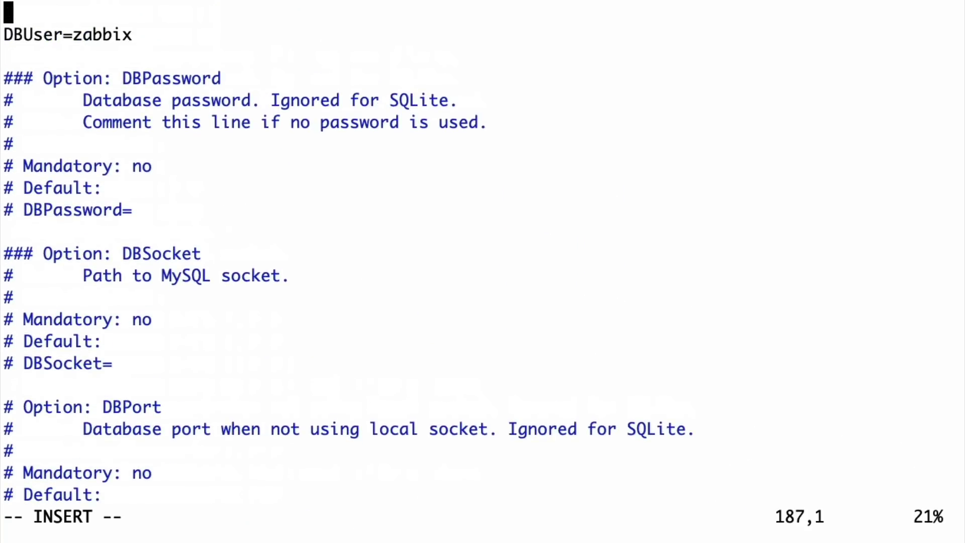
key("Up")
key("Up")
key("Up")
key("Up")
key("Up")
key("Up")
key("Up")
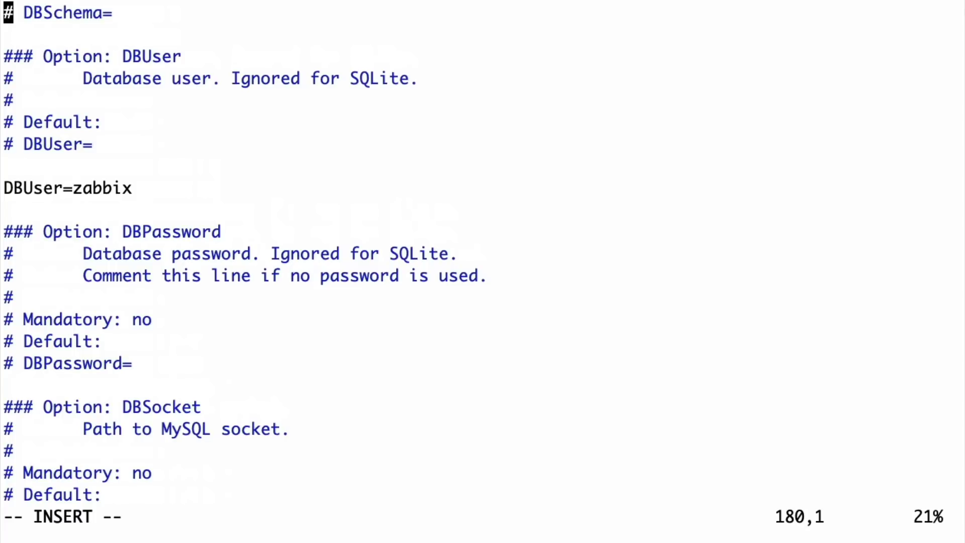
Step: Save the changes to the proxy configuration file and exit the editor
type("?")
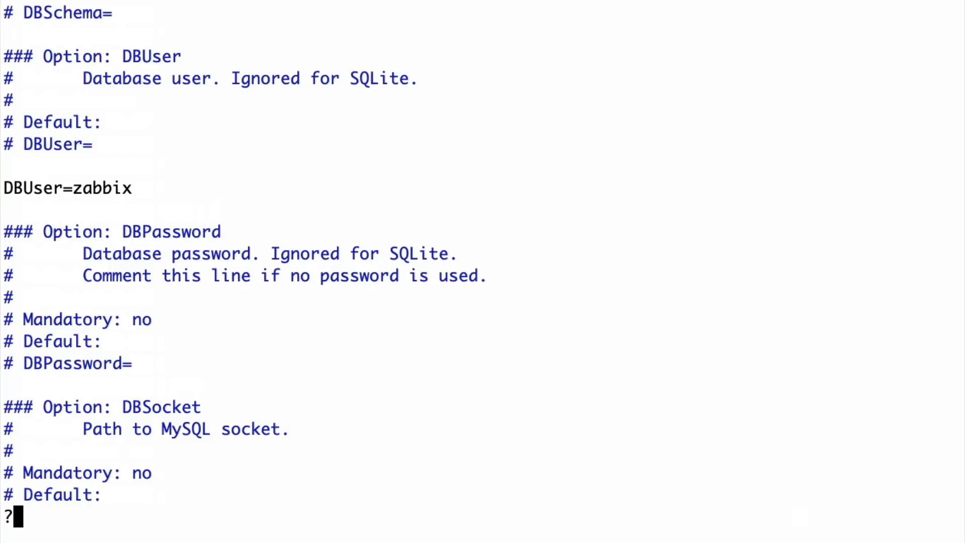
type("wq!")
key("Return")
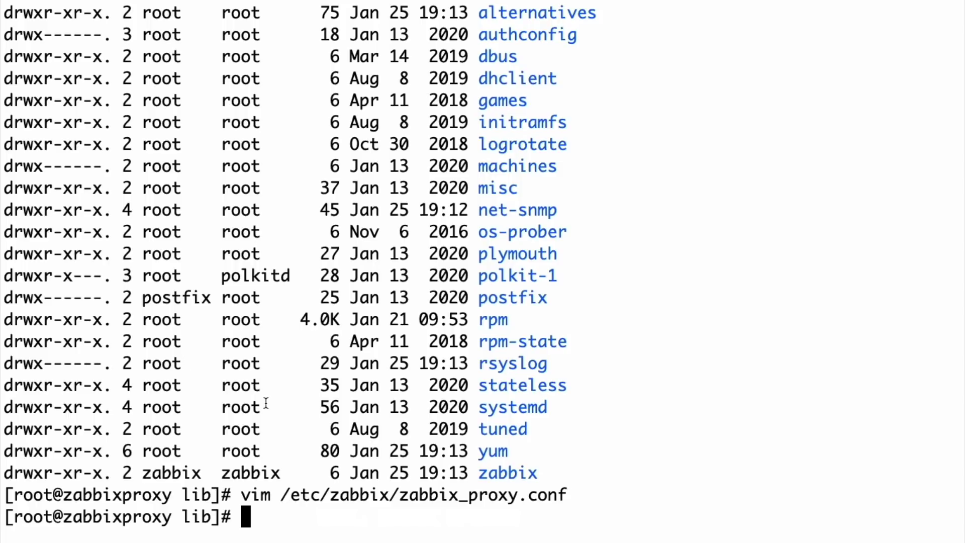
Step: Enable and immediately start the proxy service with systemctl enable --now zabbix-proxy
type("systemc")
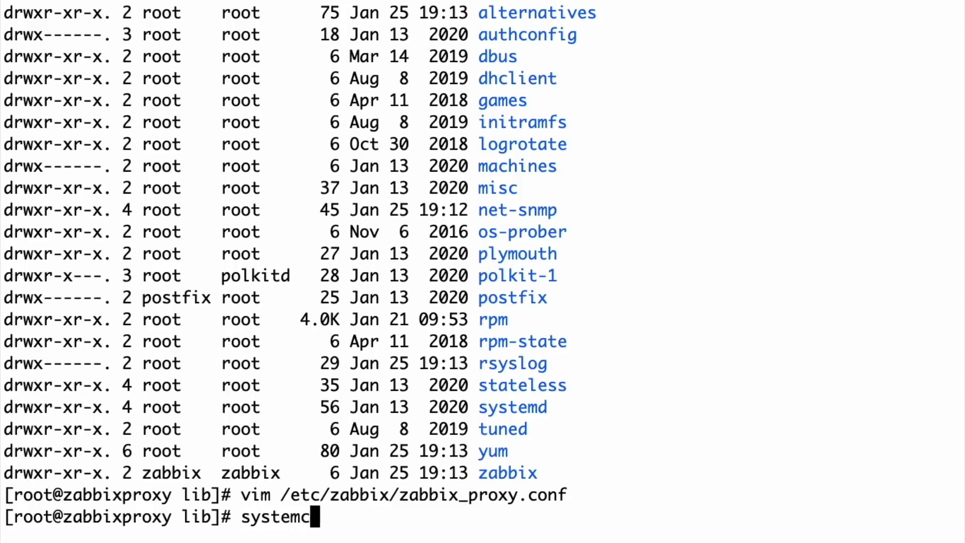
type("tl enable --no")
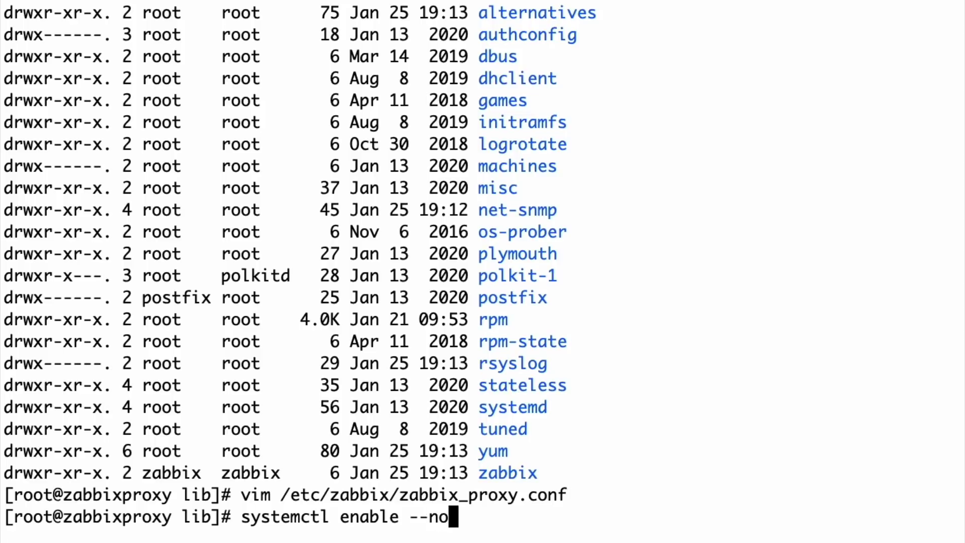
type("w zabbix-porxy")
key("BackSpace")
key("BackSpace")
key("BackSpace")
key("BackSpace")
type("roxy")
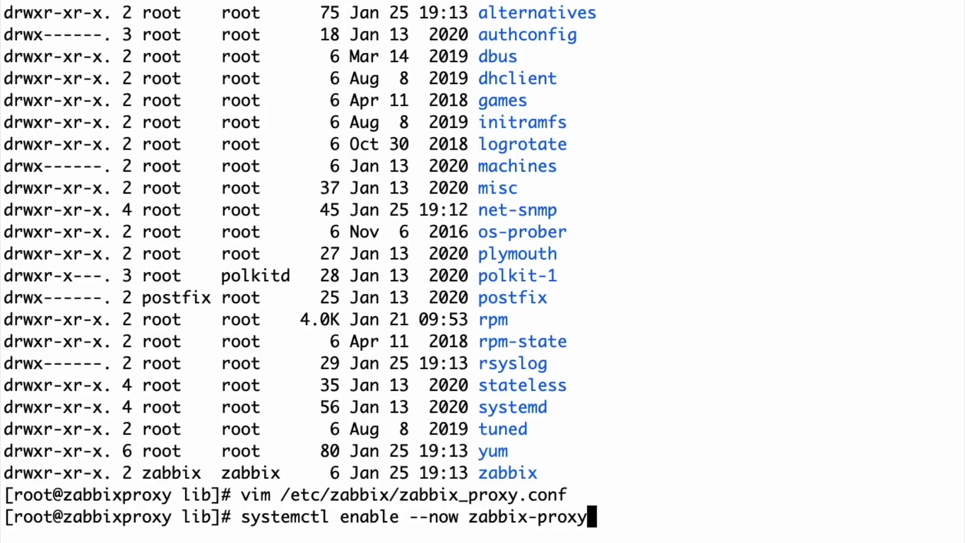
Step: Enable and immediately start the zabbix-proxy service with systemctl, and check the service's status
key("Return")
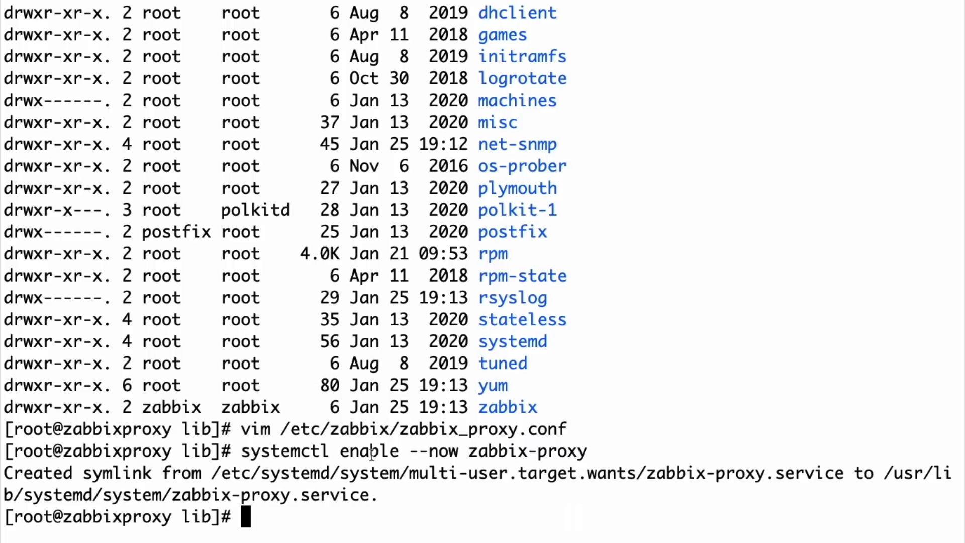
type("syste")
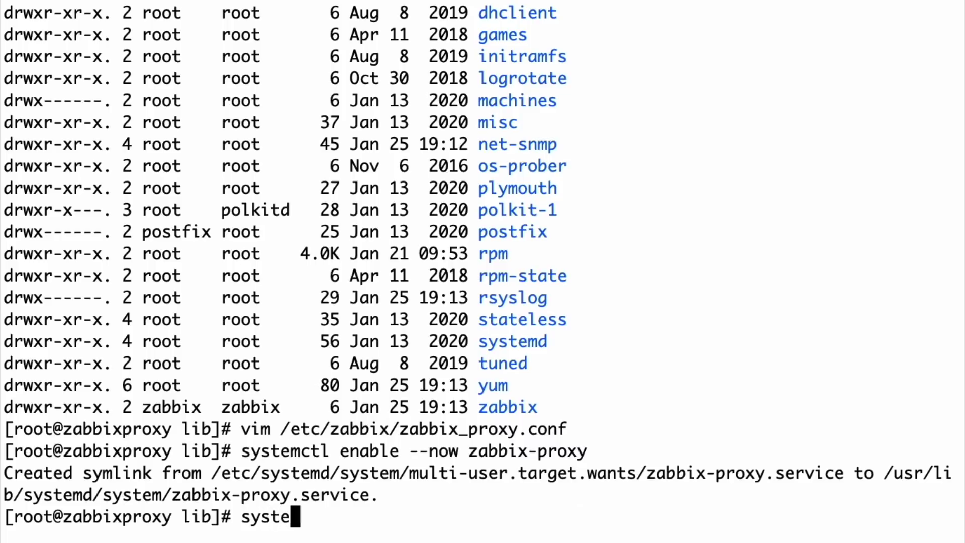
type("mctl status zab")
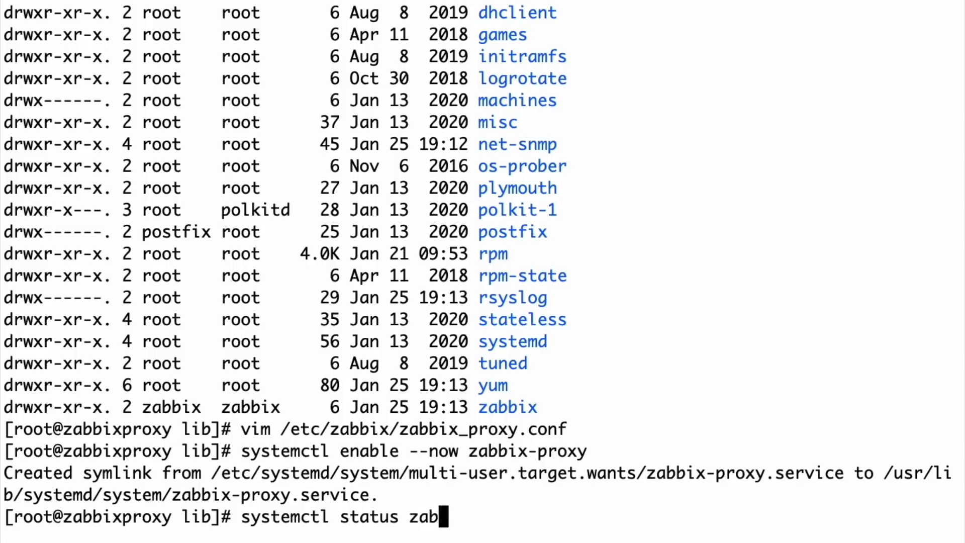
type("bix-porxy")
key("BackSpace")
key("BackSpace")
key("BackSpace")
key("BackSpace")
type("roxy")
key("Return")
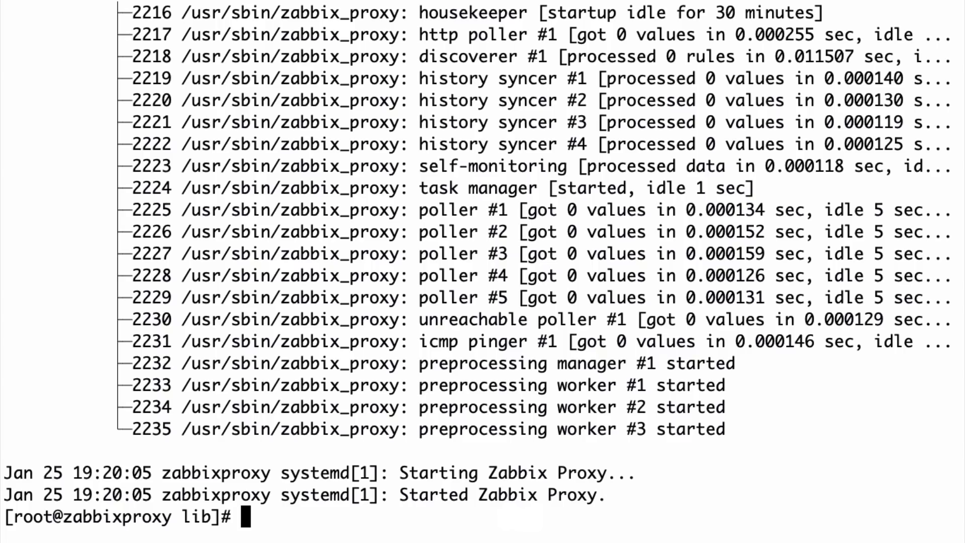
Step: Show the last 100 lines of /var/log/zabbix/zabbix_proxy.log and keep following the log
type("tail -f")
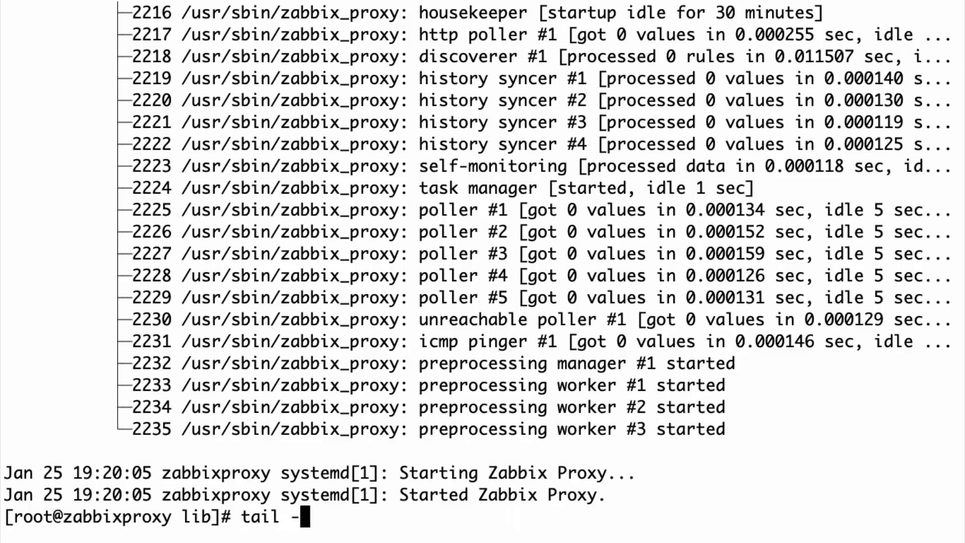
key("BackSpace")
key("BackSpace")
type("-n 100 -f /")
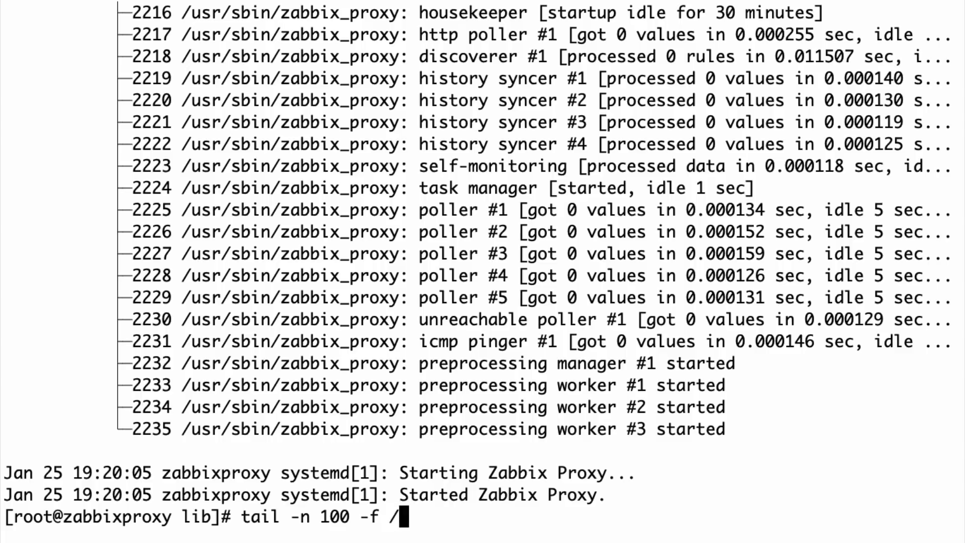
type("var/log/zab")
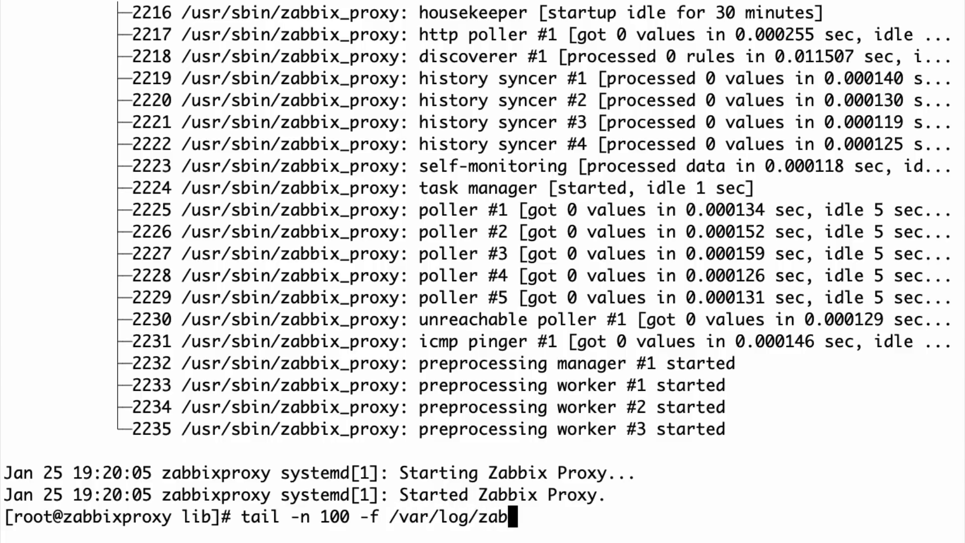
key("Tab")
type("zab")
key("Tab")
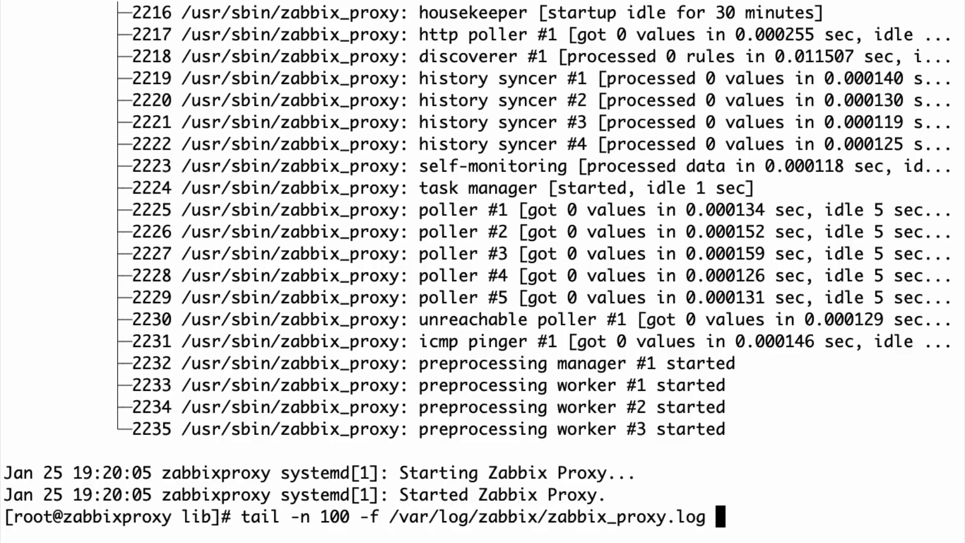
key("Return")
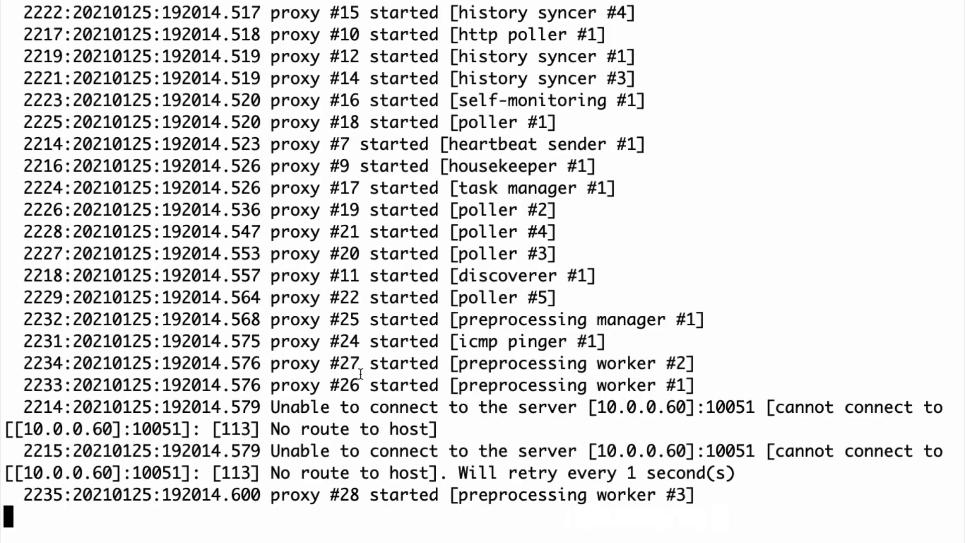
Step: Examine the proxy log output and the service status printed above it, and stop following the log
scroll(361, 375, "up", 6)
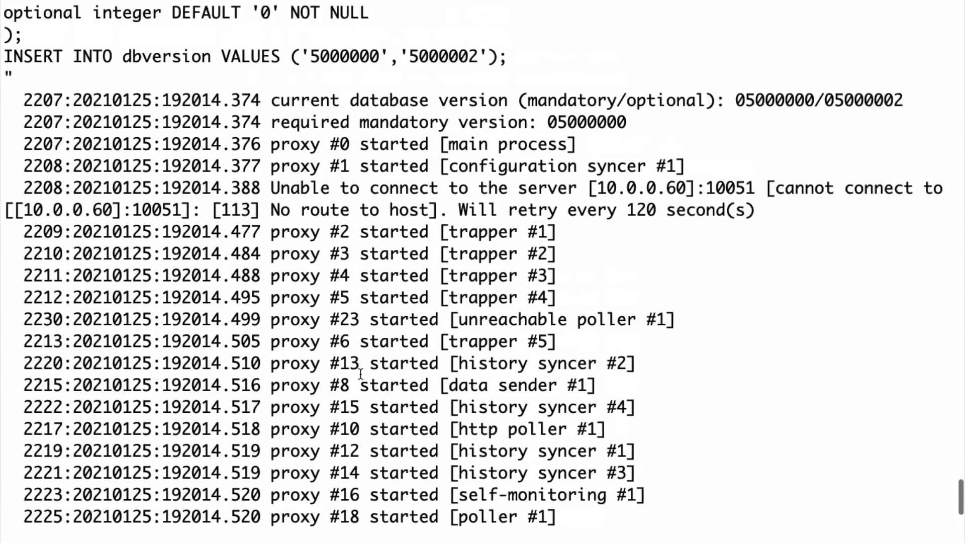
scroll(360, 375, "up", 2)
scroll(361, 374, "up", 12)
scroll(360, 375, "up", 20)
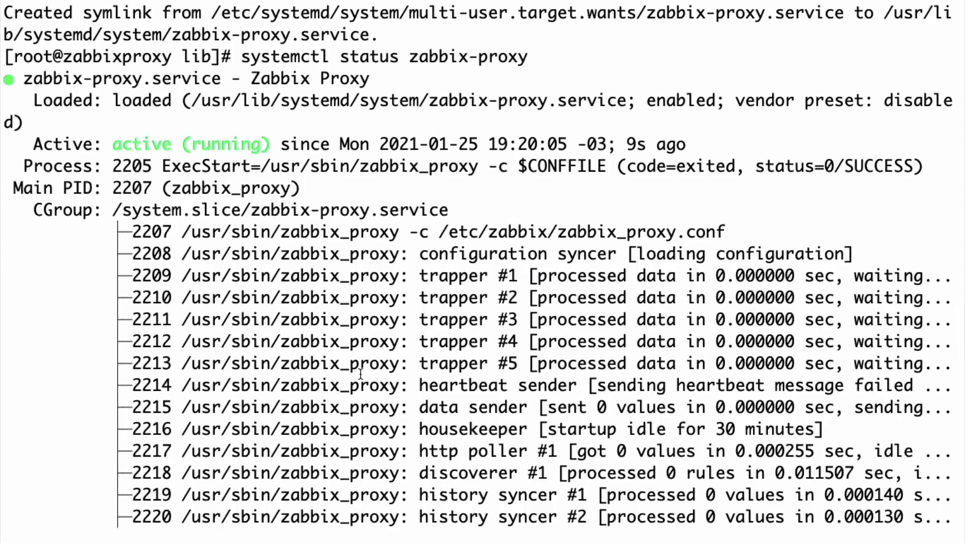
scroll(360, 374, "down", 15)
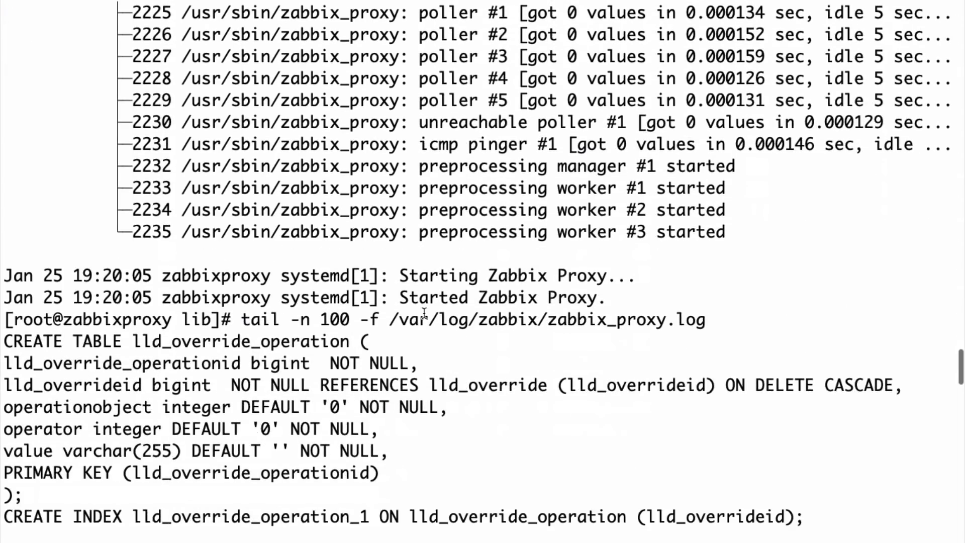
scroll(332, 334, "down", 1)
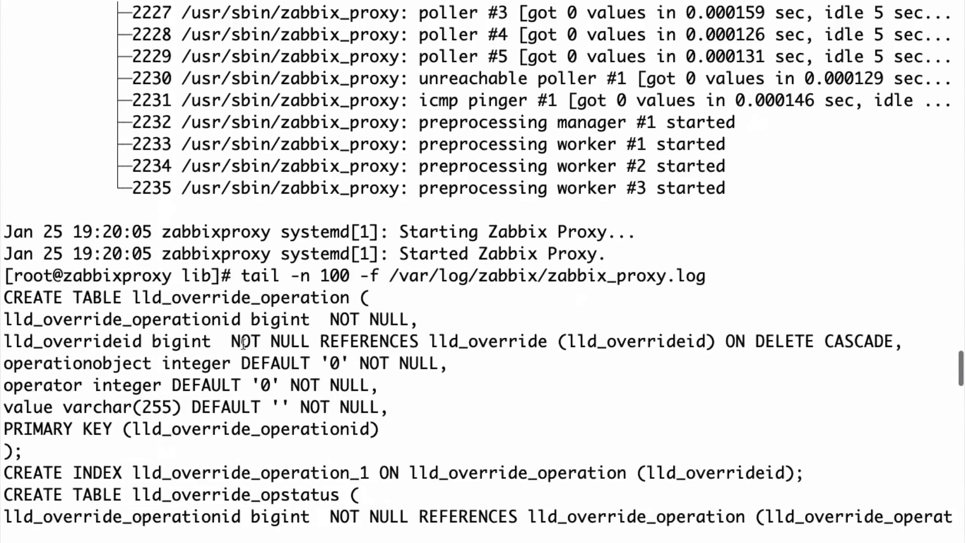
key("ctrl+c")
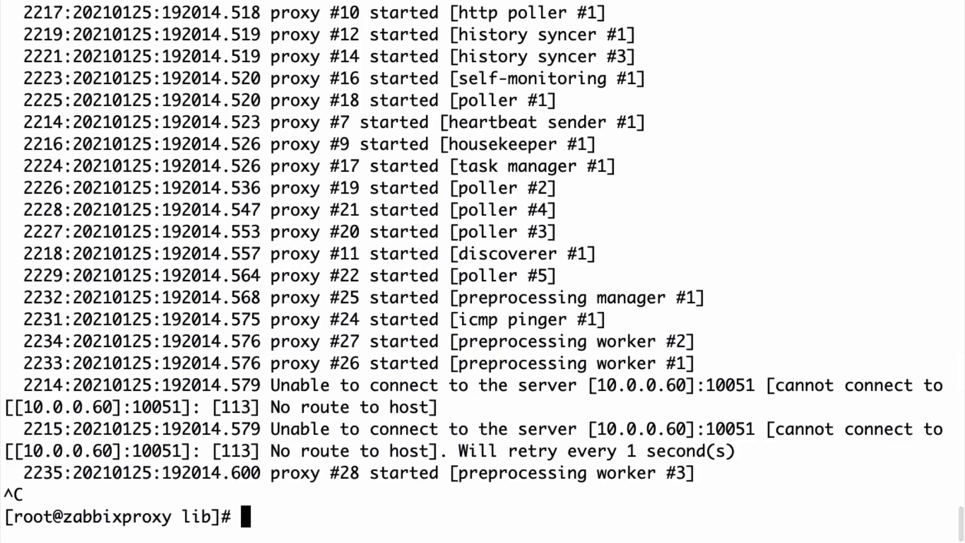
Step: Rerun the tail command on the proxy log with the line count raised to 2000
key("Up")
key("ctrl+a")
key("Right")
key("Right")
key("Right")
key("Right")
key("Right")
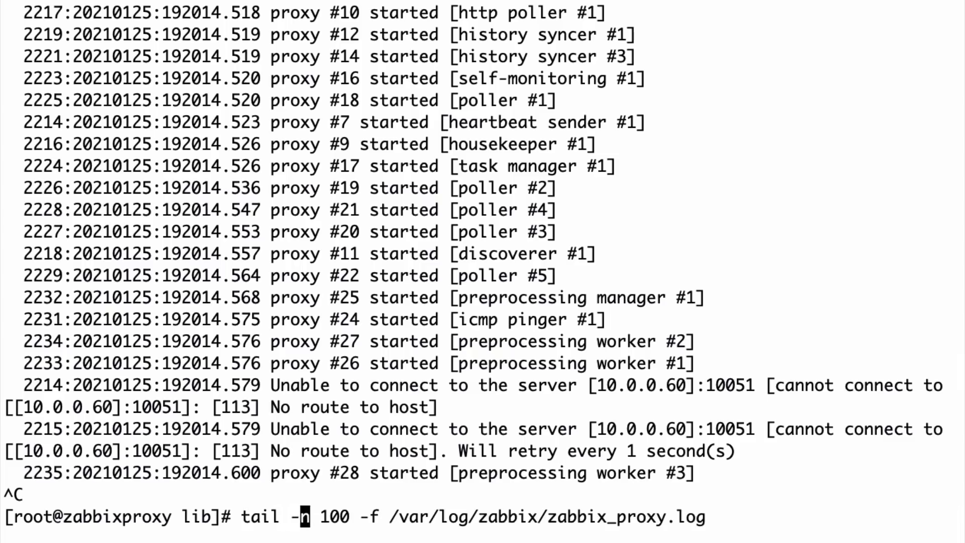
key("BackSpace")
type("20")
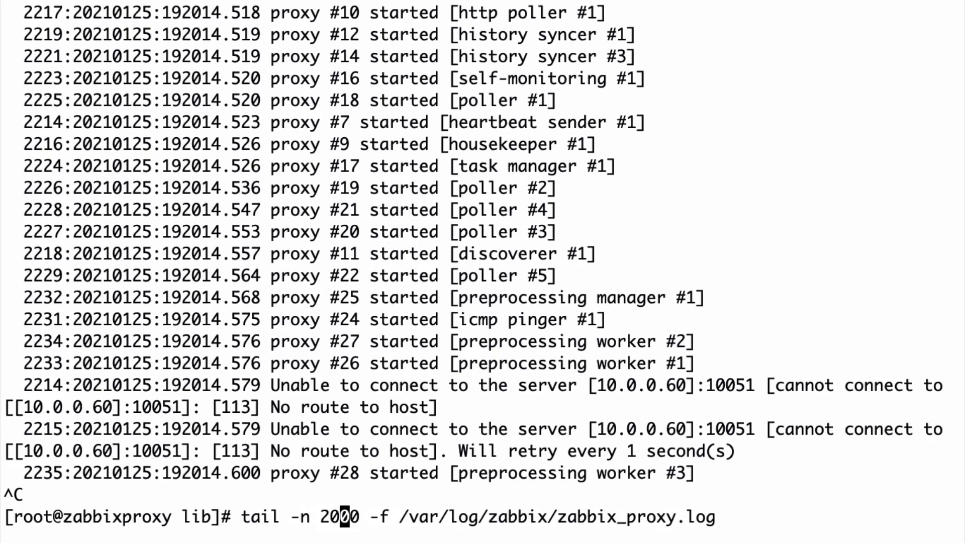
key("Return")
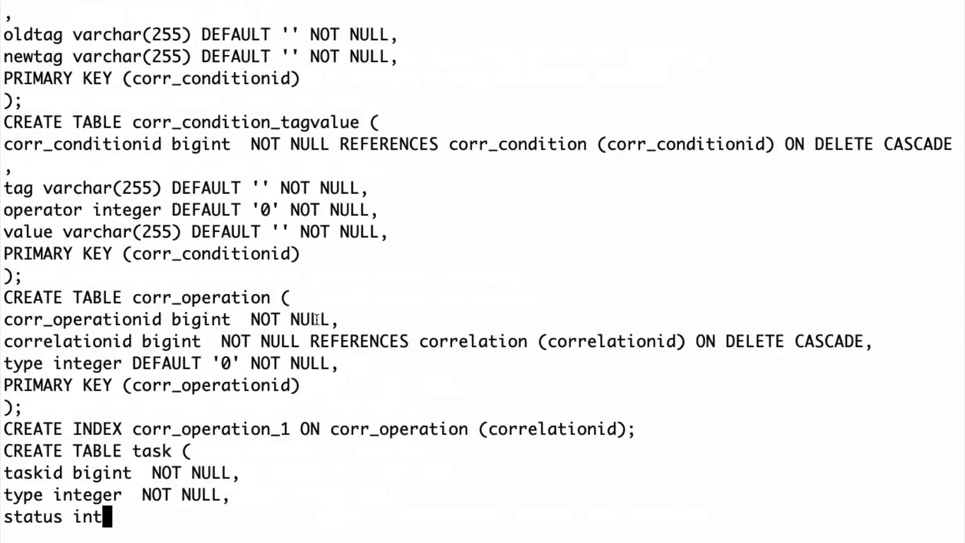
Step: Examine the database table creation statements in the long log output, and return to an empty shell prompt
scroll(316, 319, "up", 20)
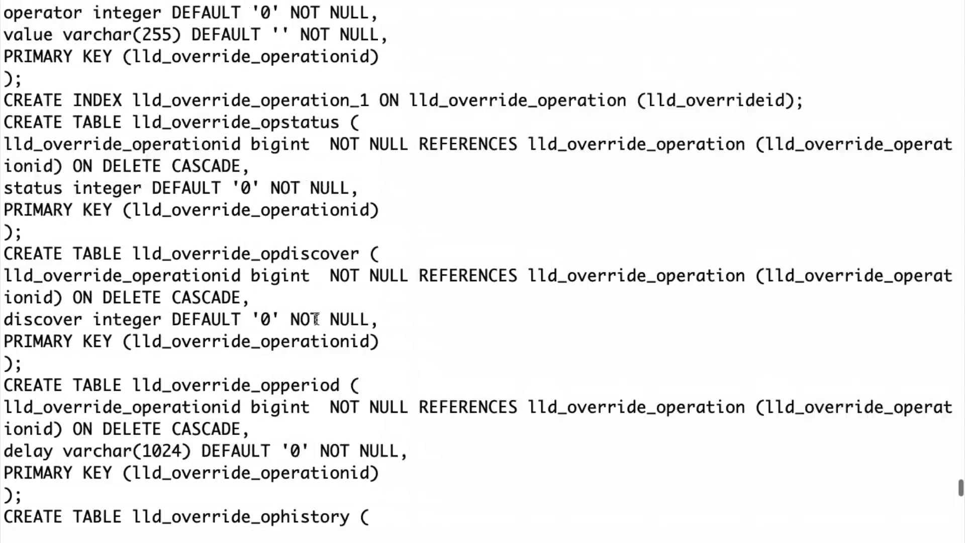
scroll(317, 319, "up", 20)
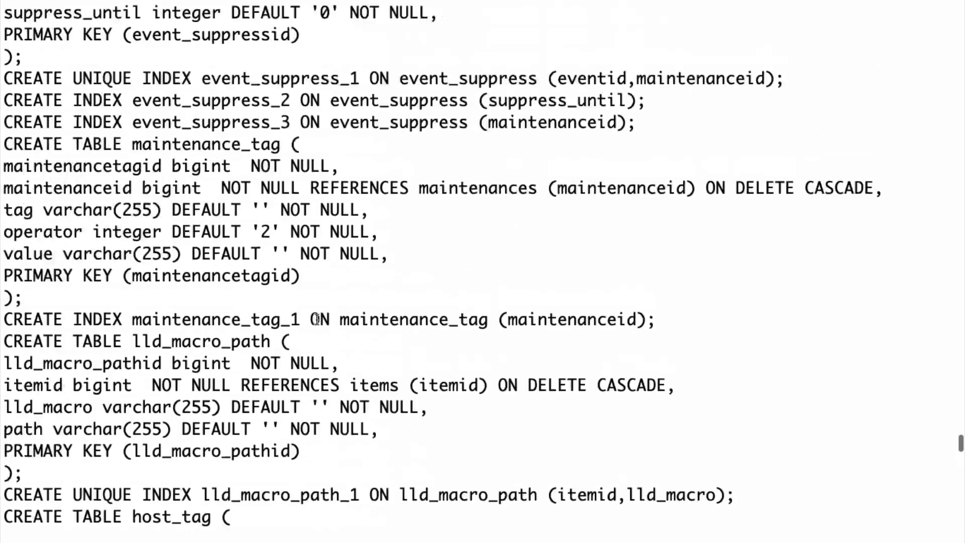
scroll(317, 319, "up", 20)
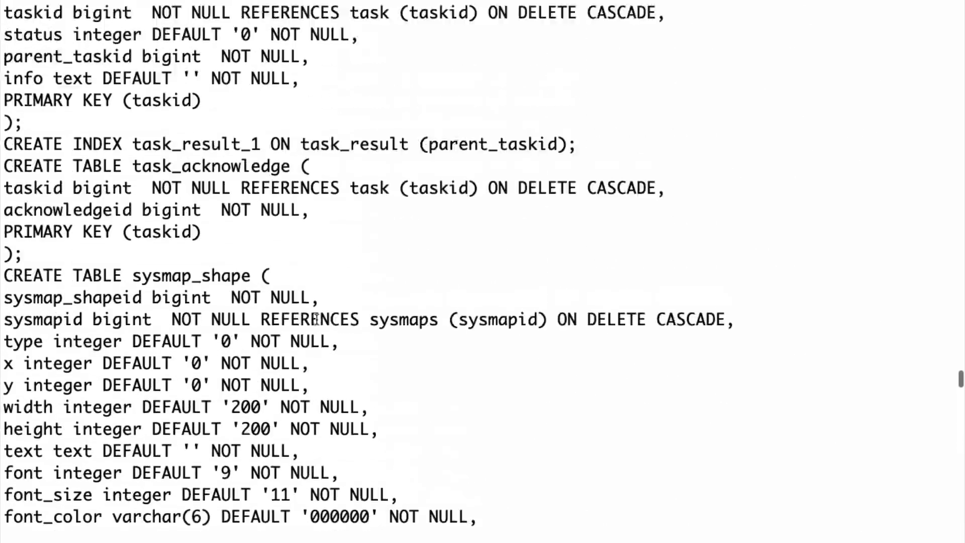
scroll(316, 319, "up", 20)
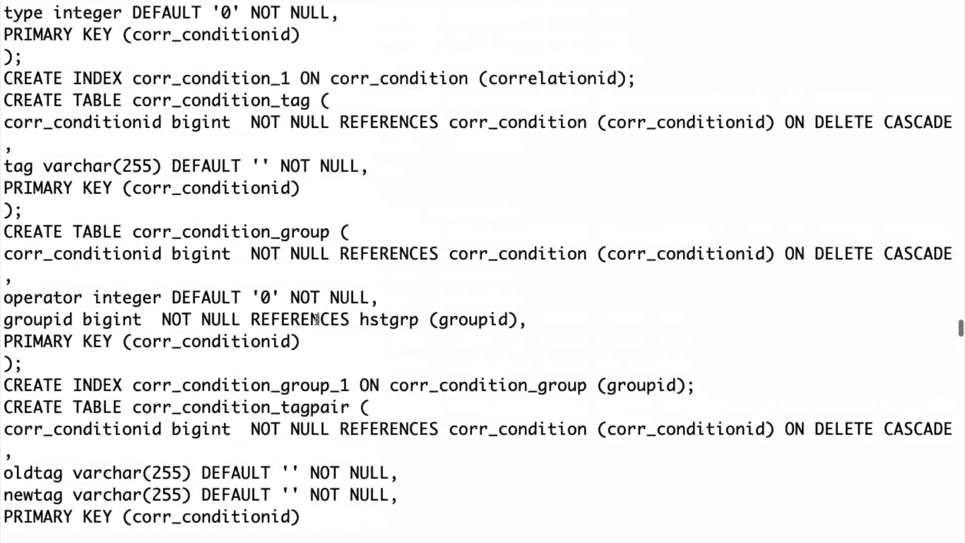
scroll(317, 319, "up", 20)
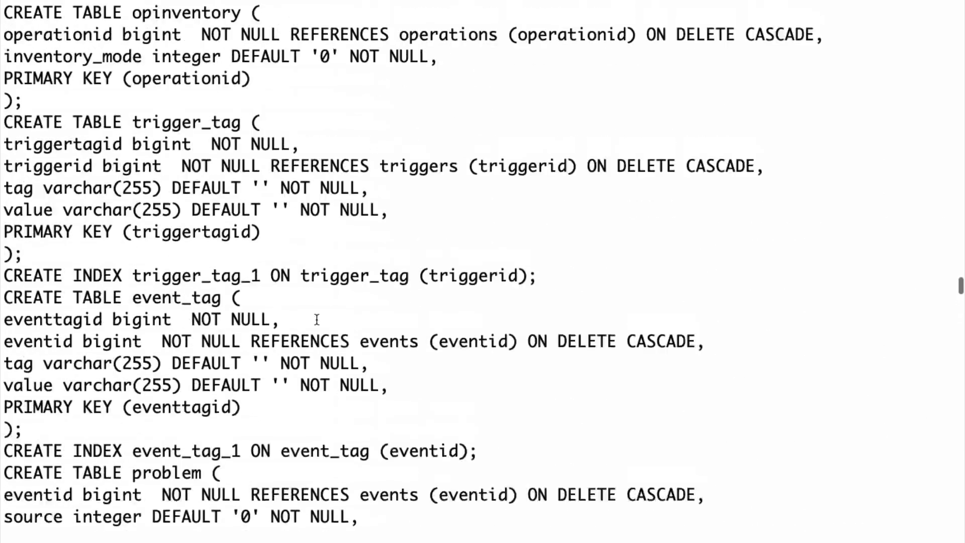
scroll(316, 319, "up", 20)
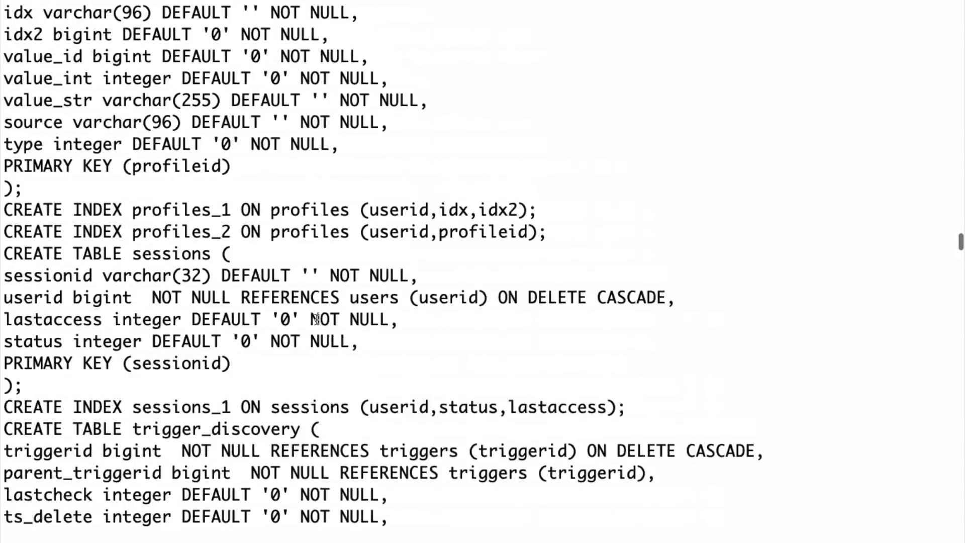
scroll(316, 319, "up", 20)
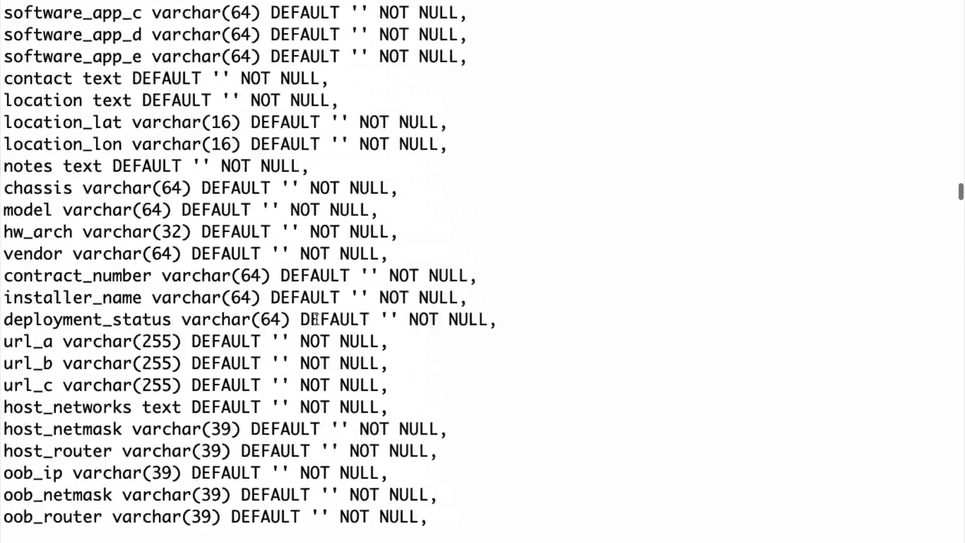
scroll(316, 319, "up", 20)
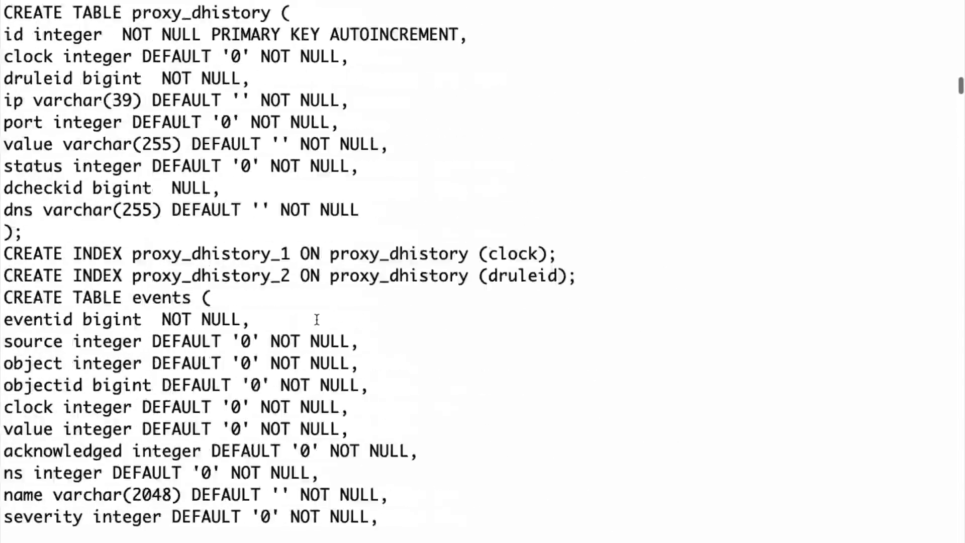
scroll(317, 319, "up", 10)
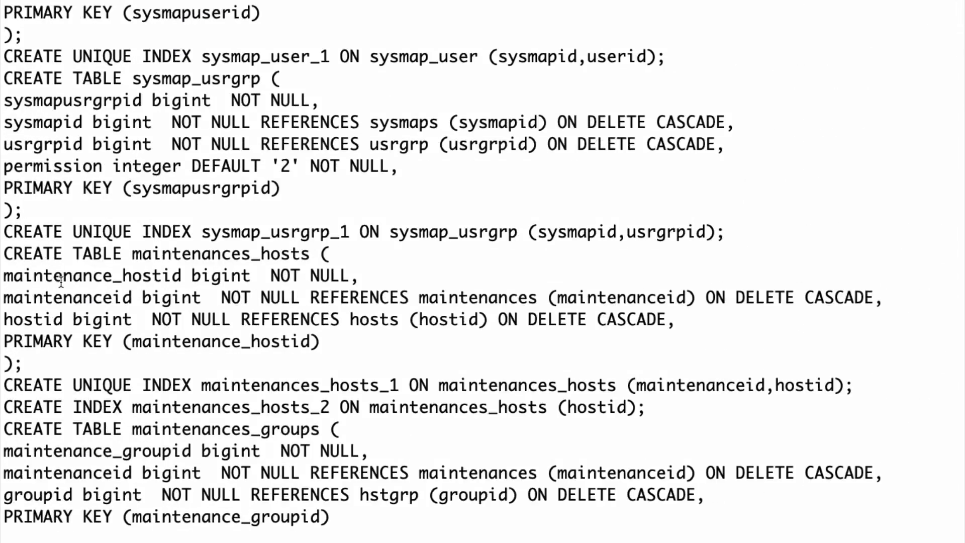
scroll(61, 282, "down", 20)
scroll(483, 271, "down", 5)
key("Return")
key("Return")
key("Return")
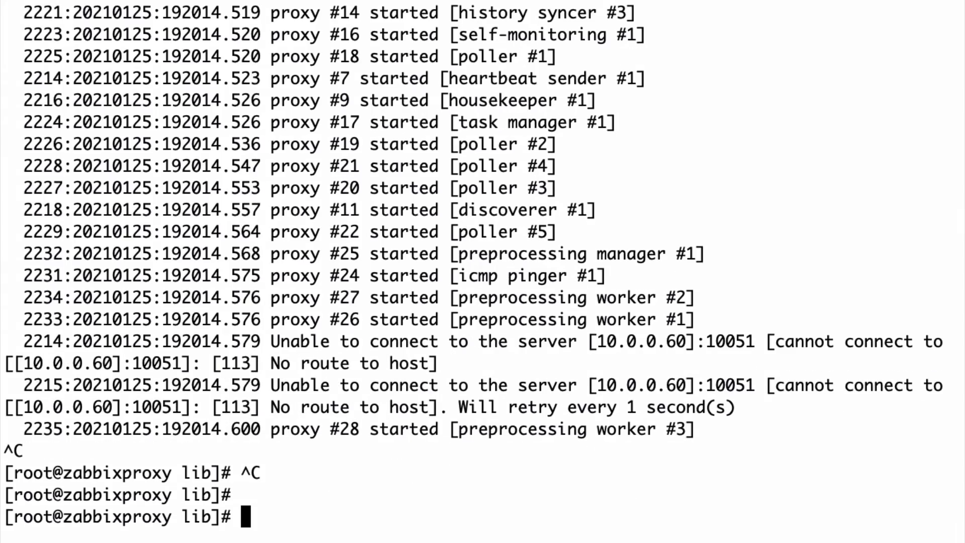
Step: Print the first 100 lines of /var/log/zabbix/zabbix_proxy.log and locate the start of that output by searching the terminal for "head"
type("head -n 100 /var/log/z")
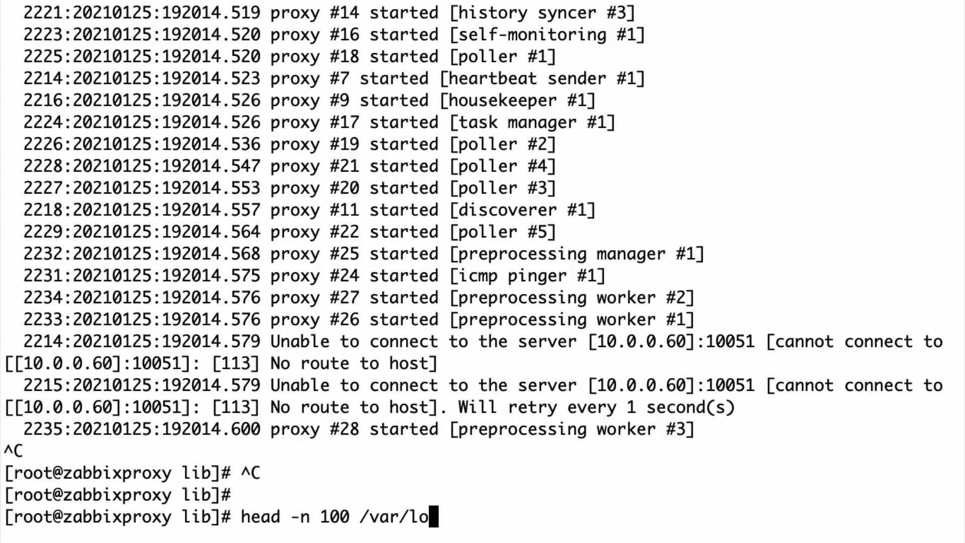
type("abbix/zabbix_proxy.log")
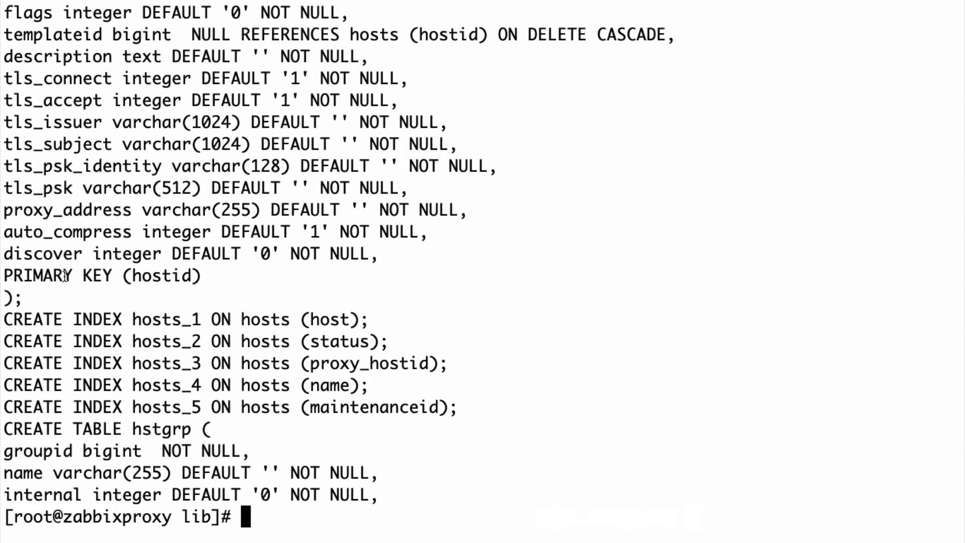
scroll(65, 276, "up", 20)
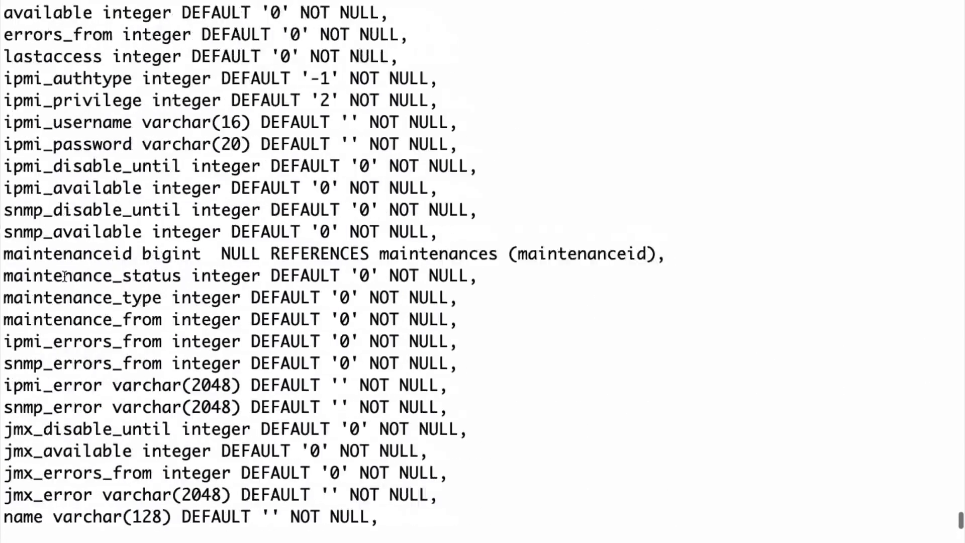
scroll(66, 275, "up", 20)
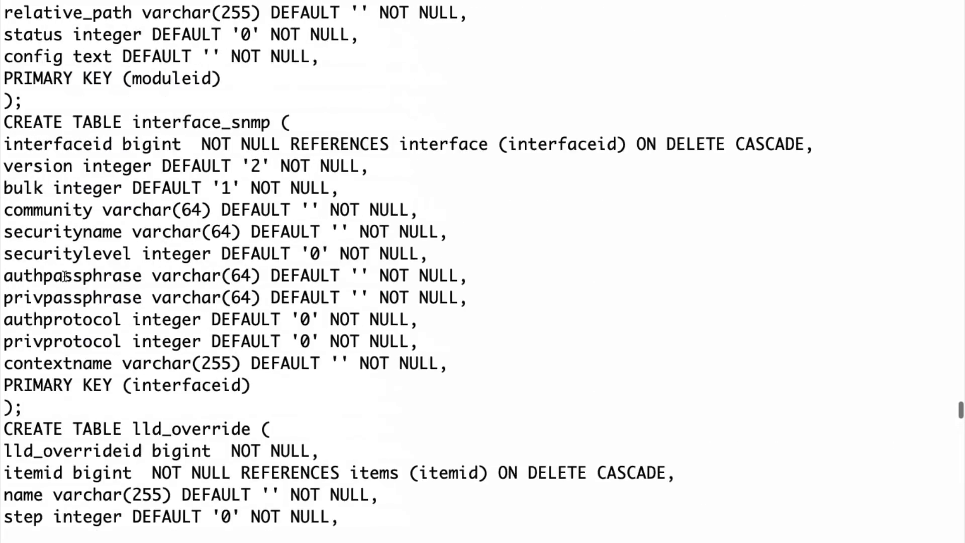
scroll(65, 275, "up", 20)
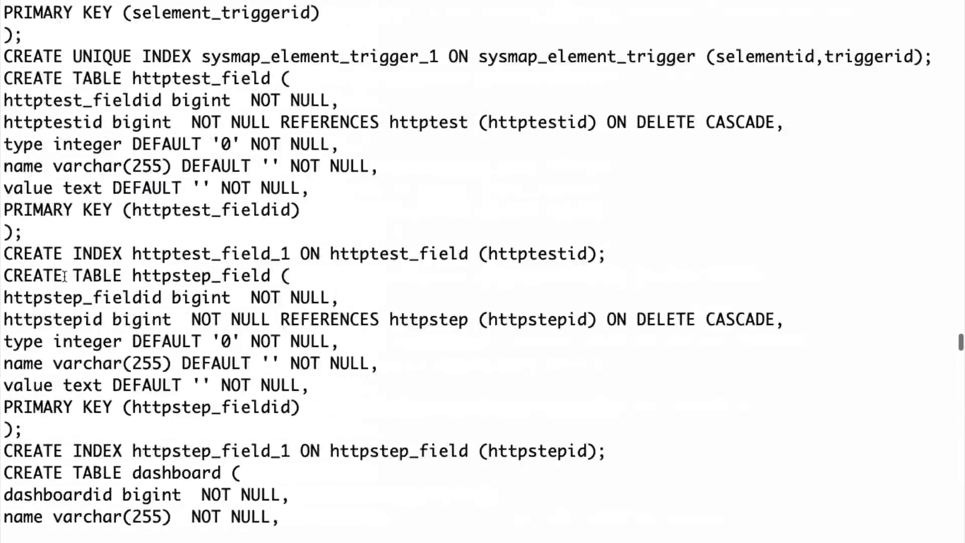
scroll(65, 276, "up", 20)
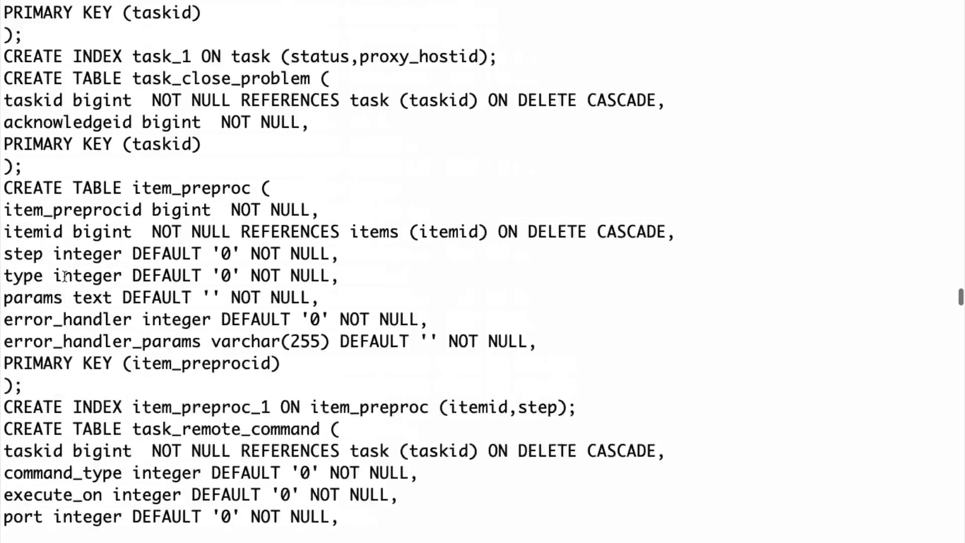
scroll(65, 275, "down", 10)
scroll(65, 276, "down", 20)
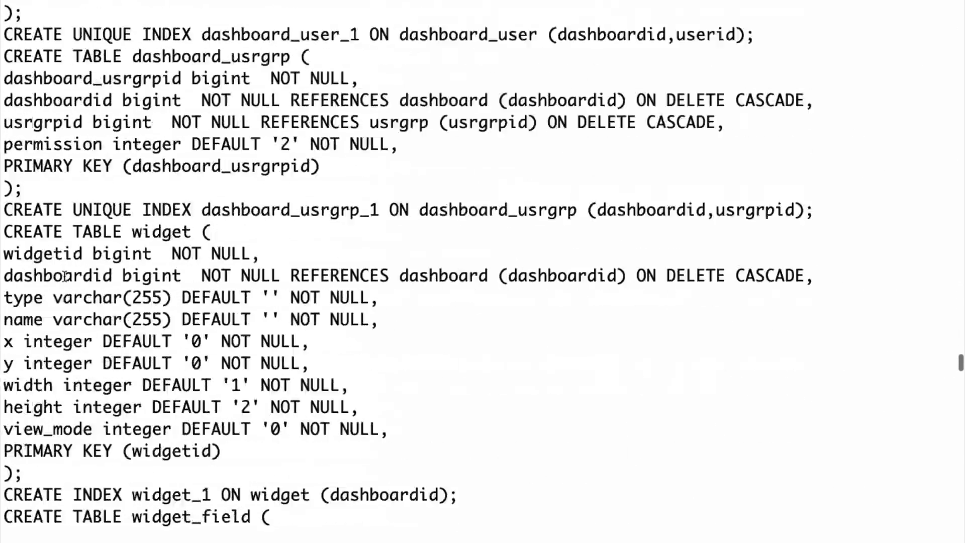
key("super+f")
type("head")
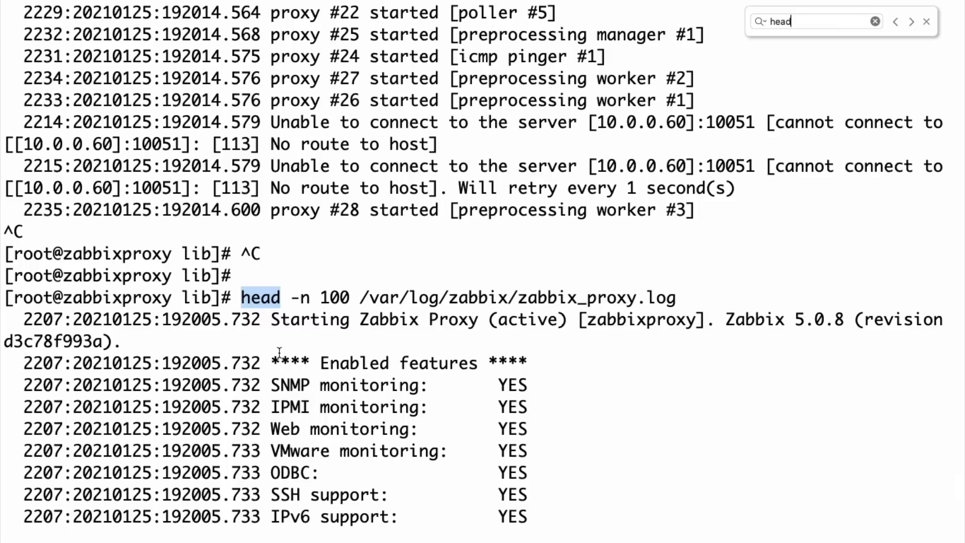
Step: Examine the proxy log's opening lines for the Zabbix version, enabled features, configuration file and database creation
left_click_drag(279, 324, 380, 327)
scroll(364, 333, "down", 3)
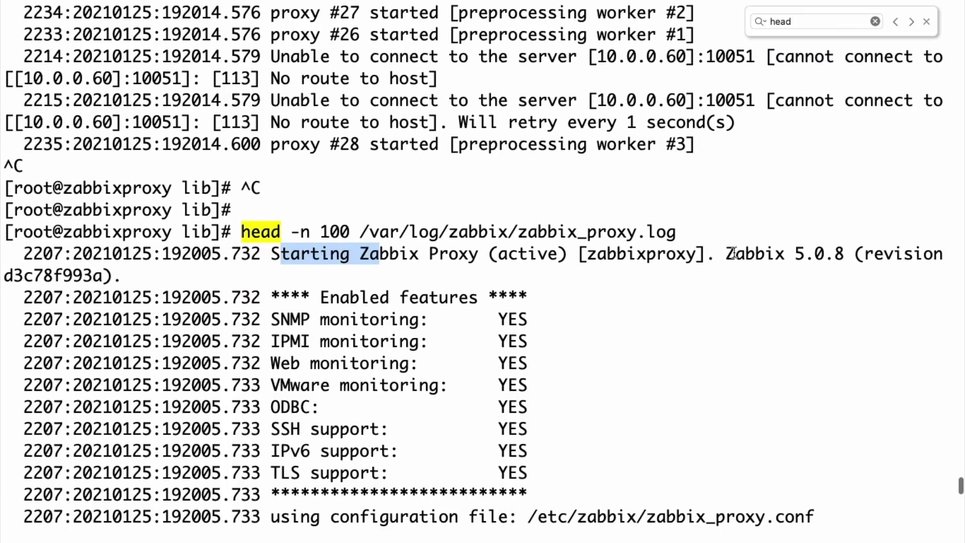
left_click_drag(705, 254, 883, 254)
scroll(232, 297, "down", 3)
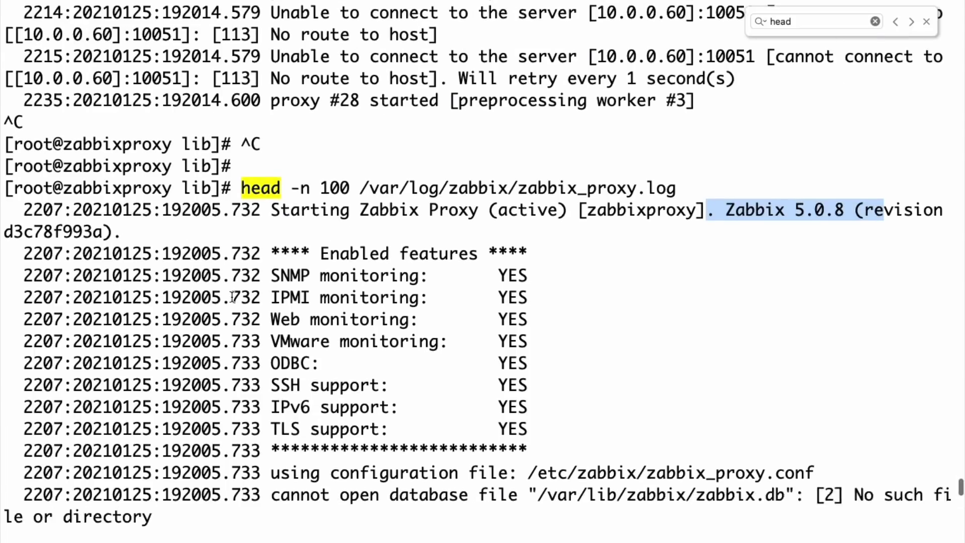
left_click_drag(271, 451, 578, 451)
scroll(300, 410, "down", 3)
left_click_drag(271, 406, 516, 409)
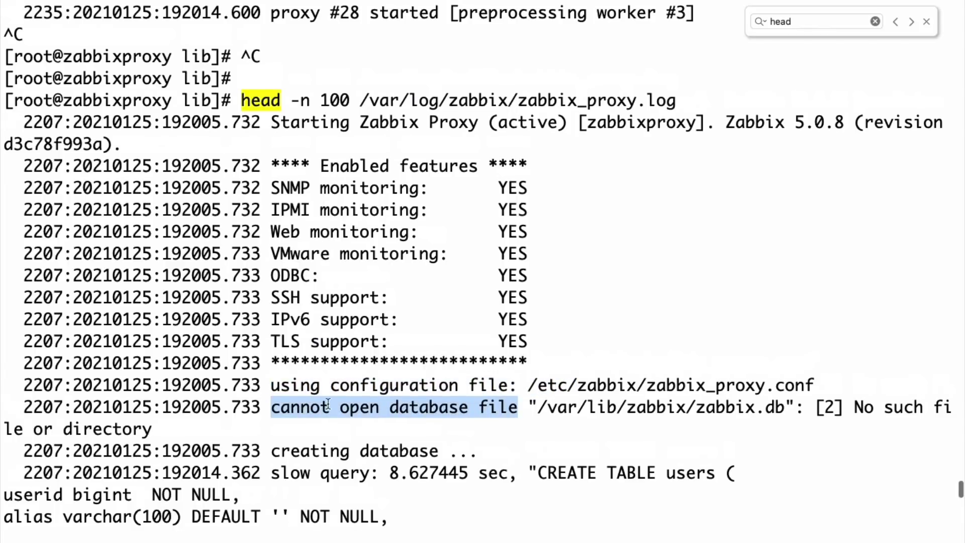
scroll(195, 434, "down", 1)
left_click_drag(272, 429, 448, 429)
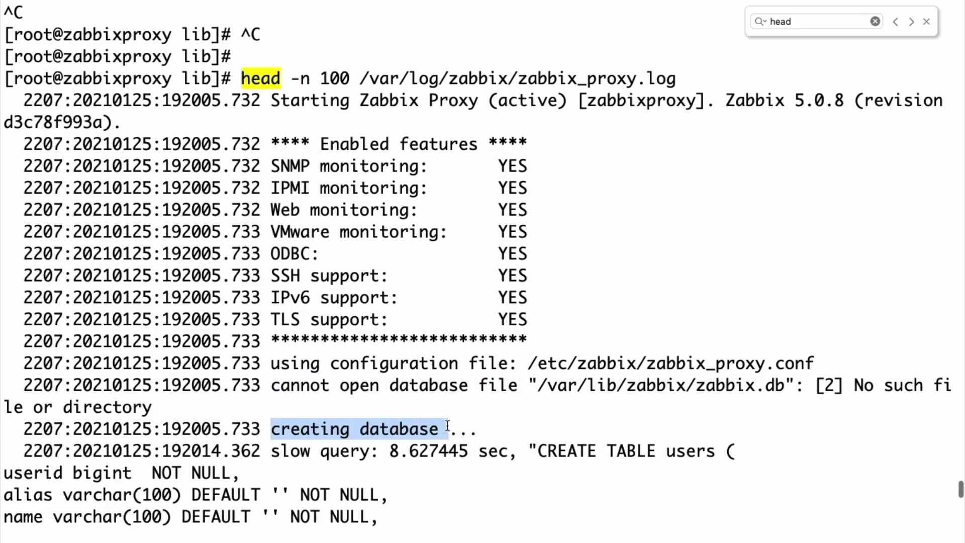
scroll(362, 429, "down", 10)
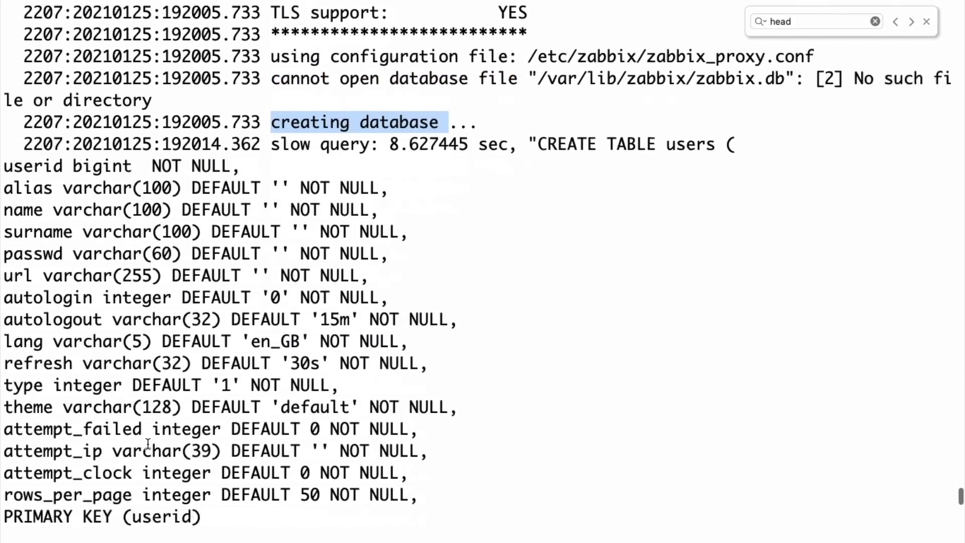
scroll(148, 443, "up", 5)
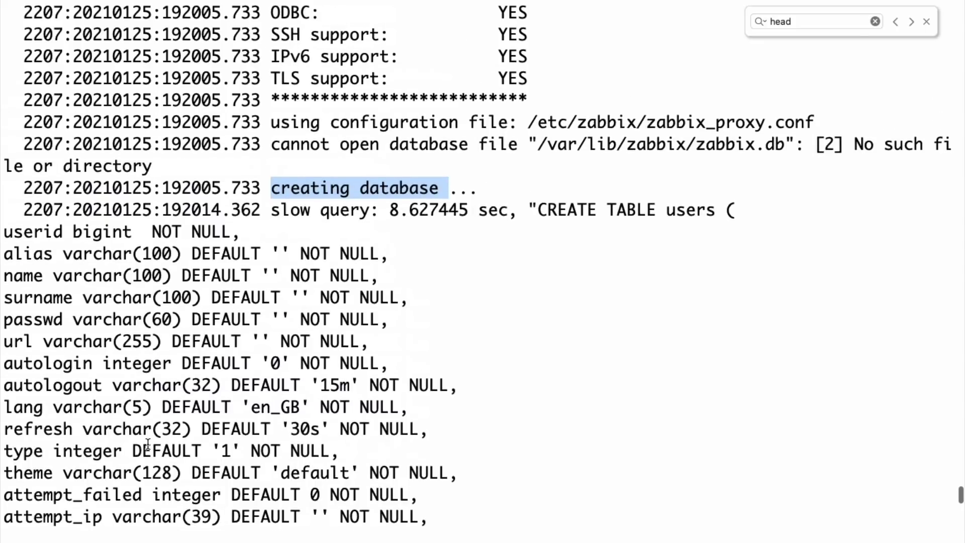
scroll(148, 443, "up", 2)
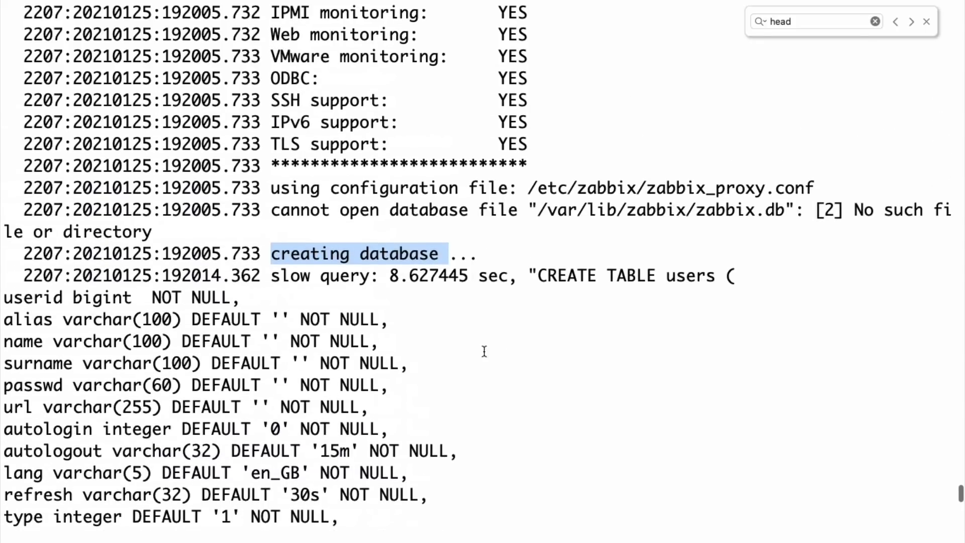
scroll(506, 340, "up", 4)
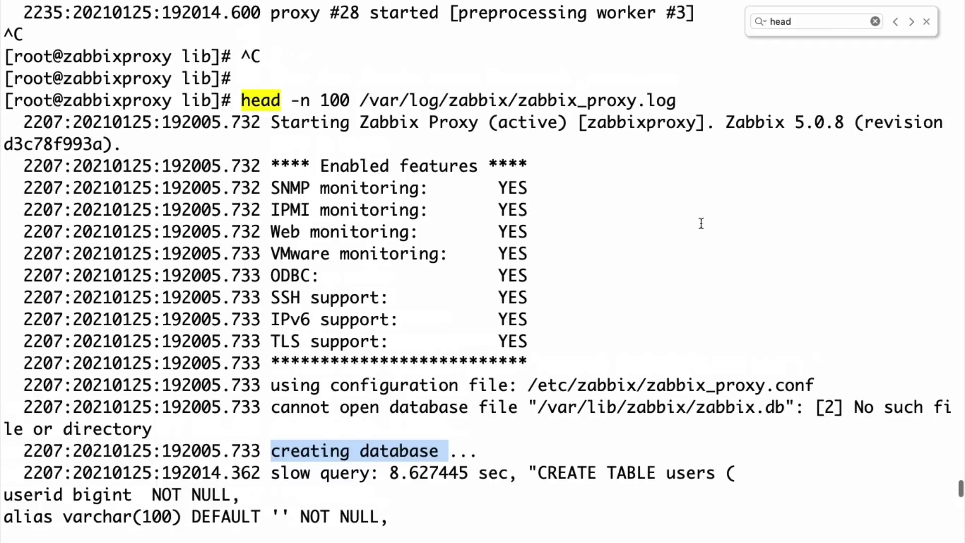
left_click_drag(728, 132, 849, 125)
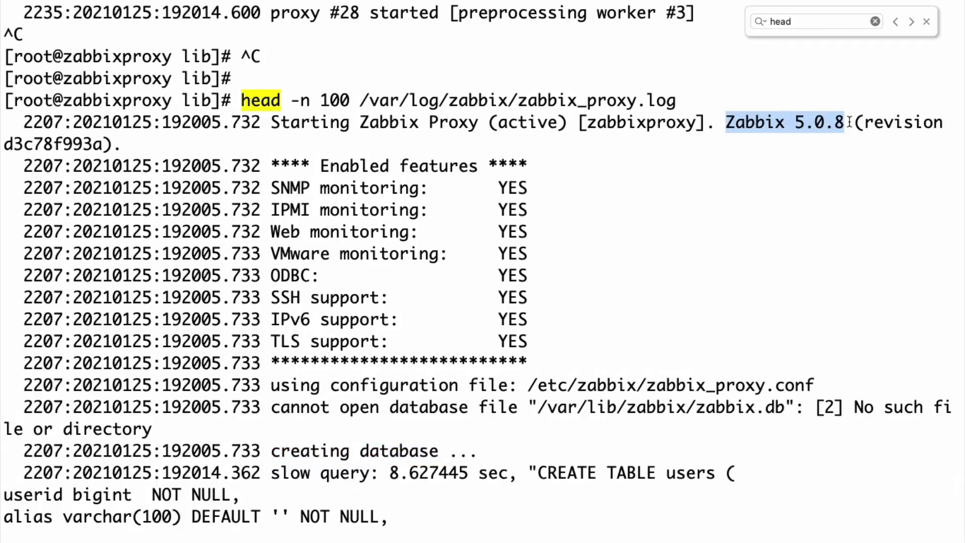
left_click(769, 158)
Step: Recall and rerun the command that follows the last 2000 lines of /var/log/zabbix/zabbix_proxy.log, and check its server connection messages
key("ctrl+c")
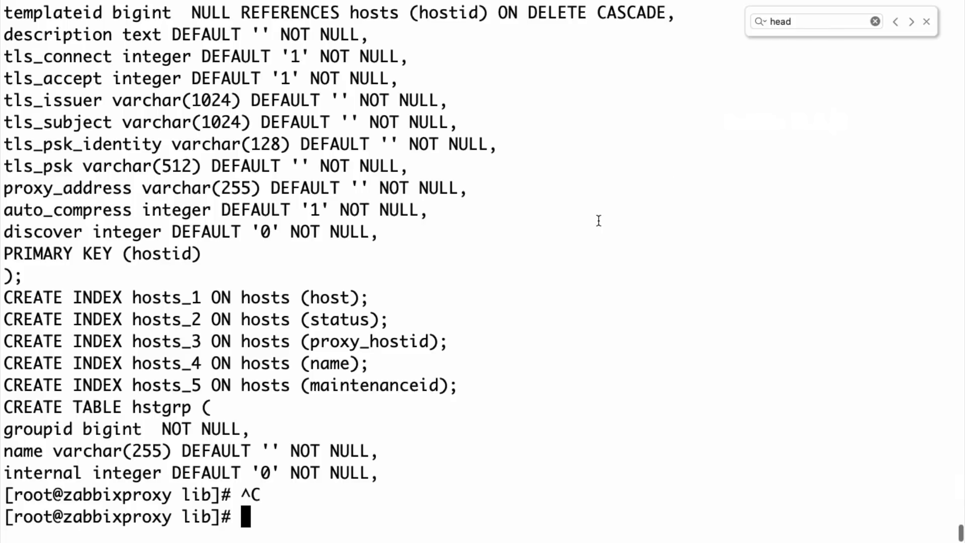
key("ctrl+r")
type("tail")
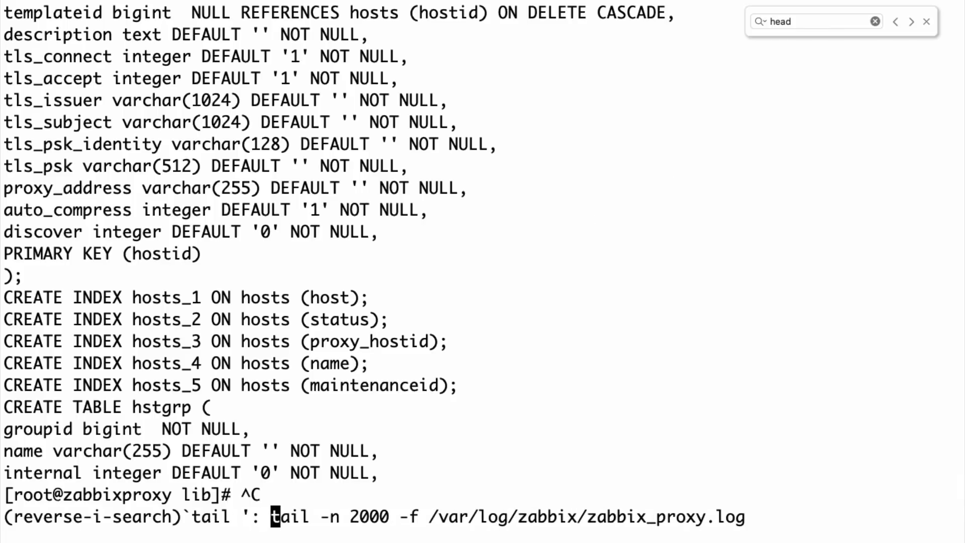
key("Return")
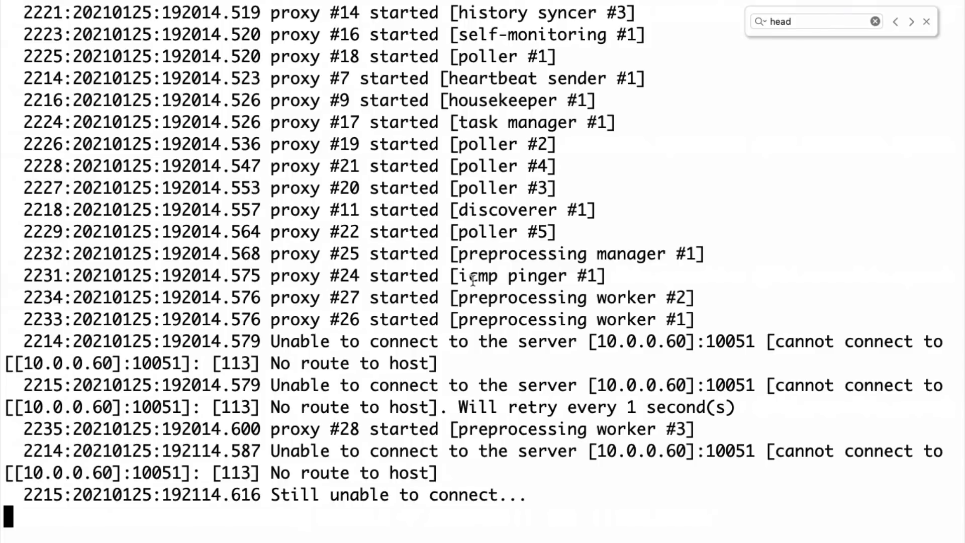
left_click_drag(270, 343, 578, 346)
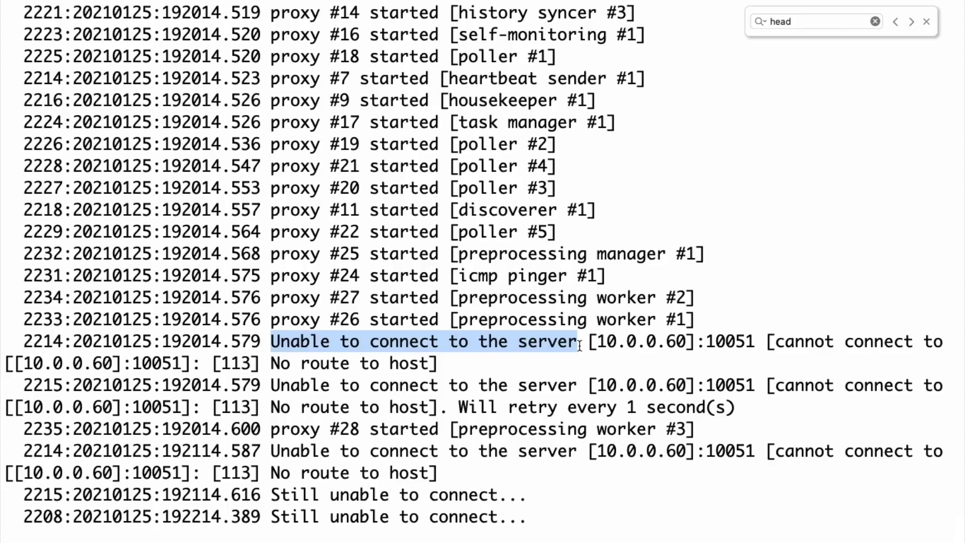
Step: Split the terminal and log in over SSH as root to the Zabbix server at 10.0.0.60, entering the account password
key("super+shift+d")
type("ssh root@1")
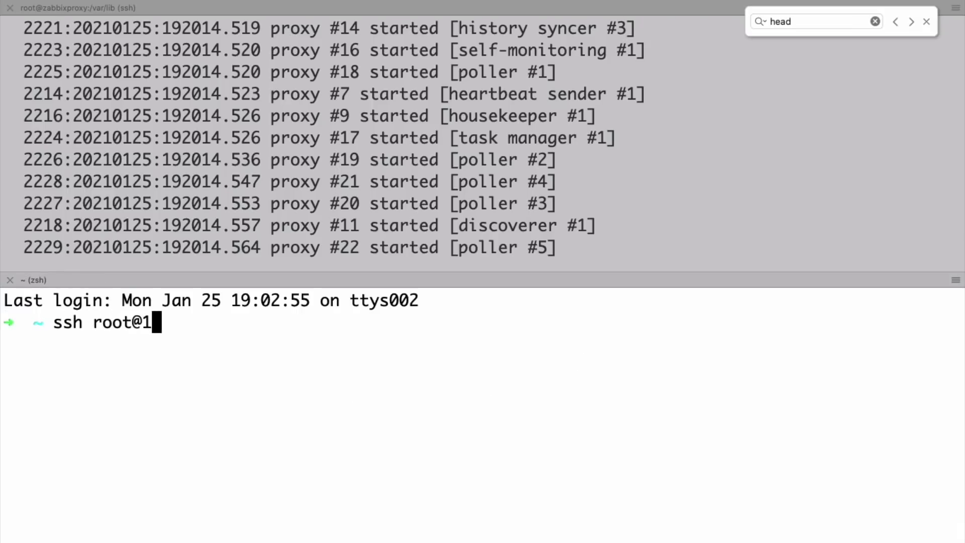
type("0.0.0.60")
key("Return")
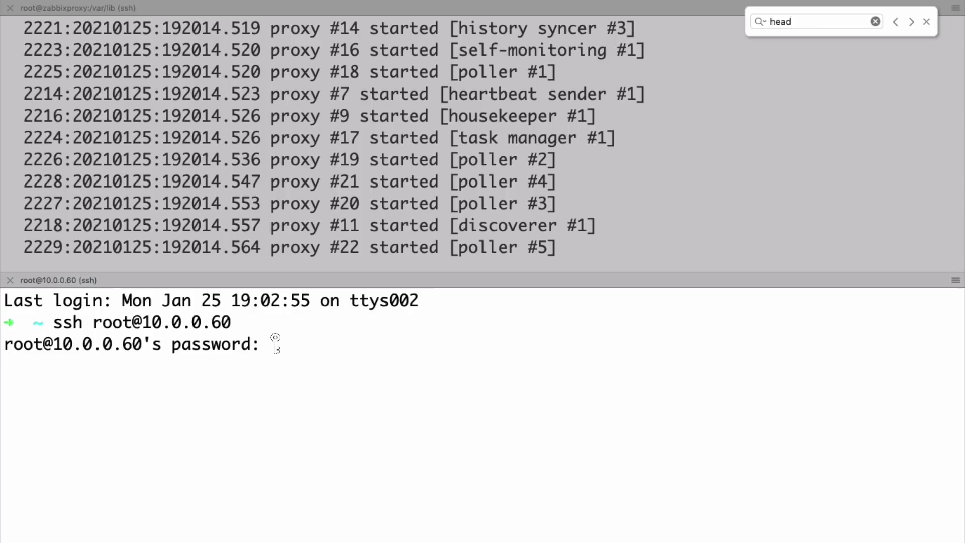
key("Return")
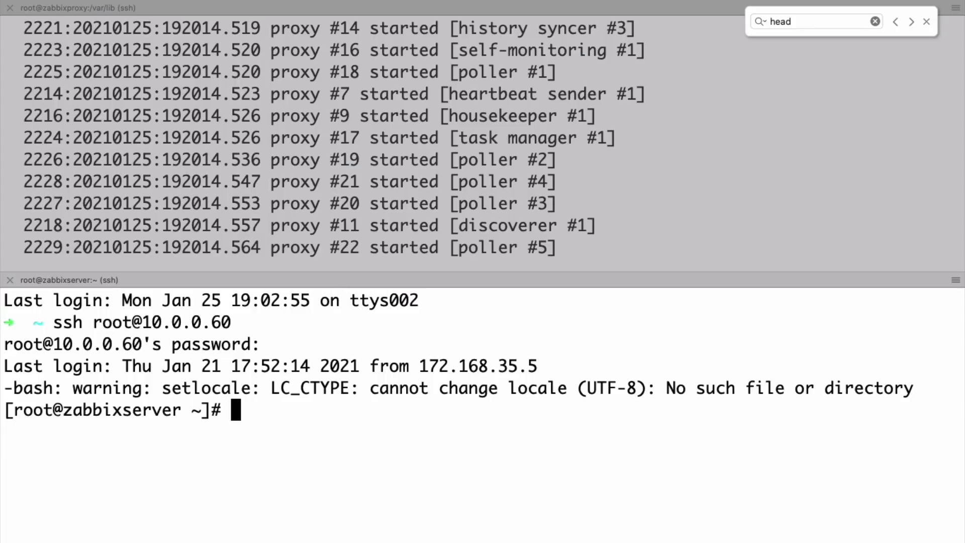
Step: Permanently add port 10051/tcp to the Zabbix server's firewall by adapting the earlier firewall-cmd add-port command
key("ctrl+r")
type("firewal")
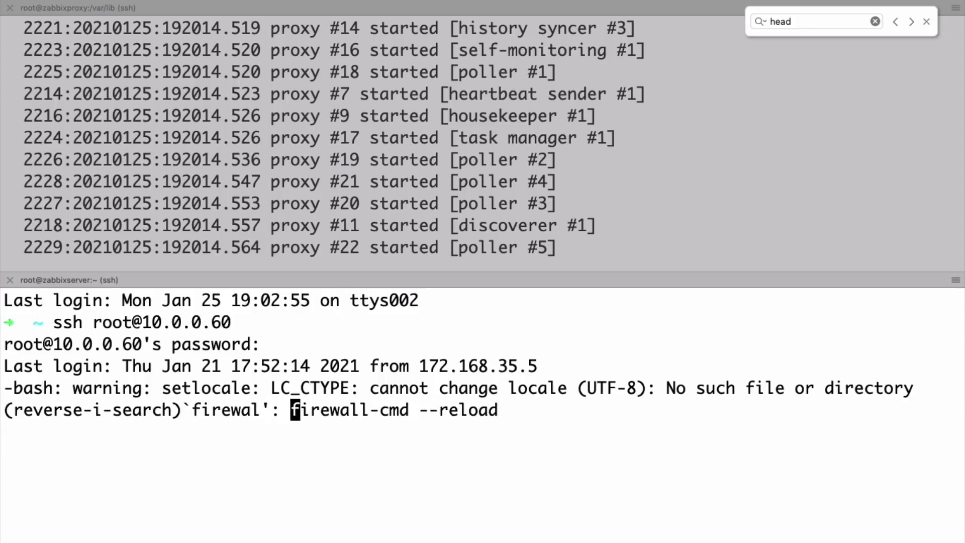
type("l-cmd --")
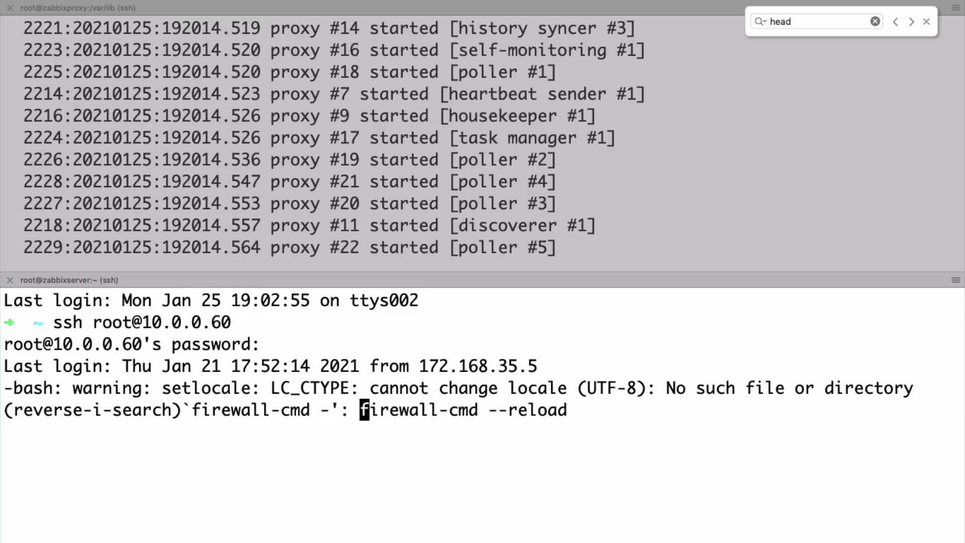
type("per")
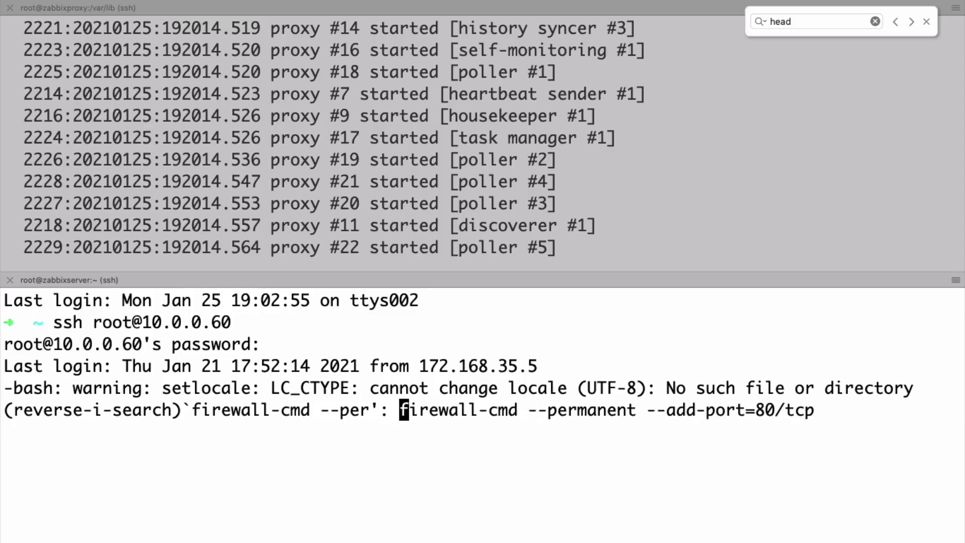
key("End")
key("Left")
key("Left")
key("Left")
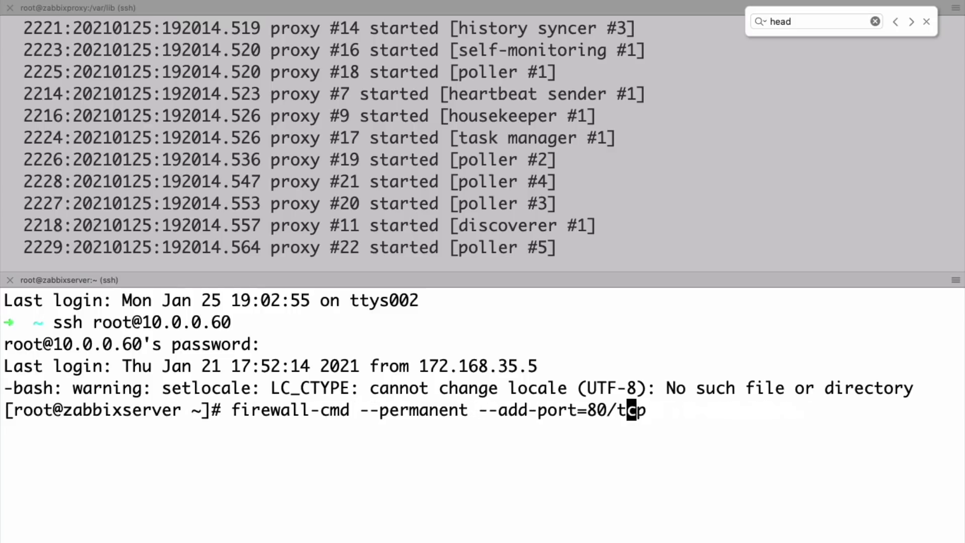
key("Left")
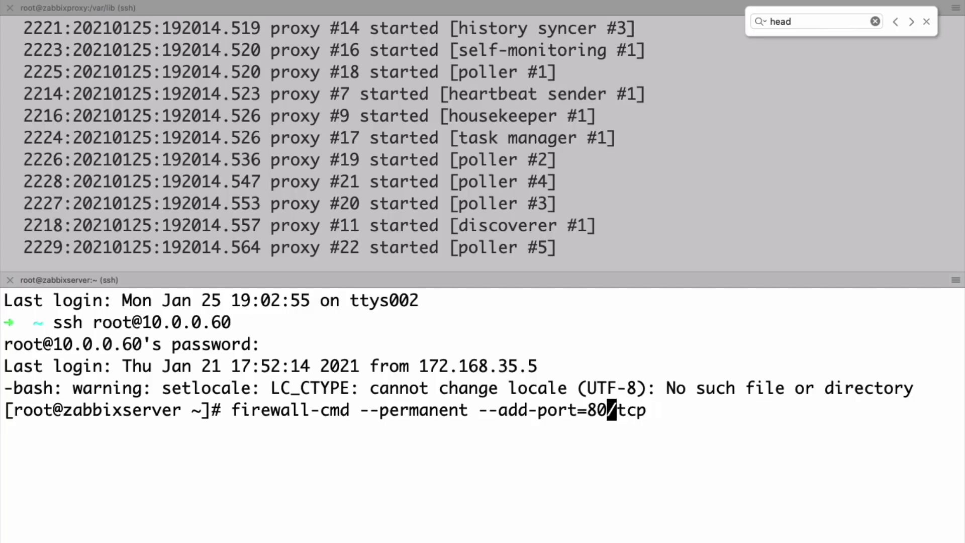
key("BackSpace")
key("BackSpace")
type("10051")
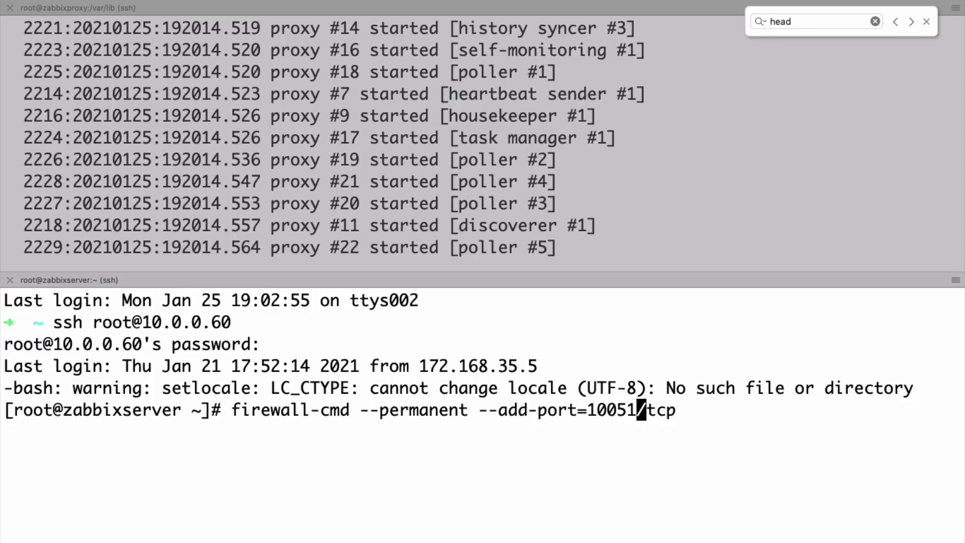
key("Return")
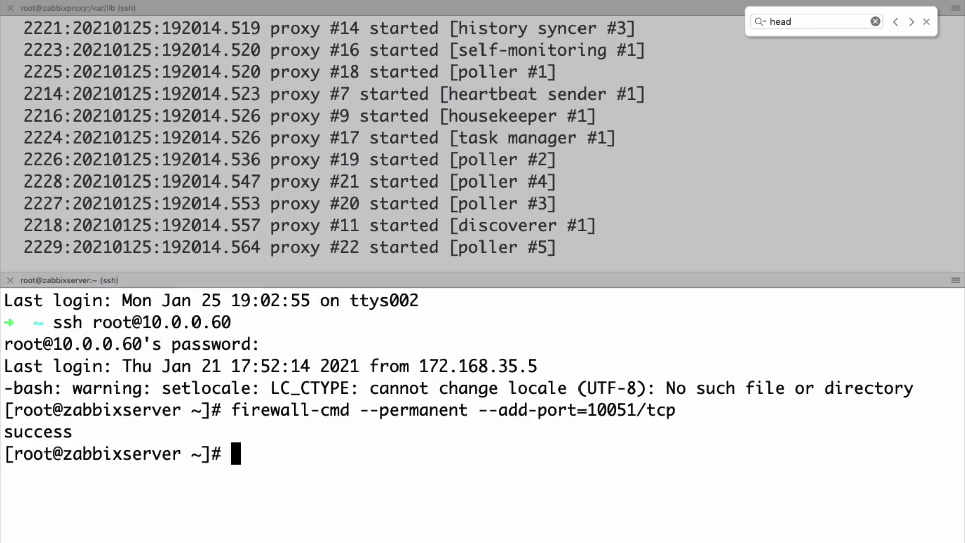
Step: Reload the Zabbix server's firewall rules with firewall-cmd --reload
type("firewall-cmd --rel")
type("oad")
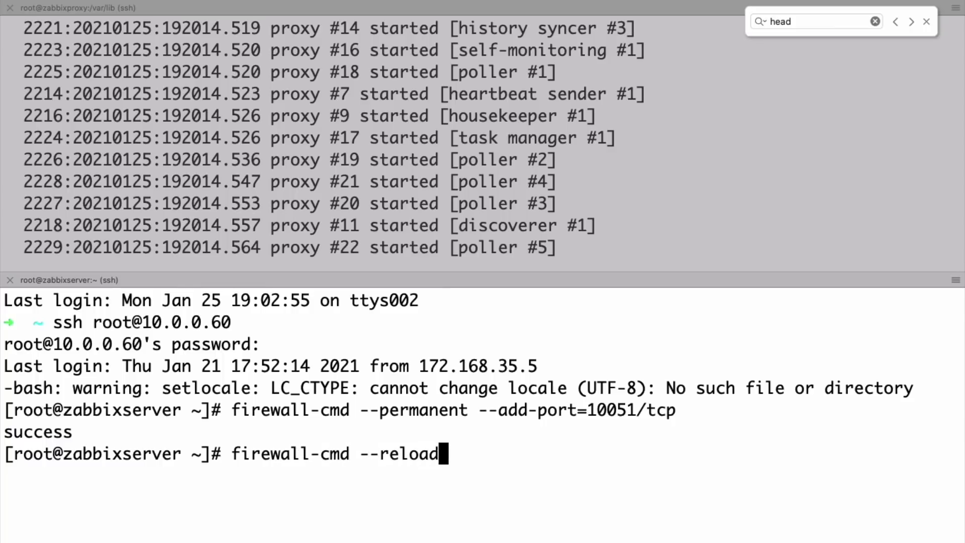
key("Return")
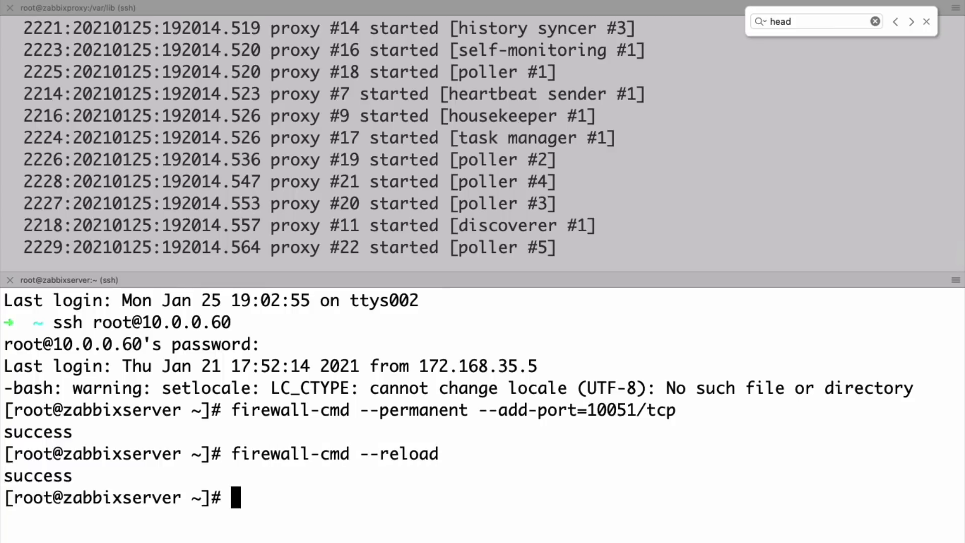
Step: Examine the newest messages in the followed proxy log, and dismiss the terminal search
left_click(441, 224)
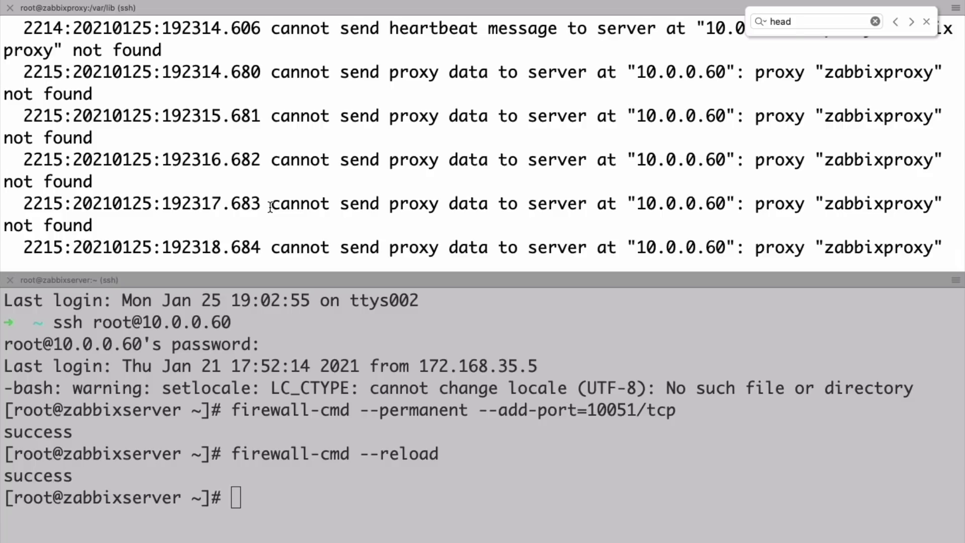
left_click_drag(270, 207, 351, 205)
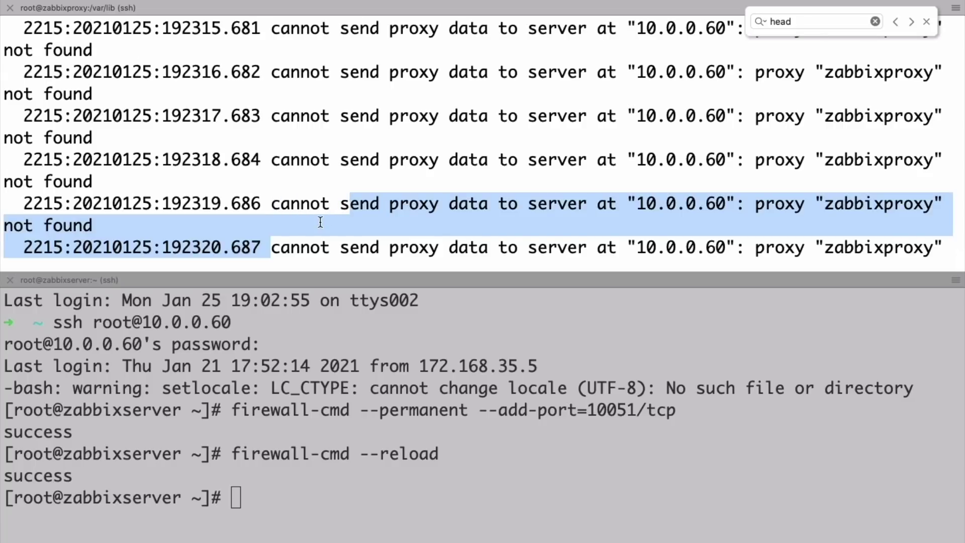
left_click_drag(950, 249, 716, 226)
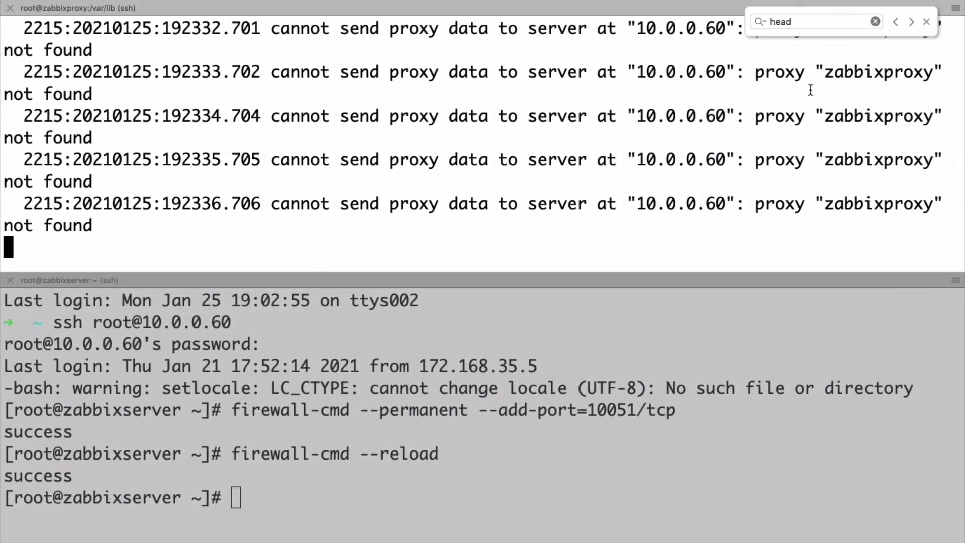
left_click(926, 21)
Step: Switch to the Zabbix web frontend in the browser and open the proxies list under administration
key("super+Tab")
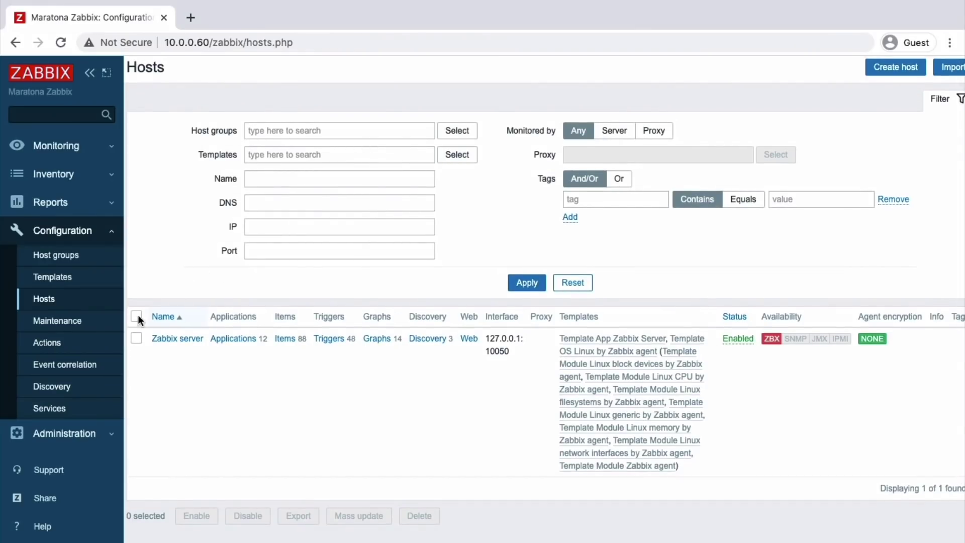
left_click(64, 433)
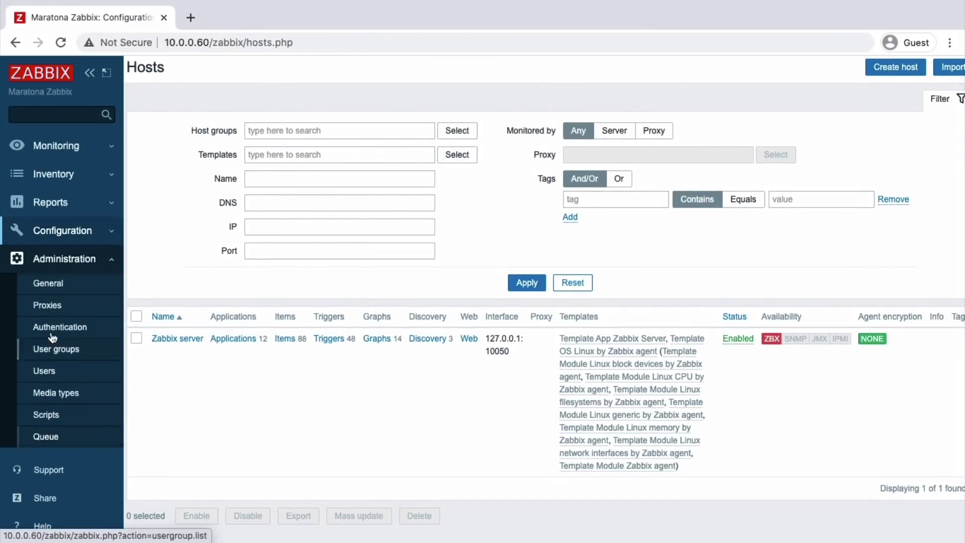
left_click(47, 305)
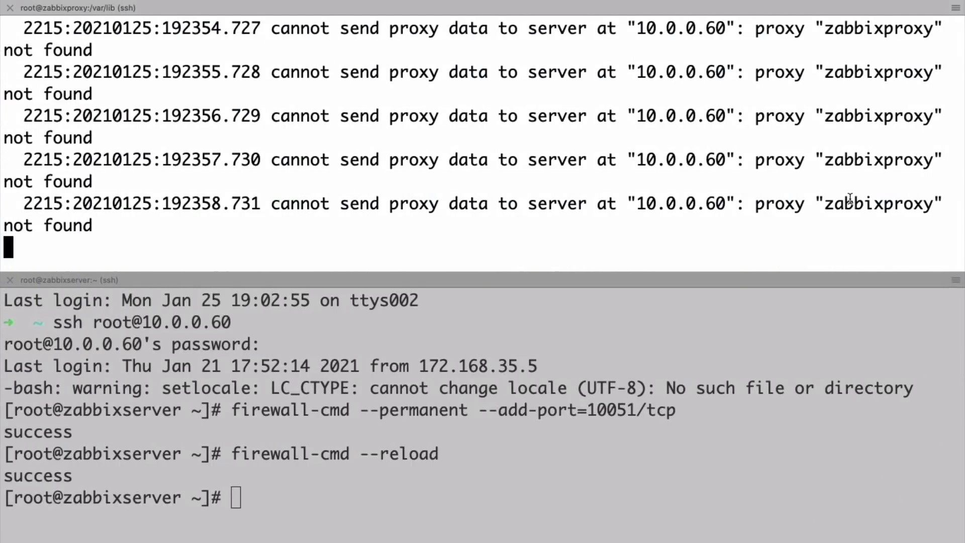
Step: Copy the proxy name from the log and enter it as the name of a new proxy in the Zabbix web frontend
double_click(850, 200)
key("super+c")
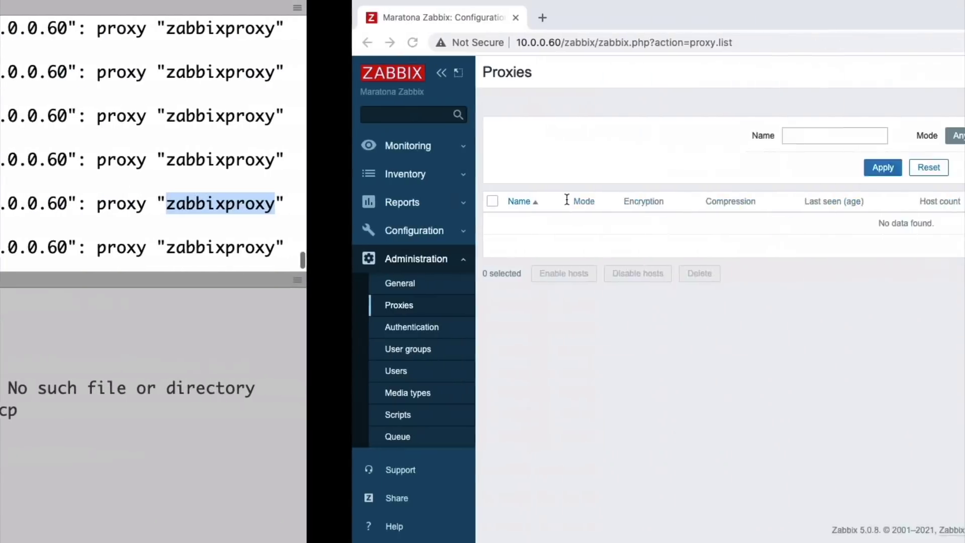
key("ctrl+Right")
left_click(936, 78)
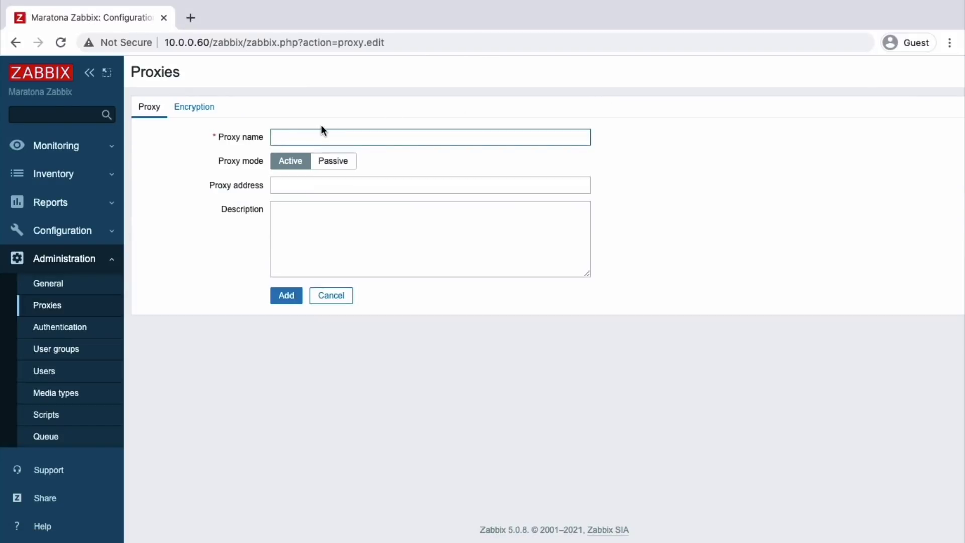
key("super+v")
left_click_drag(337, 136, 243, 137)
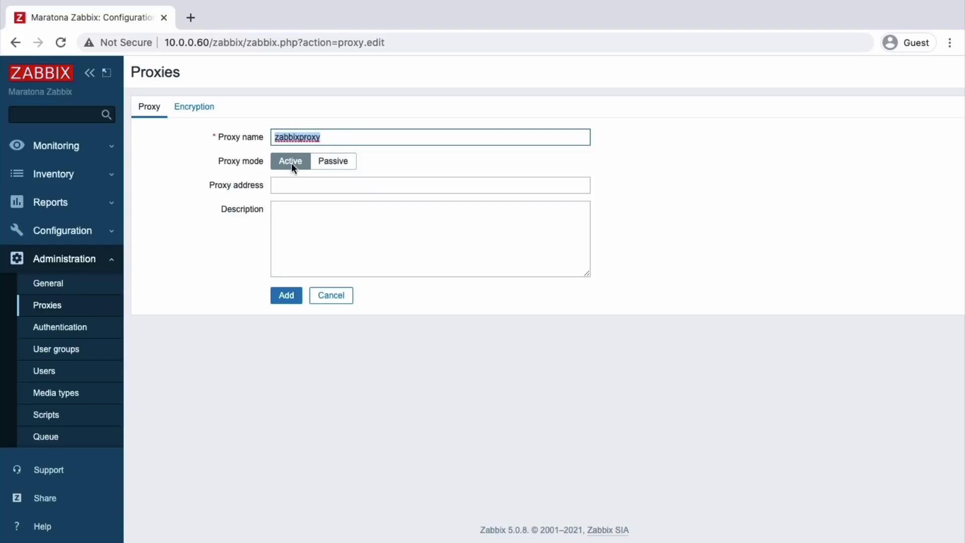
Step: Compare the entered proxy name with the one in the terminal log, and add zabbixproxy as an active proxy without an address
left_click(299, 182)
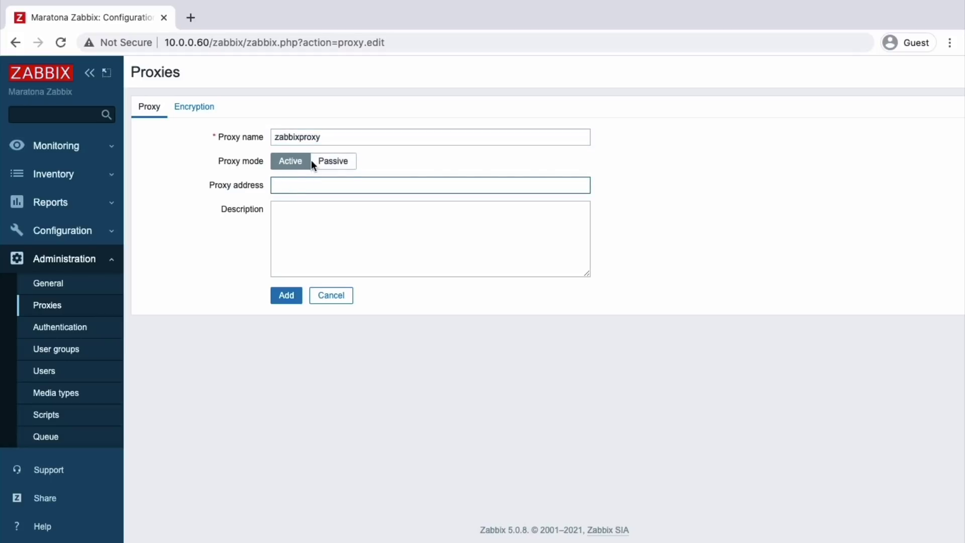
double_click(329, 137)
key("ctrl+Left")
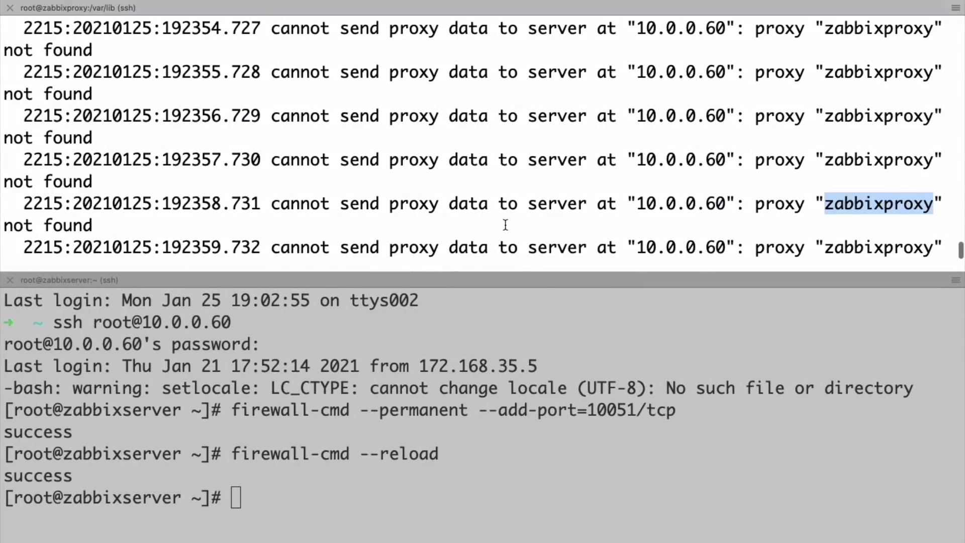
left_click_drag(756, 247, 923, 247)
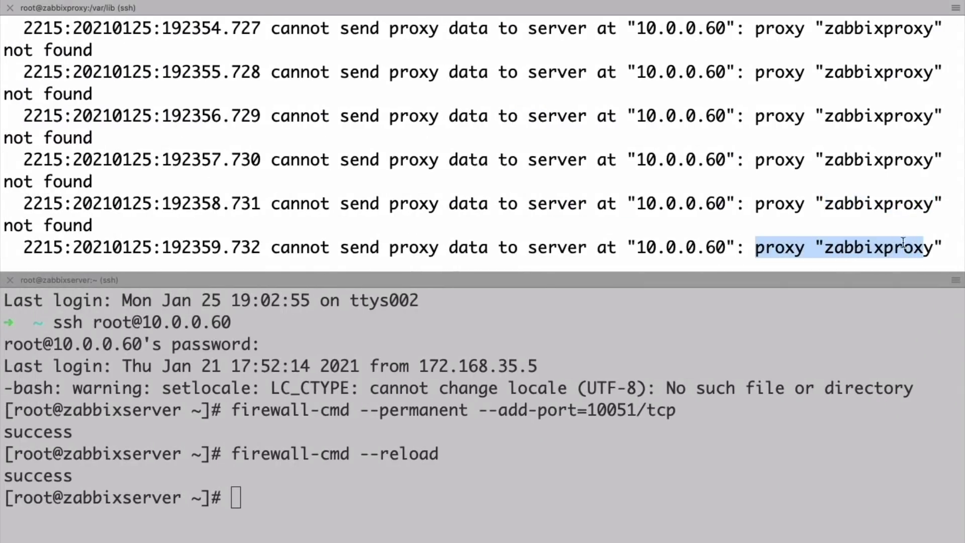
key("ctrl+Right")
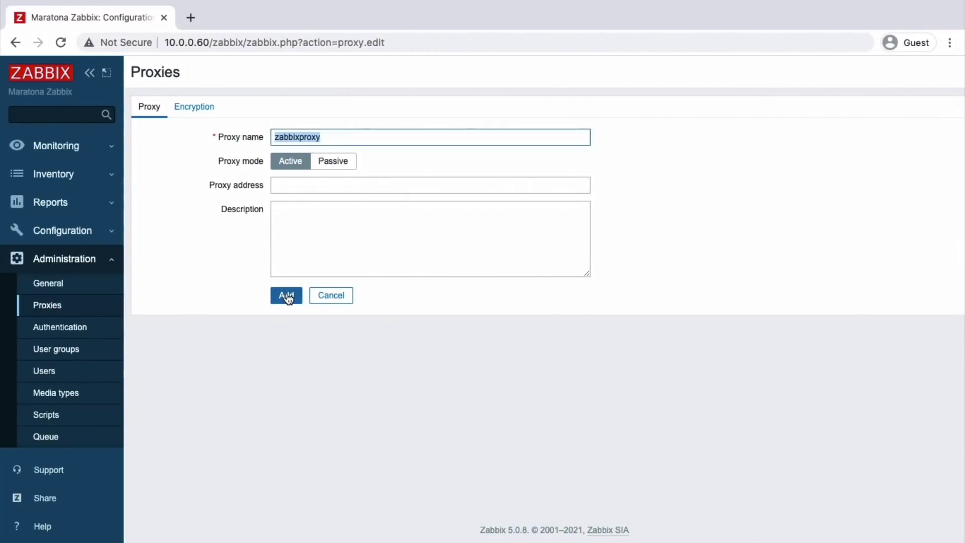
left_click(286, 296)
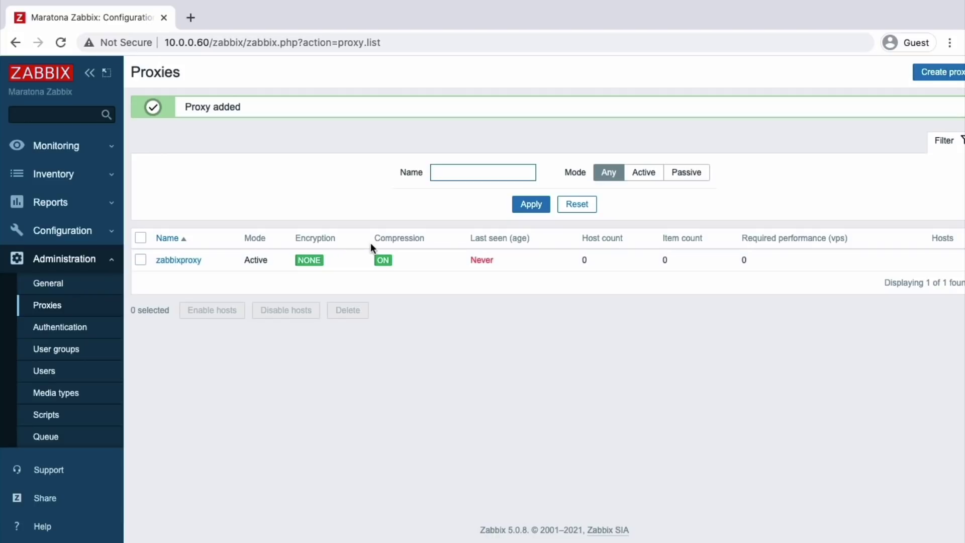
Step: Check when zabbixproxy was last seen in the proxies list, and reapply the unchanged filter to refresh it
left_click_drag(468, 241, 542, 242)
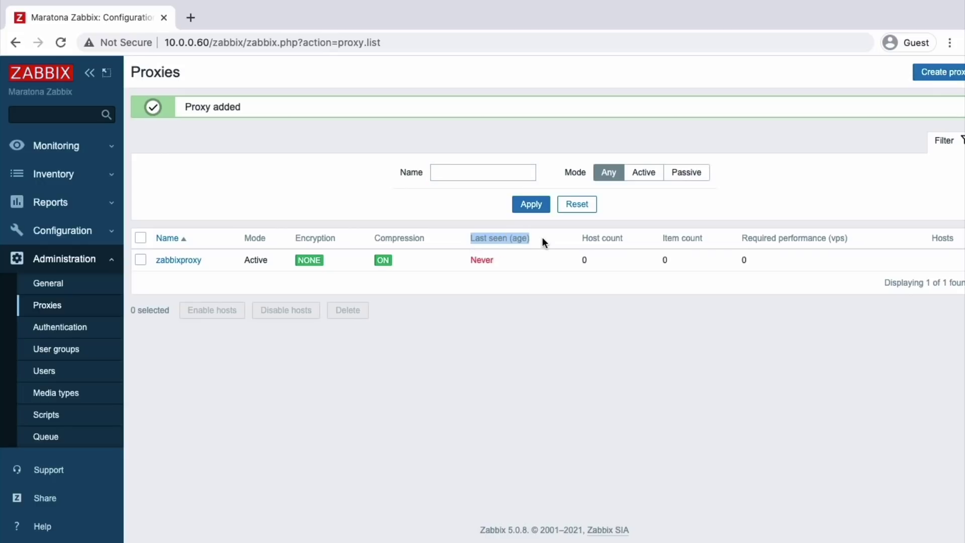
left_click(500, 266)
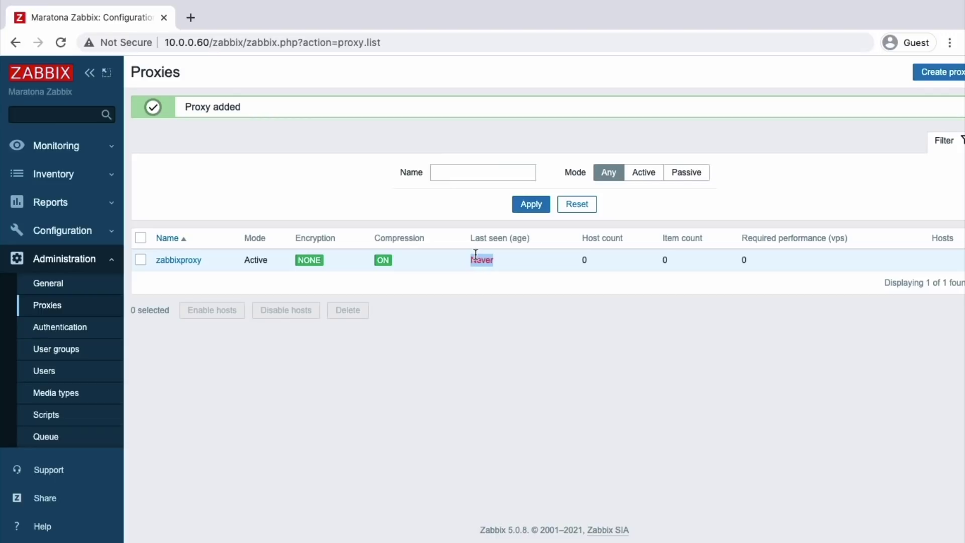
left_click(500, 254)
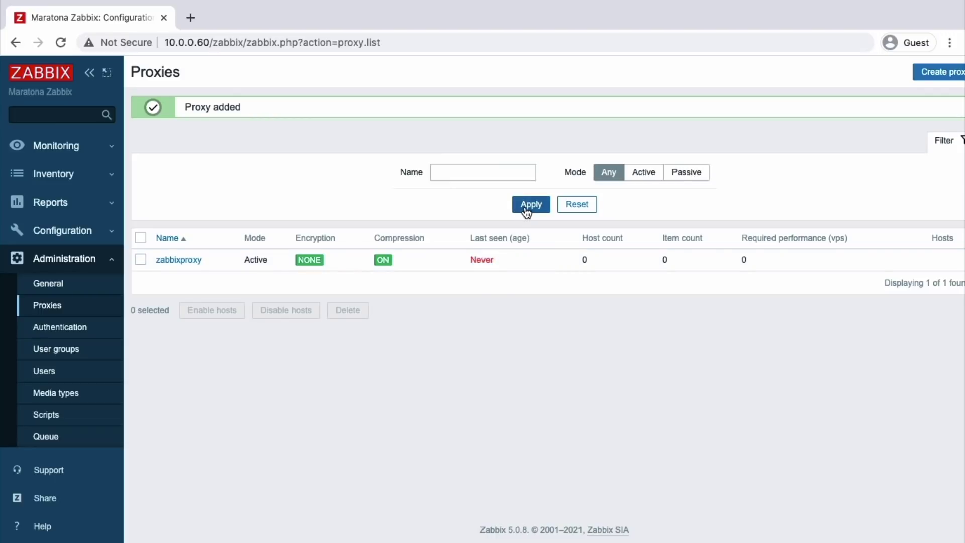
left_click(526, 210)
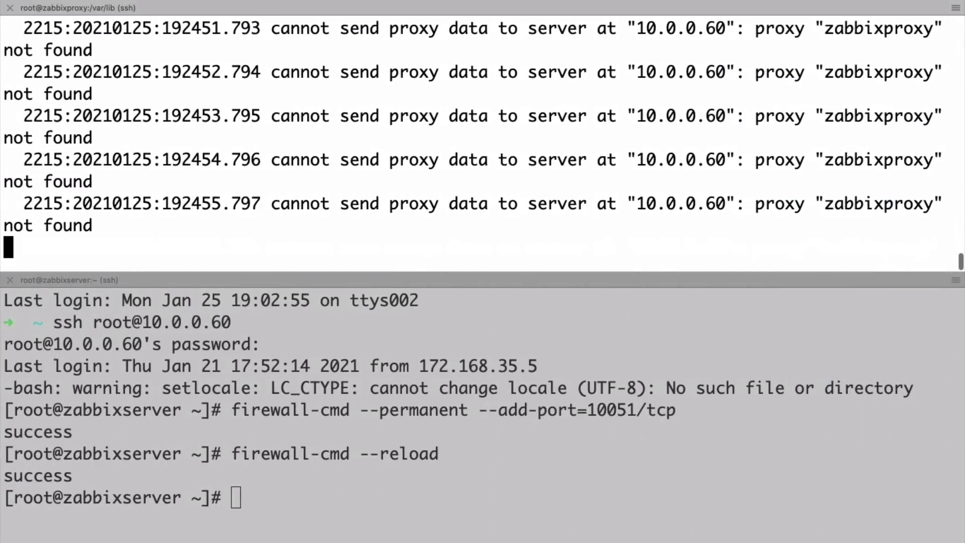
Step: Stop following the log in the proxy's terminal and restart the proxy with service zabbix-proxy restart
key("ctrl+c")
key("ctrl+c")
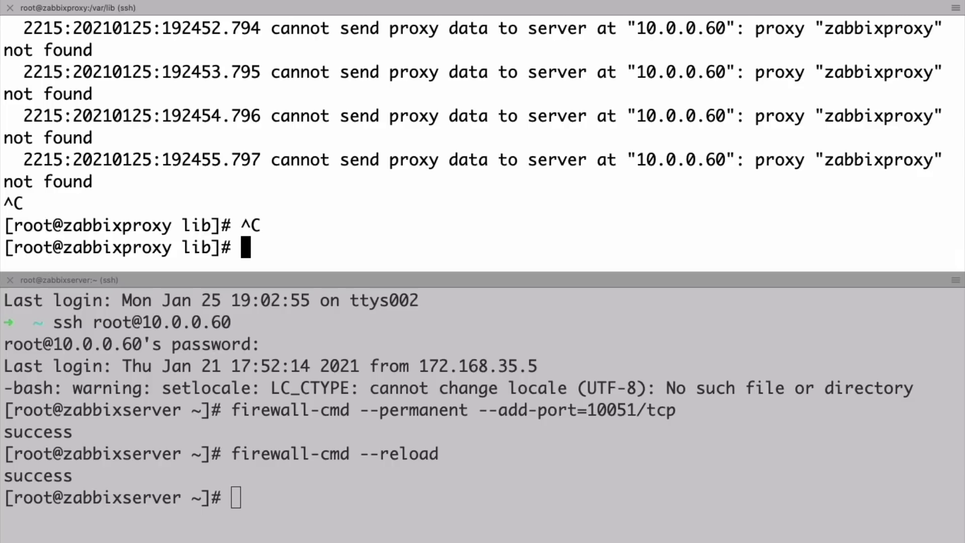
type("service zabbi")
type("x-pon")
key("BackSpace")
key("BackSpace")
type("roxy")
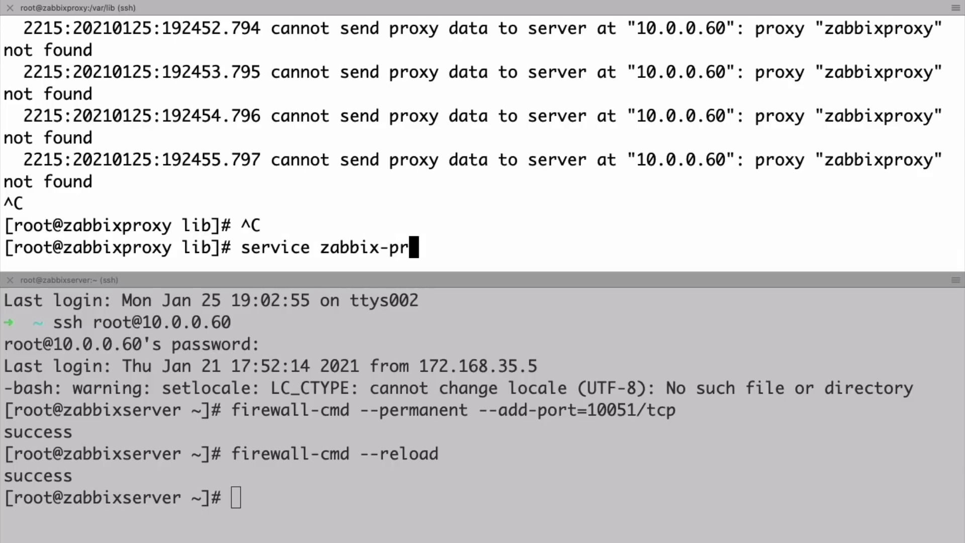
type(" restart")
key("Return")
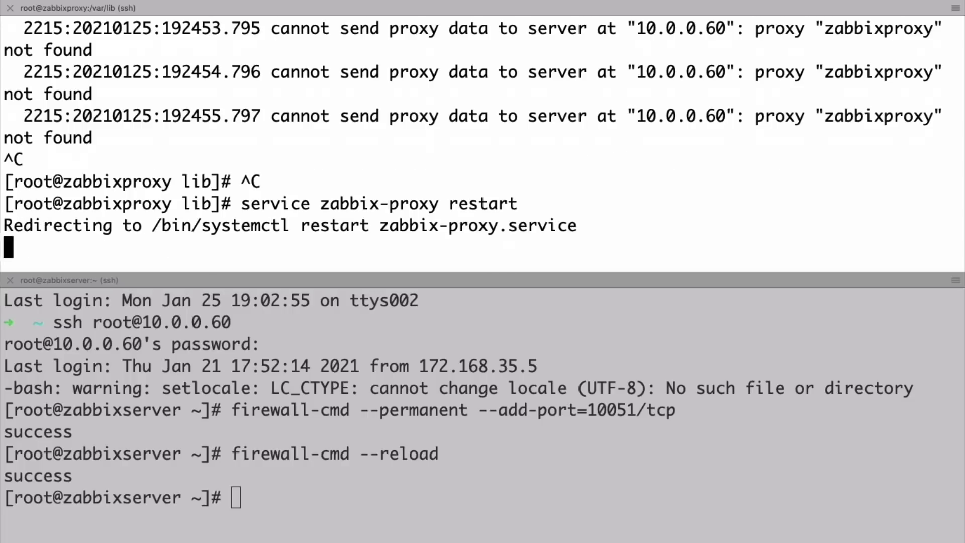
Step: Follow the proxy log again by recalling the earlier tail command from the shell history
key("ctrl+r")
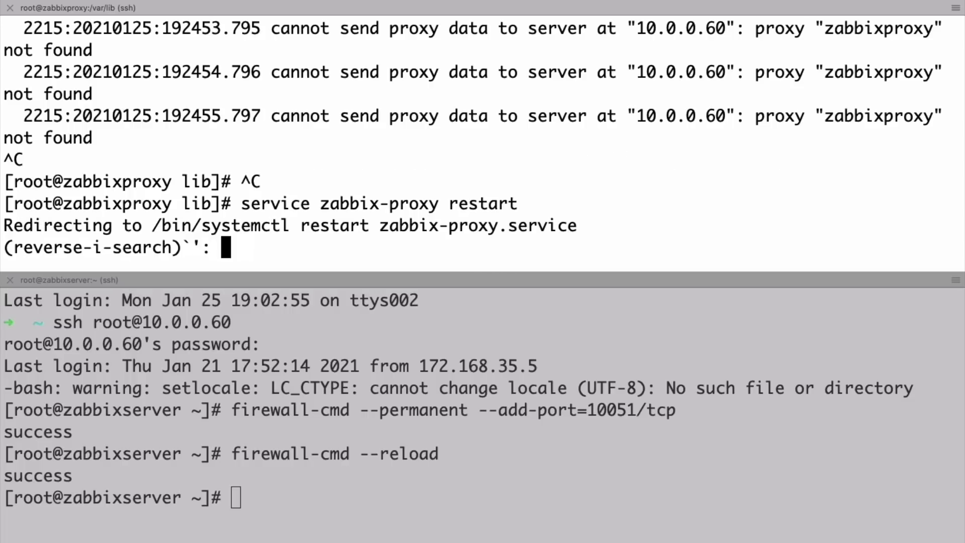
type("tail")
key("Return")
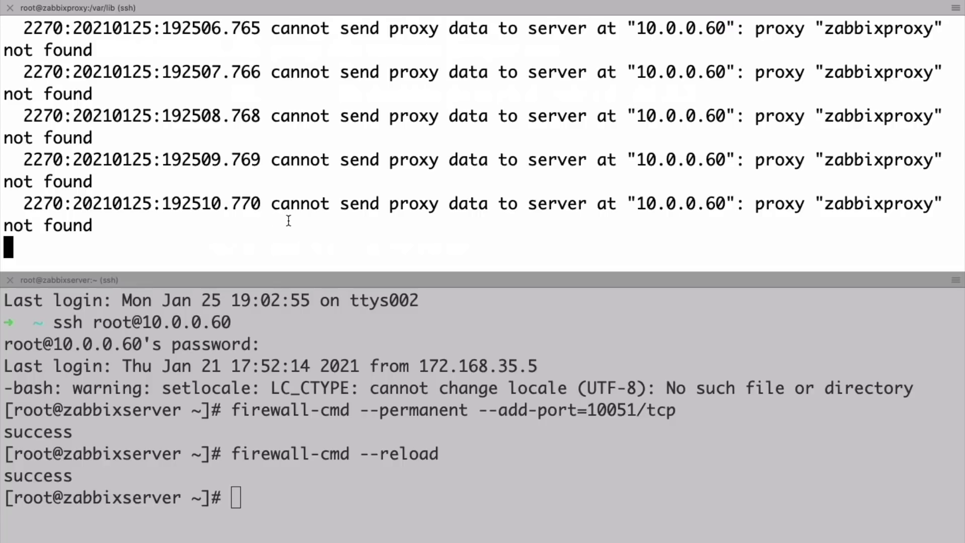
Step: Stop following the log and try to test the connection to the Zabbix server with telnet 10.0.0.60 10051
key("ctrl+c")
key("ctrl+c")
key("ctrl+c")
type("tel")
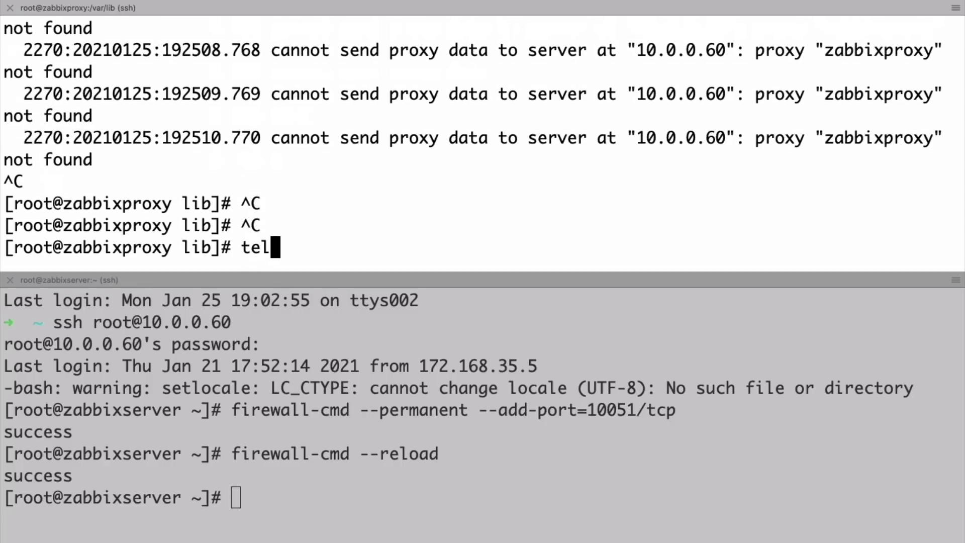
type("net 10.0.0.60")
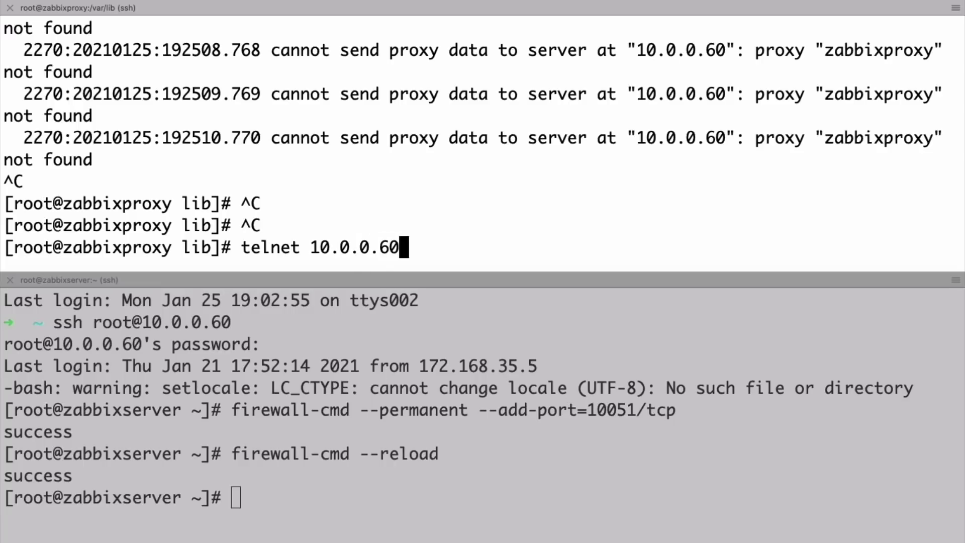
type(" 10051")
key("Return")
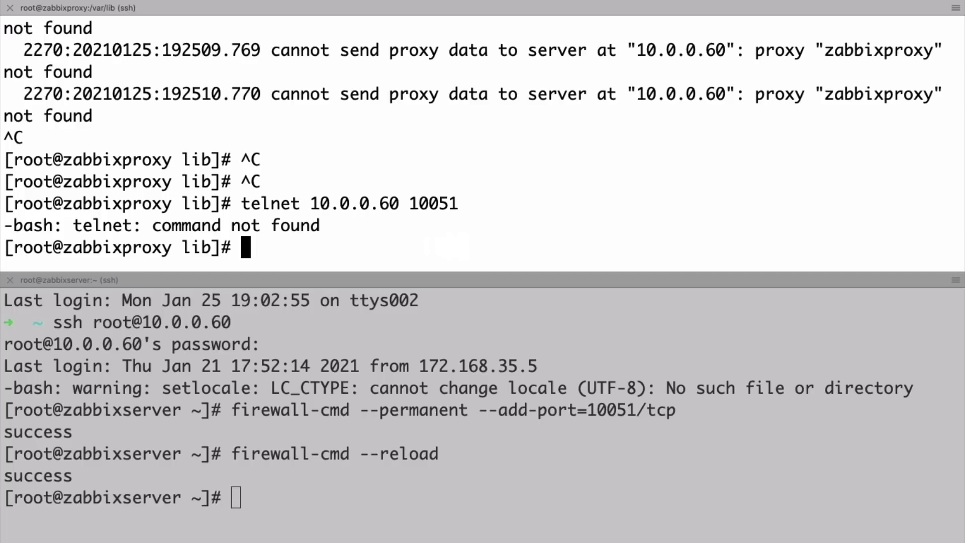
Step: Install the telnet package on the proxy machine with yum install -y telnet
type("yum ")
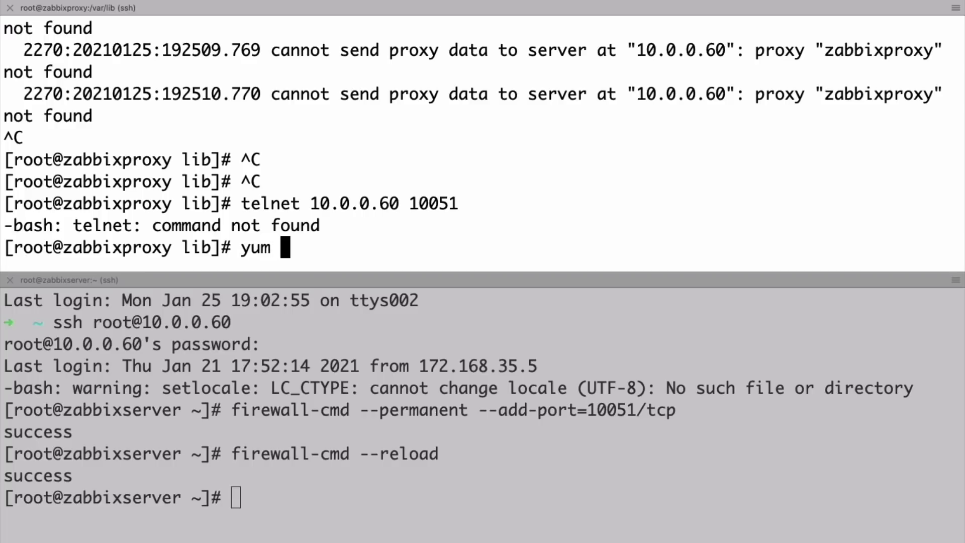
type("install -")
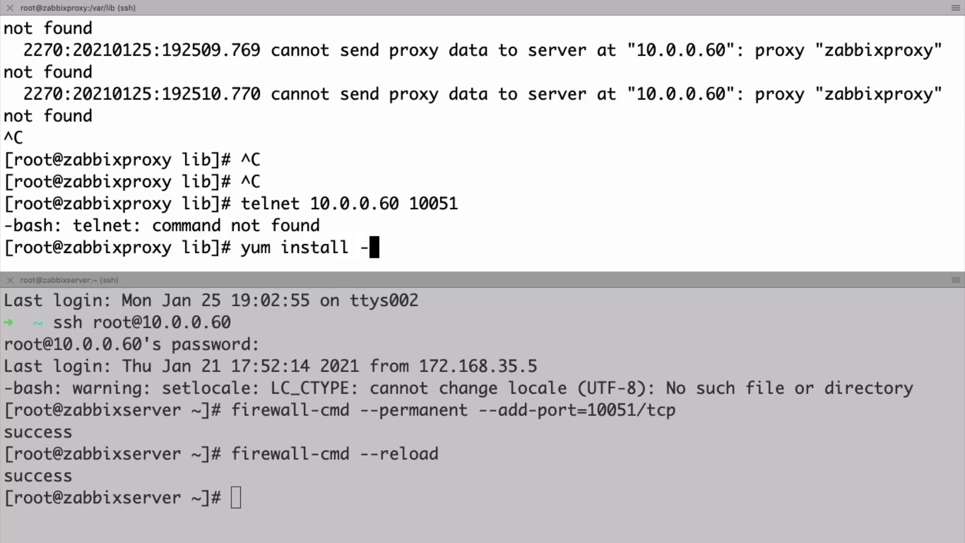
type("y telnet")
key("Return")
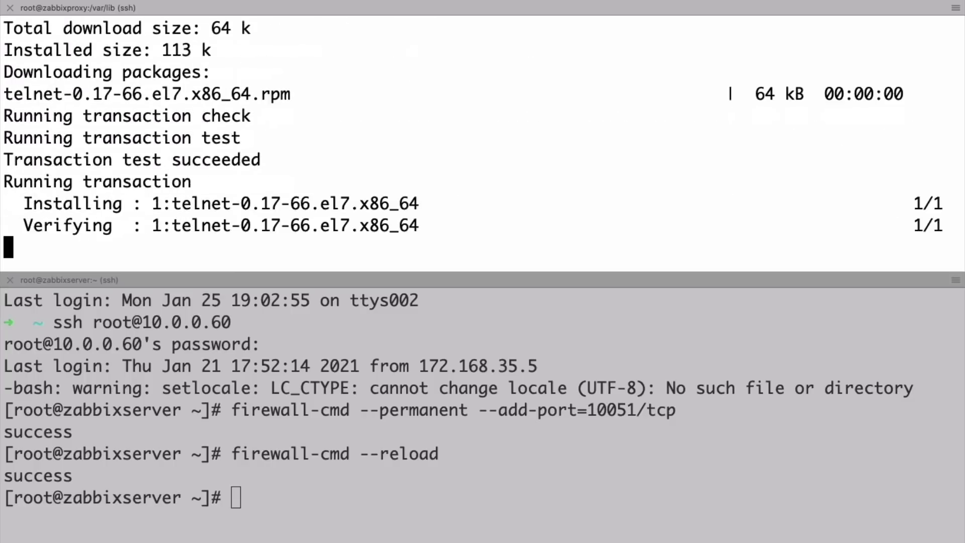
Step: Test the server port from the proxy with telnet 10.0.0.60 10051, and close the connection
type("tel")
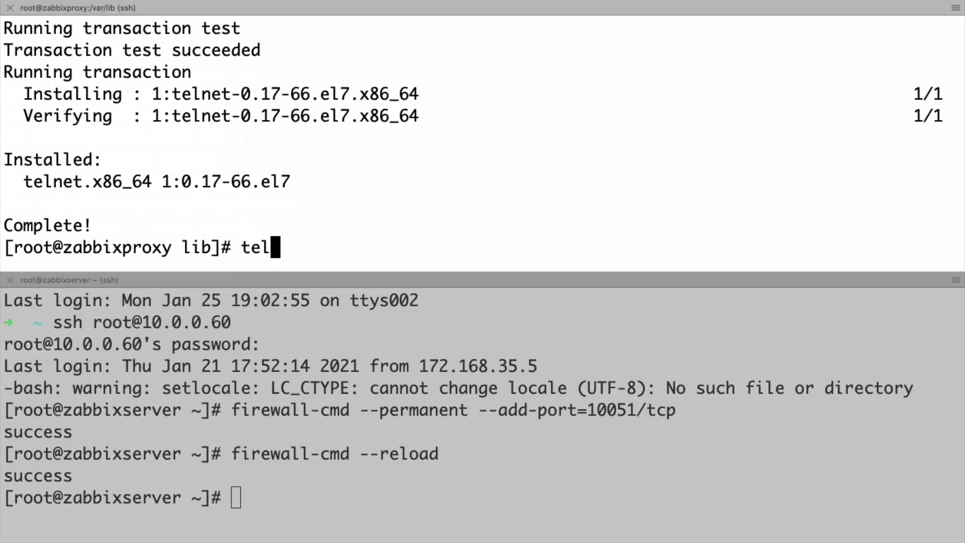
type("net 10.0.0.5")
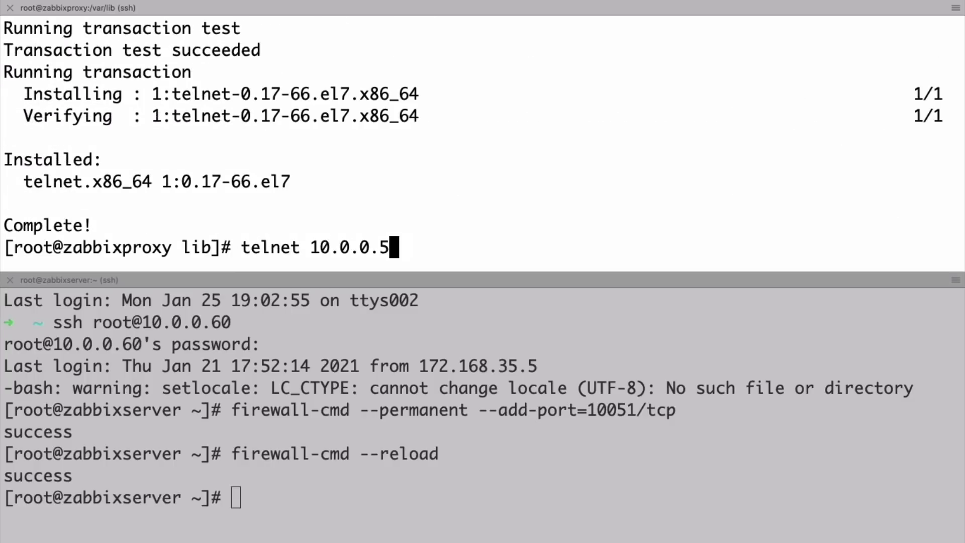
key("BackSpace")
type("60 10051")
key("Return")
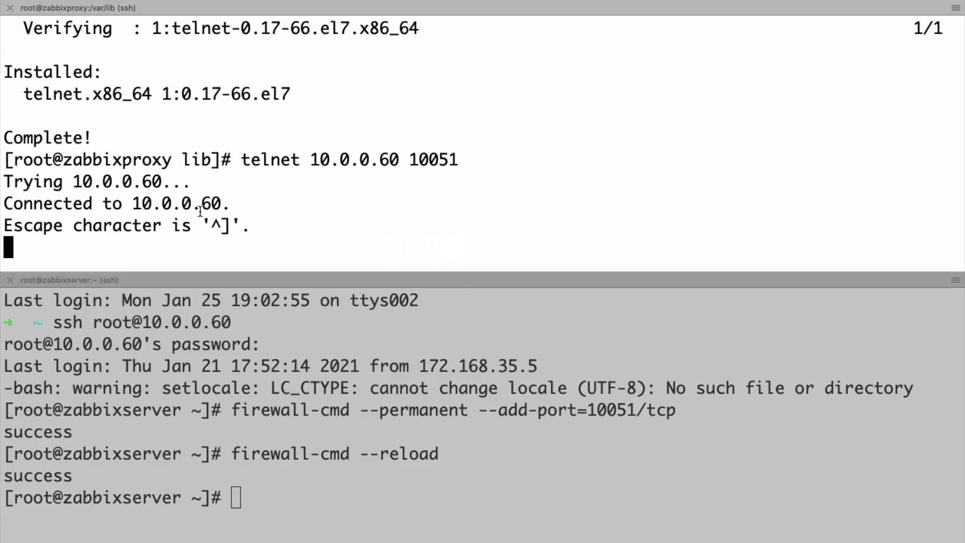
key("ctrl+c")
Step: Follow the proxy log with tail -f /var/log/zabbix/zabbix_proxy.log
type("t")
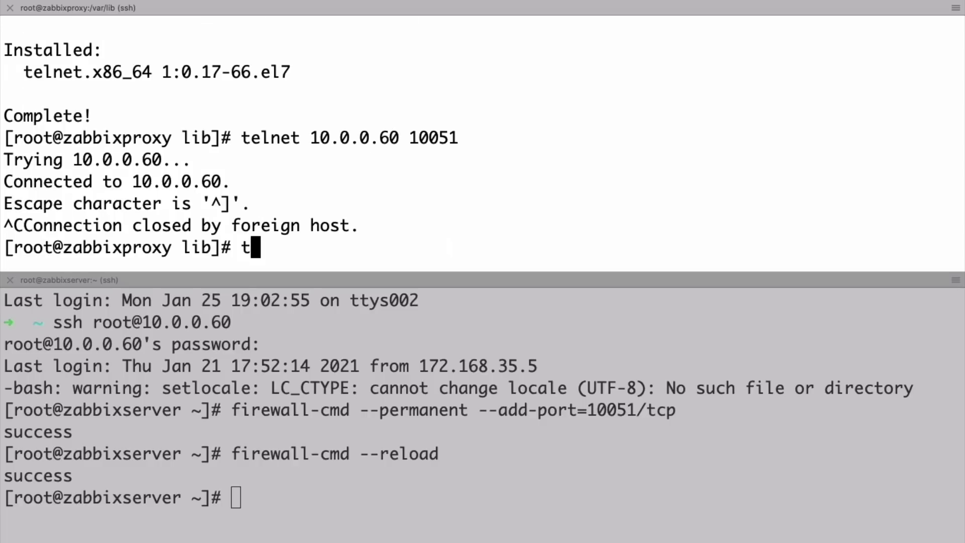
type("ail -f /var//log")
key("BackSpace")
key("BackSpace")
key("BackSpace")
key("BackSpace")
key("BackSpace")
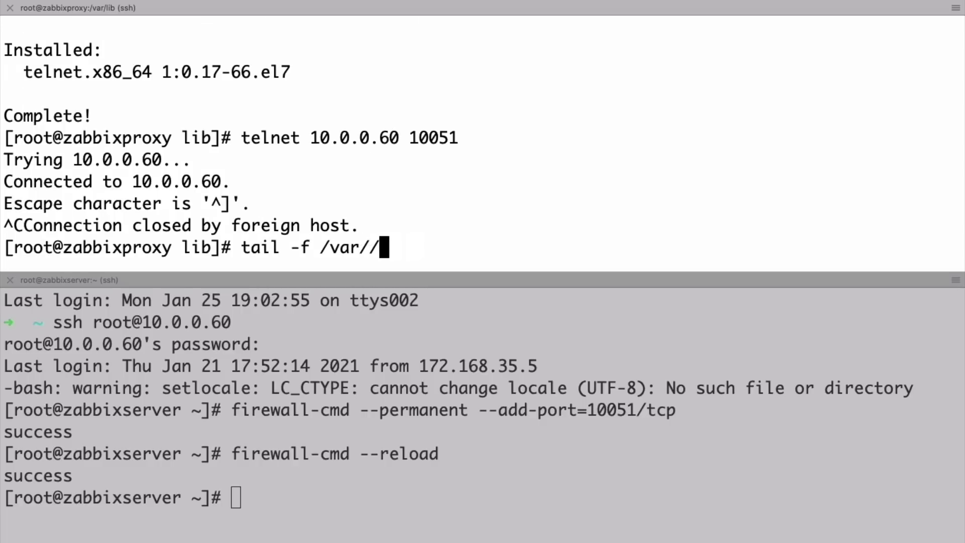
type("/log/zabbix/zab")
key("Tab")
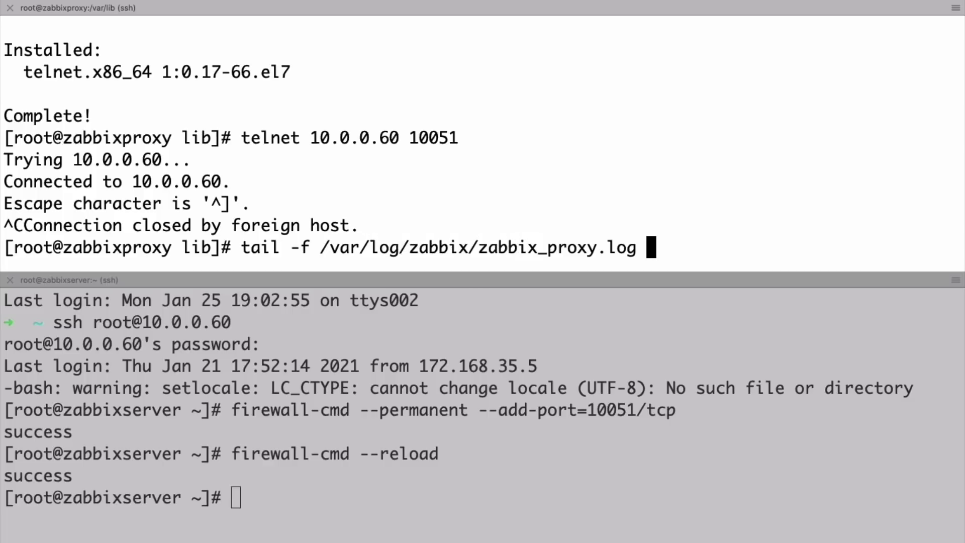
key("Return")
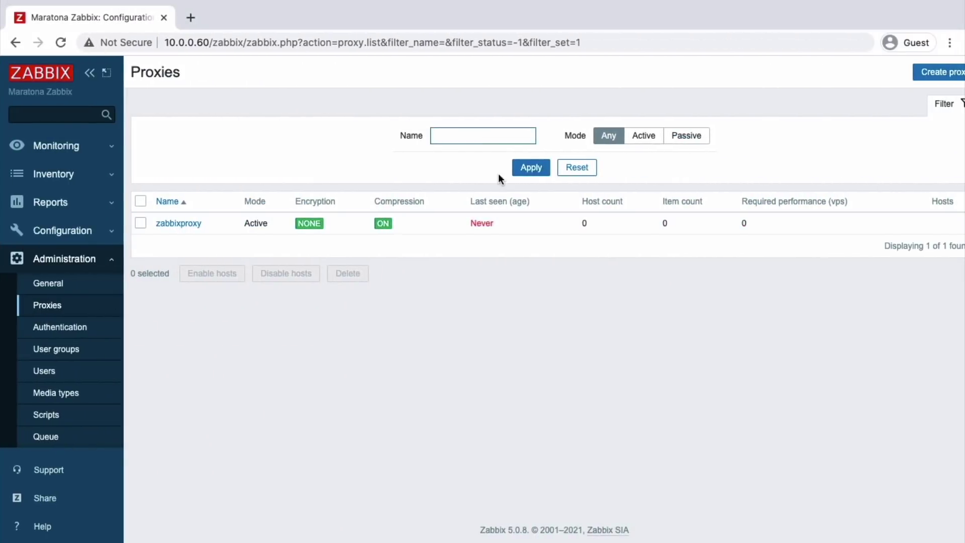
Step: Refresh the proxies list in the web frontend to check zabbixproxy, and start creating a new host in the hosts configuration
left_click(527, 167)
left_click_drag(190, 225, 156, 224)
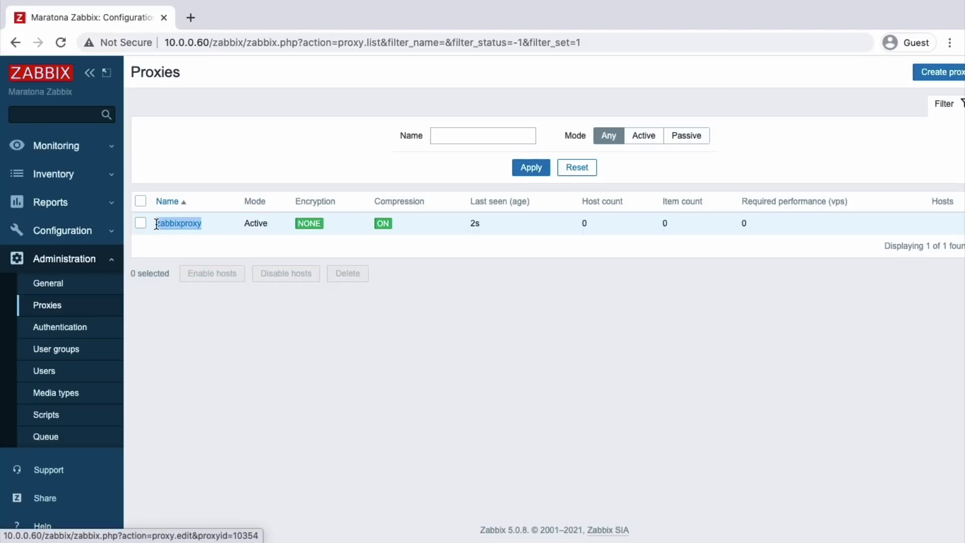
left_click(65, 231)
left_click(57, 294)
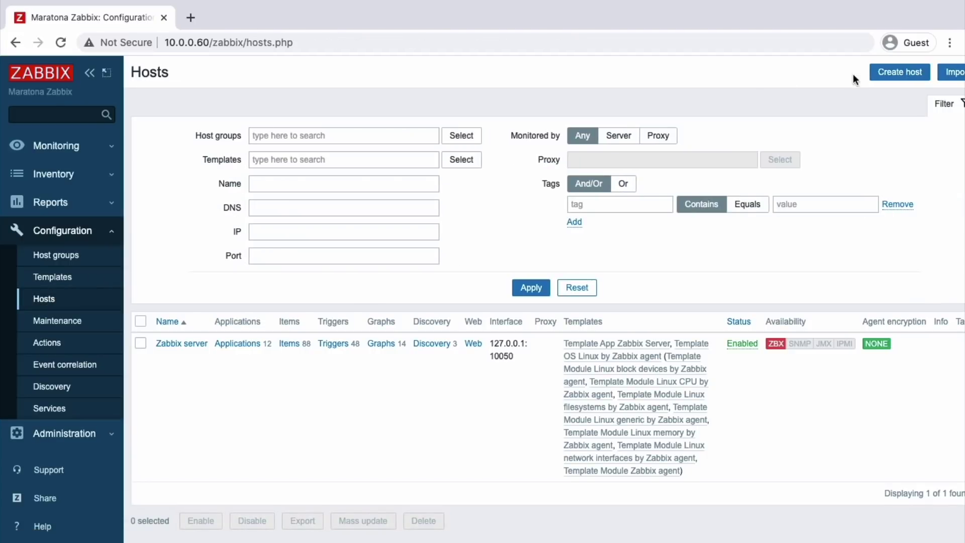
left_click(879, 76)
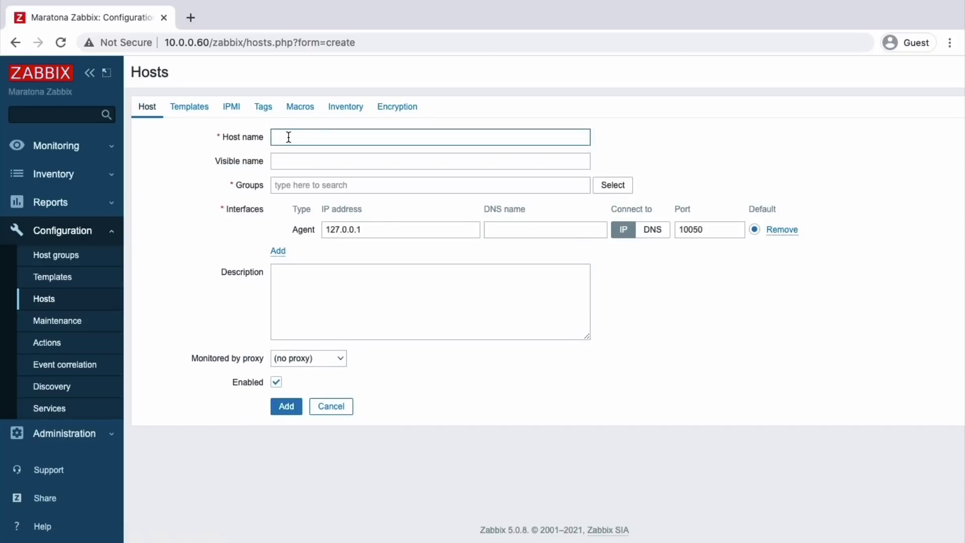
Step: Name the new host zabbixproxy and assign it to a new host group called Zabbix proxys
key("ctrl+v")
left_click(297, 185)
type("Zabbix")
type("proxys")
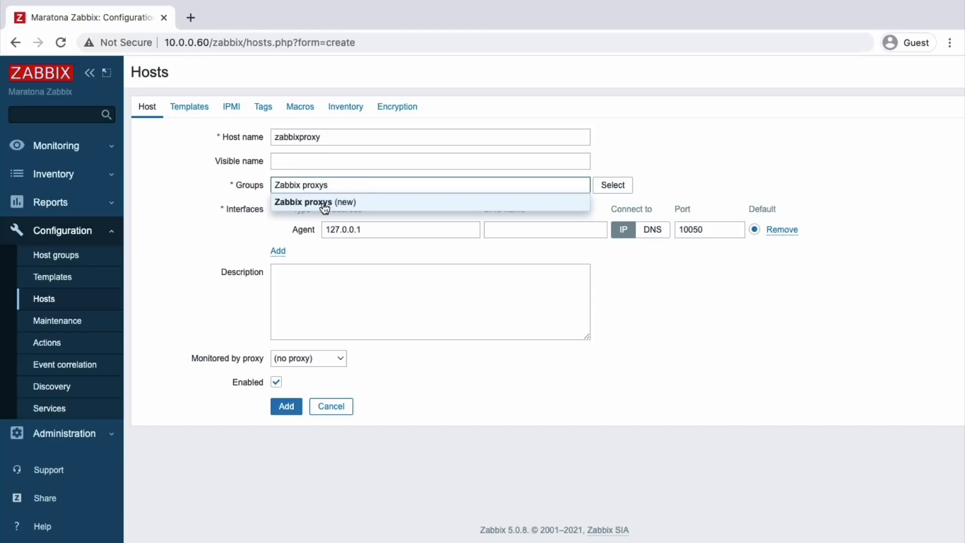
left_click(322, 202)
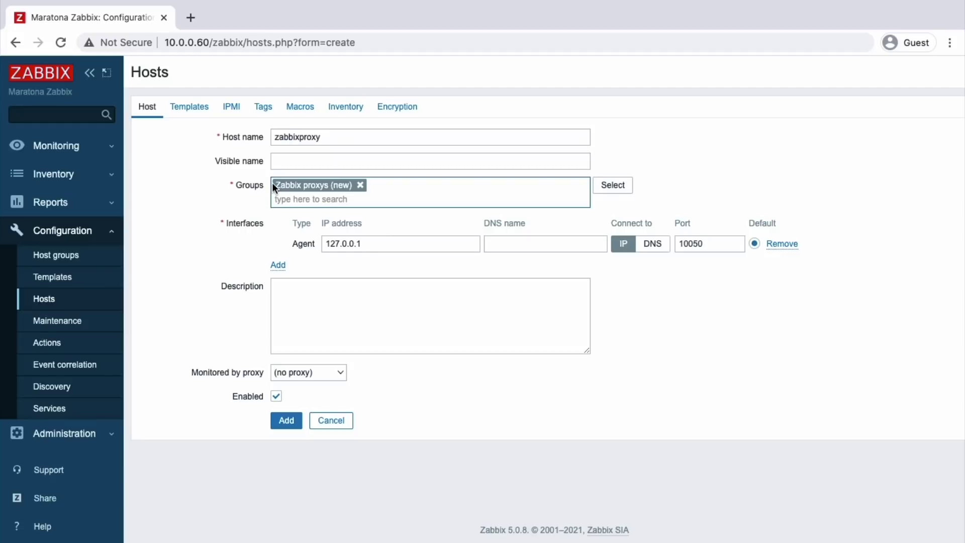
Step: Set the new host to be monitored by the proxy zabbixproxy
double_click(368, 243)
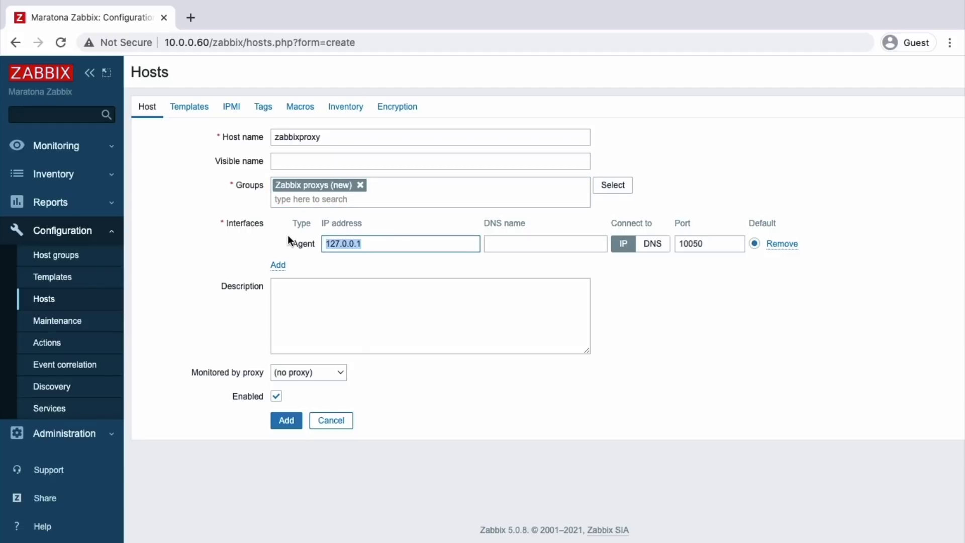
left_click_drag(374, 243, 330, 244)
left_click_drag(383, 241, 312, 240)
left_click_drag(193, 374, 266, 369)
left_click(307, 370)
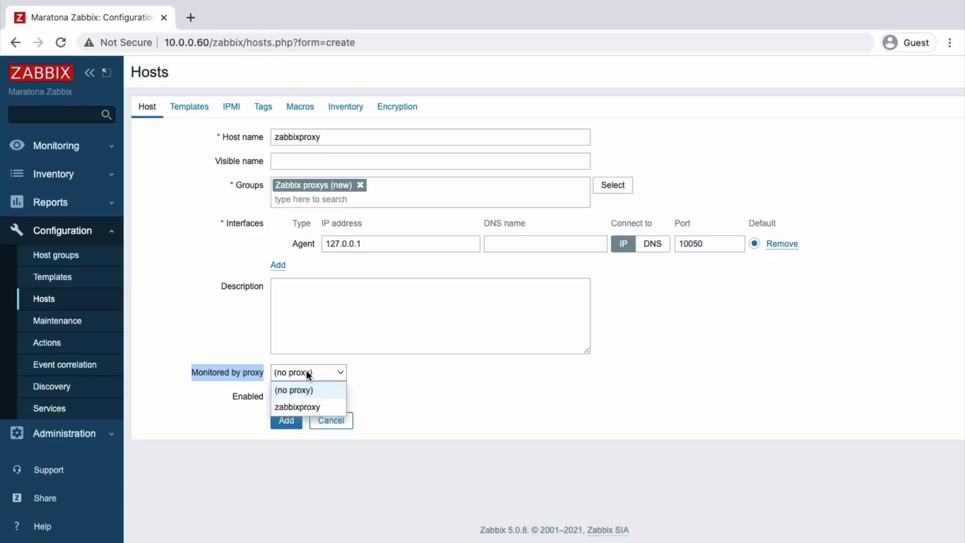
left_click(299, 405)
left_click(381, 379)
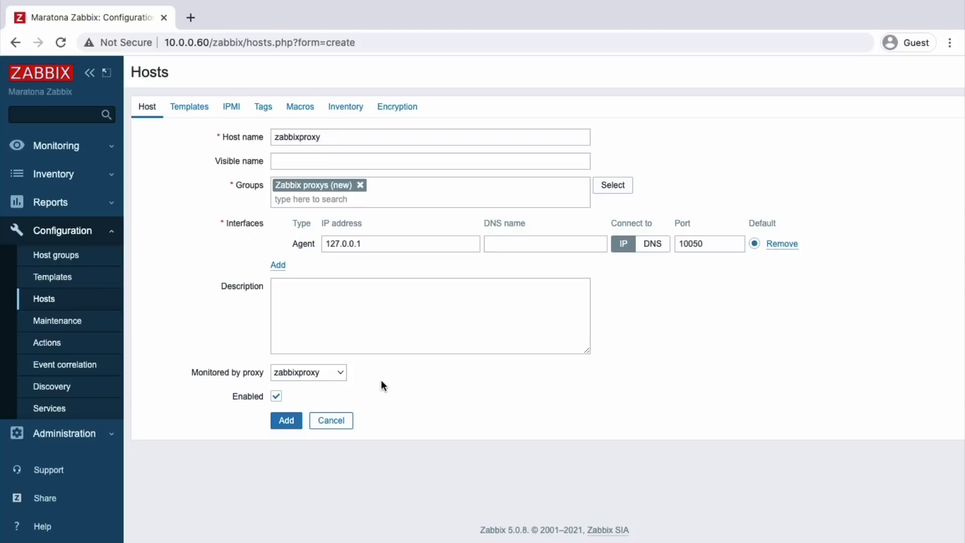
left_click(321, 372)
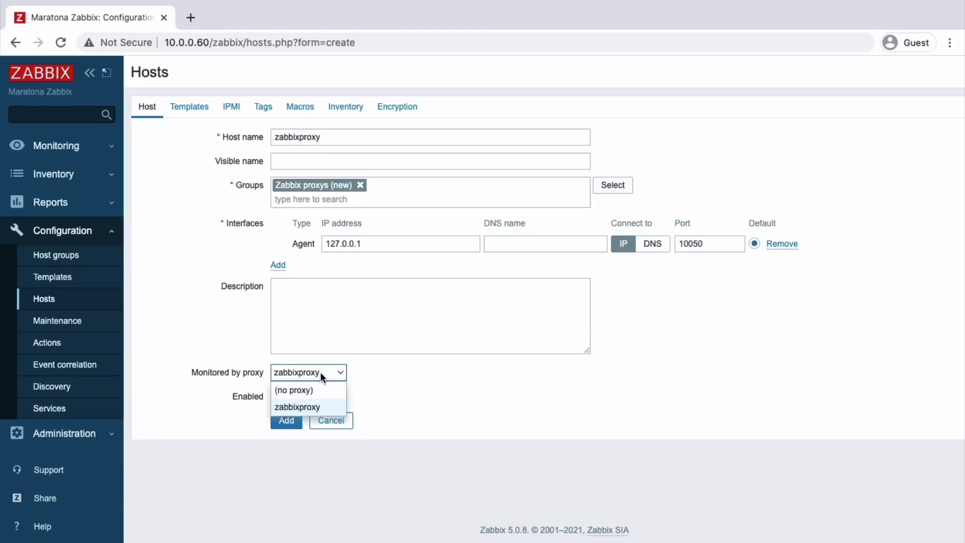
left_click(396, 394)
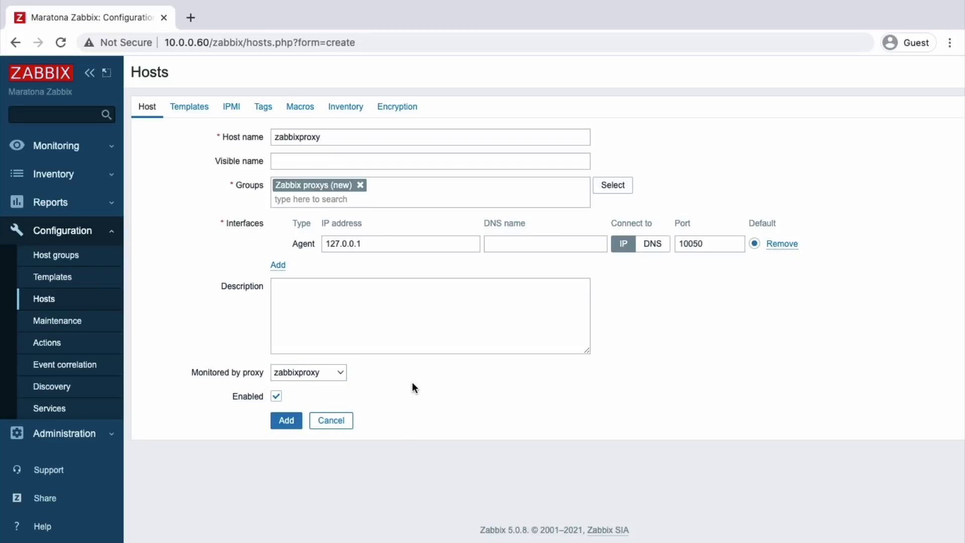
left_click(380, 328)
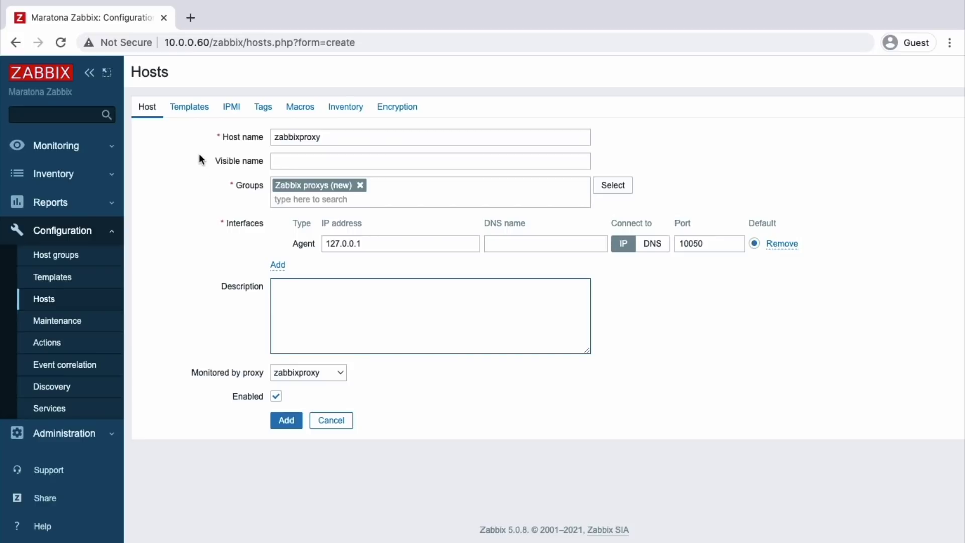
Step: Link the template Template App Zabbix Proxy to the new host, and add the host
left_click(207, 136)
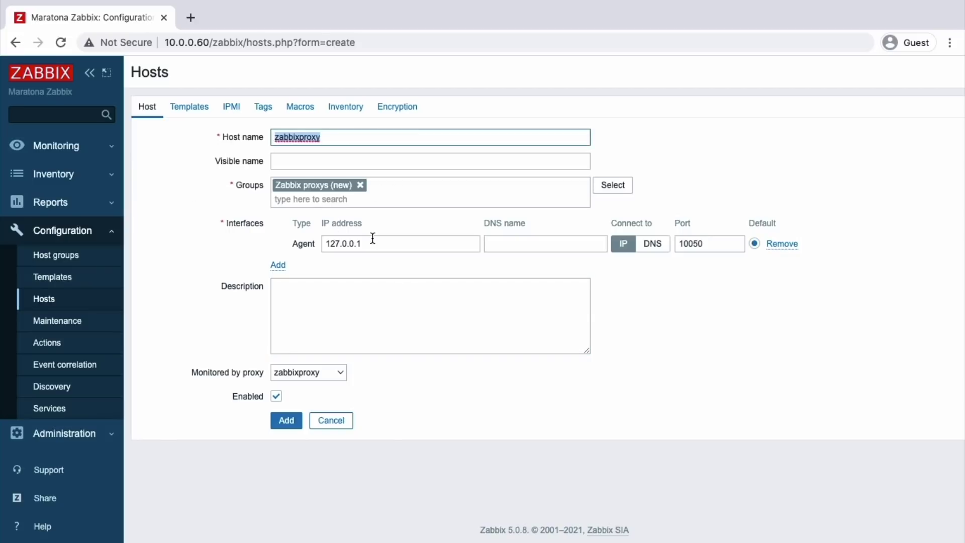
left_click(325, 243)
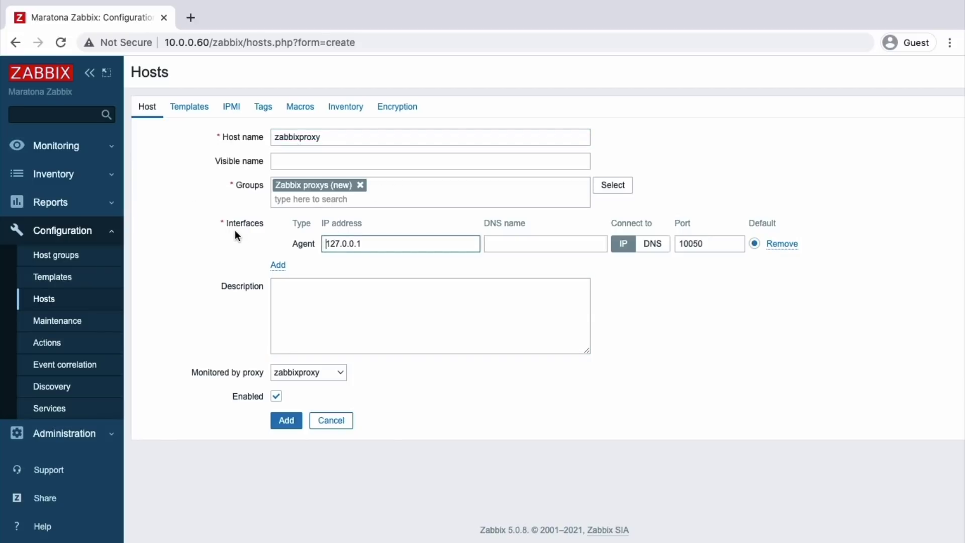
left_click(180, 106)
left_click(305, 170)
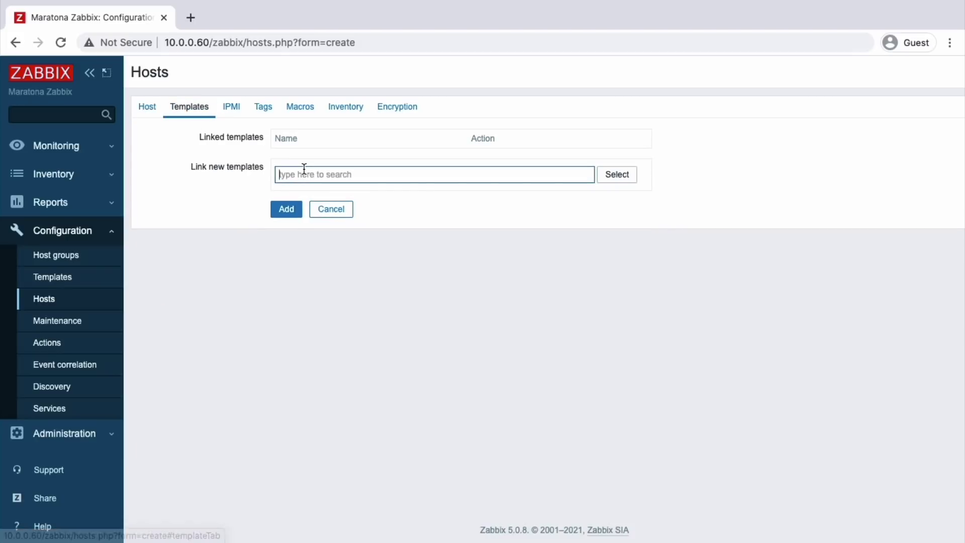
type("Proxy")
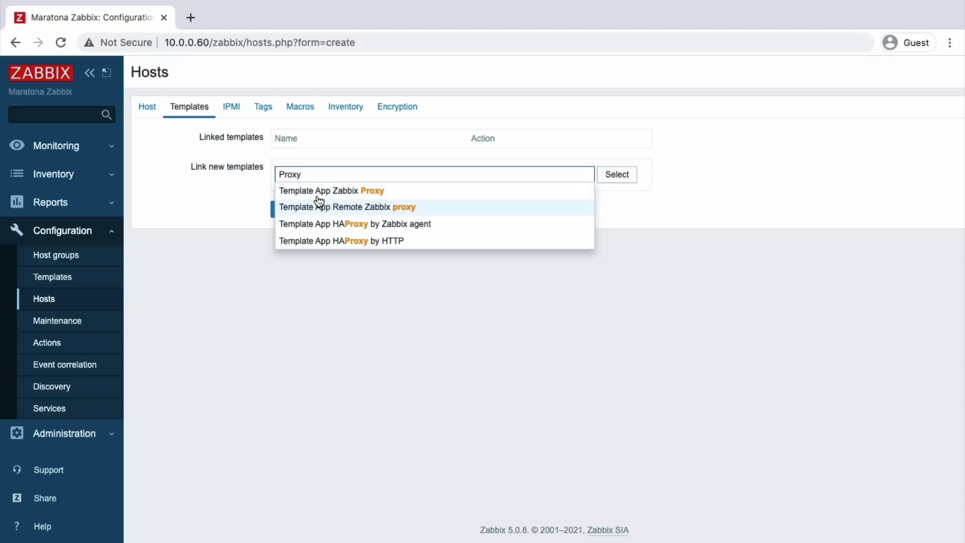
left_click(322, 195)
left_click(286, 223)
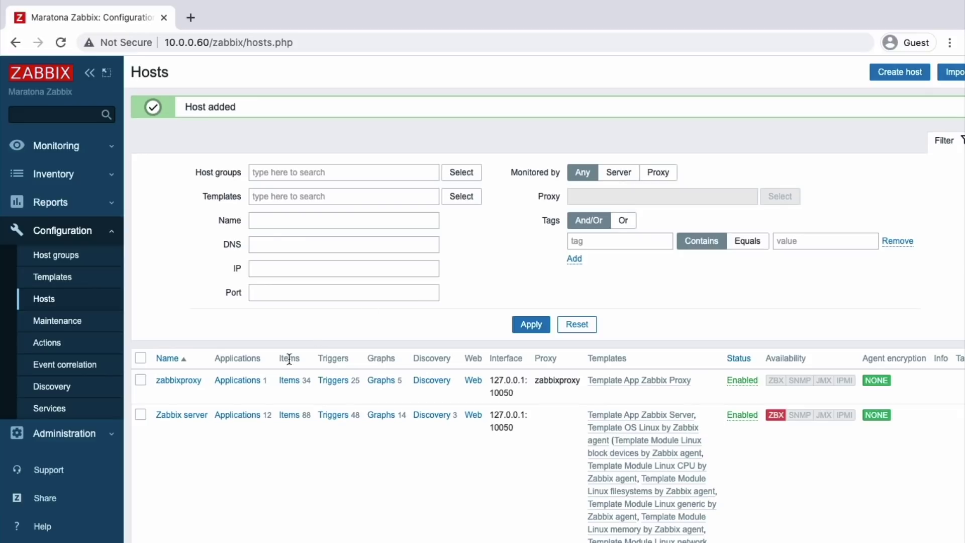
Step: Open the items of the zabbixproxy host, select one of them, and execute its check immediately
left_click(287, 382)
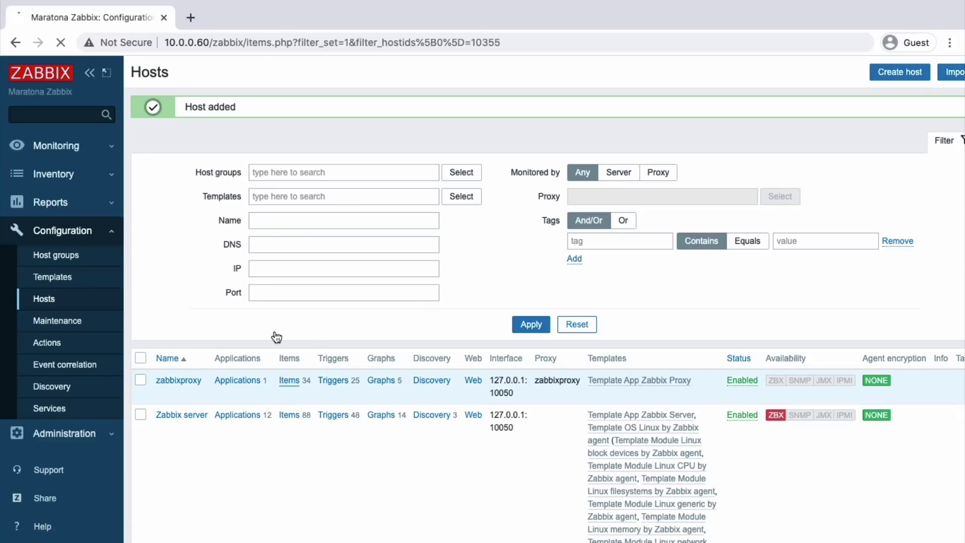
key("ctrl+Right")
key("ctrl+Left")
key("ctrl+Left")
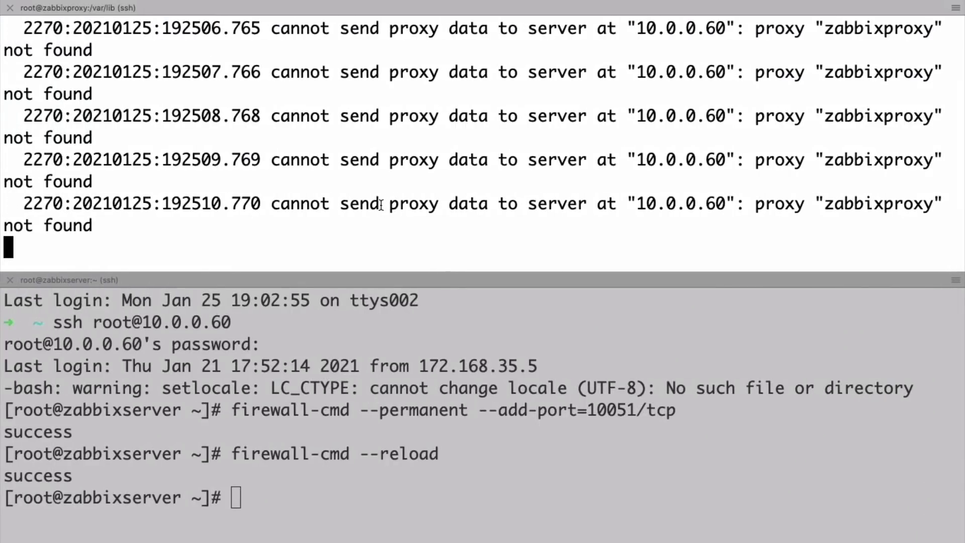
key("ctrl+Right")
scroll(146, 397, "down", 2)
left_click(140, 394)
scroll(275, 398, "down", 10)
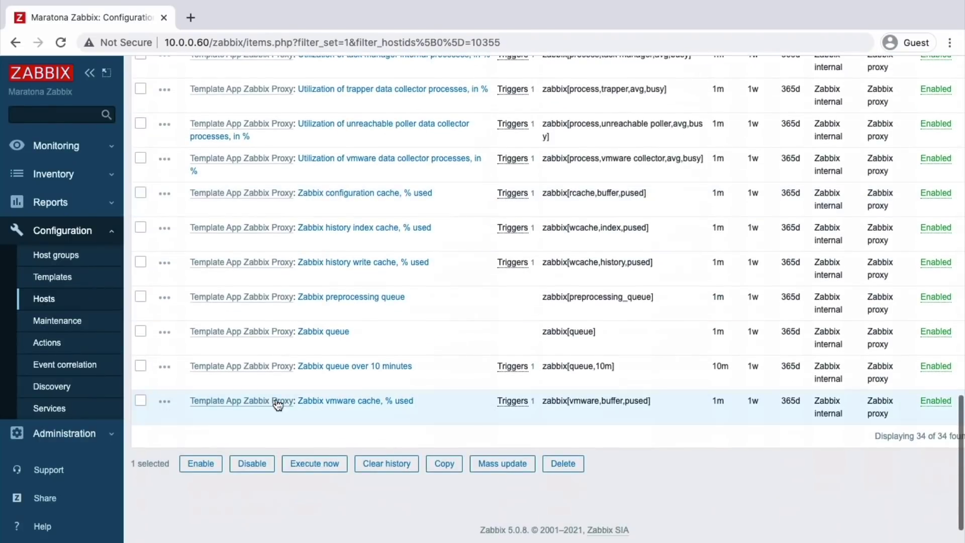
left_click(310, 465)
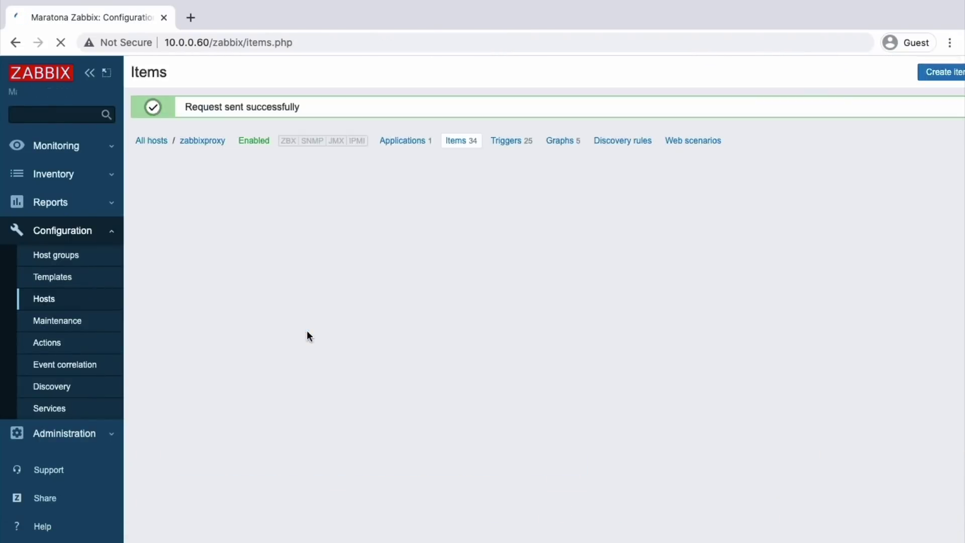
Step: Switch to the terminal and check the proxy log for its response to the immediate item check
key("ctrl+Left")
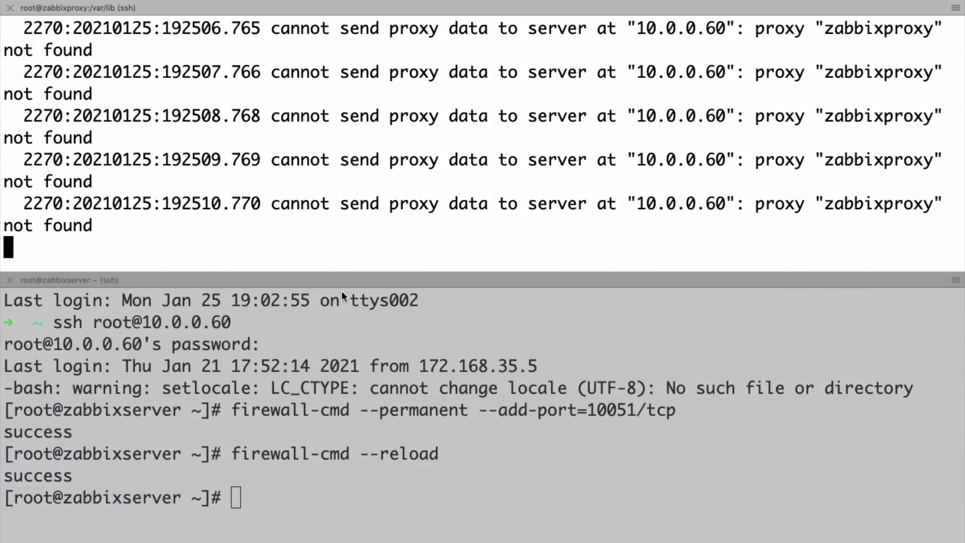
left_click(385, 406)
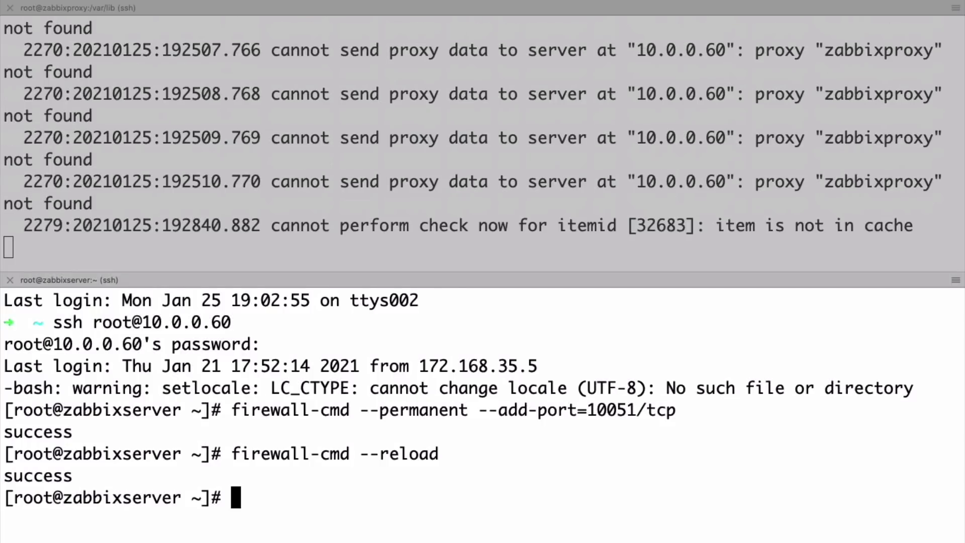
type("ta")
key("BackSpace")
key("BackSpace")
left_click(858, 226)
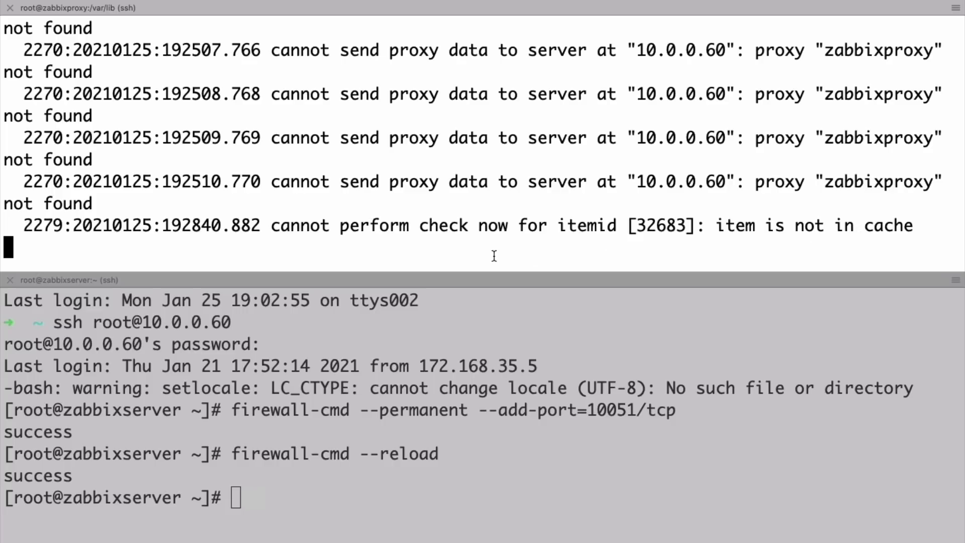
Step: Clear the zabbixserver terminal and reload the server's configuration cache with zabbix_server -R config_cache_reload
left_click(405, 368)
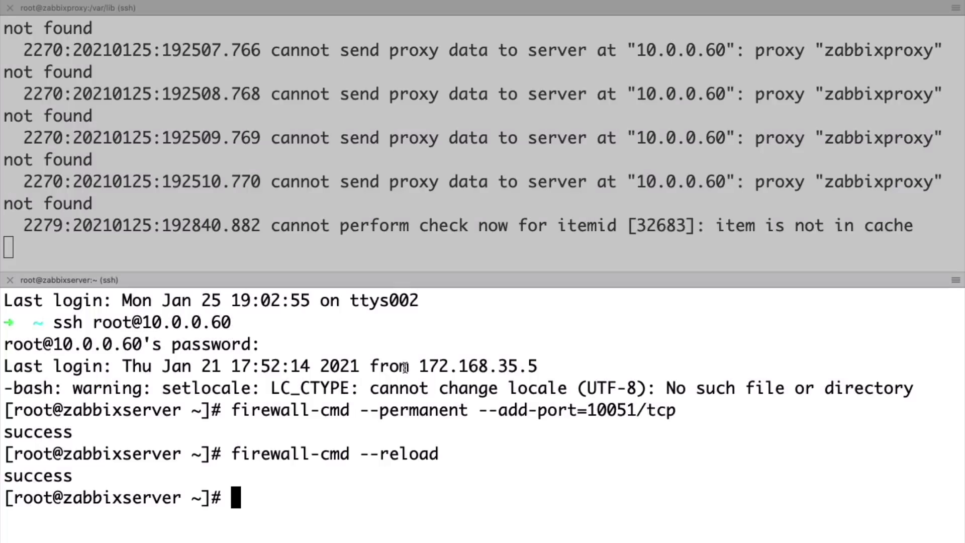
type("zabbix")
key("ctrl+c")
type("clear")
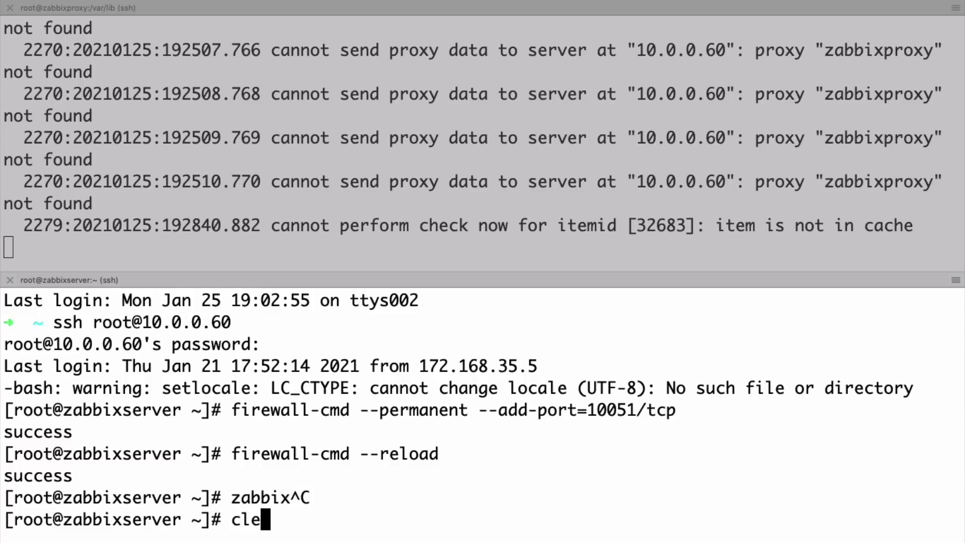
key("Return")
type("zabbix_")
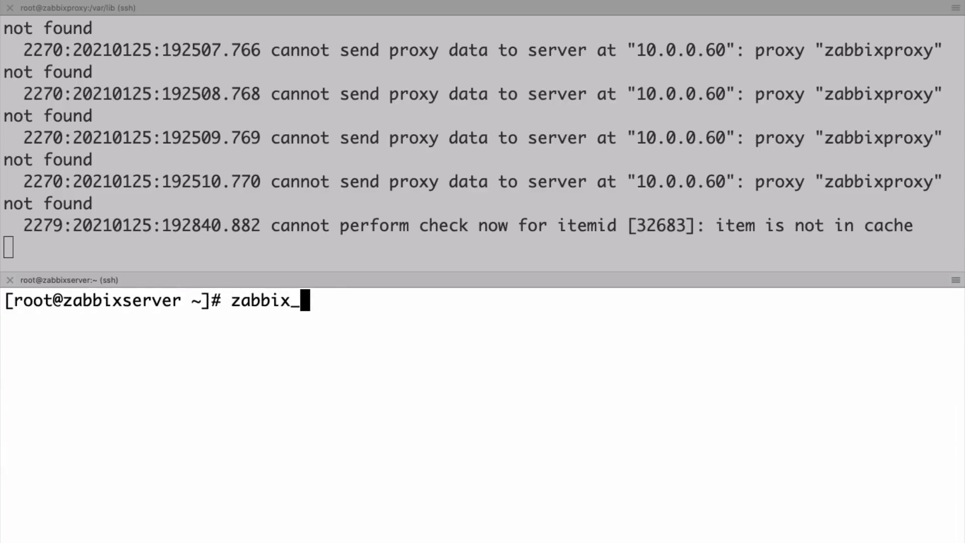
type("server -R config_cache_reload")
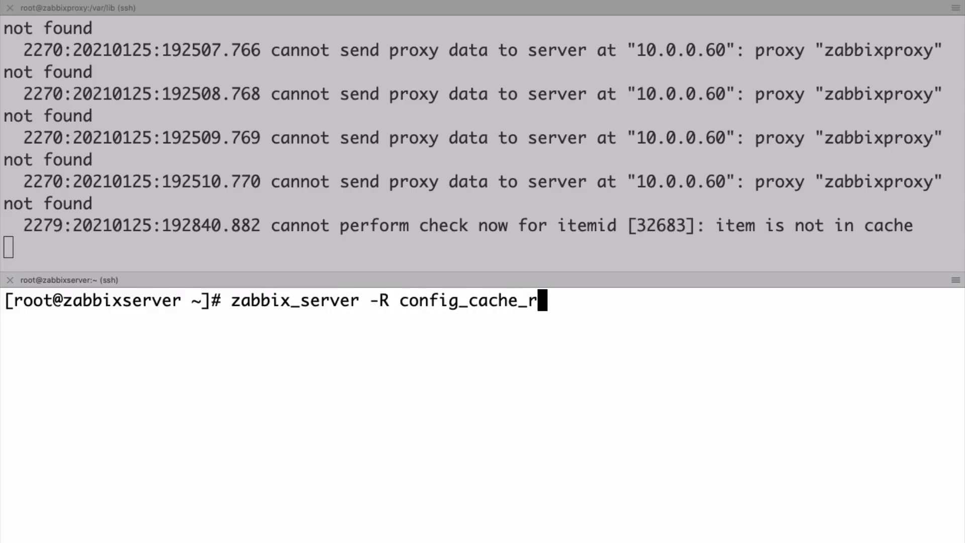
key("Return")
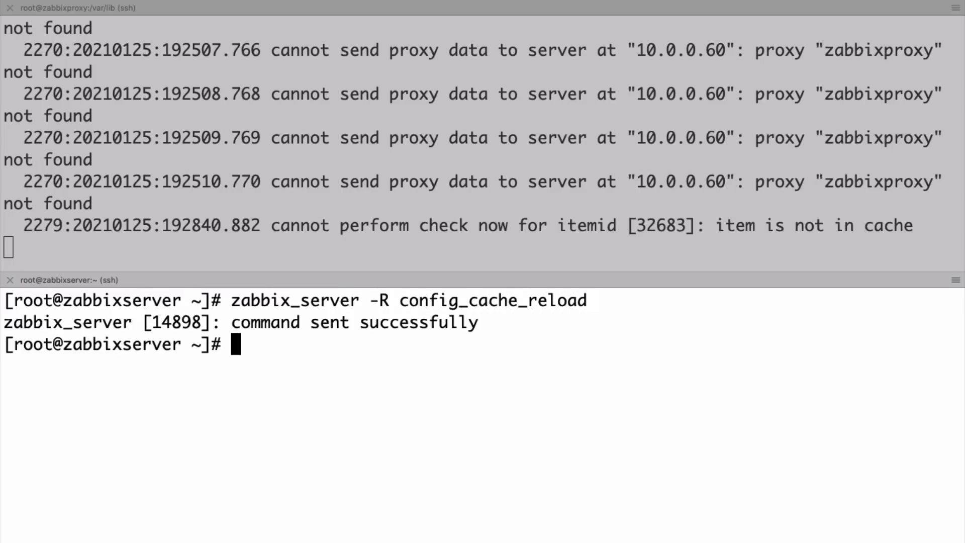
Step: Stop following the proxy log and reload the proxy's configuration cache with zabbix_proxy -R config_cache_reload
left_click(380, 245)
key("ctrl+c")
type("zabbix_se")
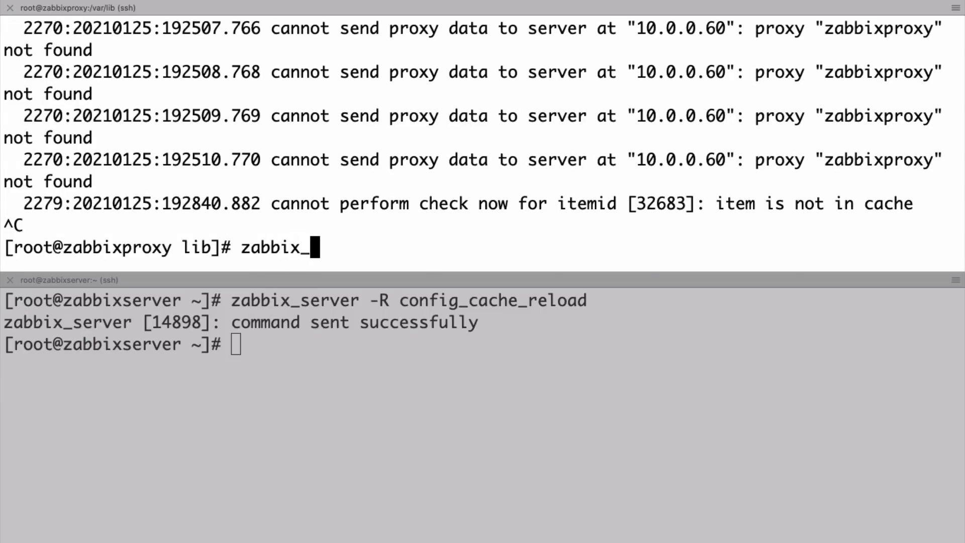
key("BackSpace")
key("BackSpace")
type("proxy -R config_cache_reloa")
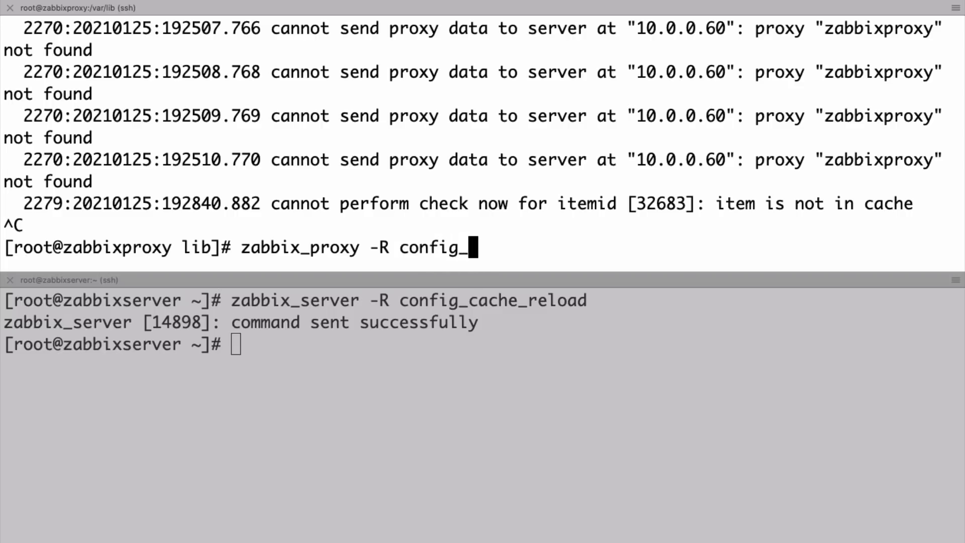
type("d")
key("Return")
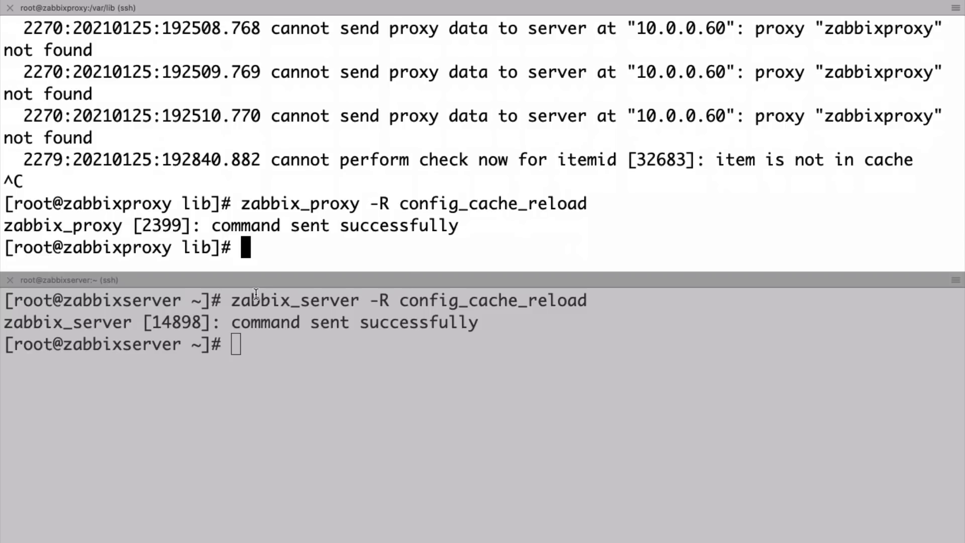
Step: Review both cache reload commands, and resume following the proxy log with tail to examine the configuration reload entries
left_click_drag(242, 300, 681, 308)
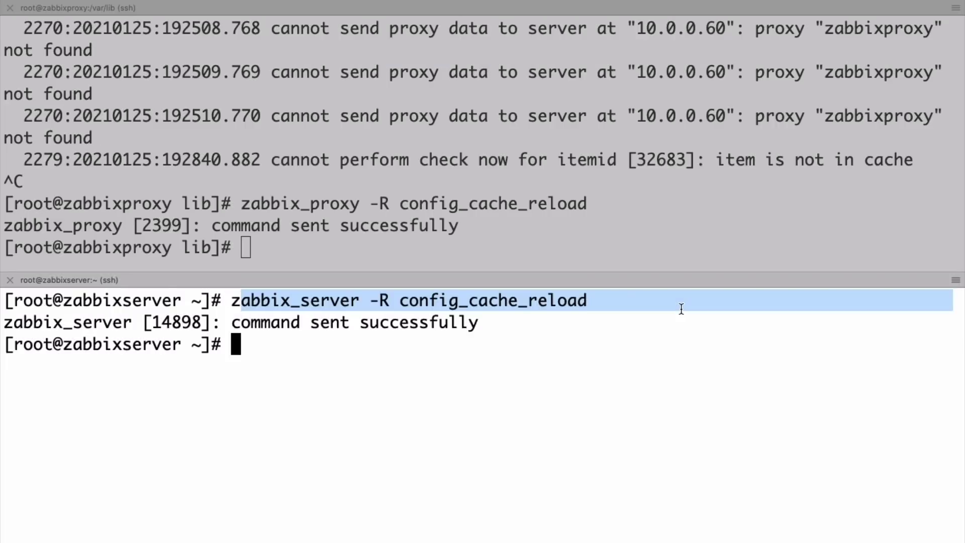
left_click_drag(241, 203, 626, 205)
left_click(614, 219)
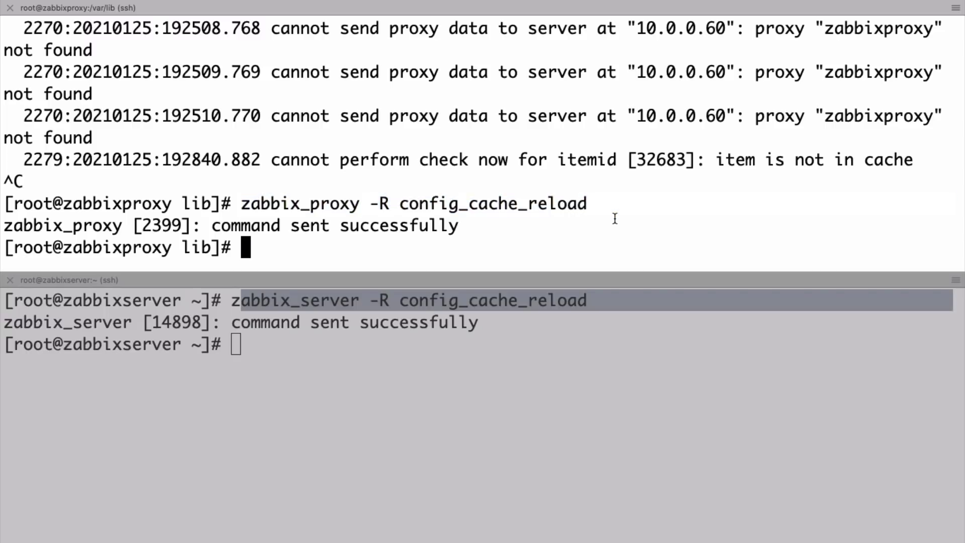
key("ctrl+r")
type("tail")
key("Return")
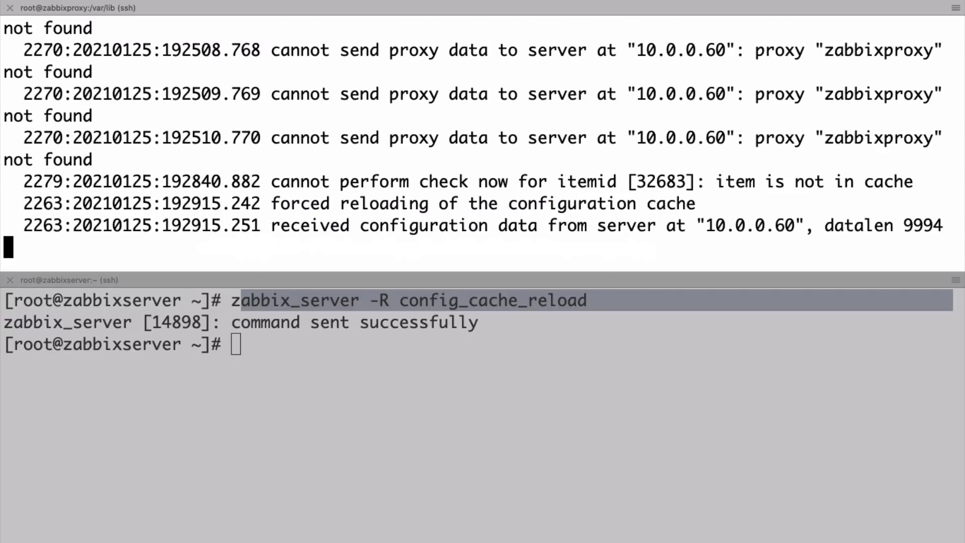
left_click_drag(272, 204, 758, 200)
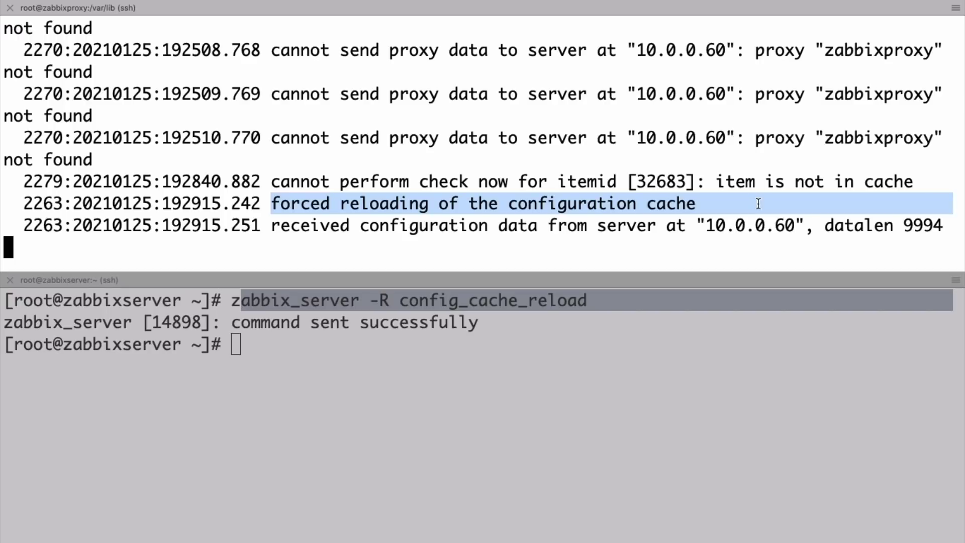
left_click_drag(271, 225, 689, 227)
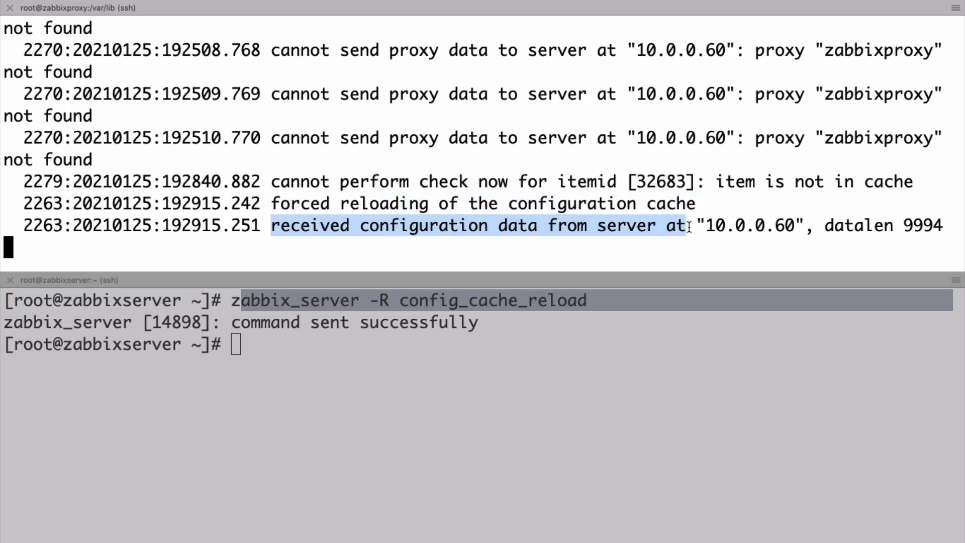
left_click(560, 372)
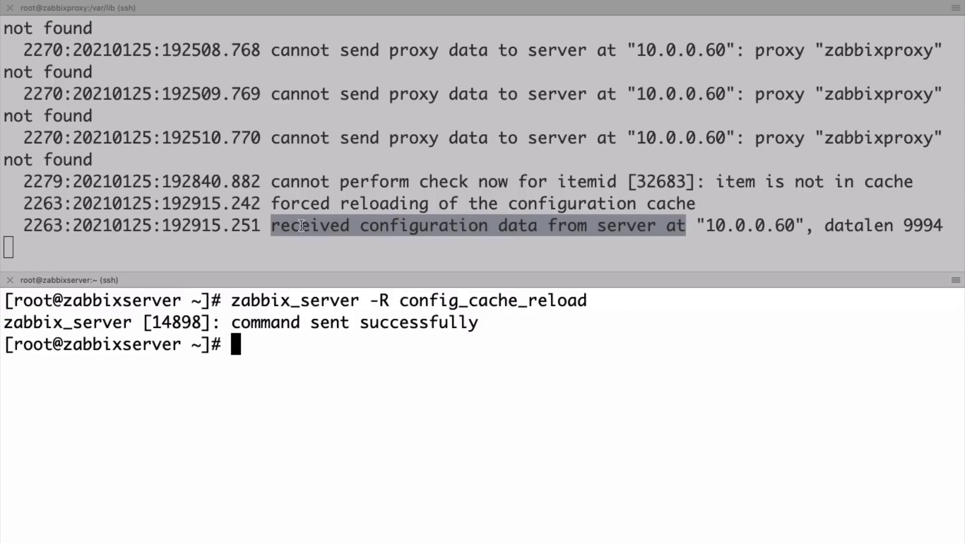
Step: Return to the zabbixproxy items in the web frontend and immediately execute the item Number of processed character values per second
key("ctrl+Right")
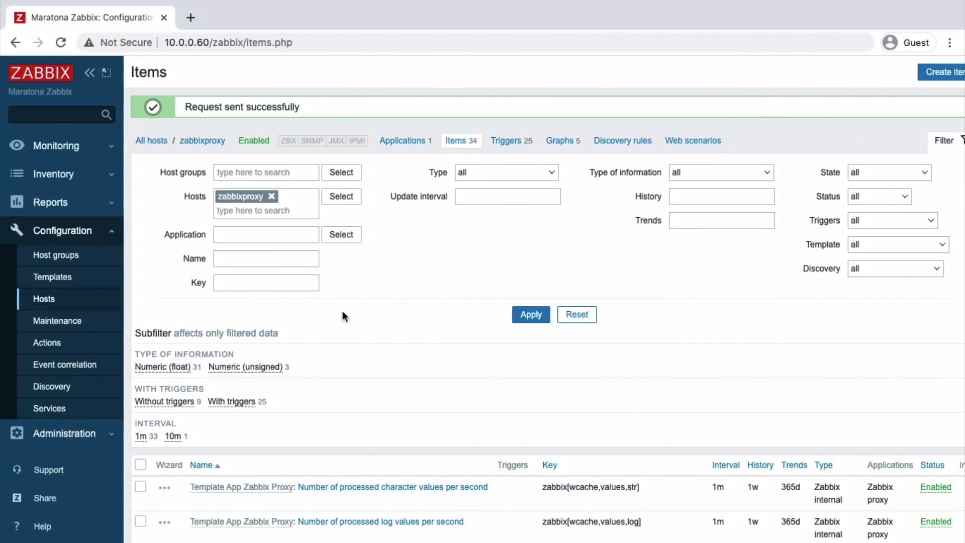
left_click(140, 487)
scroll(291, 436, "down", 2)
scroll(291, 435, "down", 20)
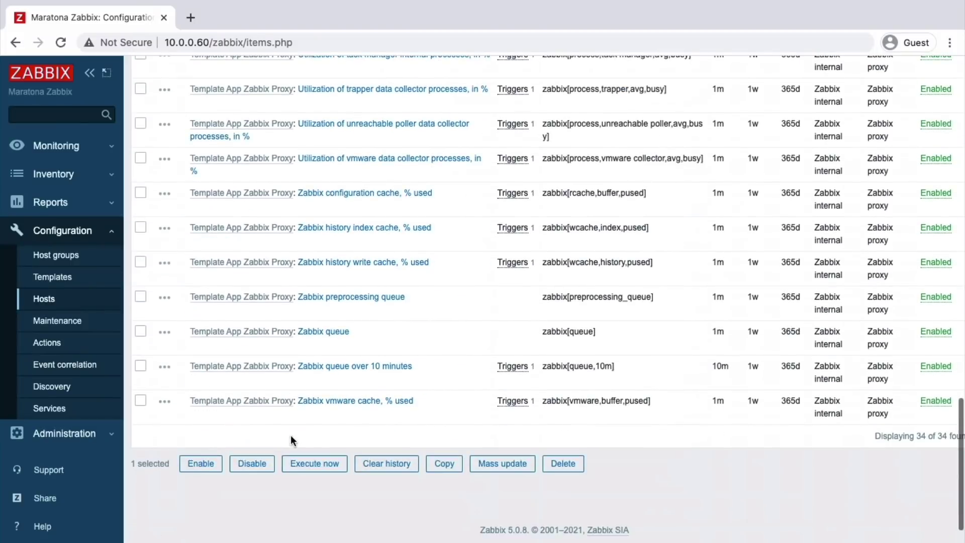
left_click(304, 463)
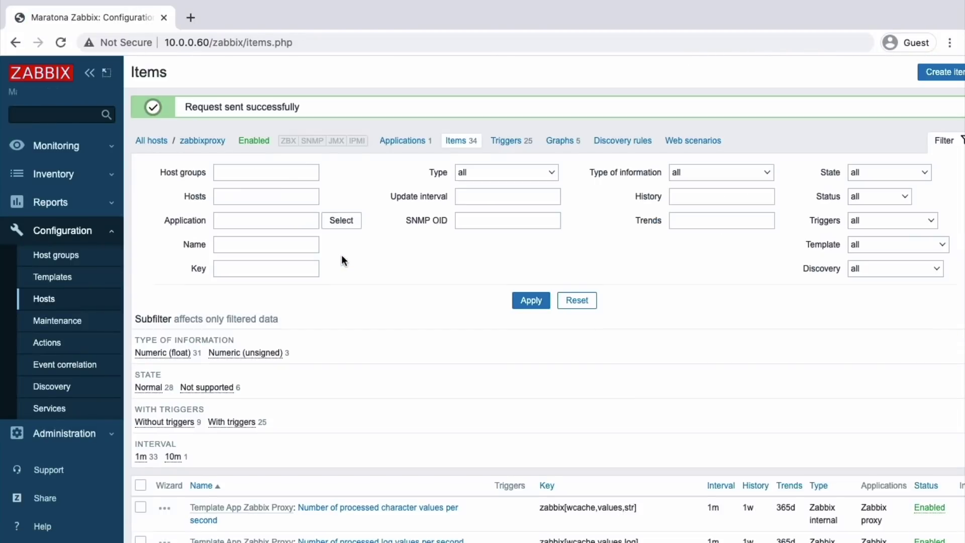
Step: Check the zabbixproxy log for new entries after the item execution request, and return to the host's item list
scroll(304, 298, "down", 10)
key("ctrl+Left")
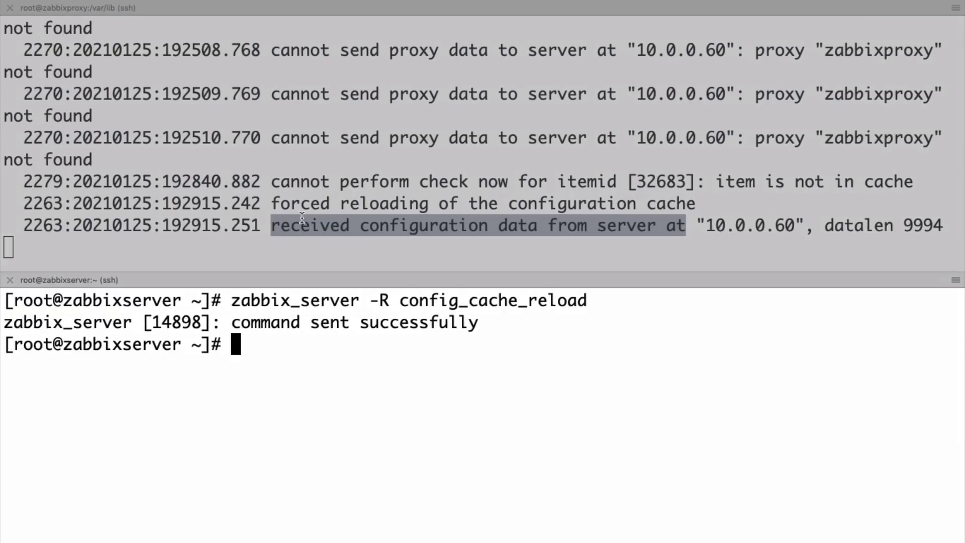
left_click(302, 217)
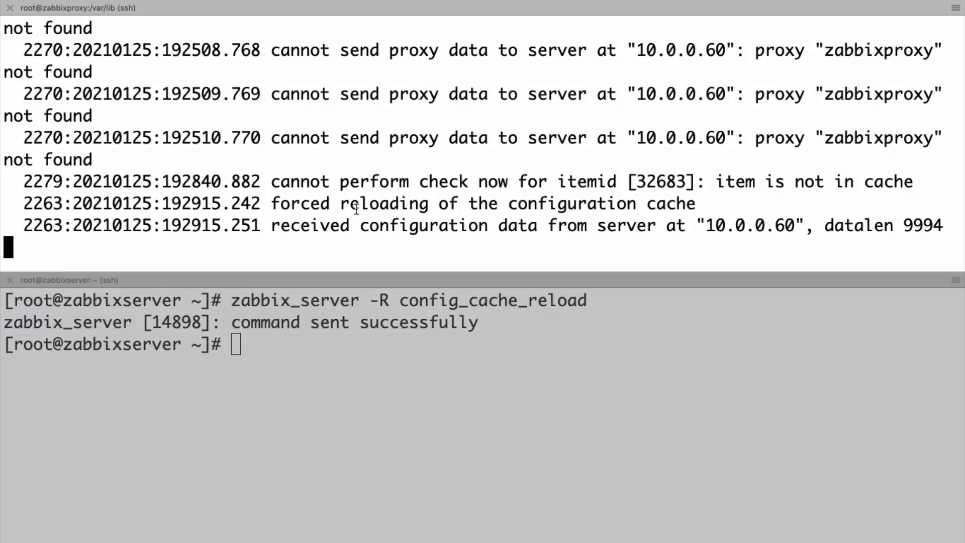
key("ctrl+Right")
scroll(185, 209, "up", 7)
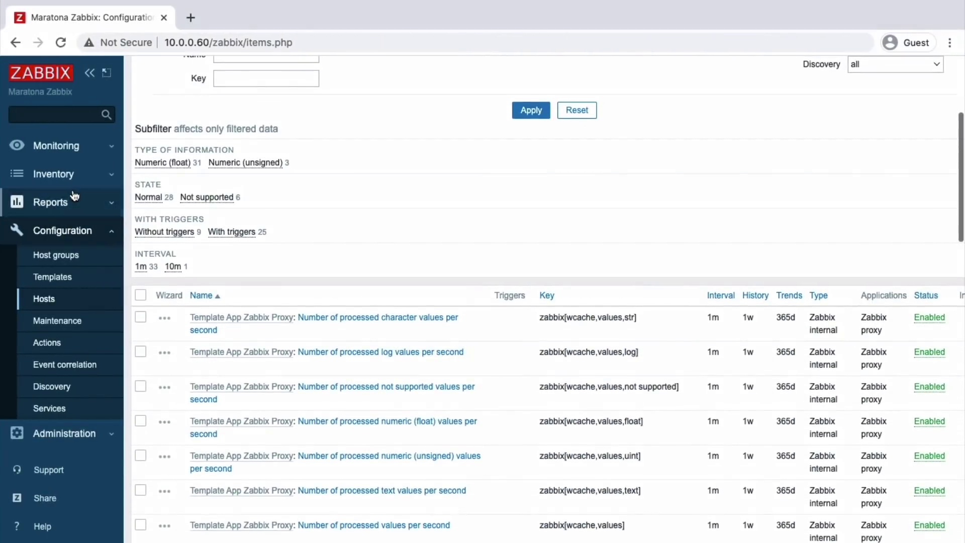
Step: Filter the latest data by host zabbixproxy and application Zabbix, and examine which proxy items have collected values
left_click(55, 145)
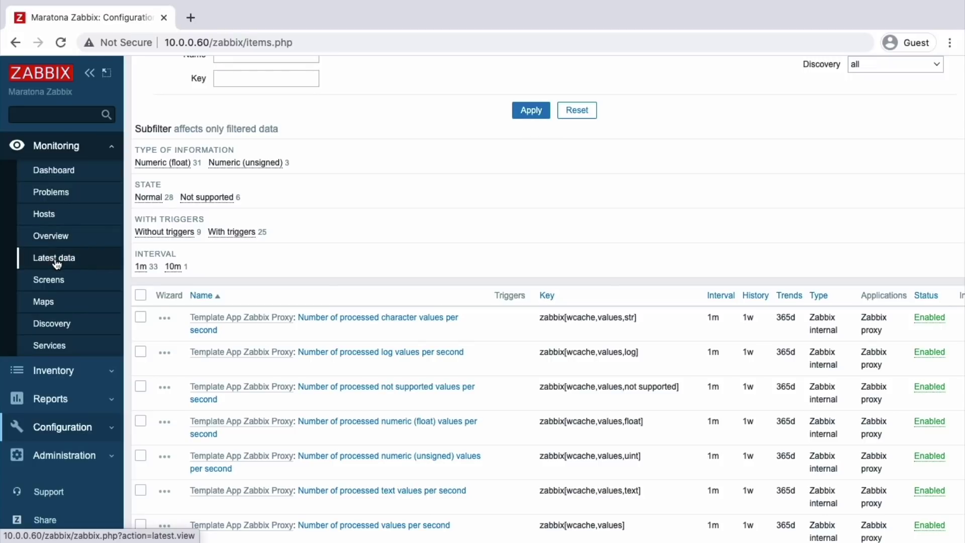
left_click(54, 258)
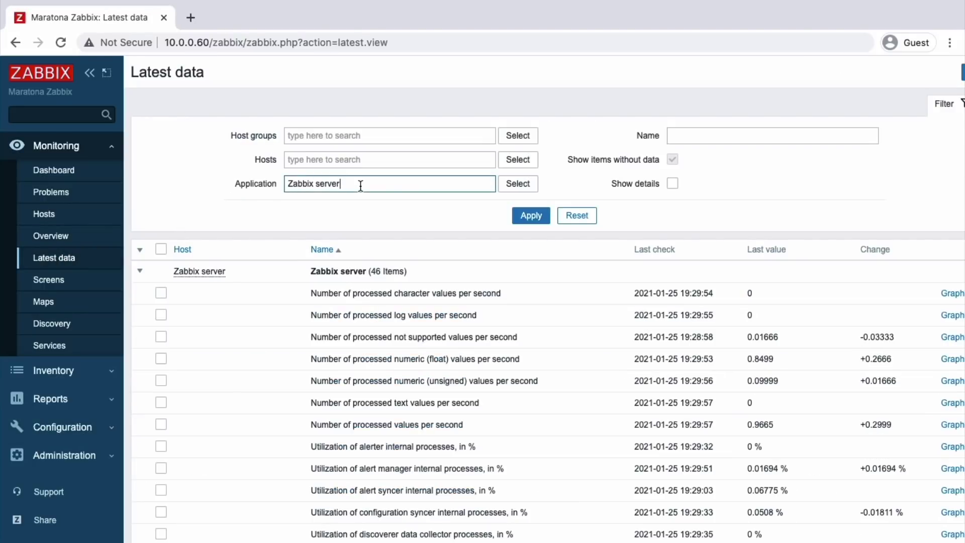
left_click(320, 163)
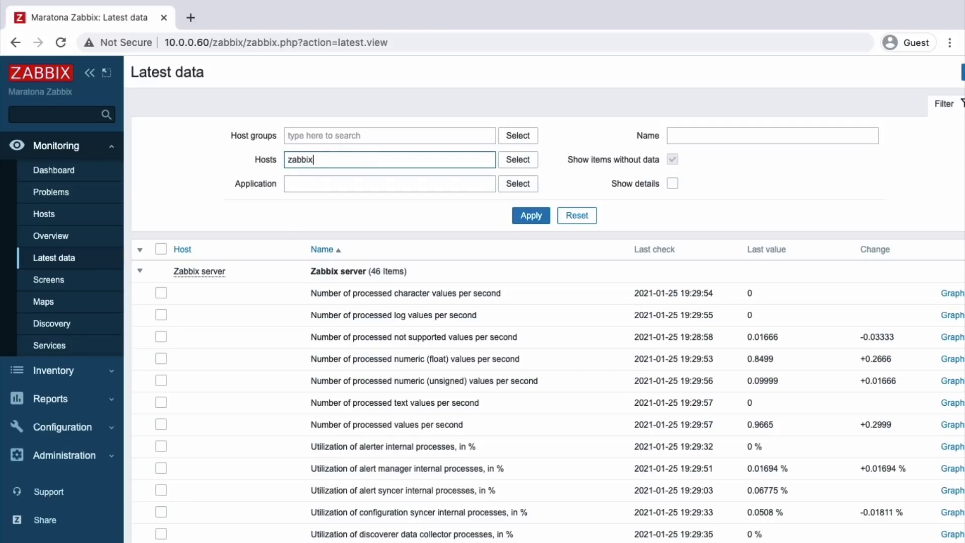
type("zabbixproxy")
left_click(305, 179)
left_click(296, 196)
type("Zabbix")
key("Return")
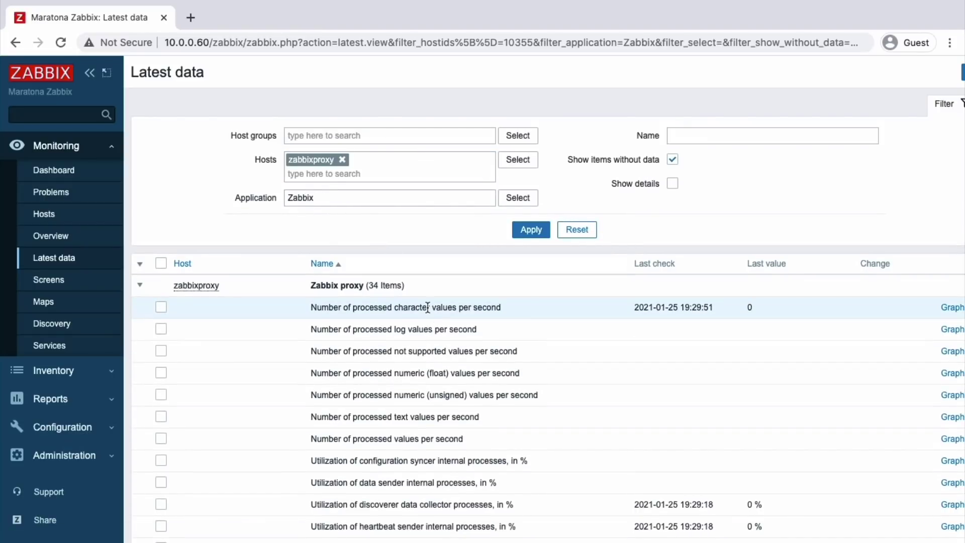
scroll(319, 340, "down", 5)
scroll(319, 341, "down", 4)
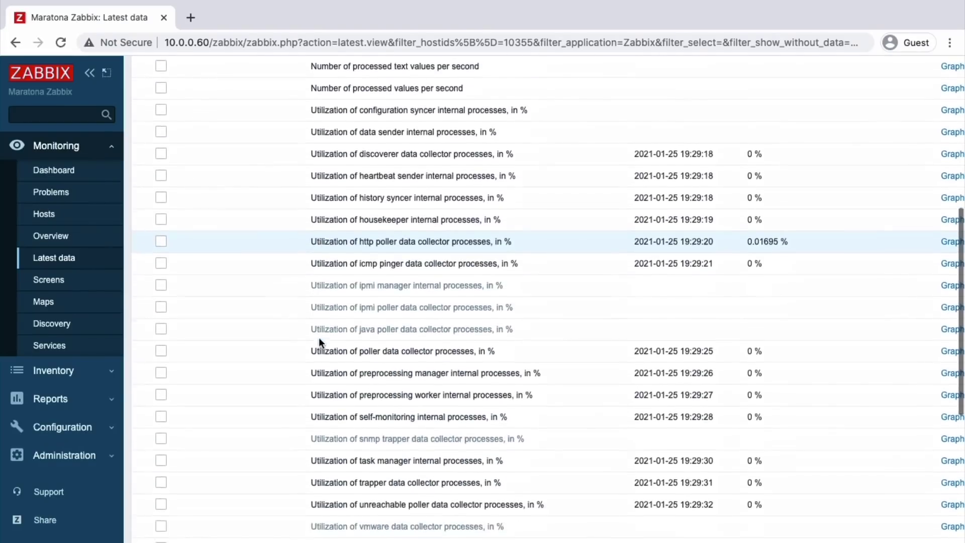
scroll(319, 339, "up", 5)
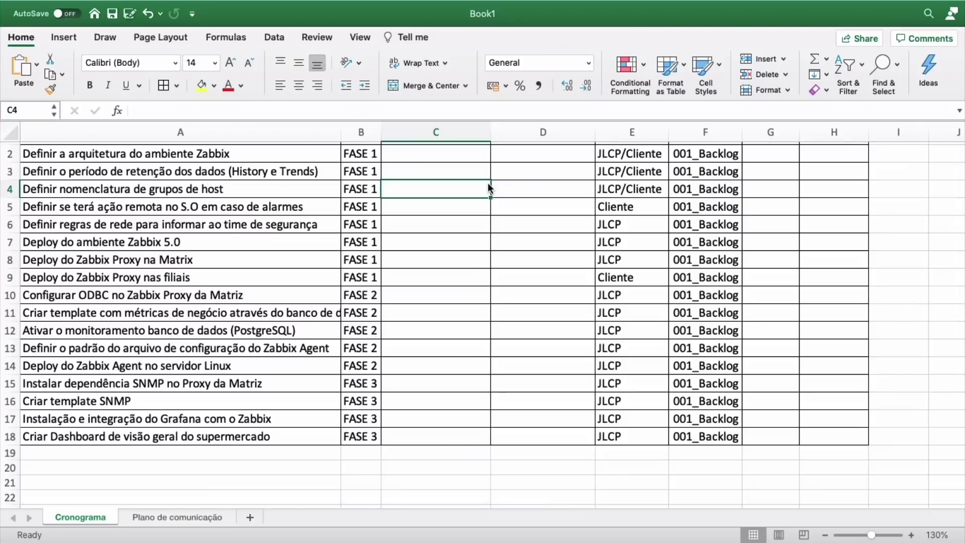
Step: Switch to the Excel project schedule, highlight the FASE 1 tasks, and set the status of Definir a arquitetura do ambiente Zabbix to 007_Concluído
scroll(491, 187, "up", 3)
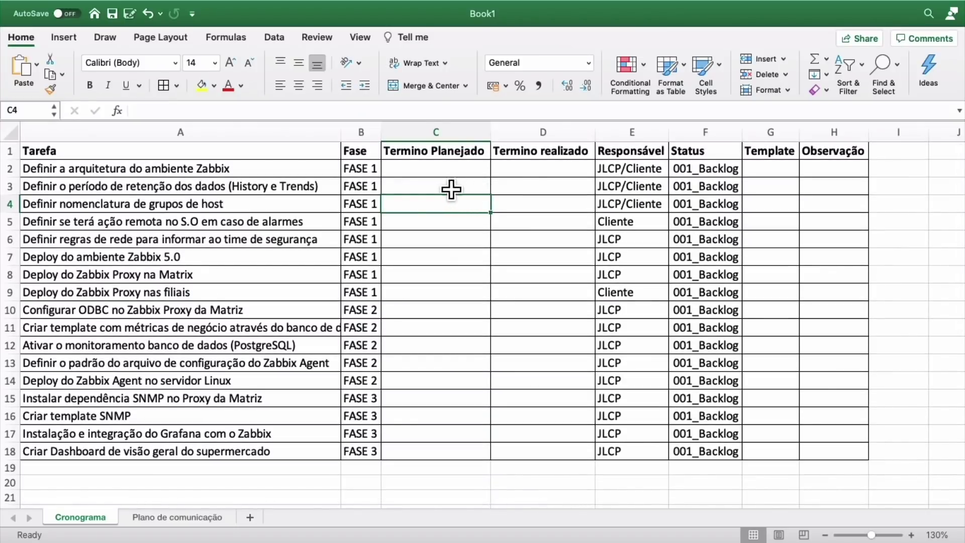
left_click_drag(370, 171, 231, 301)
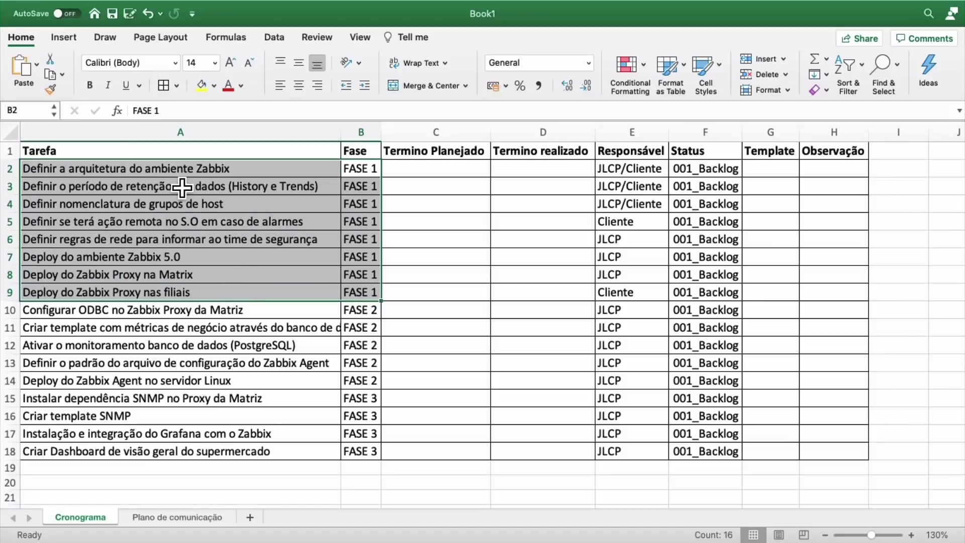
left_click(220, 176)
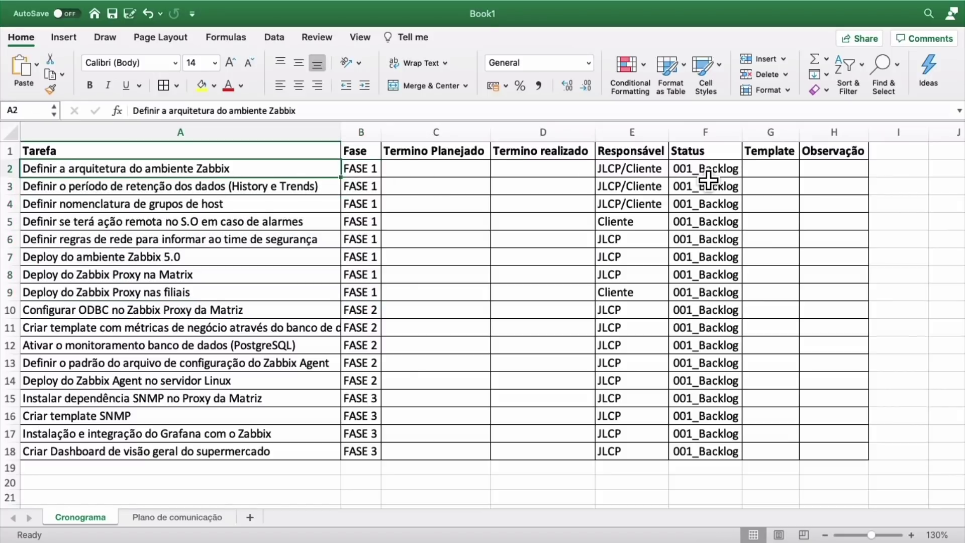
left_click(707, 173)
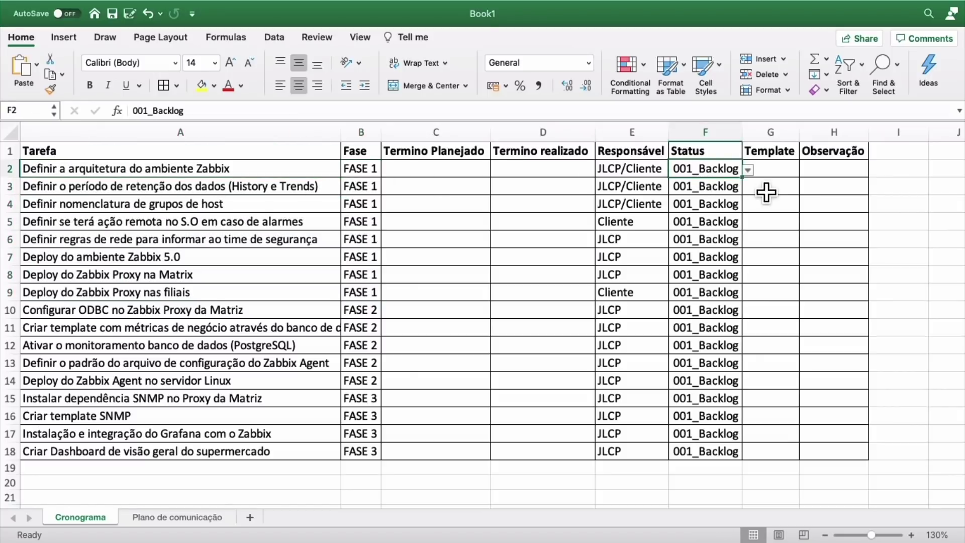
left_click(748, 170)
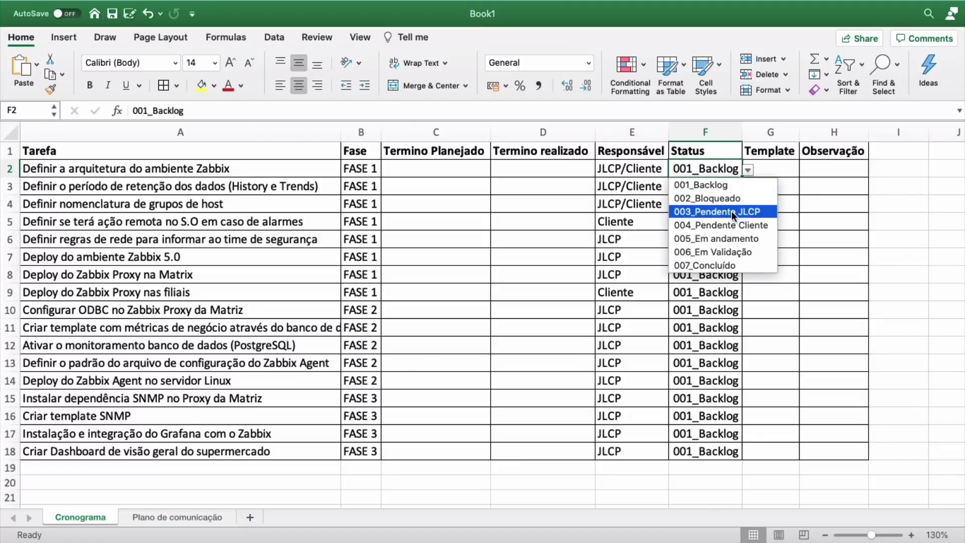
left_click(728, 265)
Step: Leave the data retention task as it is and set the status of Definir nomenclatura de grupos de host to 007_Concluído
left_click(280, 189)
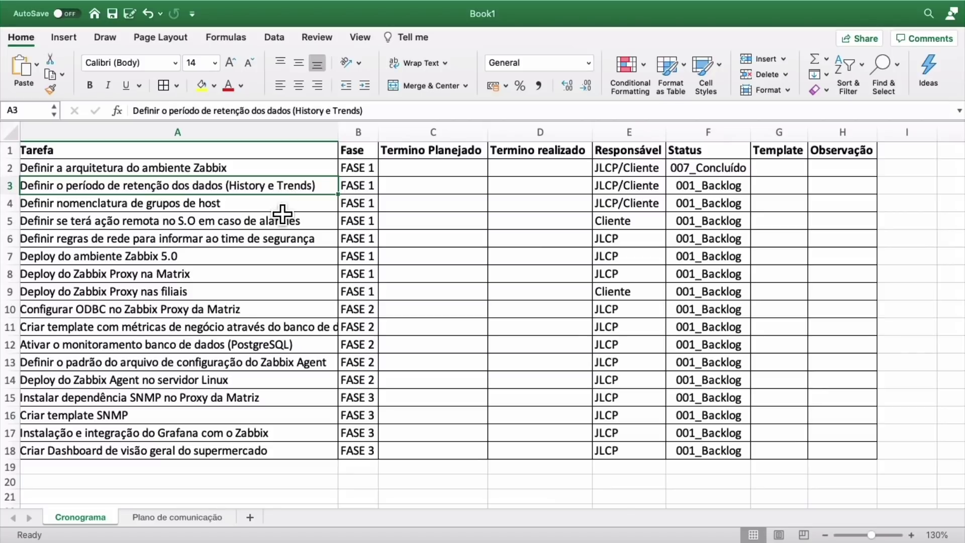
key("Down")
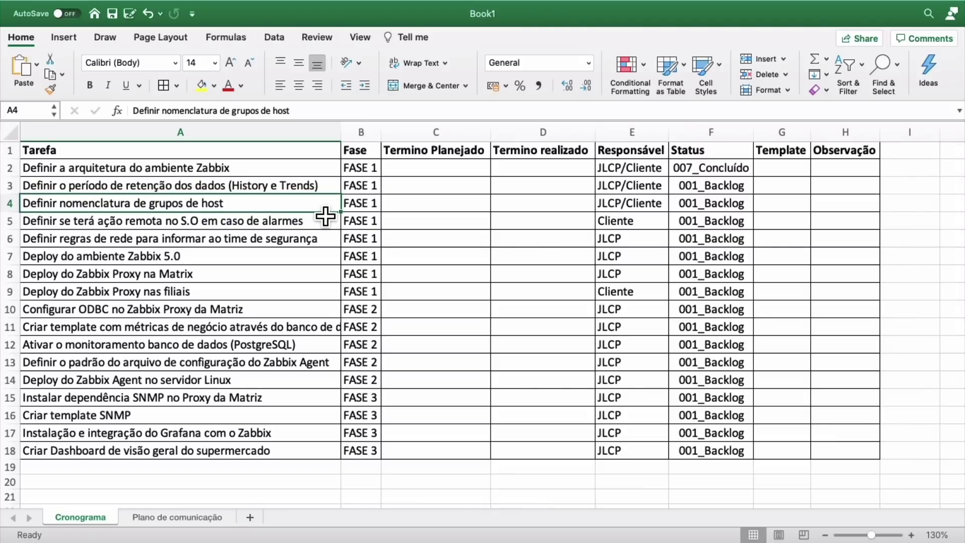
left_click(689, 208)
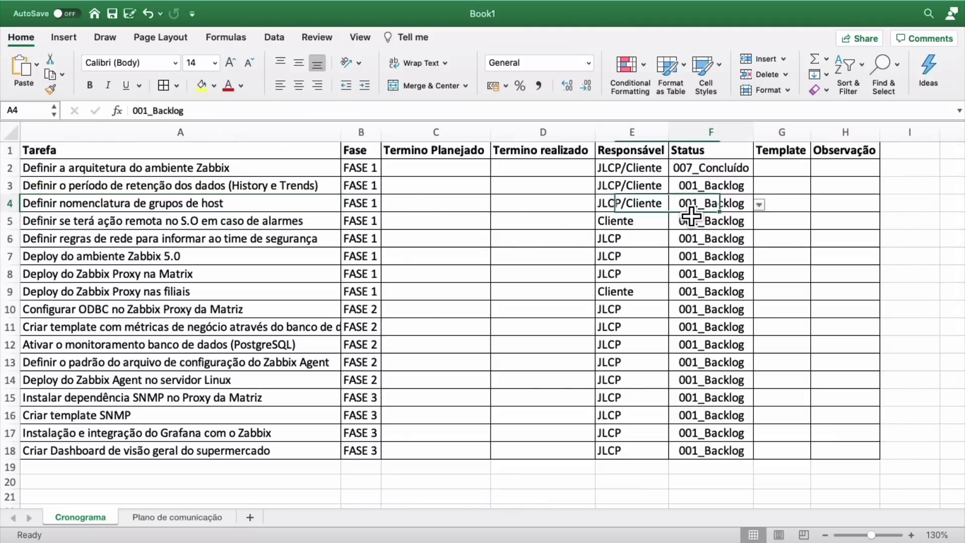
left_click(759, 204)
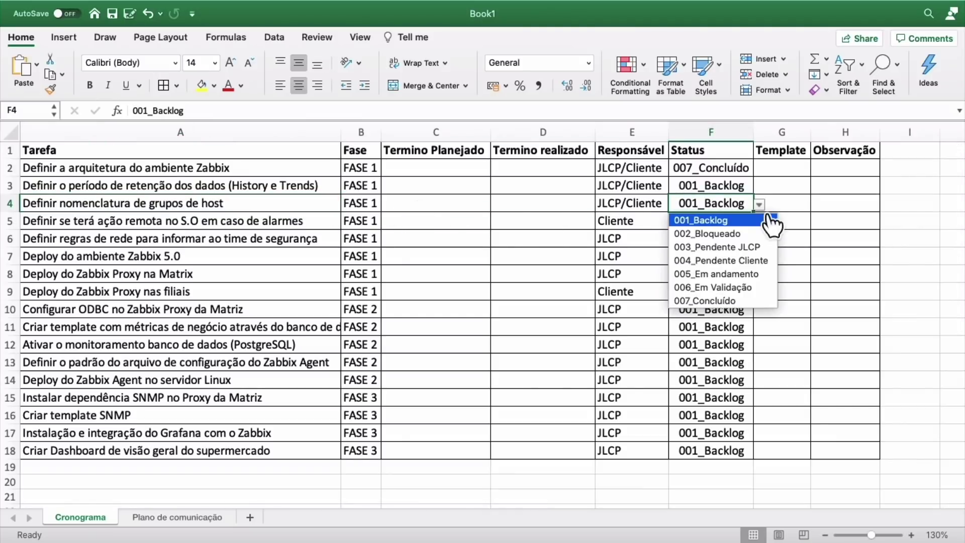
left_click(721, 301)
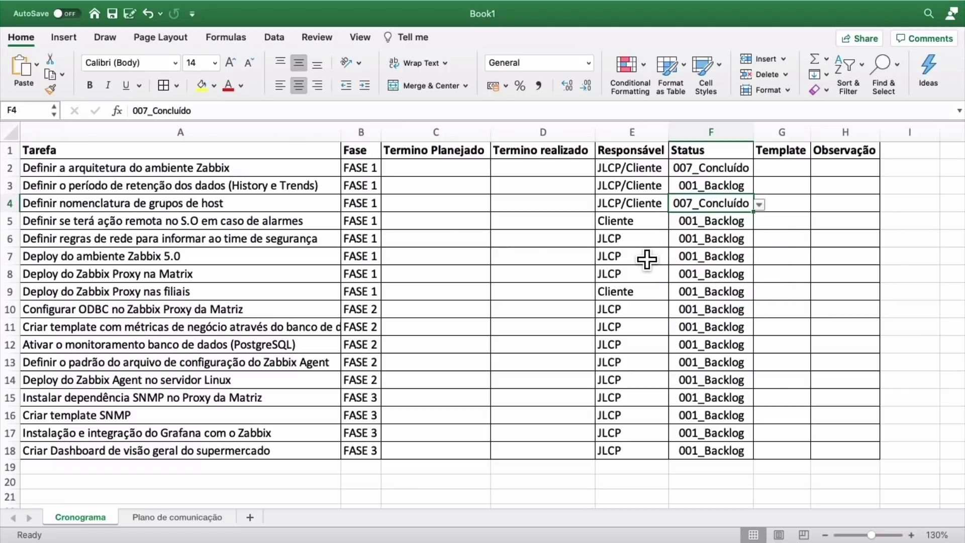
Step: Set the status of the task Definir se terá ação remota no S.O em caso de alarmes to 007_Concluído
left_click(95, 226)
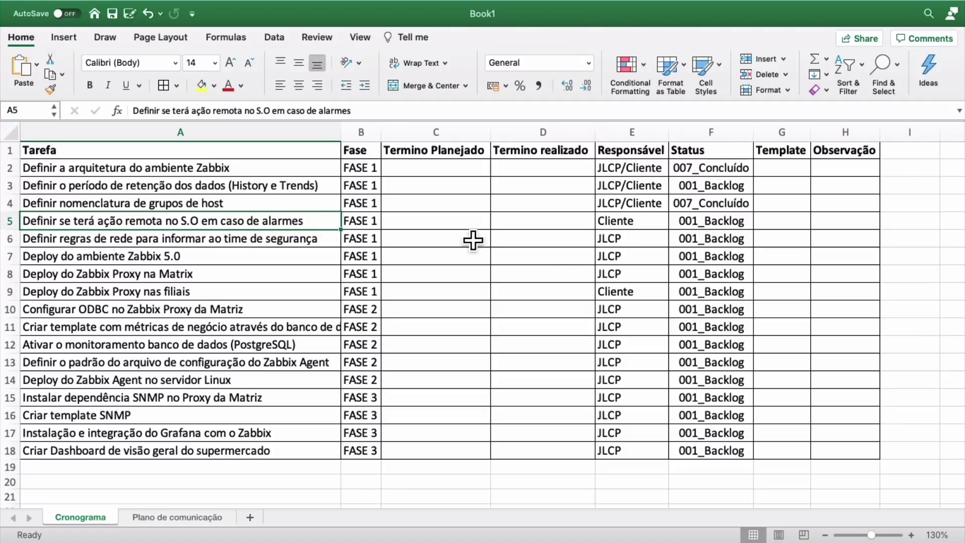
left_click(701, 226)
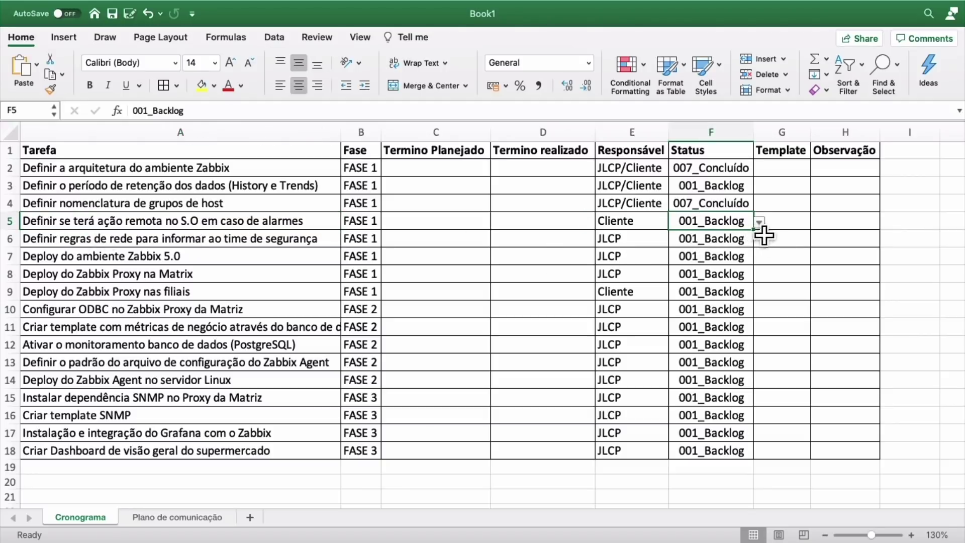
left_click(759, 222)
left_click(710, 322)
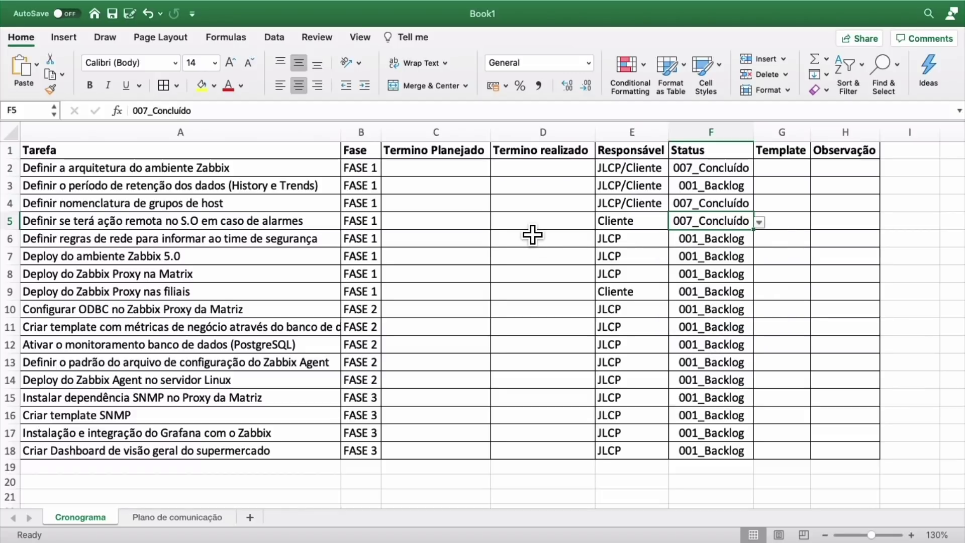
Step: Open the Plano de comunicação sheet for the network rules task and examine the Zabbix Proxy to Zabbix Server row cell by cell
left_click(234, 246)
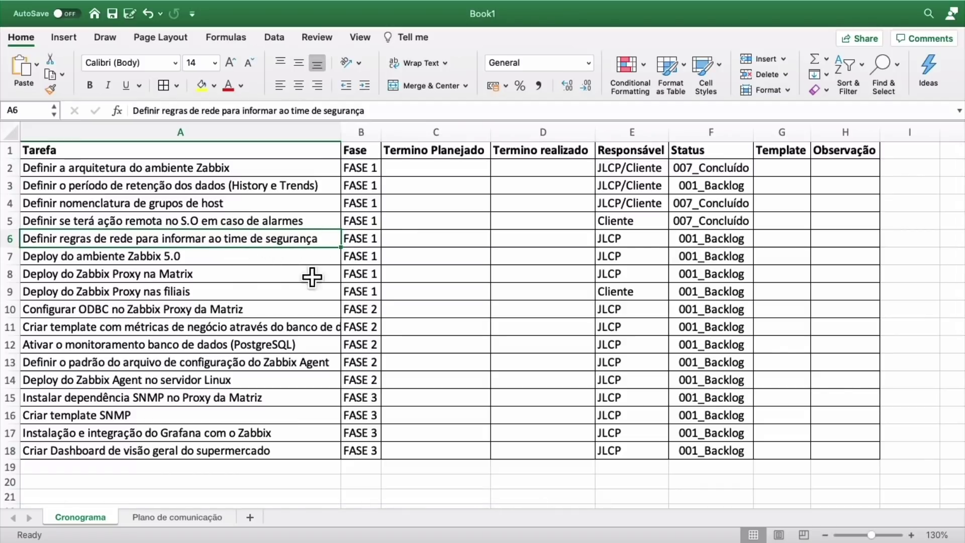
left_click(186, 516)
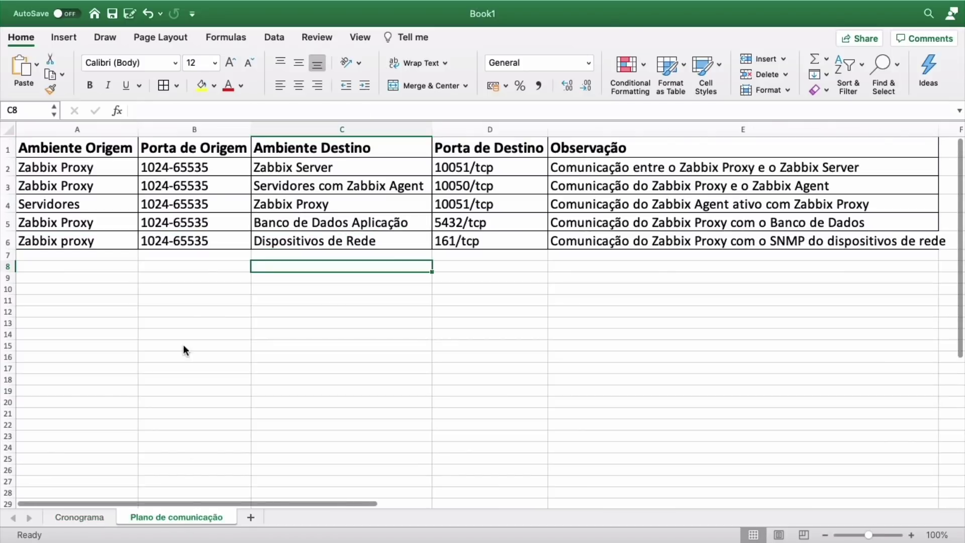
scroll(222, 290, "down", 1)
scroll(207, 261, "left", 1)
scroll(189, 237, "up", 1)
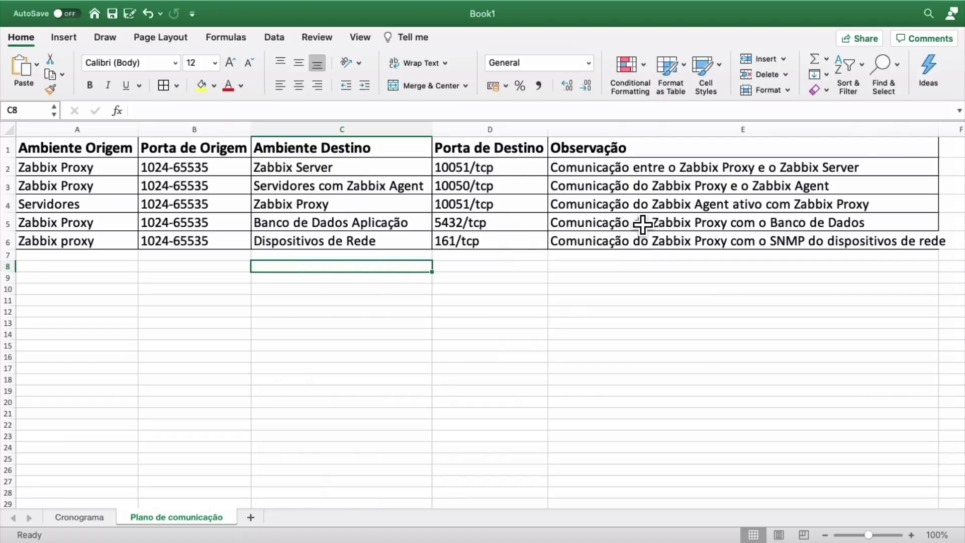
left_click(70, 171)
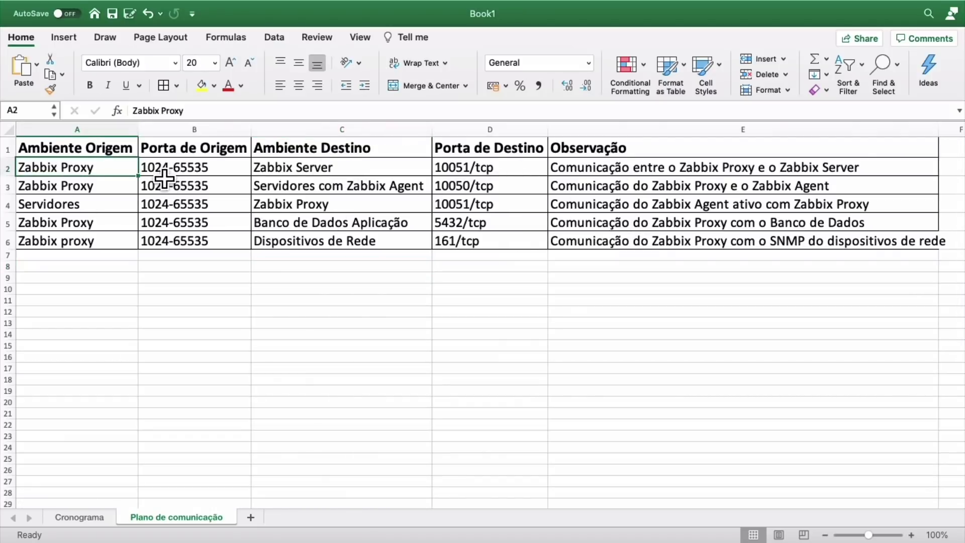
key("Tab")
key("Tab")
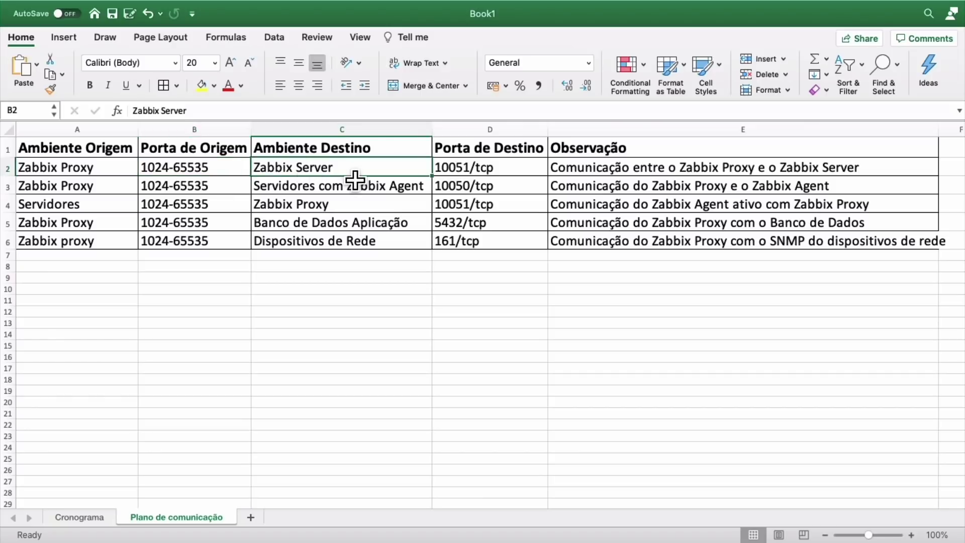
key("Tab")
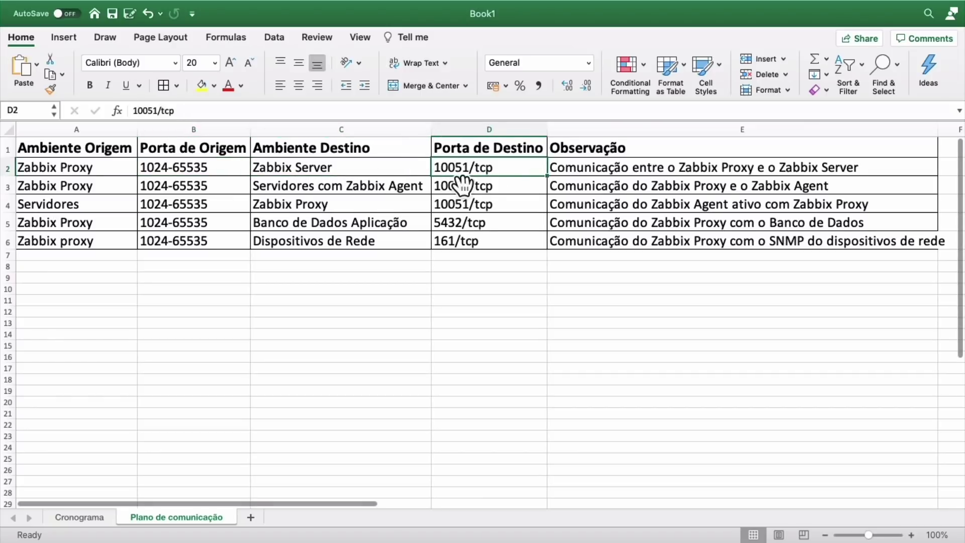
key("Tab")
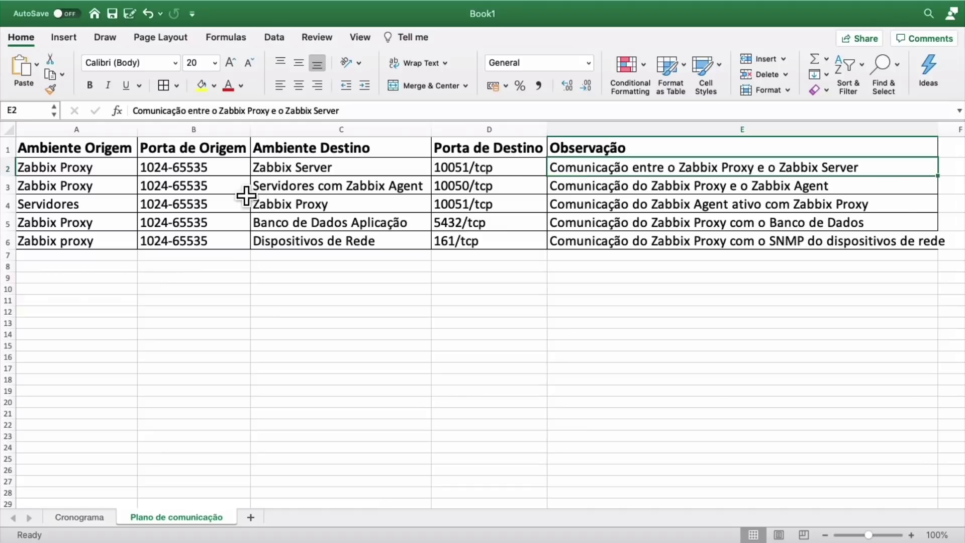
Step: Review the row for Servidores com Zabbix Agent and append Passivo to the end of its Observação text
key("Return")
key("Tab")
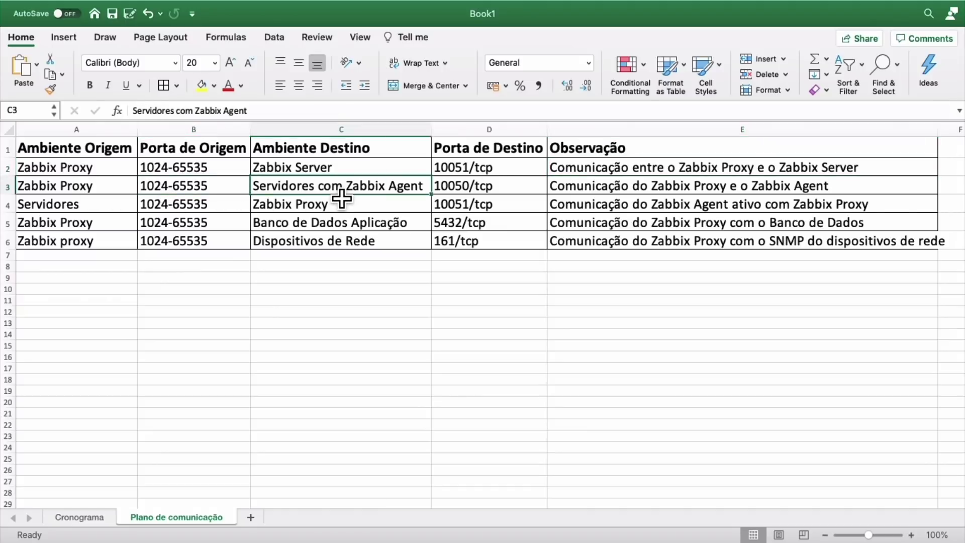
key("Tab")
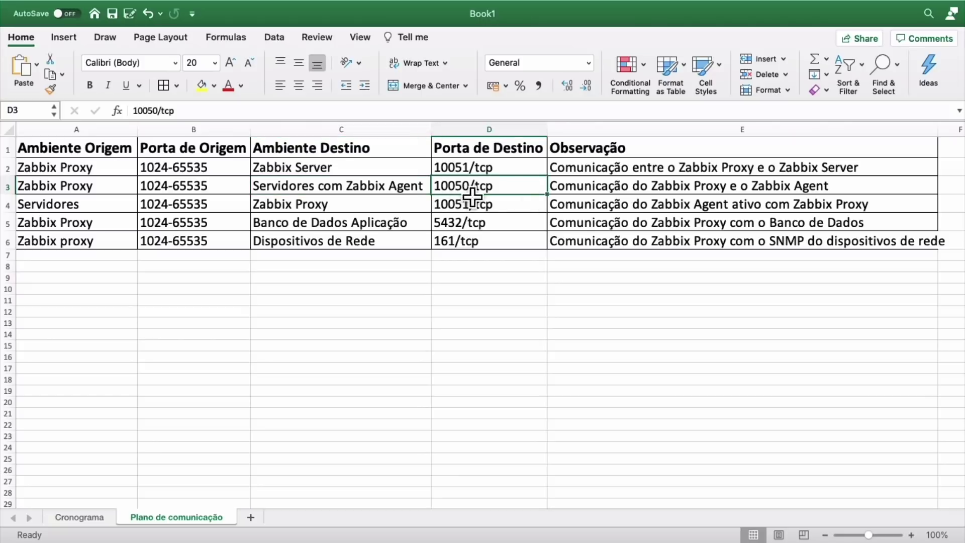
scroll(711, 188, "right", 1)
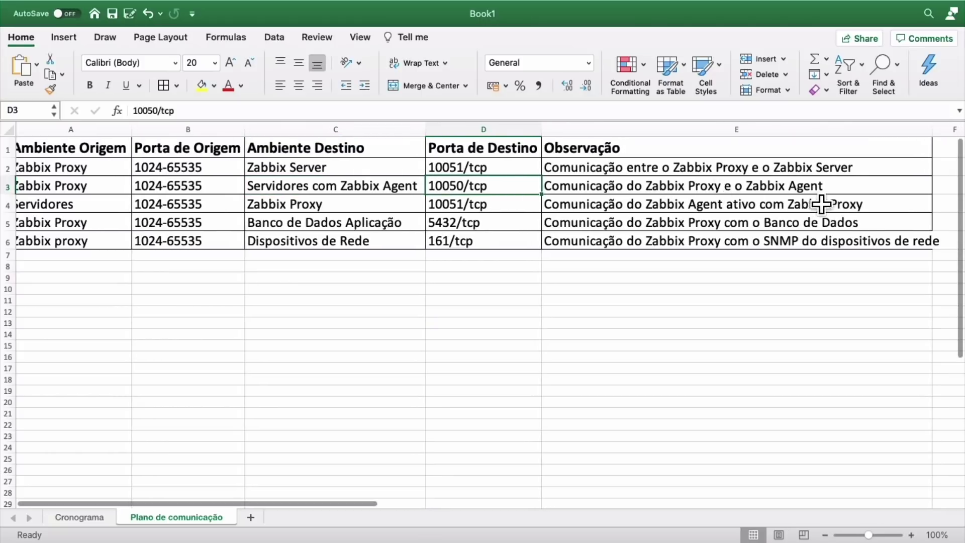
double_click(836, 187)
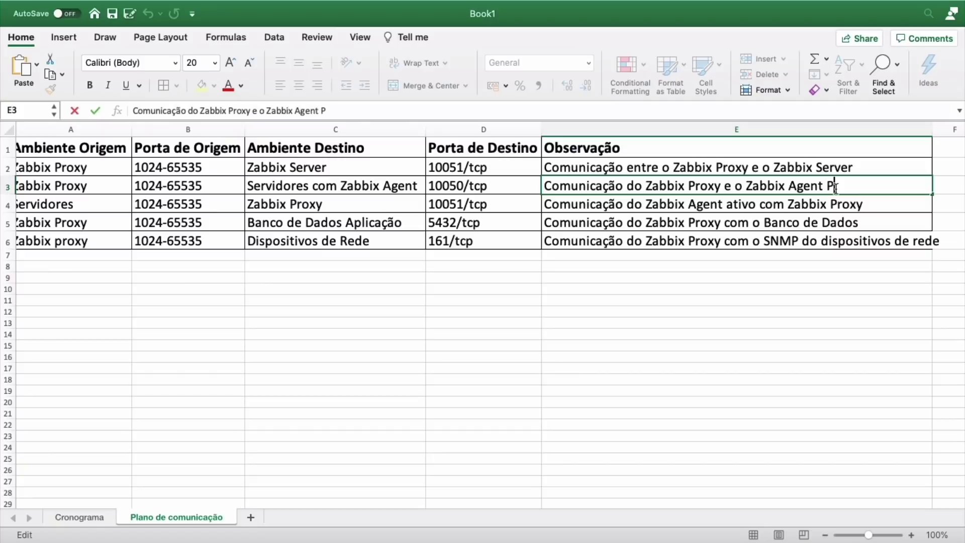
type("Passivo")
key("Return")
Step: Go to the start of the Servidores row and examine its communication rule towards the Zabbix Proxy
key("Left")
key("Left")
key("Left")
key("Left")
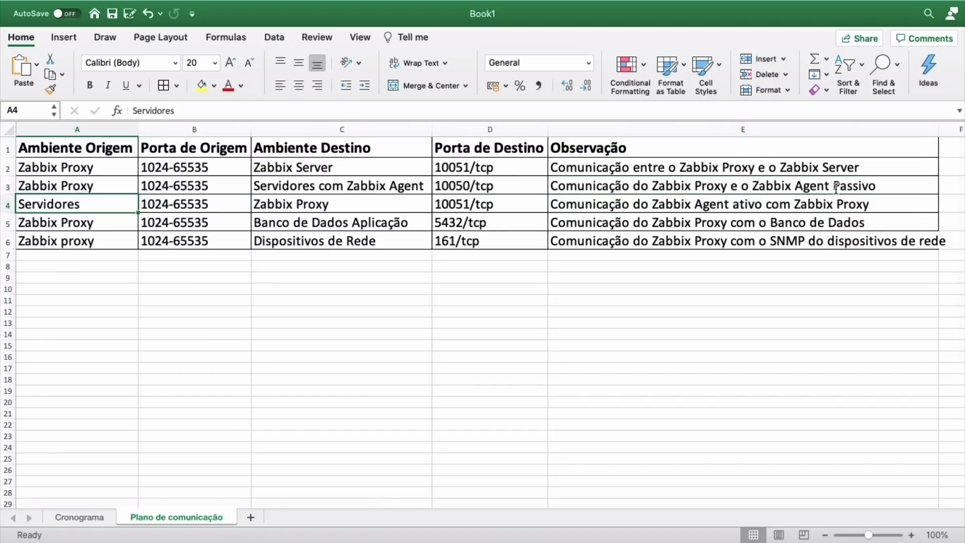
scroll(836, 188, "down", 1)
scroll(814, 240, "up", 1)
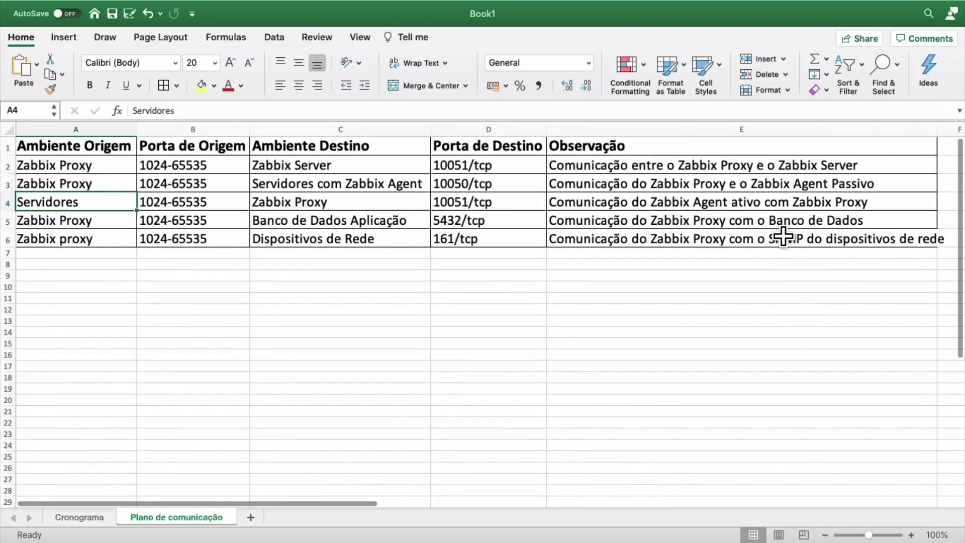
Step: Review the Servidores to Zabbix Proxy rule and compare its destination port with those of the two rows above
scroll(744, 234, "down", 1)
scroll(740, 232, "up", 1)
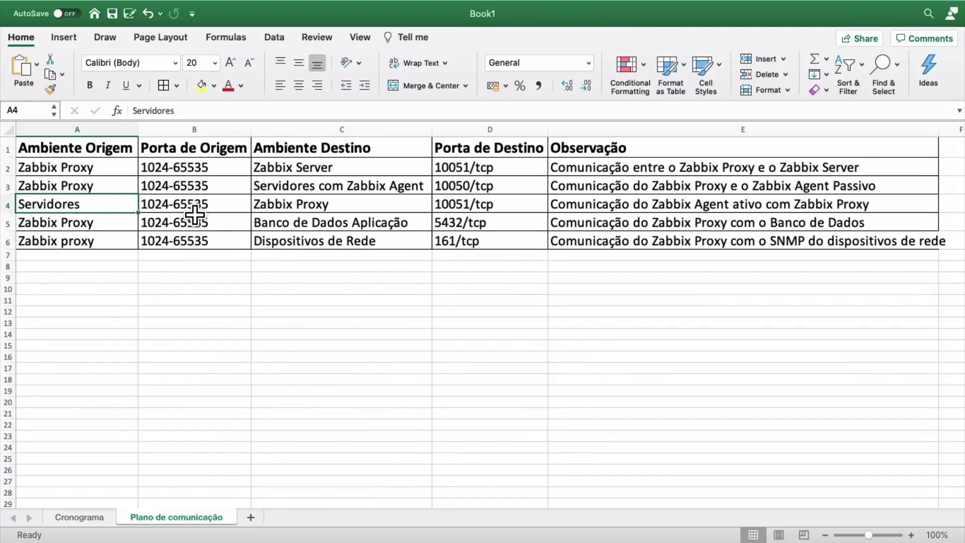
left_click(307, 211)
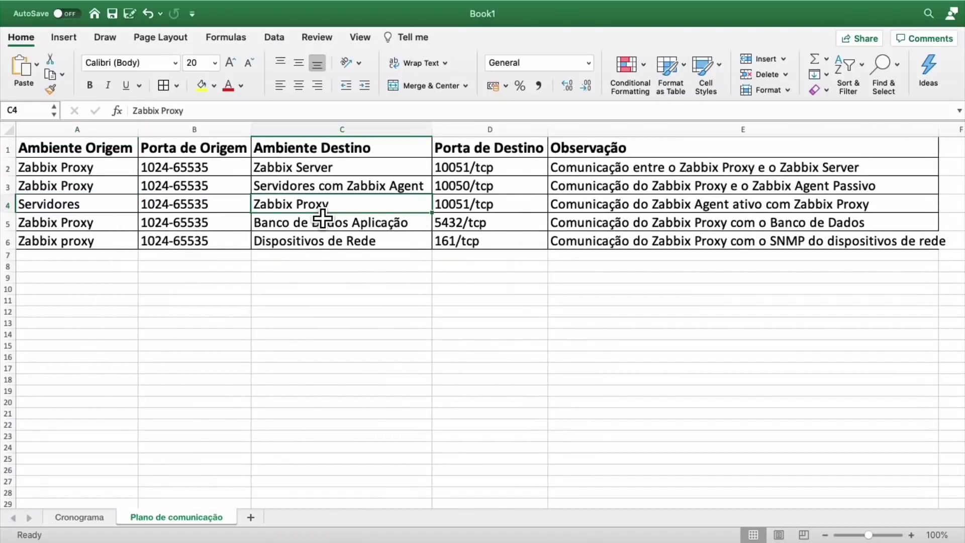
key("Tab")
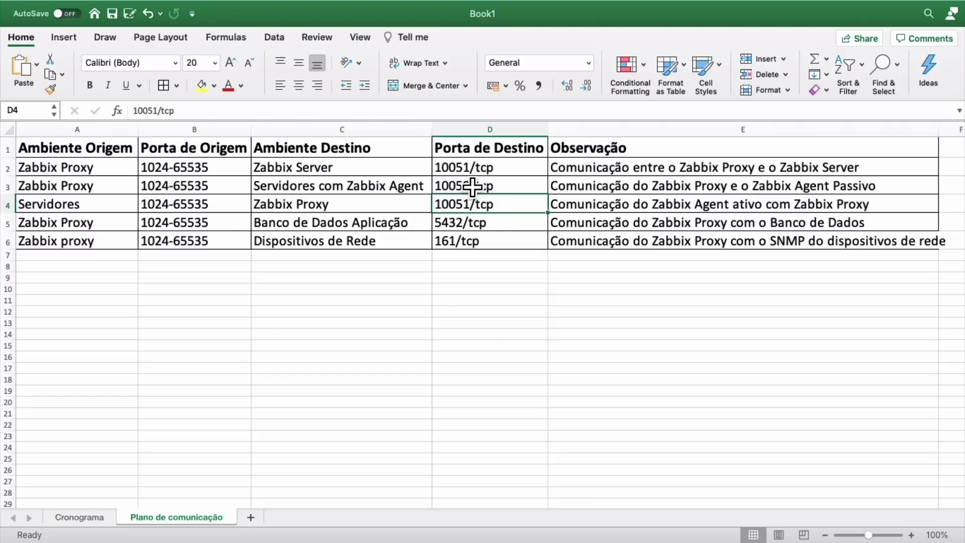
left_click(404, 167)
left_click(401, 207)
left_click(488, 209)
left_click(497, 171)
left_click(474, 191)
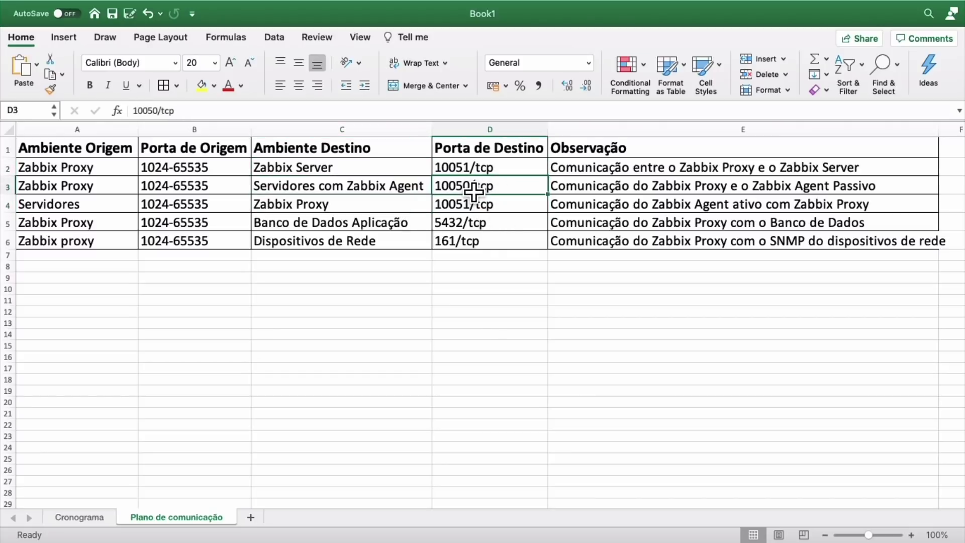
scroll(484, 318, "right", 1)
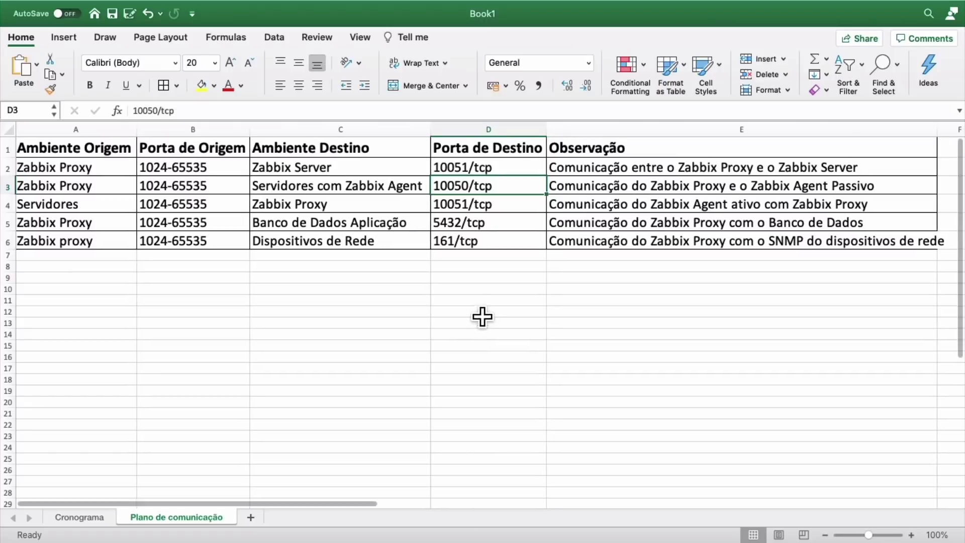
Step: Examine the Banco de Dados Aplicação and Dispositivos de Rede rules, including their origin, destination and database port
left_click_drag(104, 229, 101, 246)
left_click(310, 229)
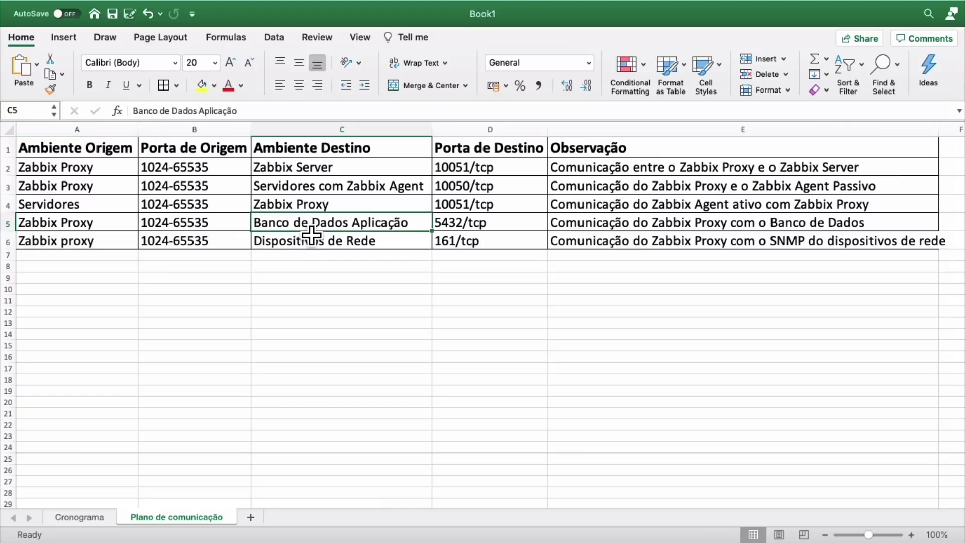
left_click(313, 251)
left_click(487, 229)
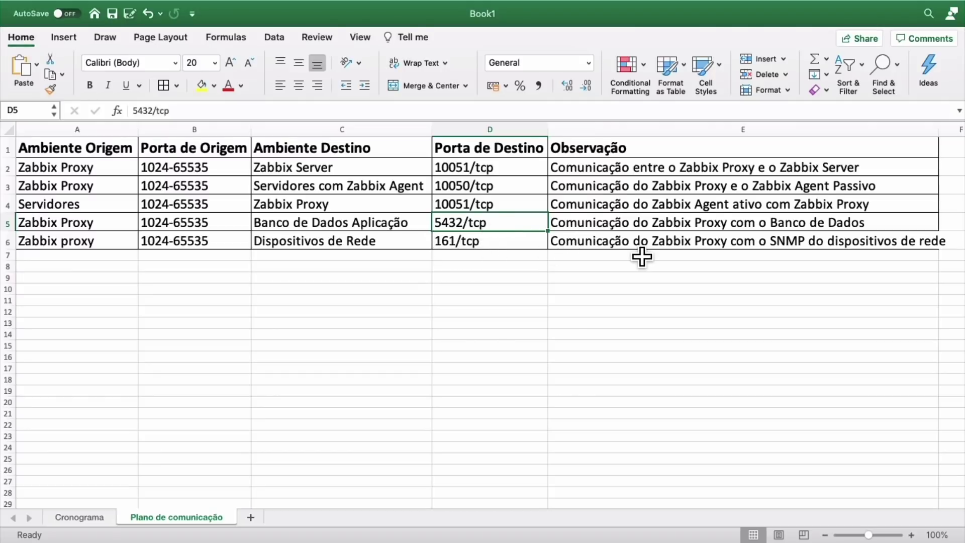
scroll(642, 257, "down", 1)
scroll(642, 257, "up", 1)
scroll(642, 257, "right", 2)
scroll(638, 261, "left", 2)
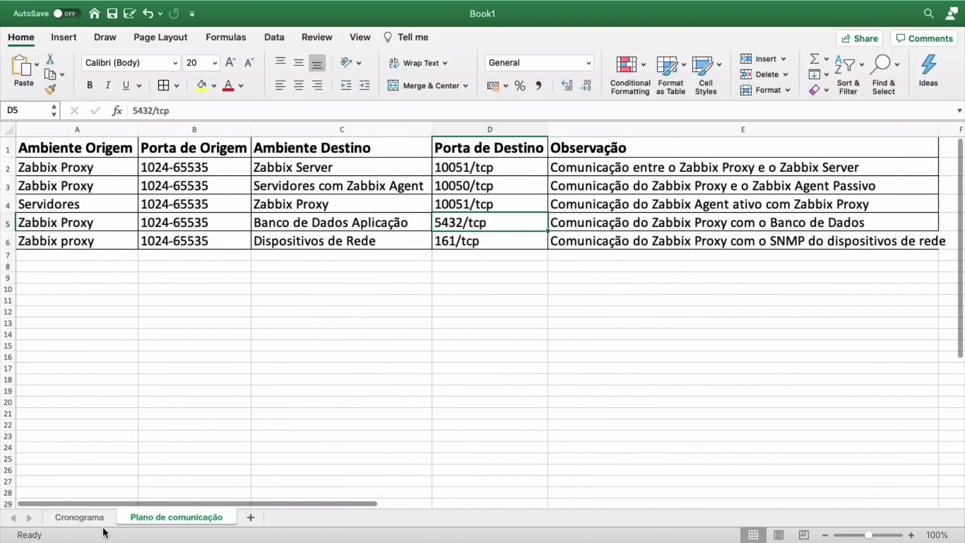
Step: Return to the Cronograma sheet and set the status of Definir regras de rede para informar ao time de segurança to 007_Concluído
left_click(79, 517)
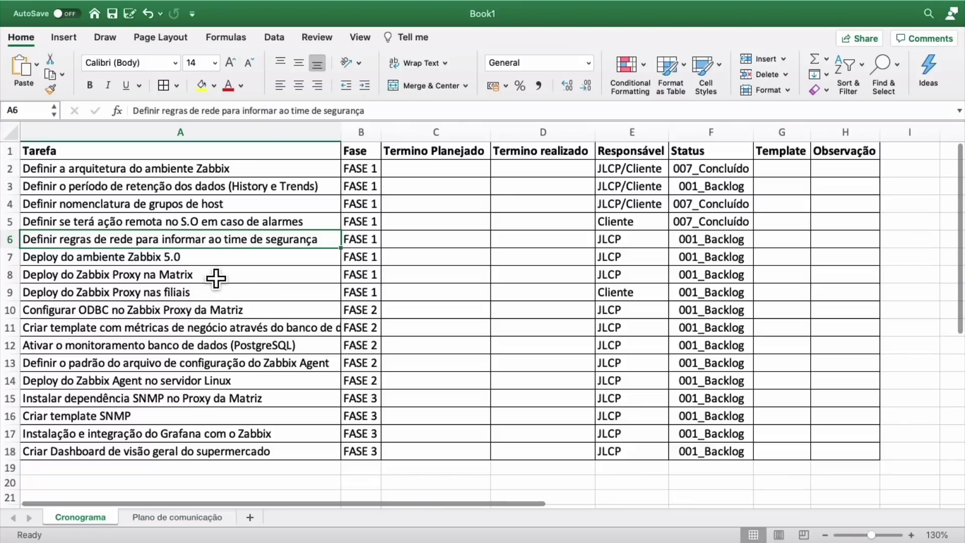
left_click(713, 243)
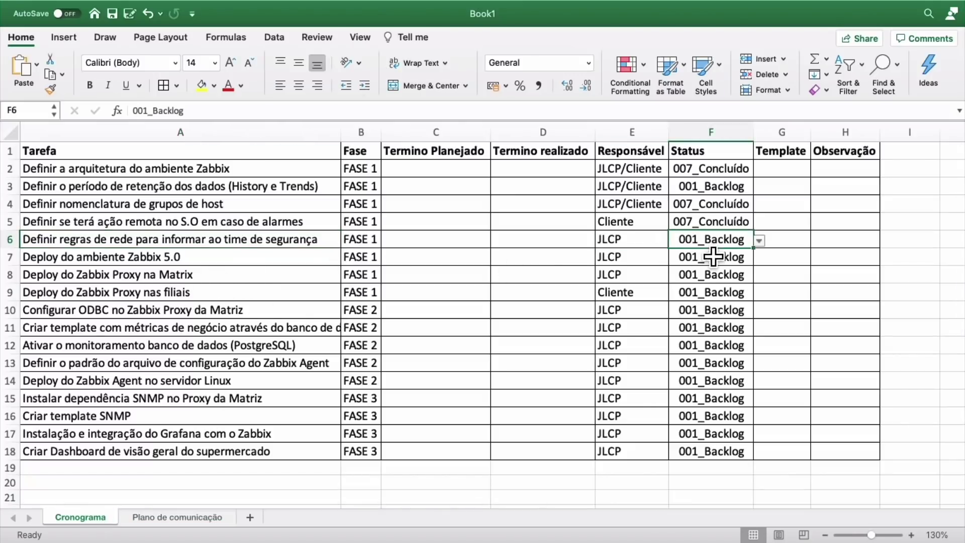
left_click(759, 241)
left_click(709, 336)
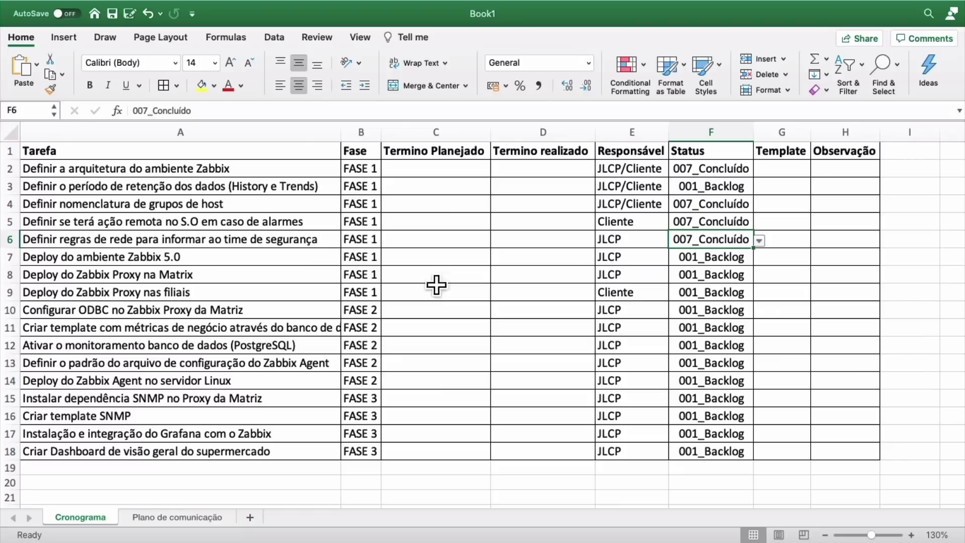
Step: Set the status of the task Deploy do ambiente Zabbix 5.0 to 007_Concluído
left_click(191, 258)
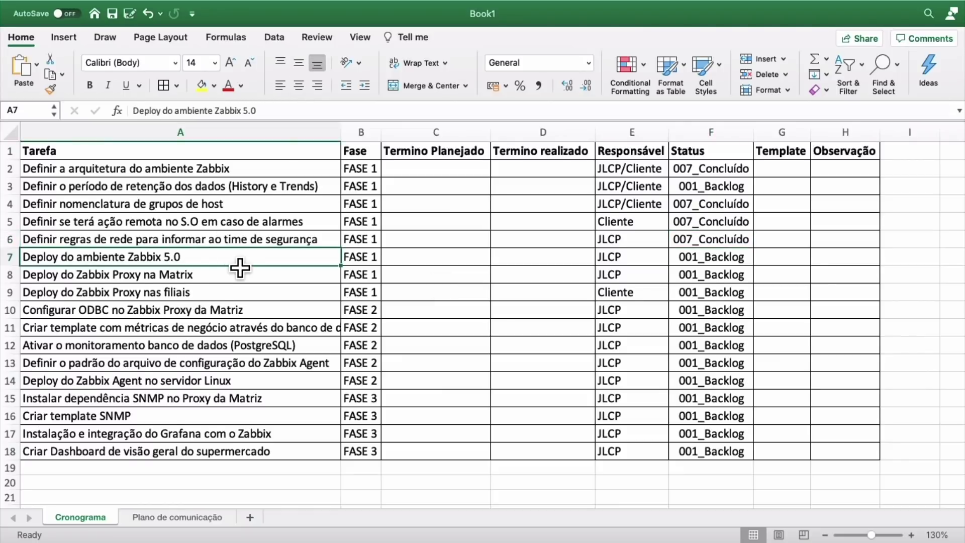
scroll(276, 261, "down", 1)
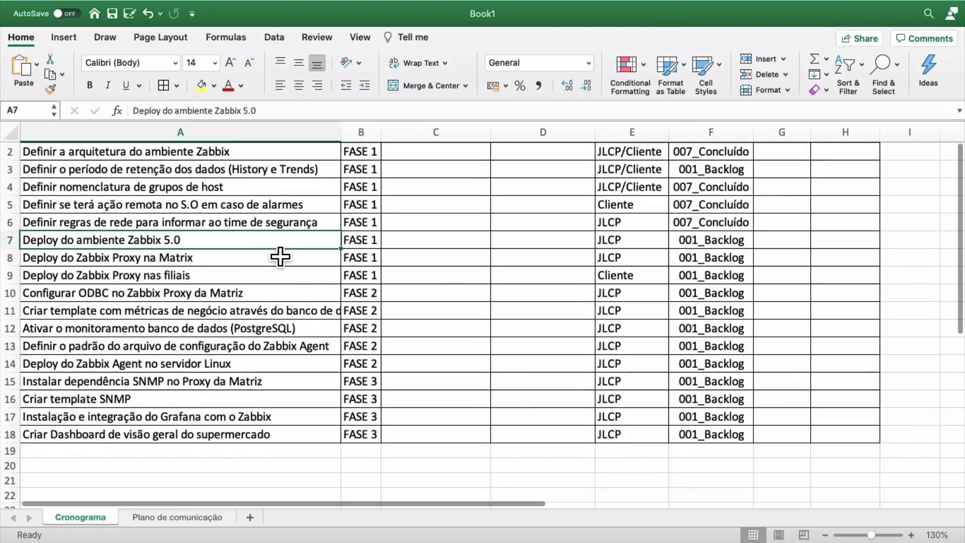
left_click(706, 247)
left_click(759, 242)
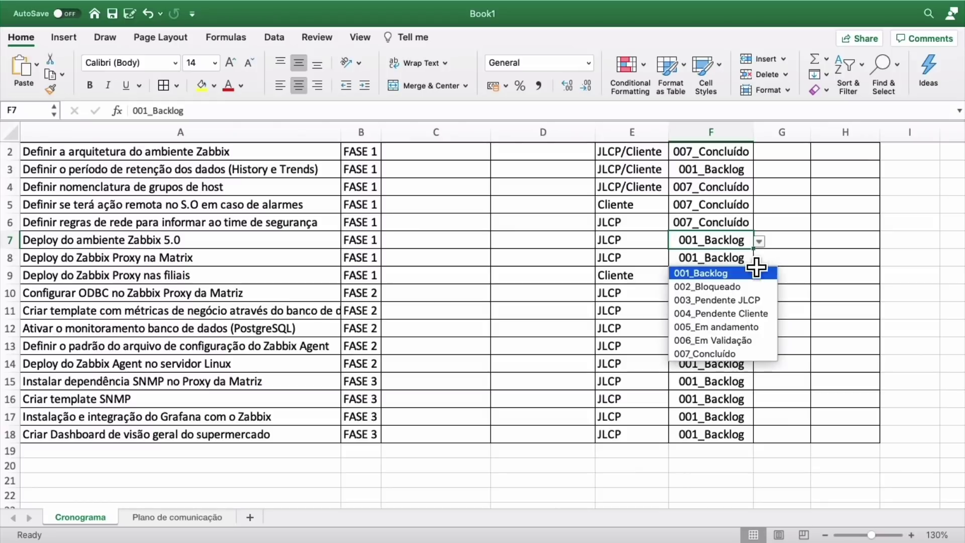
left_click(712, 355)
Step: Correct the task name in A8 to Deploy do Zabbix Proxy na Matriz
left_click(218, 261)
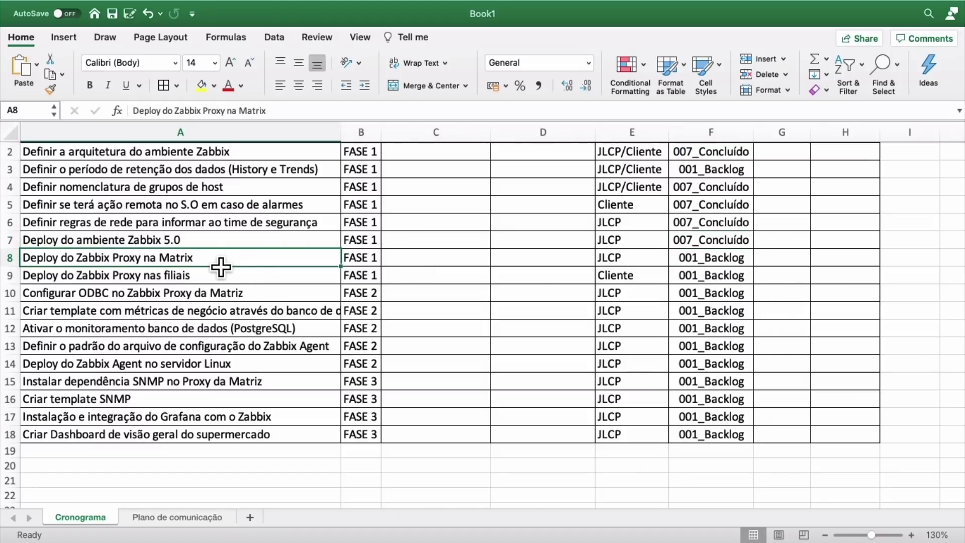
scroll(289, 247, "up", 1)
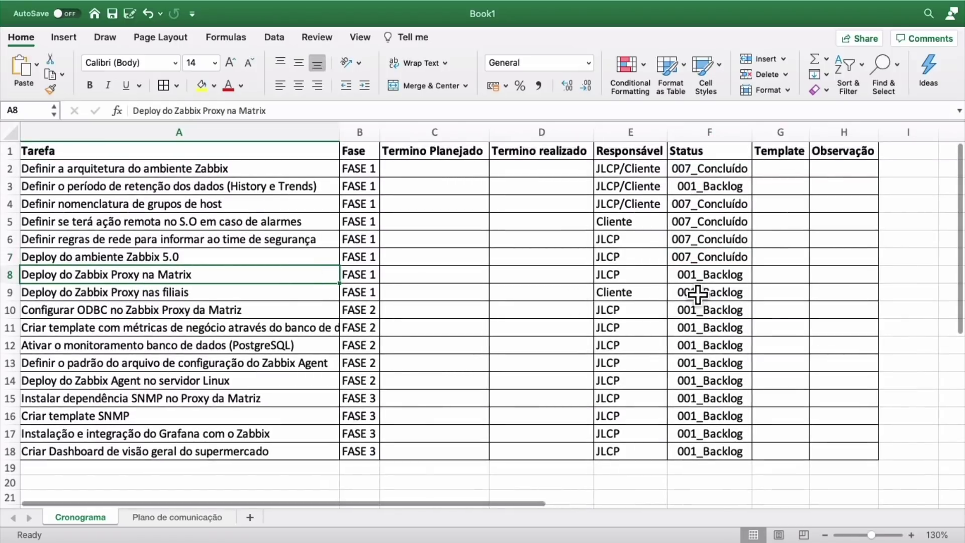
double_click(206, 275)
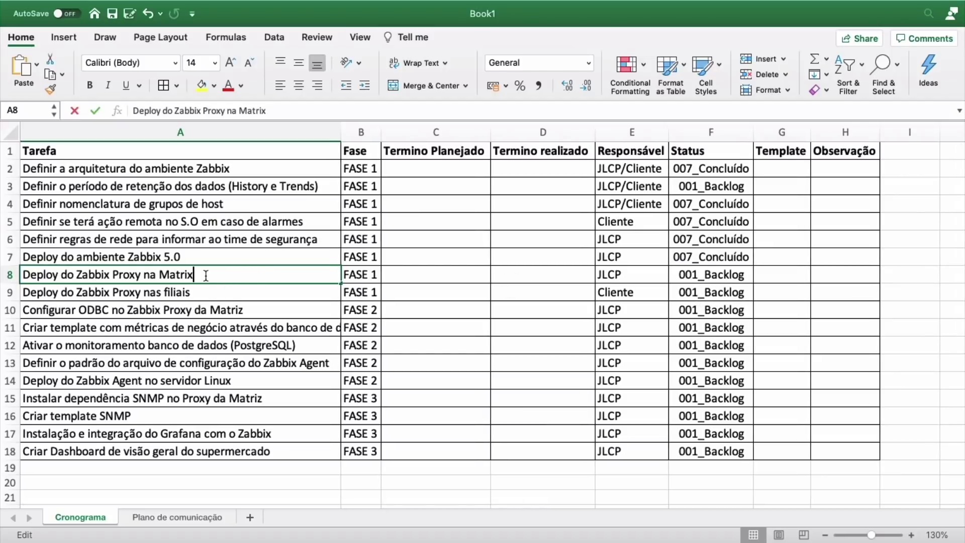
key("Return")
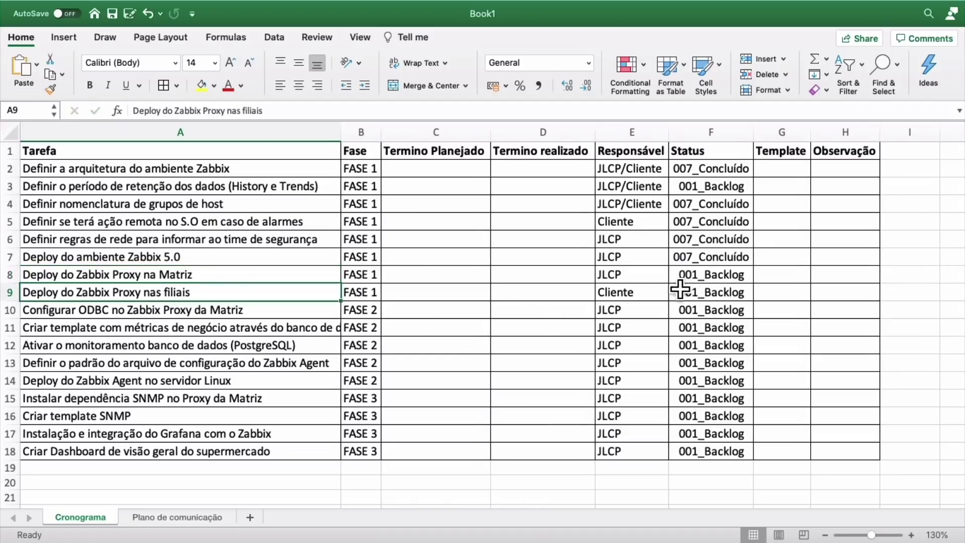
Step: Set the status of the task Deploy do Zabbix Proxy na Matriz to 007_Concluído
left_click(710, 280)
left_click(759, 276)
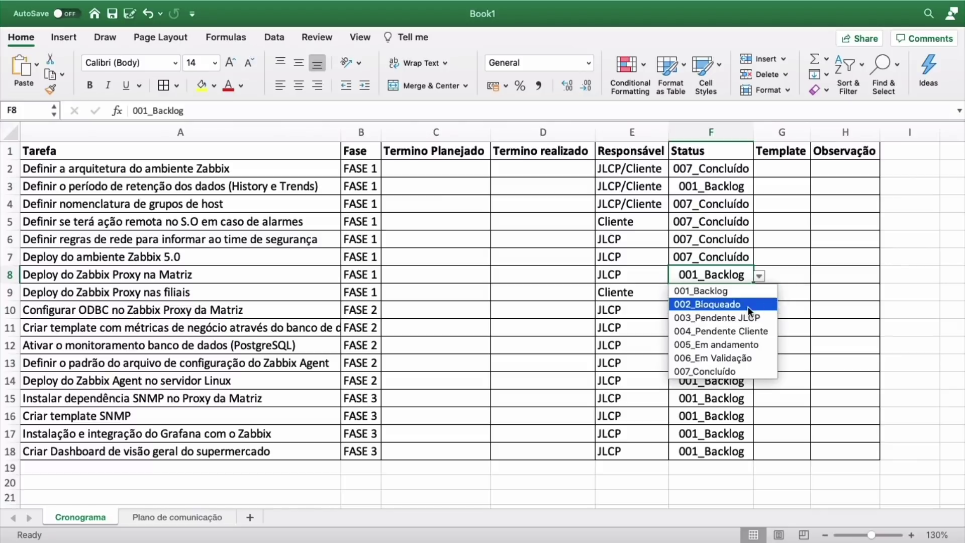
left_click(721, 371)
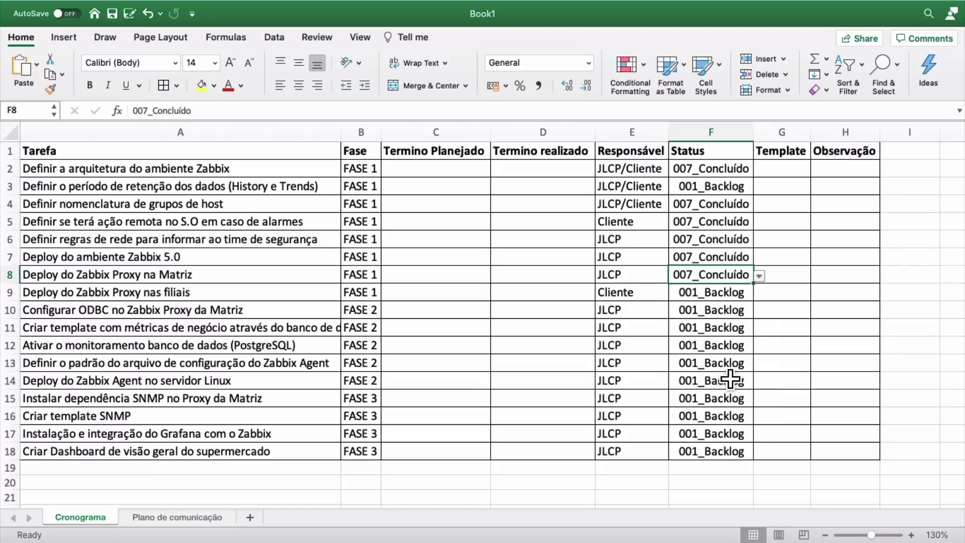
Step: Set the status of the task Deploy do Zabbix Proxy nas filiais to 007_Concluído
left_click(196, 295)
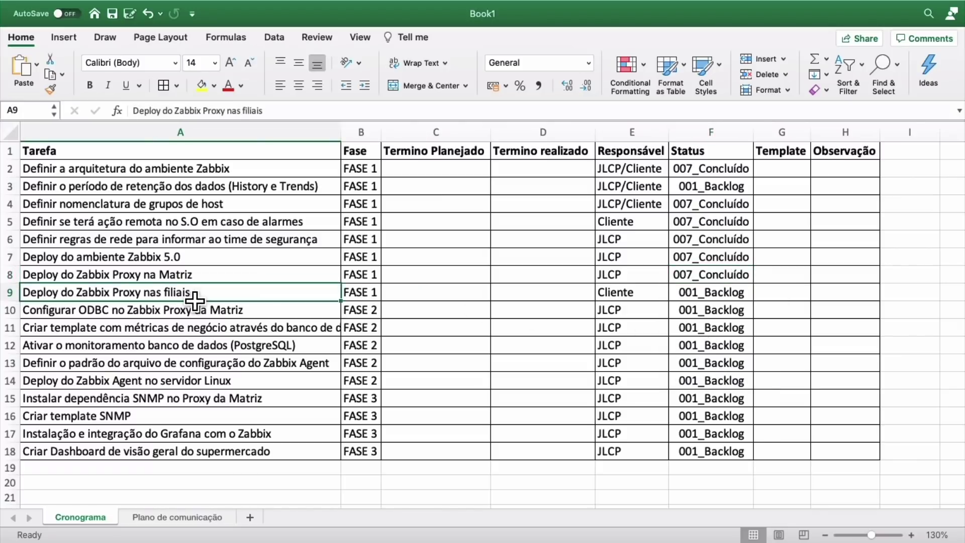
left_click(744, 296)
left_click(759, 294)
left_click(722, 396)
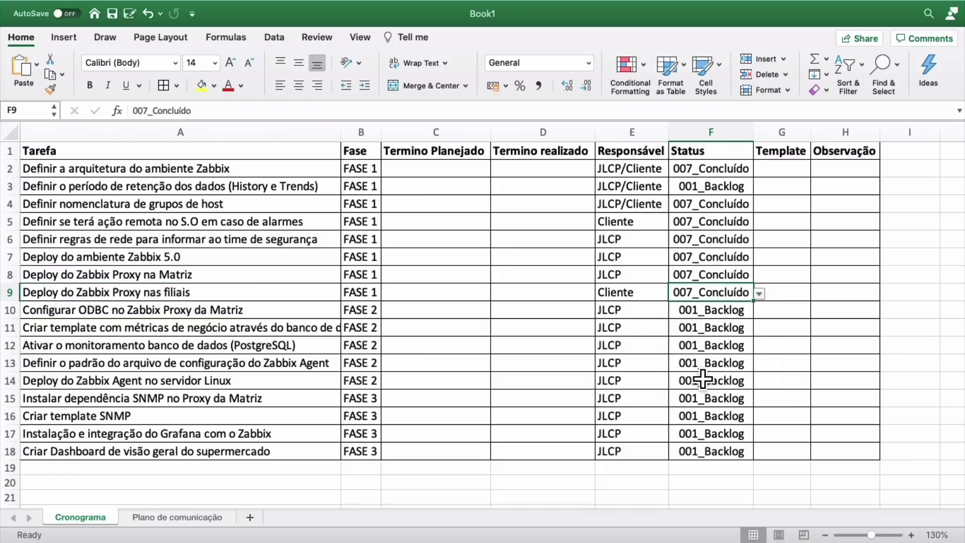
scroll(327, 263, "right", 2)
scroll(328, 263, "left", 2)
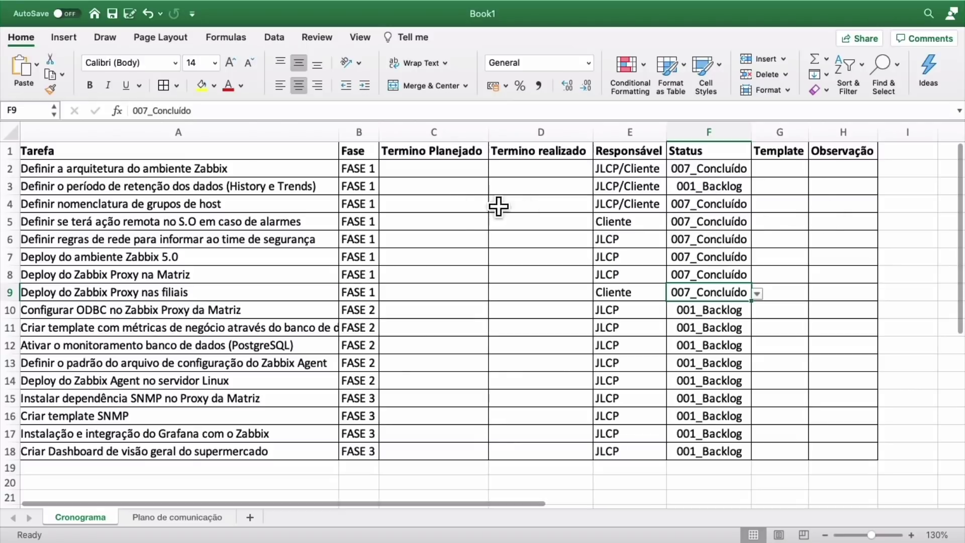
type("'")
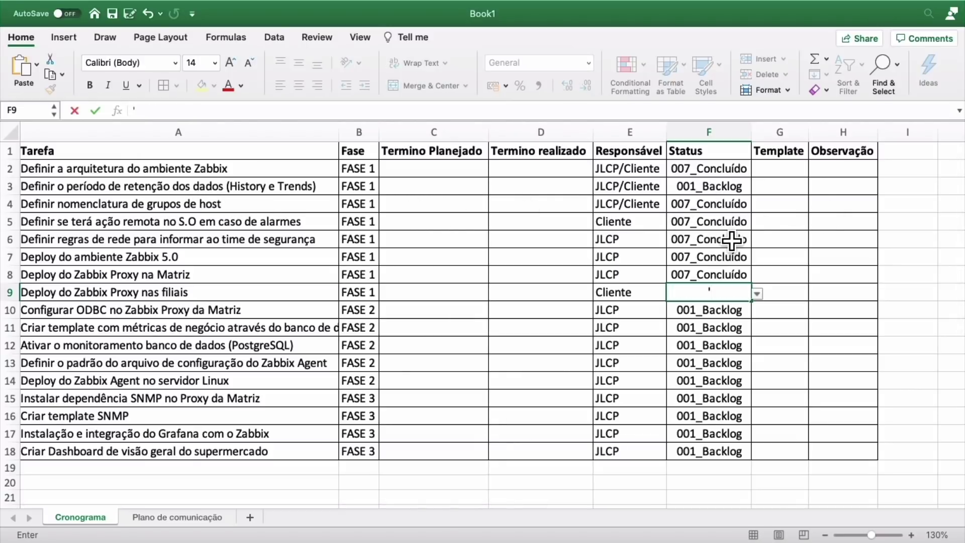
key("Escape")
Step: Add a new sheet for the data retention task and enter HISTORY in cell A1
left_click(317, 187)
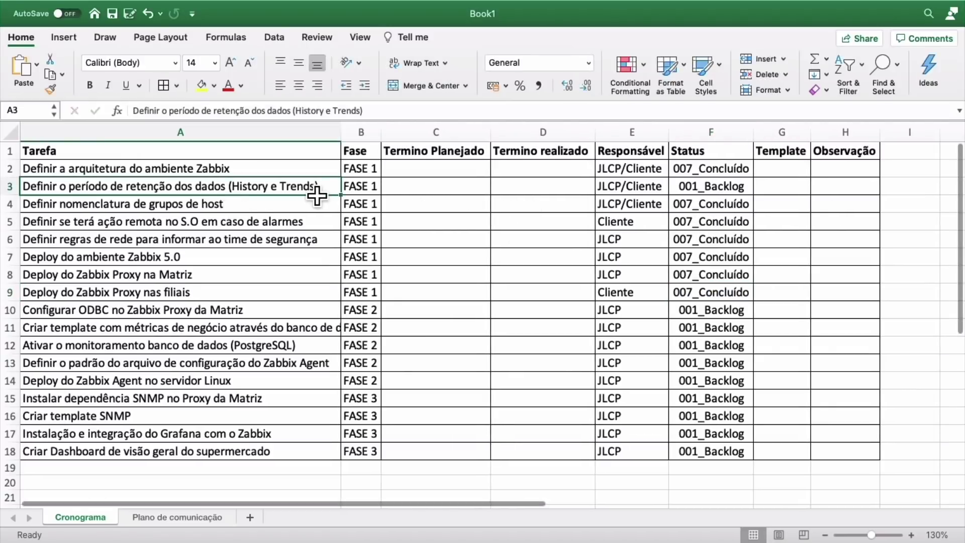
left_click(250, 517)
type("HISTORY")
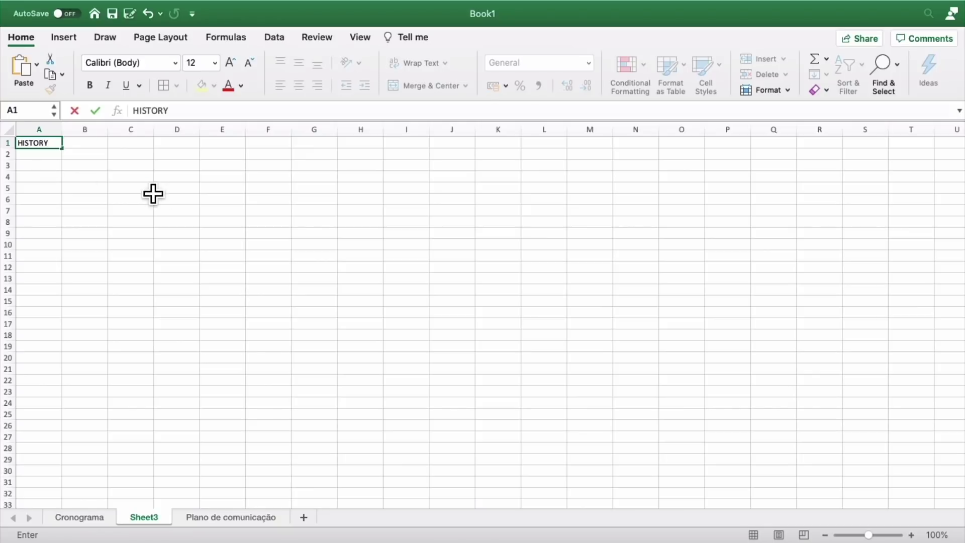
left_click(150, 189)
key("ctrl+Home")
Step: Enlarge the font of A1:F15 to 22 and widen column A to fit its heading
left_click_drag(39, 143, 289, 302)
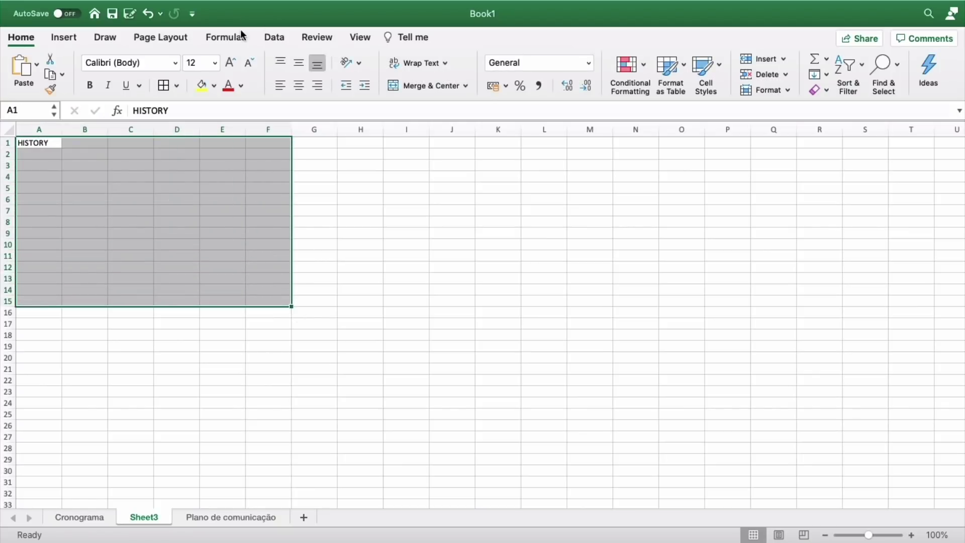
left_click(231, 62)
left_click(230, 62)
left_click(231, 63)
left_click(231, 62)
left_click(231, 63)
left_click_drag(62, 130, 99, 149)
Step: Enter the interval 10m in cell B1 beside the HISTORY heading
left_click(121, 156)
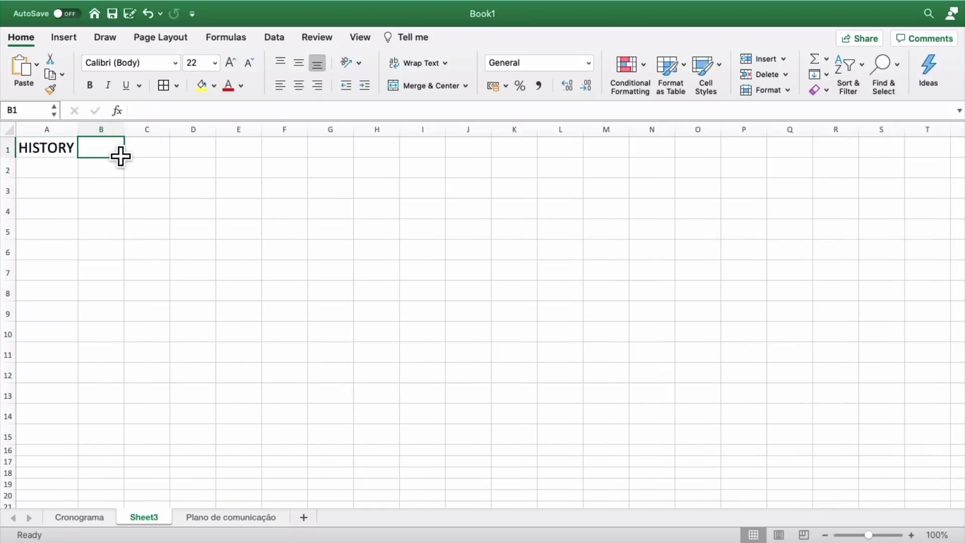
type("10m")
key("Return")
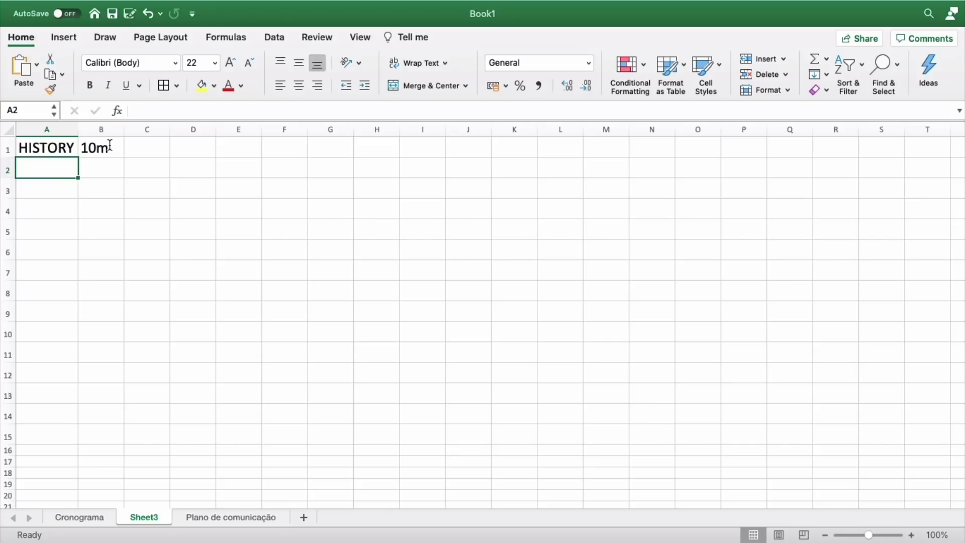
Step: Enter the collection times 18:00, 18:10, 18:20 and 18:30 across cells A2 to D2
key("Tab")
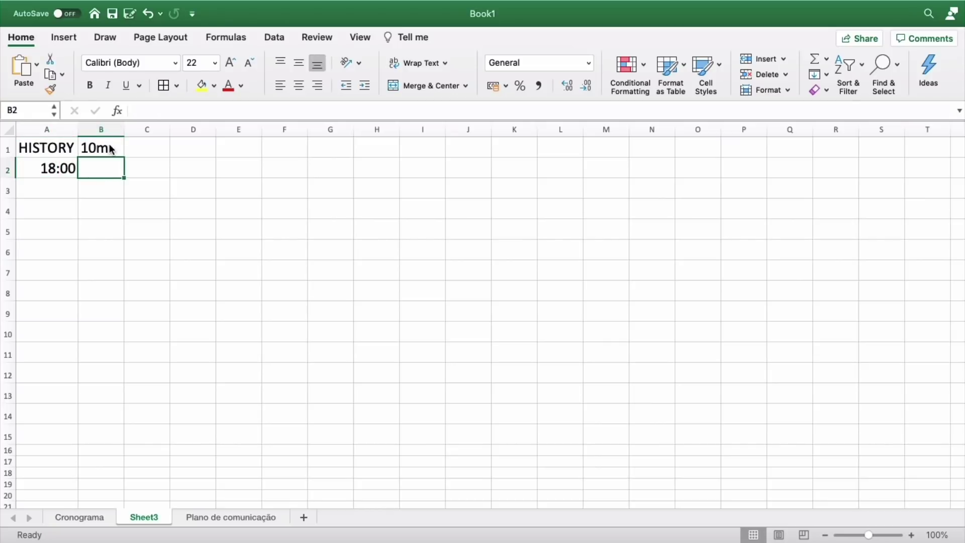
type("18:10")
key("Left")
key("Up")
key("Right")
key("Right")
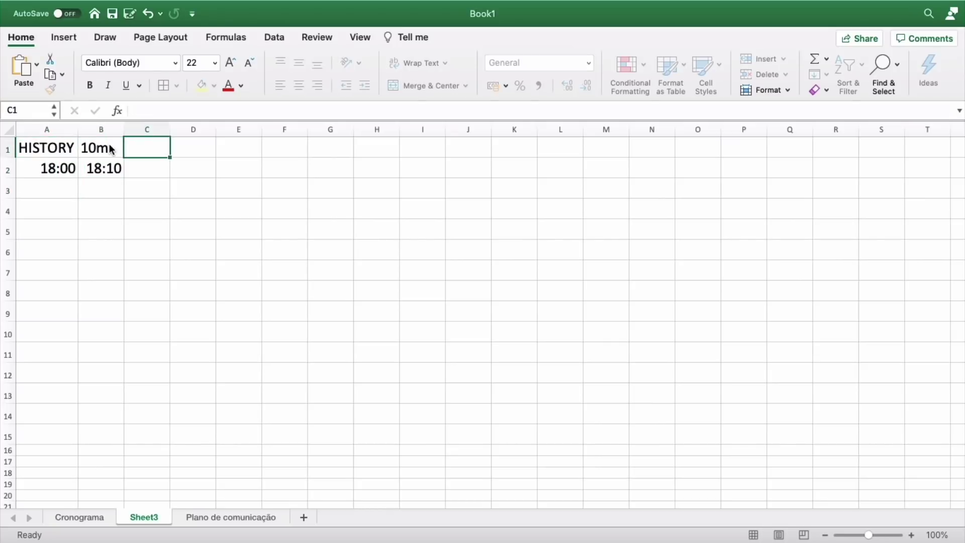
key("Down")
type("1")
key("Tab")
type("18:3")
key("Tab")
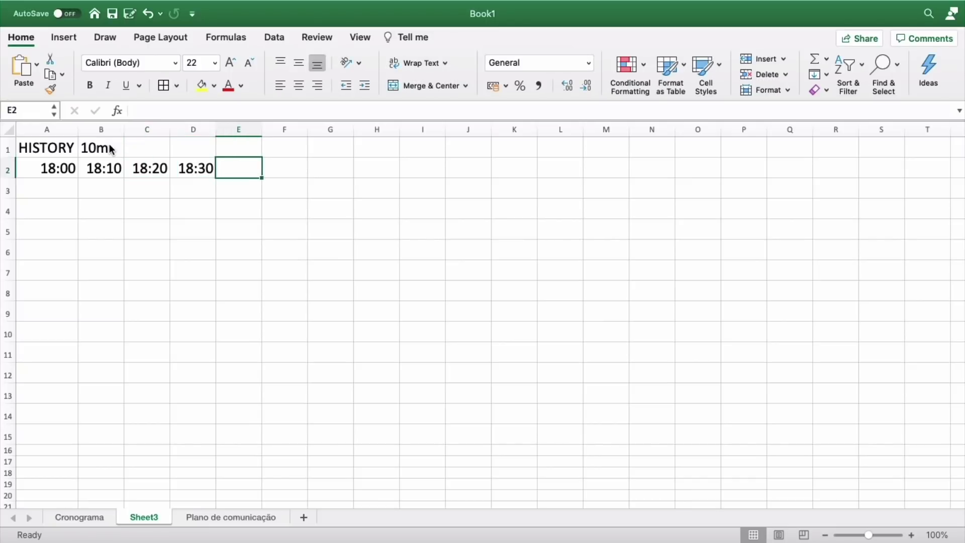
Step: Continue the row of collection times with 18:40 in E2 and 19:00 in F2
type("18:")
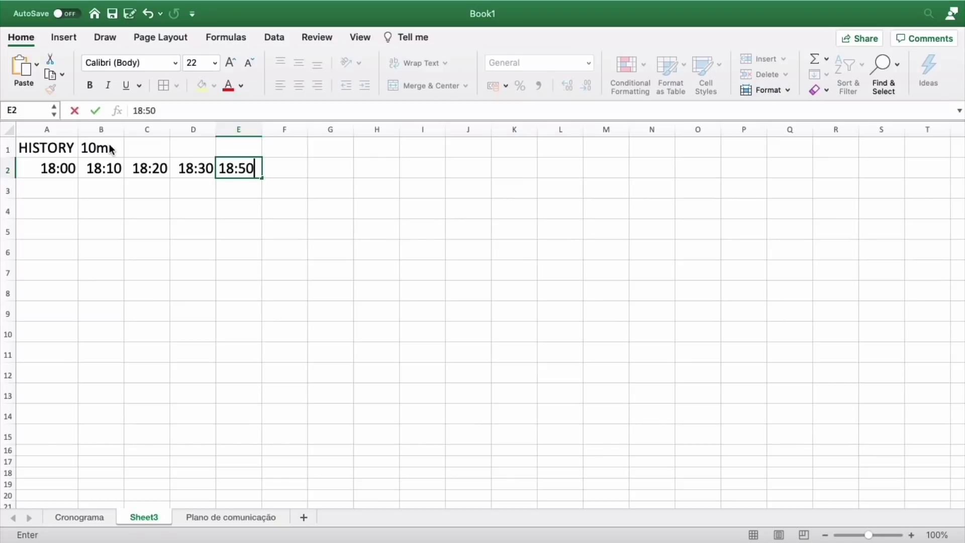
type("40")
key("Tab")
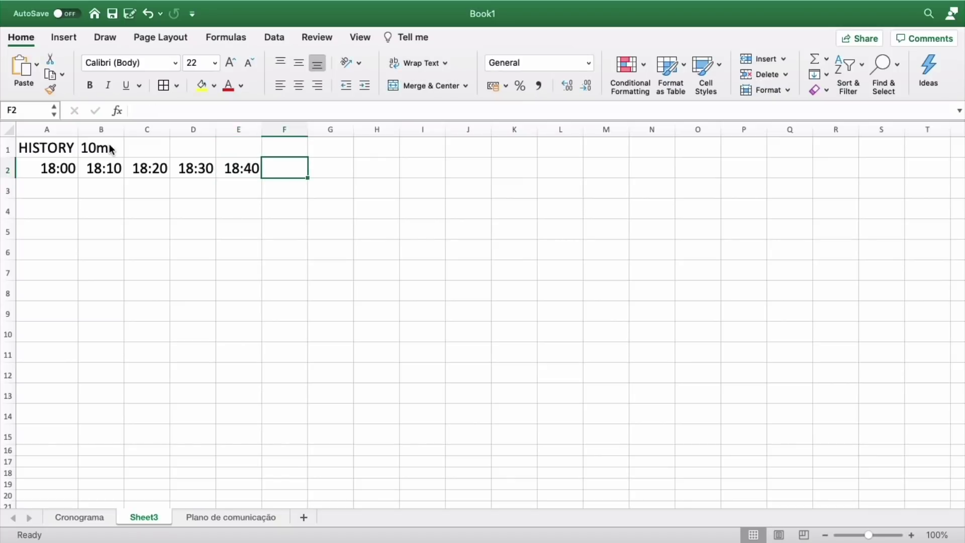
type("19:00")
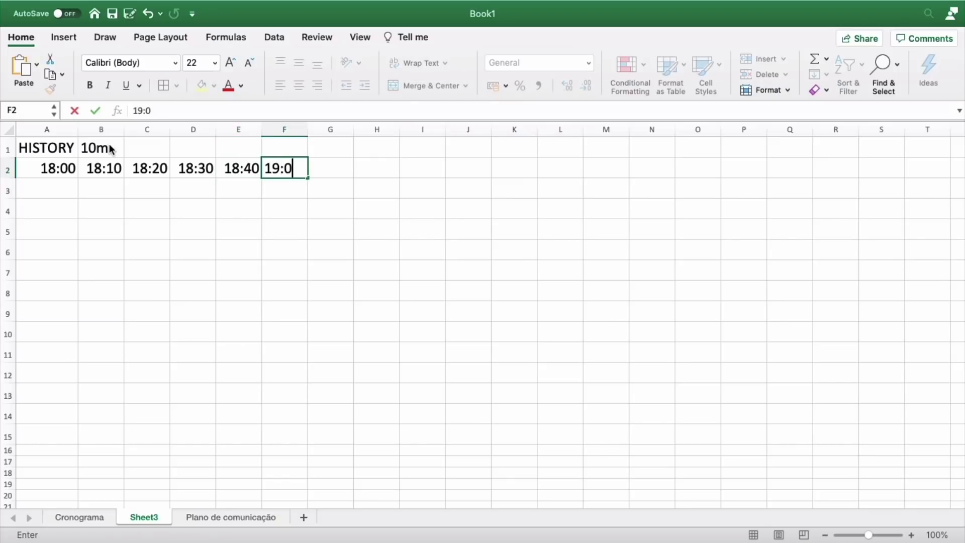
key("Return")
key("Left")
key("Up")
key("Left")
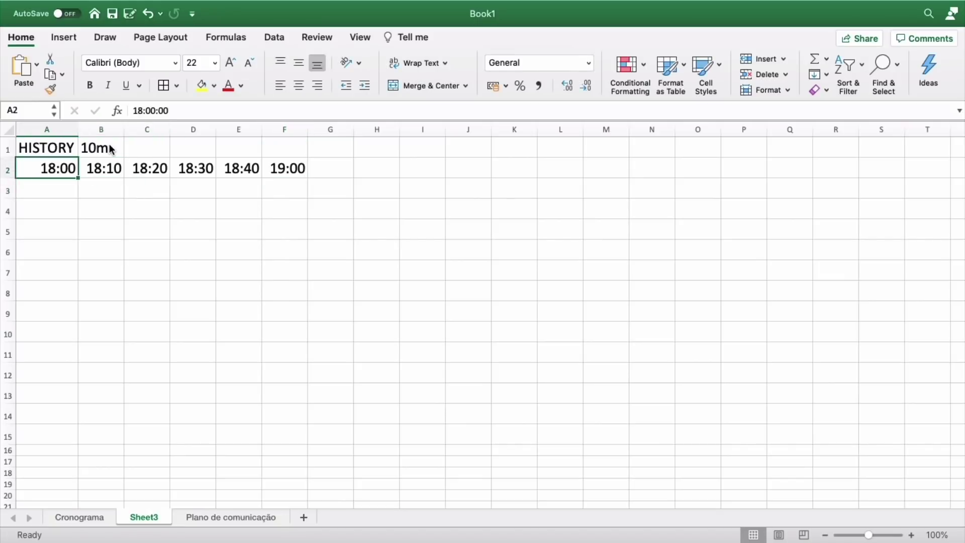
key("shift+Right")
key("shift+Right")
key("shift+Right")
left_click(251, 183)
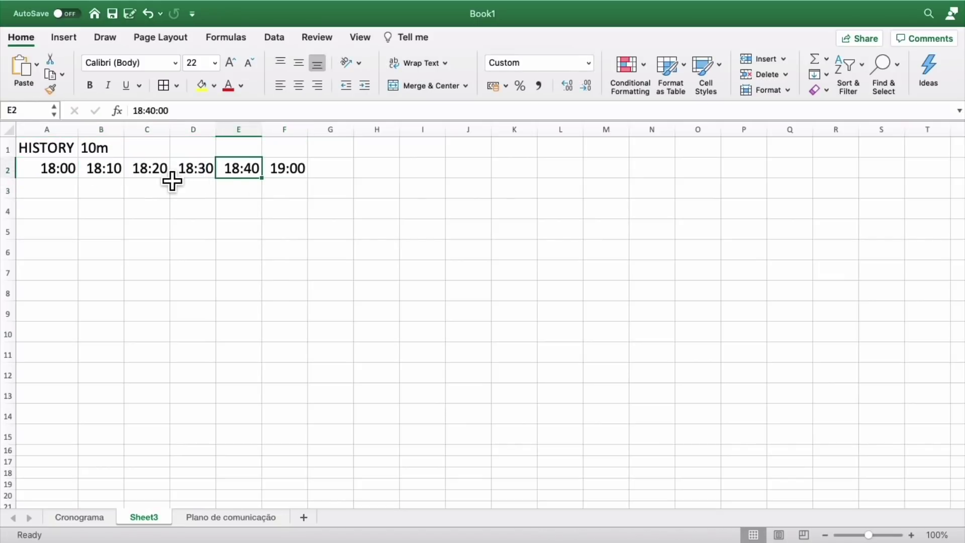
left_click(340, 181)
type("6")
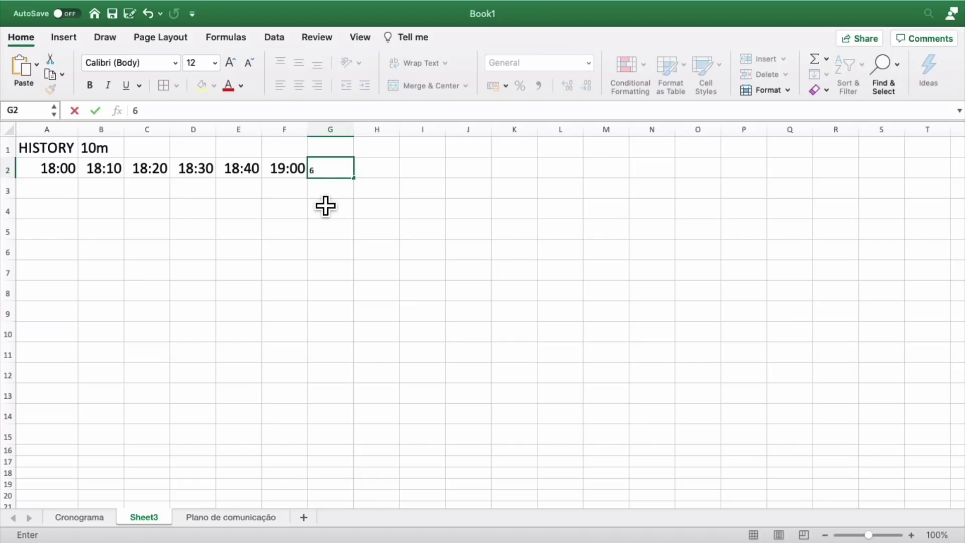
key("Return")
key("Up")
key("super+z")
key("Left")
key("Right")
key("Right")
key("super+c")
key("Left")
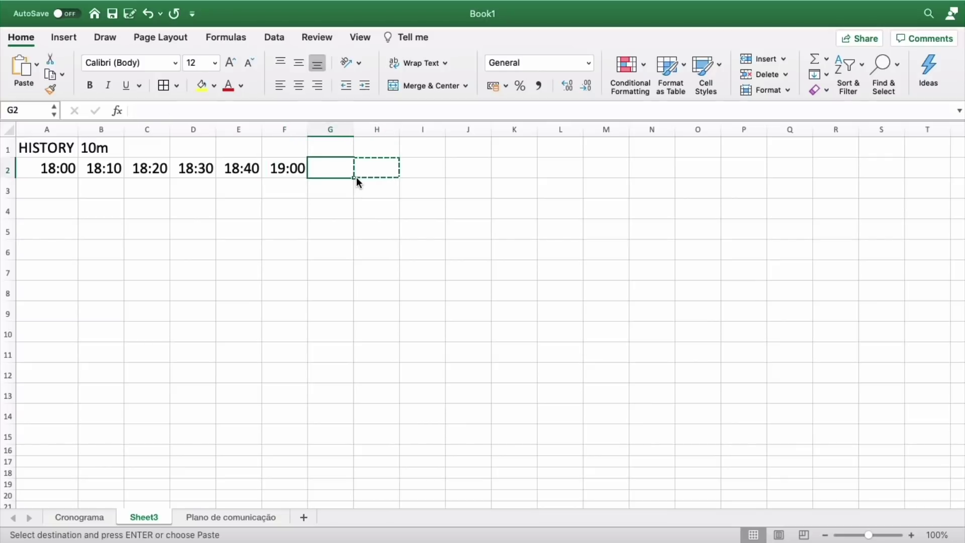
Step: Enter 6 Registros in cell G2 at font size 22 and widen column G to fit the text
left_click(199, 64)
type("22")
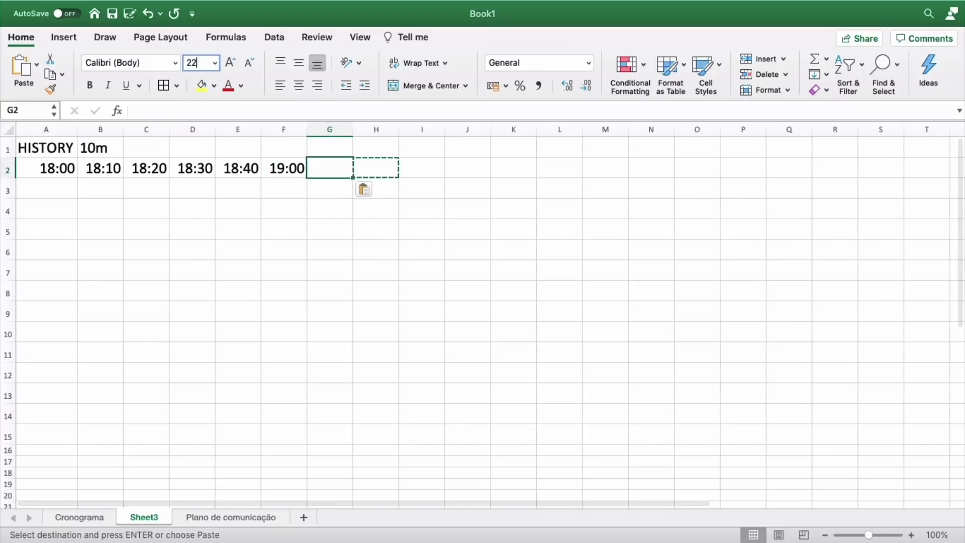
key("Return")
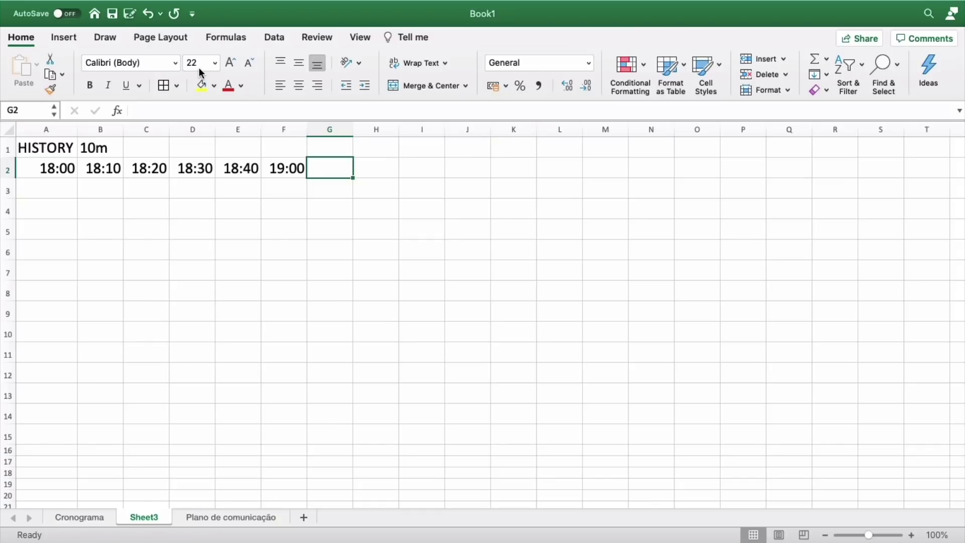
type("6")
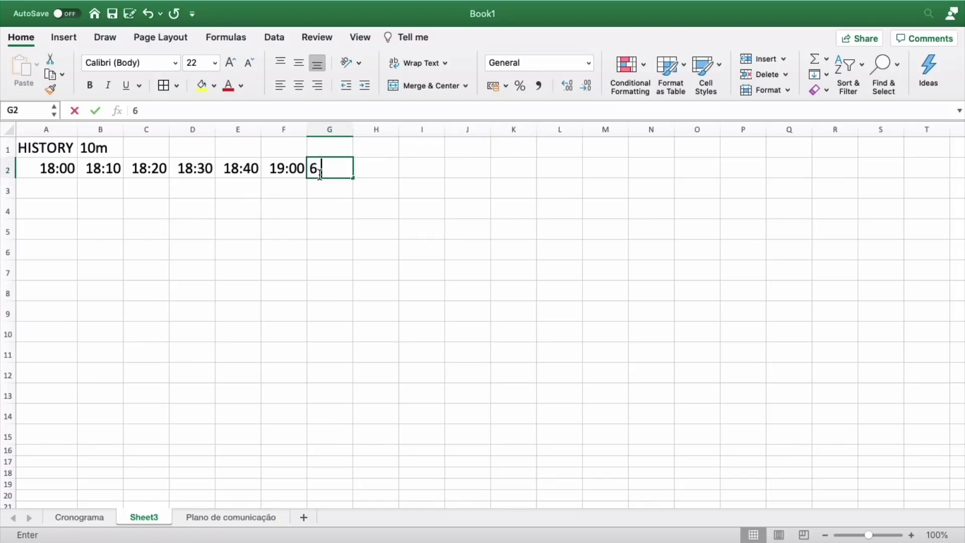
type(" Registros")
key("Return")
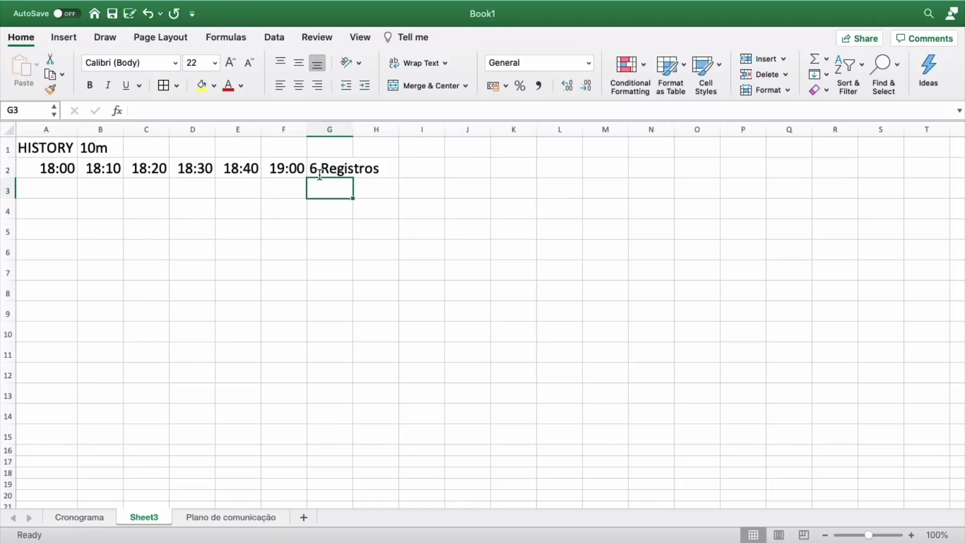
double_click(365, 139)
Step: Enter TRENDS in A3 and 1h SUMARIAR - MIN, MAX, AVG, COUNT beside it in B3
left_click(65, 195)
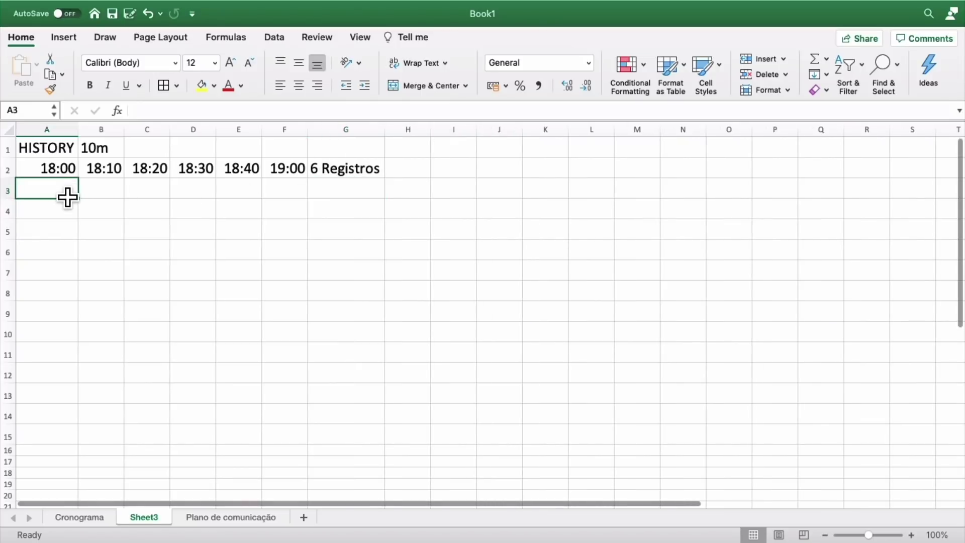
type("TRENDS")
key("Tab")
type("1h")
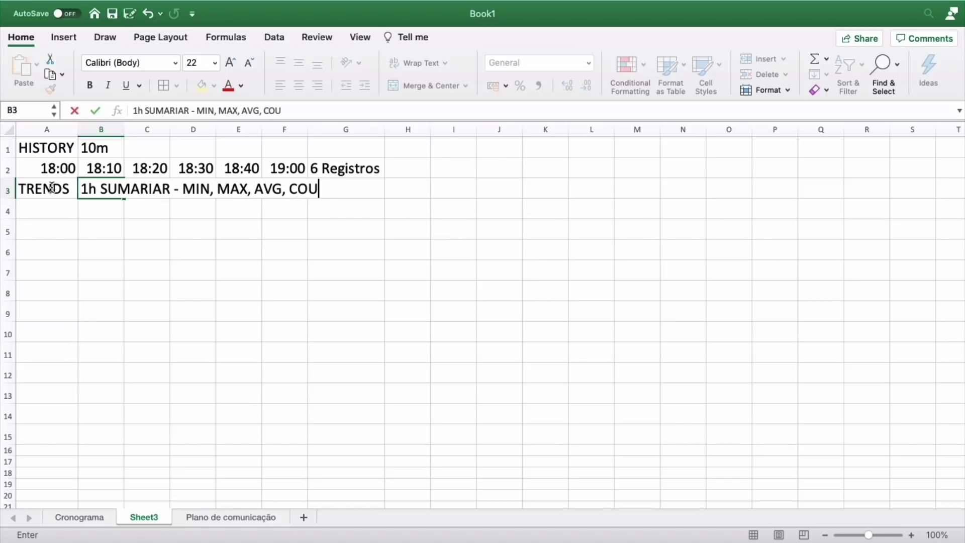
key("Return")
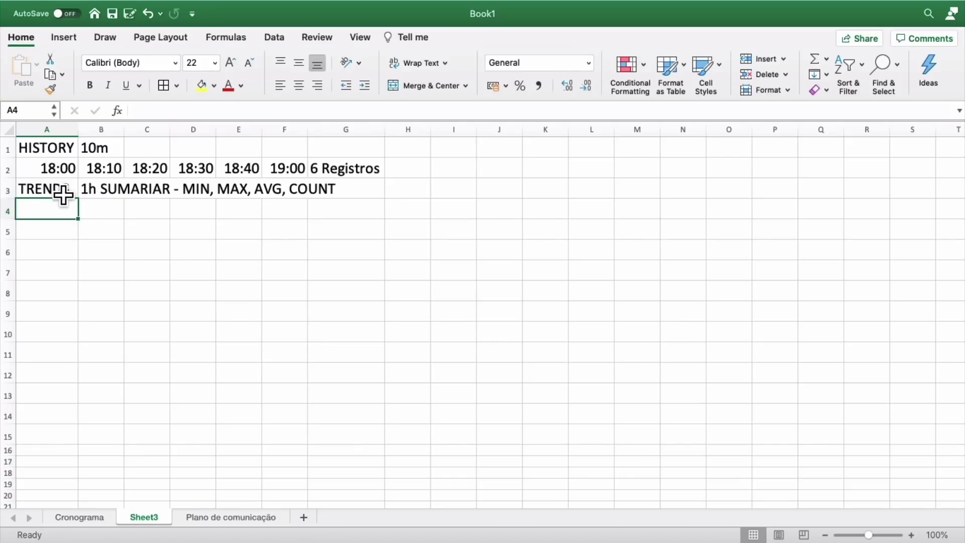
Step: Insert a blank row between the collection times and the TRENDS row
left_click_drag(56, 172, 288, 176)
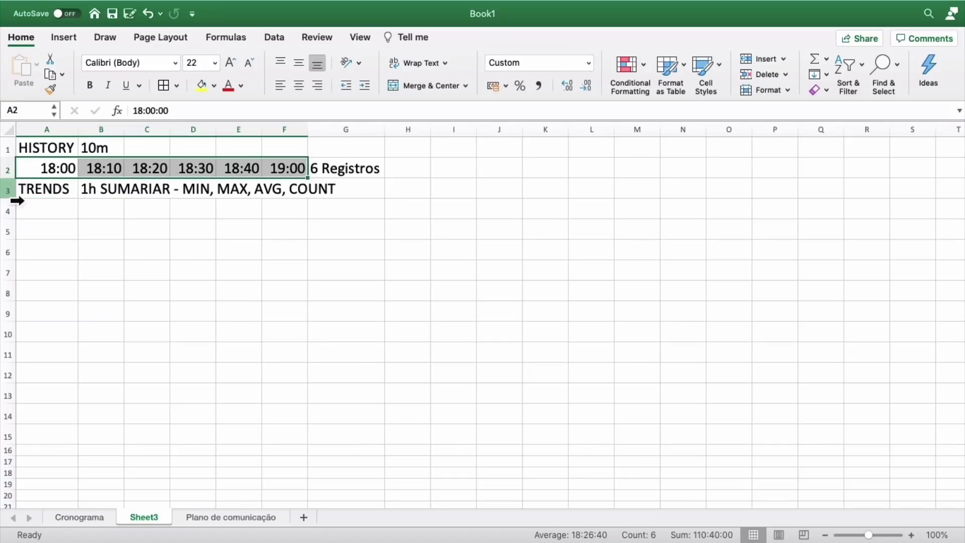
right_click(10, 191)
left_click(25, 259)
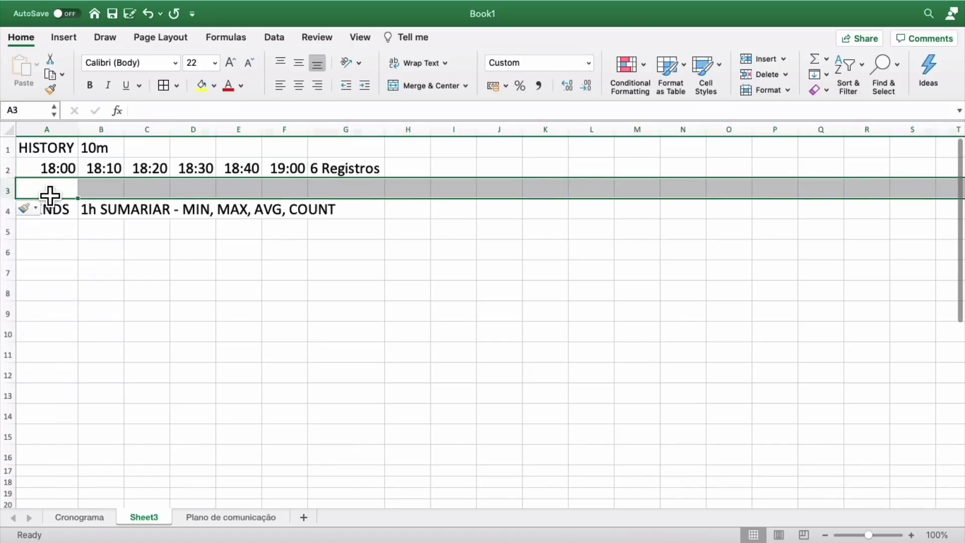
left_click(50, 195)
type("10")
key("Tab")
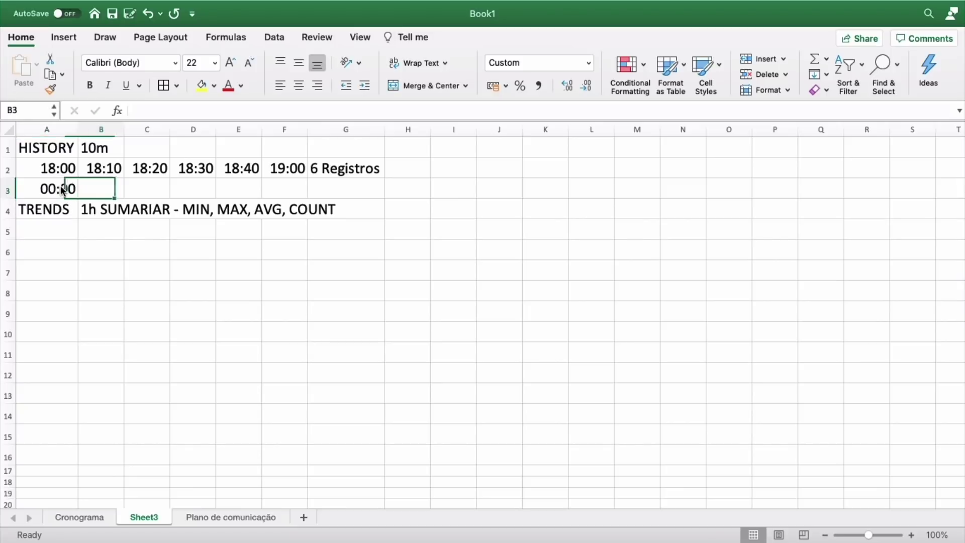
left_click(65, 187)
key("Tab")
key("Tab")
key("Right")
key("Right")
key("Right")
key("Right")
key("Right")
key("Right")
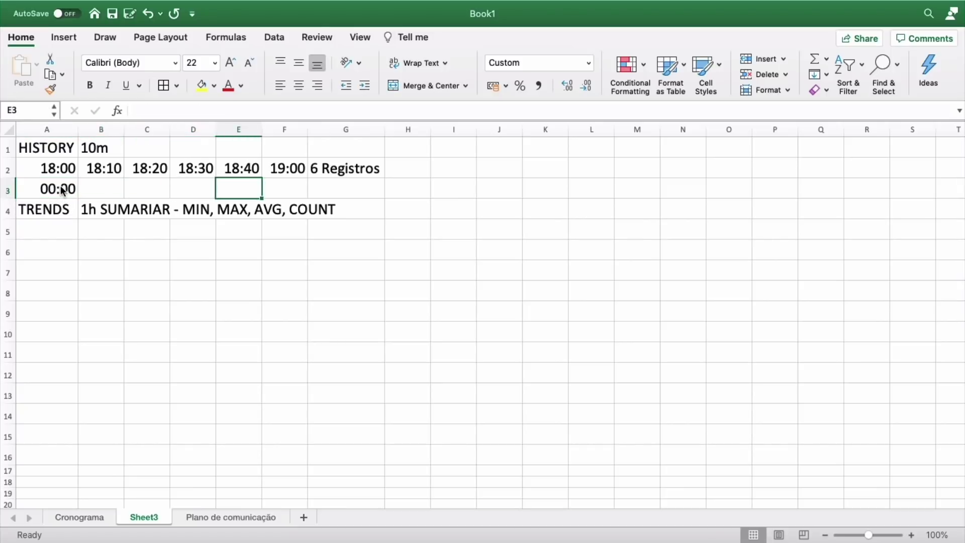
key("super+c")
key("Left")
key("Left")
key("Left")
key("Left")
key("Left")
key("Left")
key("Left")
key("Left")
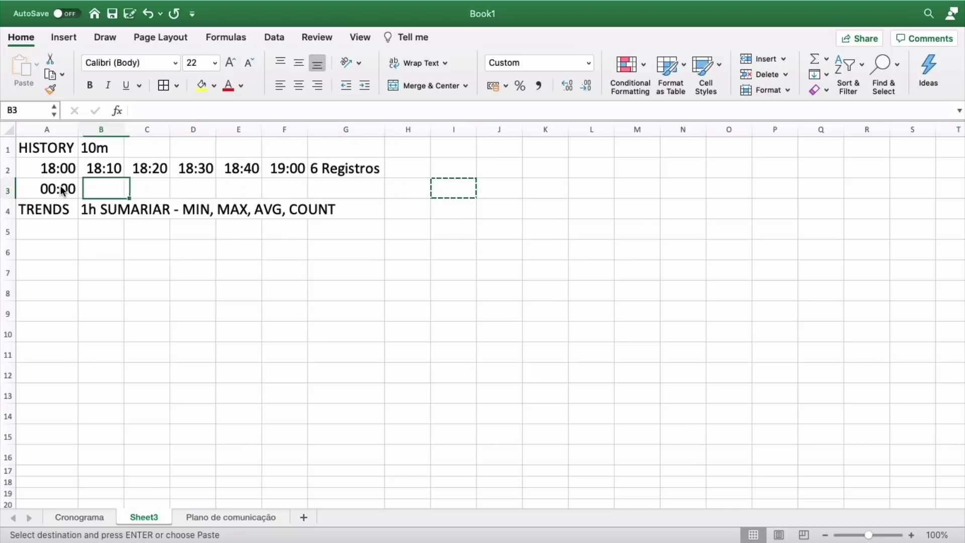
type("1")
key("ctrl+Return")
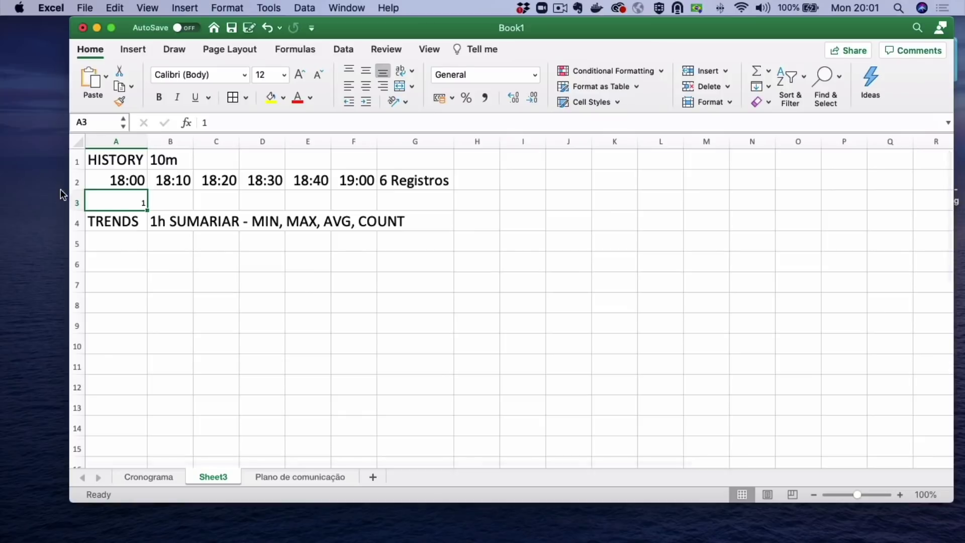
Step: Return the workbook to full screen and copy blank cell A5 over A3:F3 to reset their contents and formatting
left_click(49, 218)
left_click(111, 28)
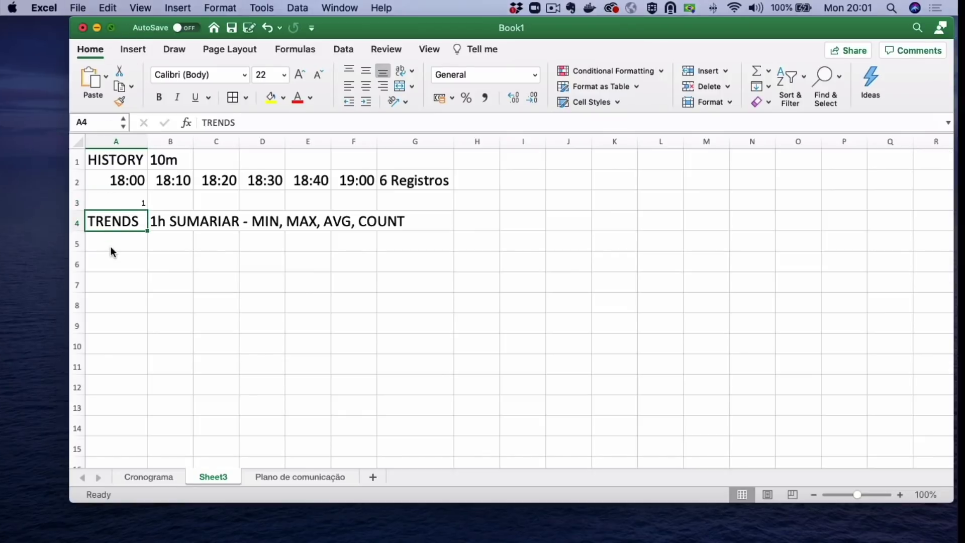
left_click(65, 235)
key("super+c")
left_click(70, 195)
key("super+v")
left_click(304, 196, "shift")
key("super+v")
left_click(108, 281)
left_click_drag(55, 209, 74, 195)
Step: Enter the sample values 10, 11 and 15 in A3 to C3 under the first three collection times
left_click(65, 190)
type("10")
key("Return")
left_click(62, 192)
key("Tab")
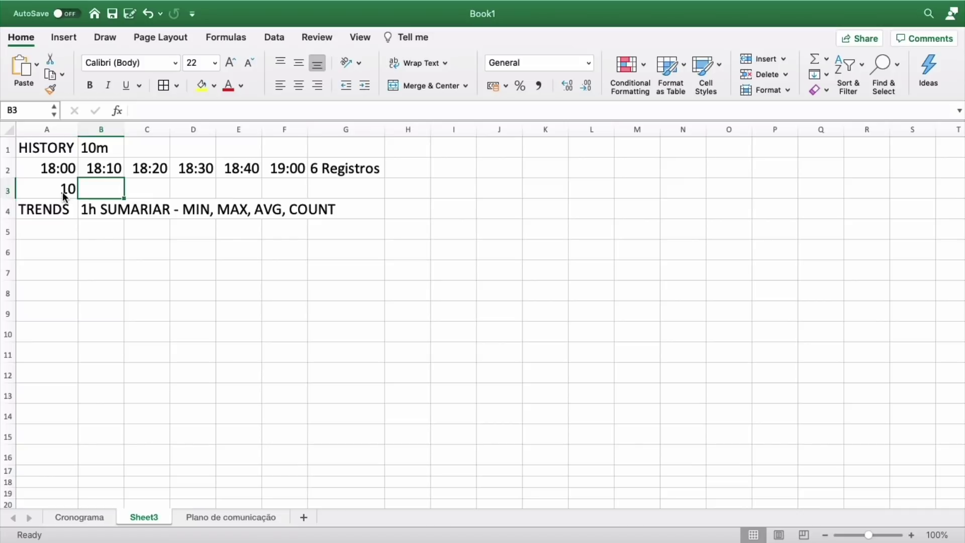
type("11")
key("Tab")
type("1")
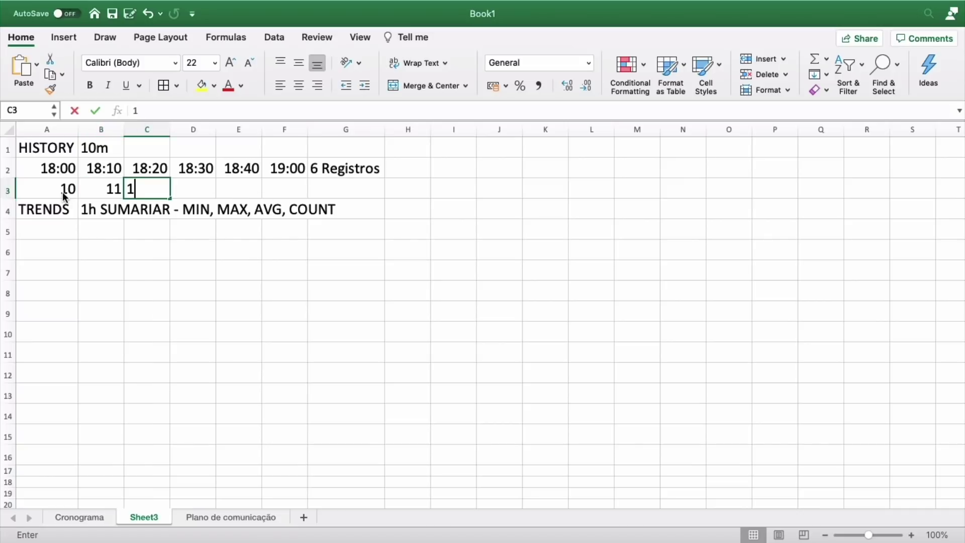
type("6")
key("BackSpace")
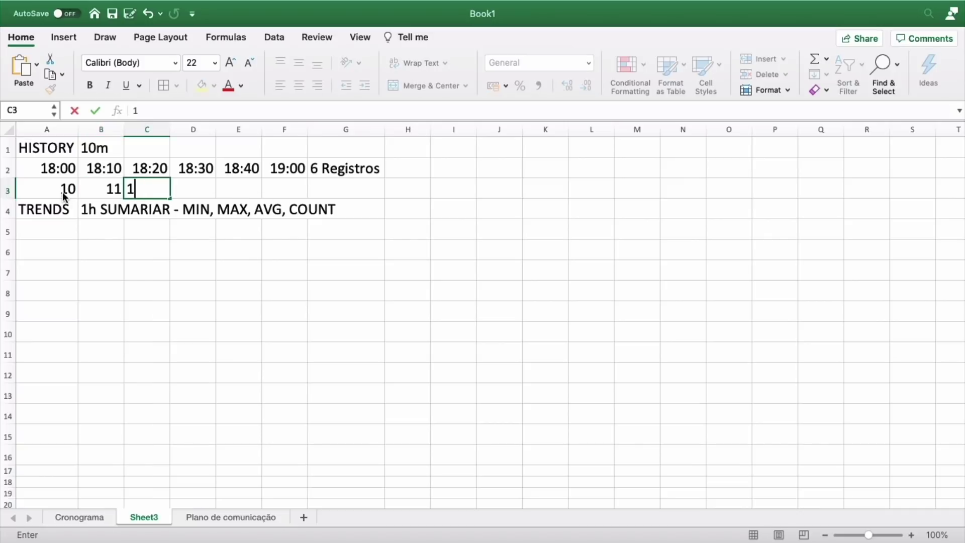
type("5")
key("Tab")
Step: Enter the sample values 20, 30 and 18 in D3 to F3 under the remaining collection times
type("20")
key("Tab")
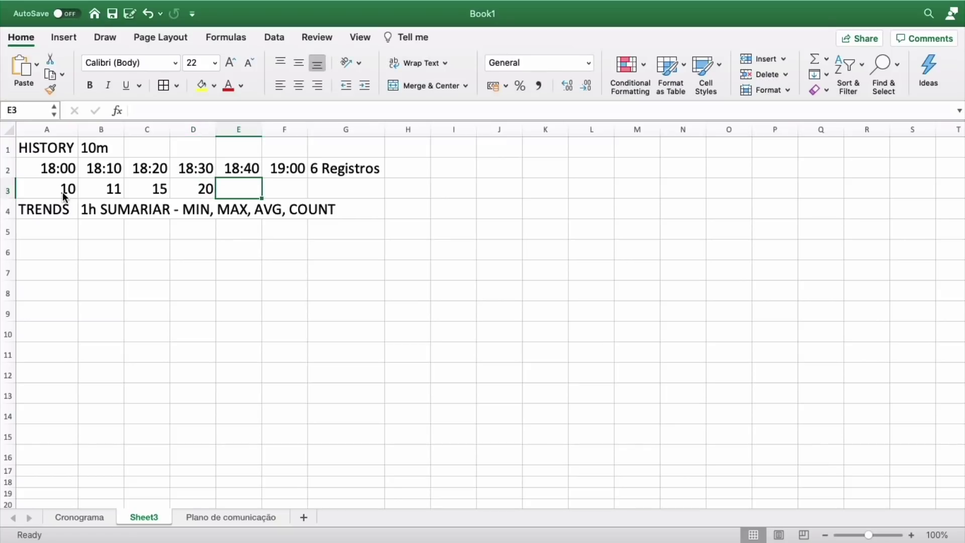
type("30")
key("Tab")
type("18")
key("Tab")
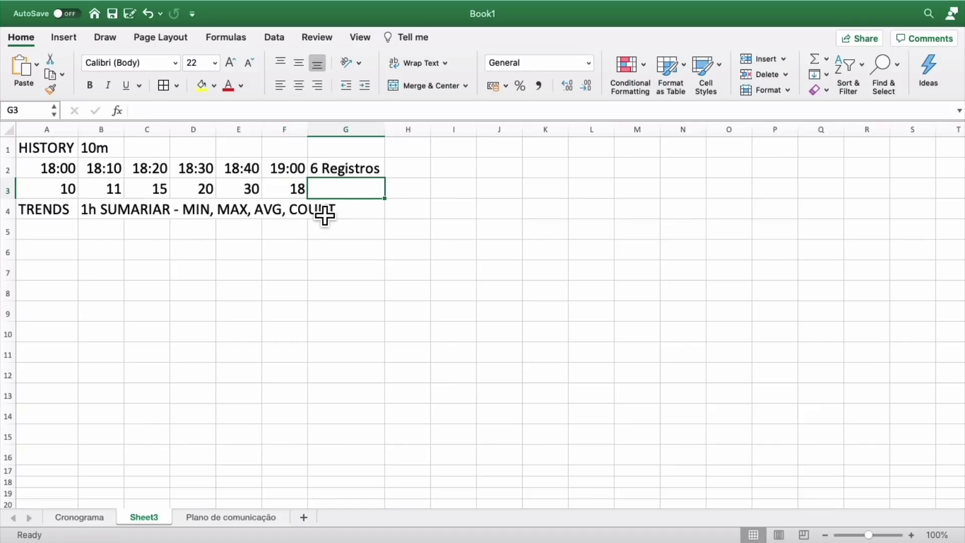
Step: Enter COUNT in A5 below TRENDS and 4 REGISTROS beside it in B5
left_click(68, 244)
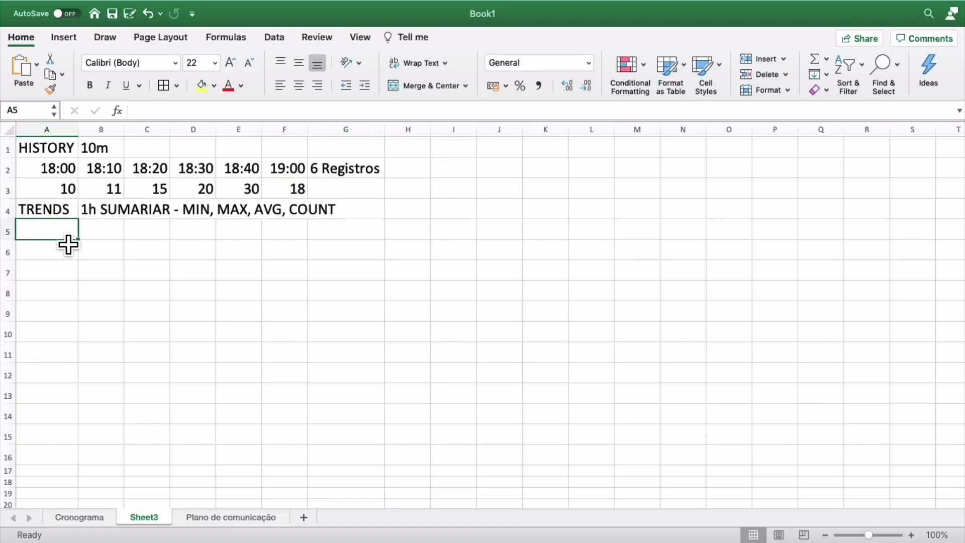
type("COUNT")
double_click(101, 237)
key("Escape")
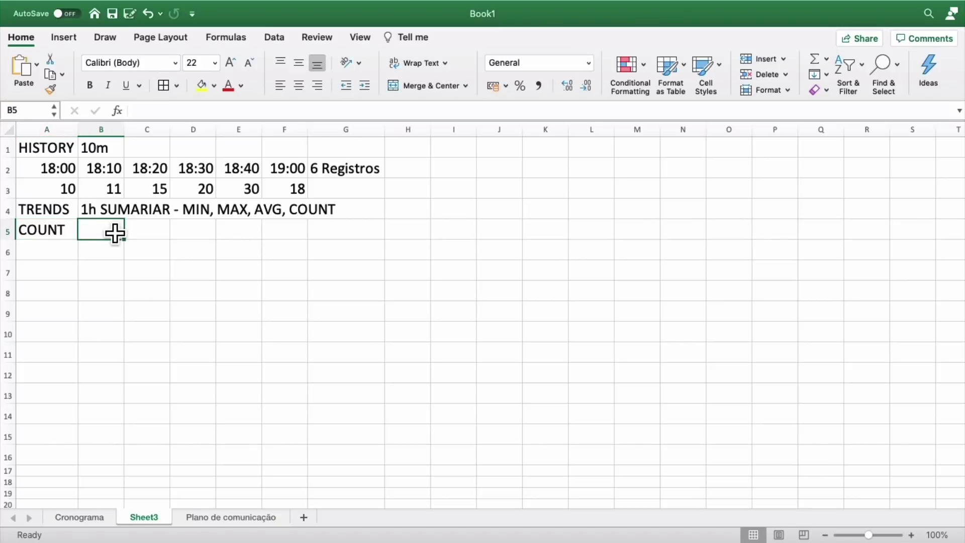
type("4 REG")
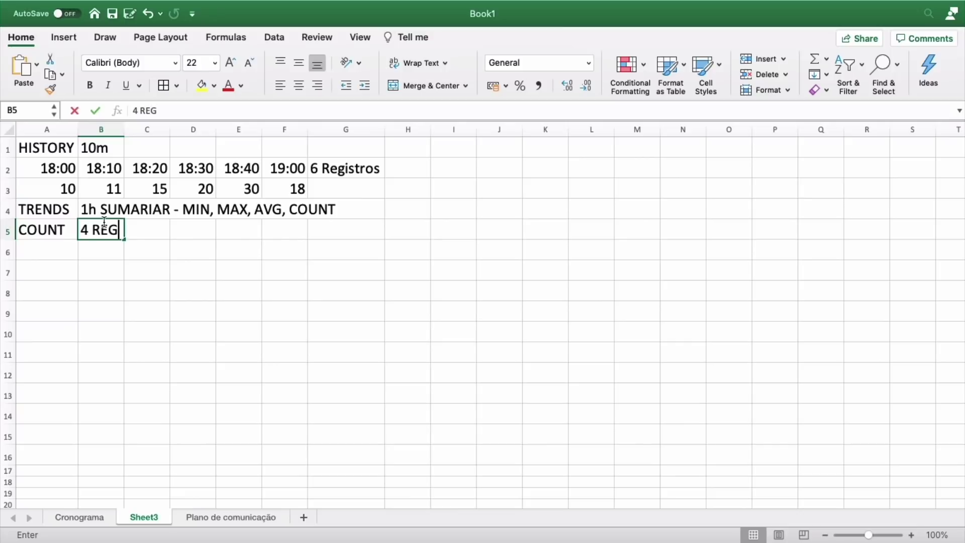
key("Return")
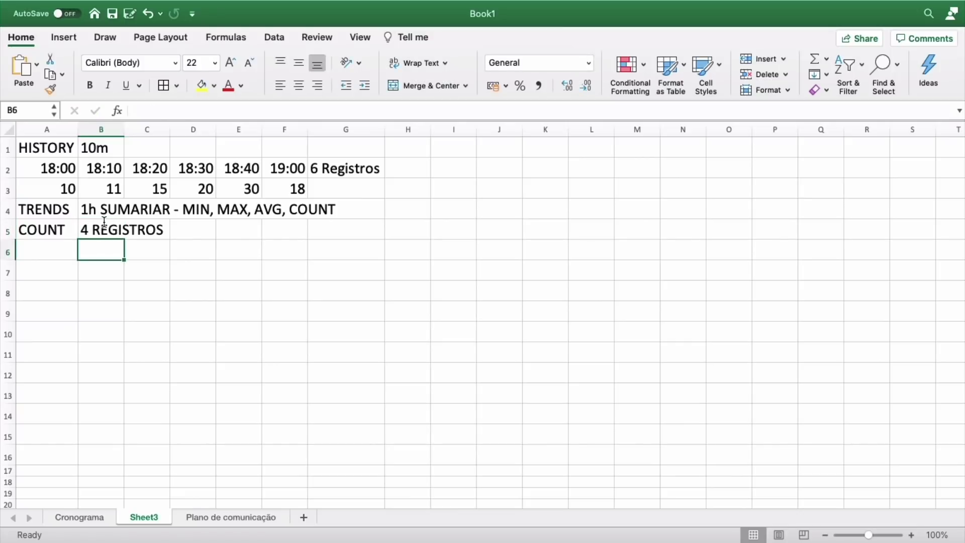
Step: Enter MIN in A6 and the value 10 in B6 under the COUNT row
key("Left")
type("MIN")
key("Tab")
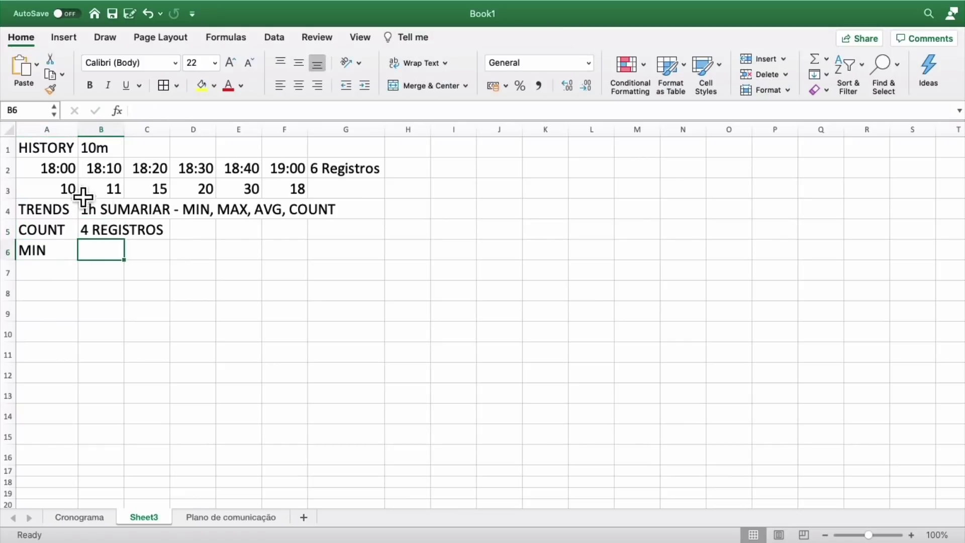
type("10")
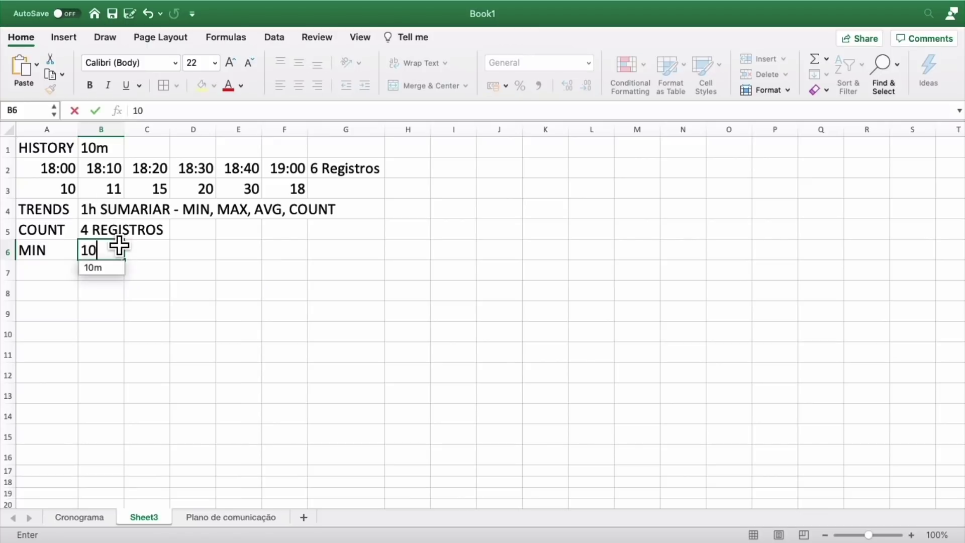
key("Return")
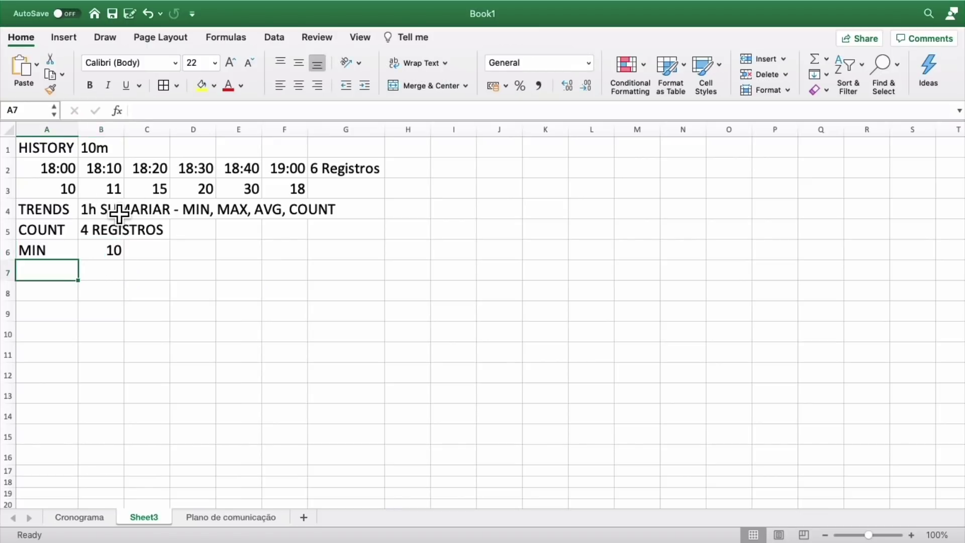
Step: Enter MAX in A7 and the value 30 in B7 under the MIN row
type("MAX")
key("Tab")
type("30")
key("Tab")
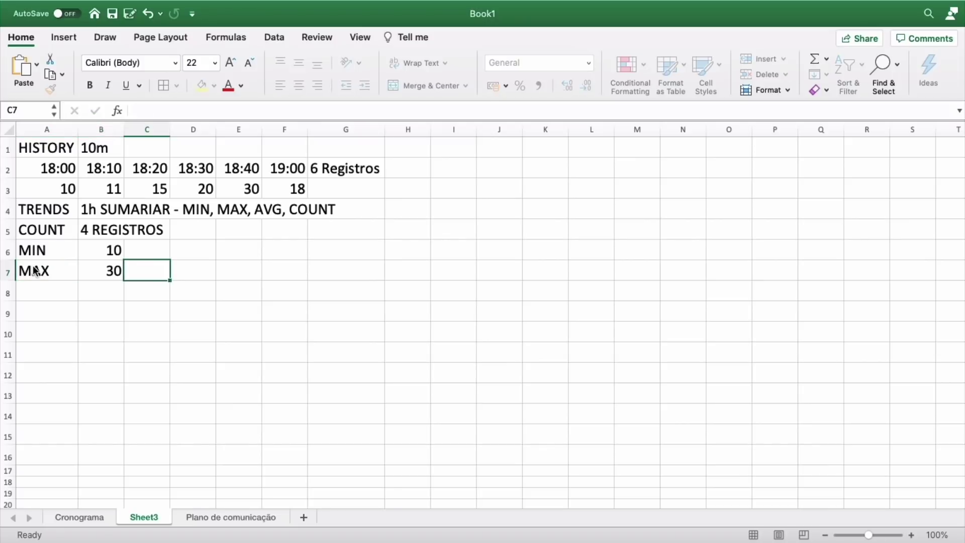
key("Return")
key("Left")
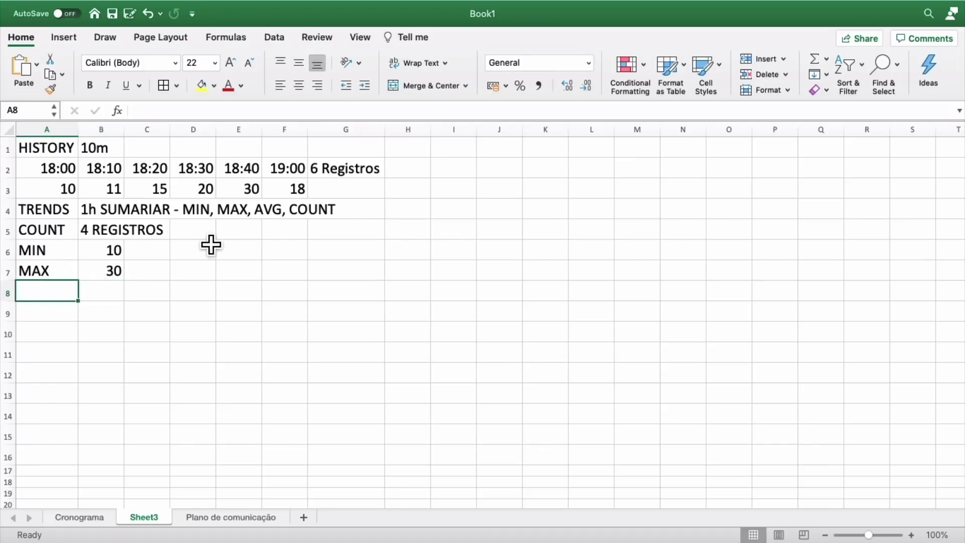
Step: Check the average of the samples in A3:F3, and enter AVG in A8 with 17.33 in B8
left_click_drag(73, 196, 308, 206)
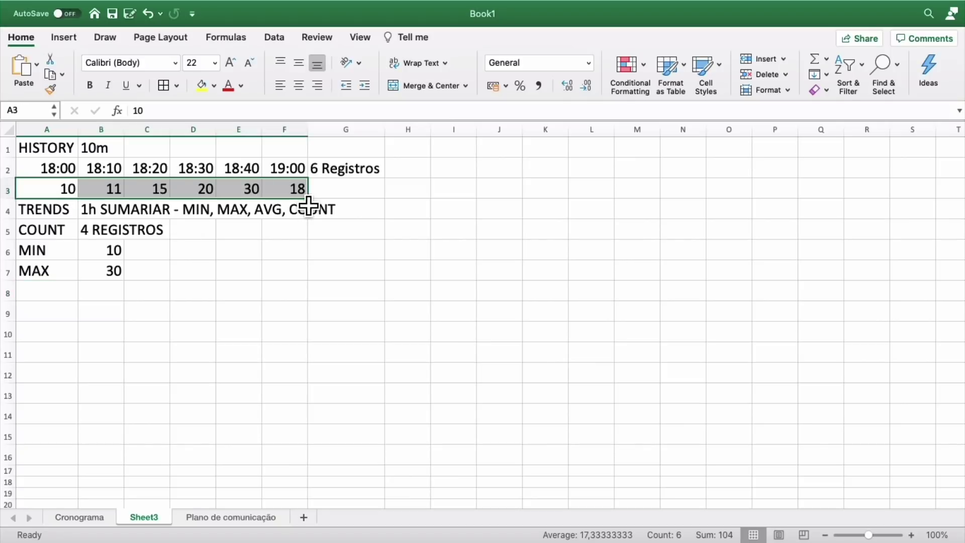
left_click(91, 296)
left_click(62, 295)
type("AVG")
key("Tab")
type("17,33")
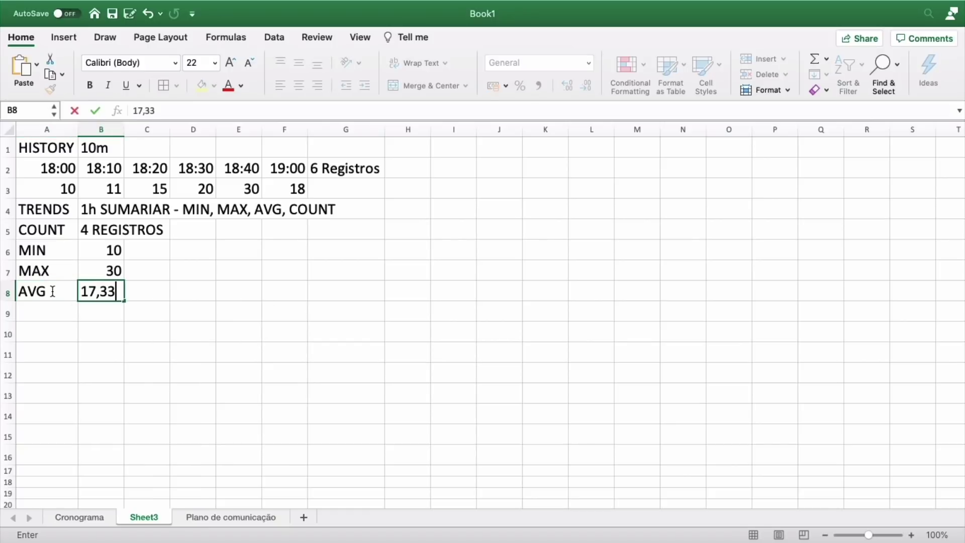
type("33")
key("Return")
Step: Replace the TRENDS description in B4 with 1H SUMARIZAR
scroll(80, 258, "right", 1)
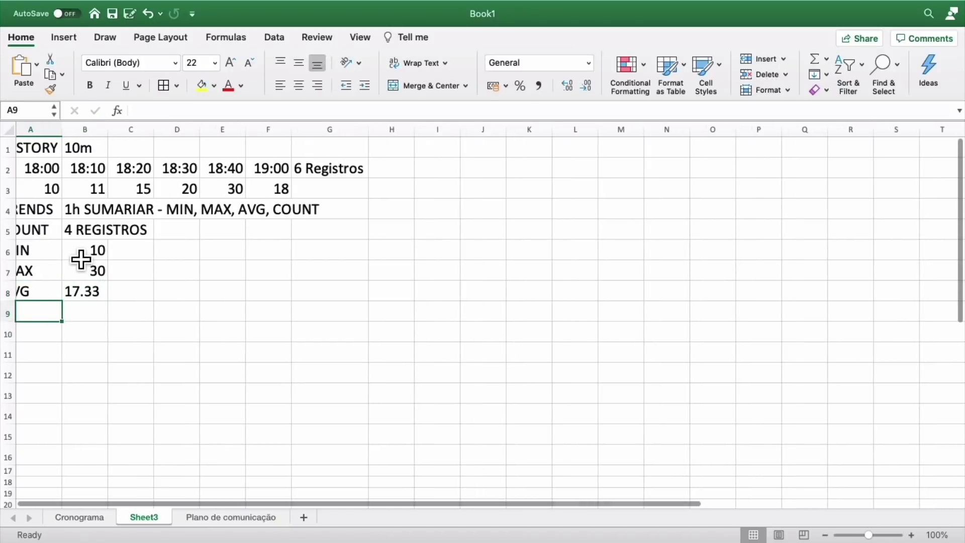
left_click_drag(96, 220, 312, 228)
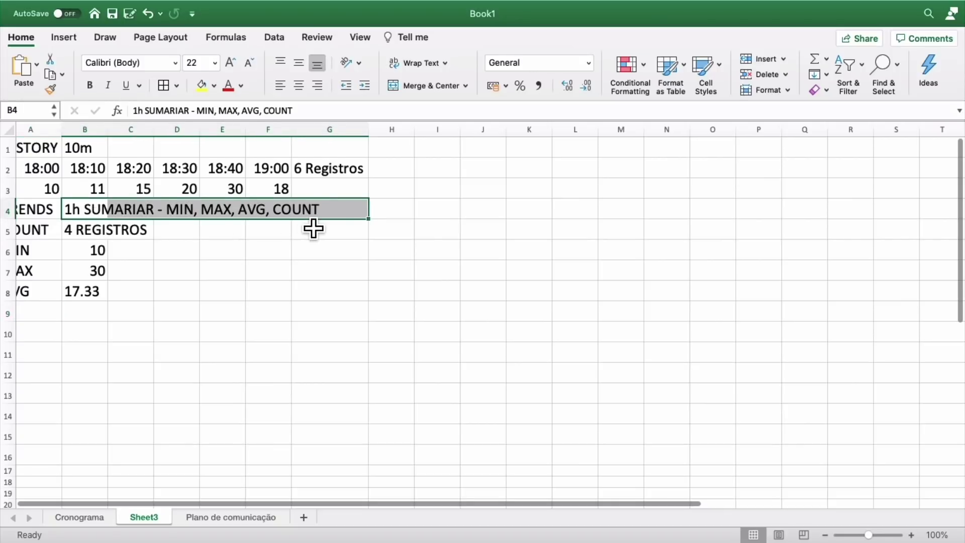
scroll(312, 228, "down", 1)
type("1H SUMA")
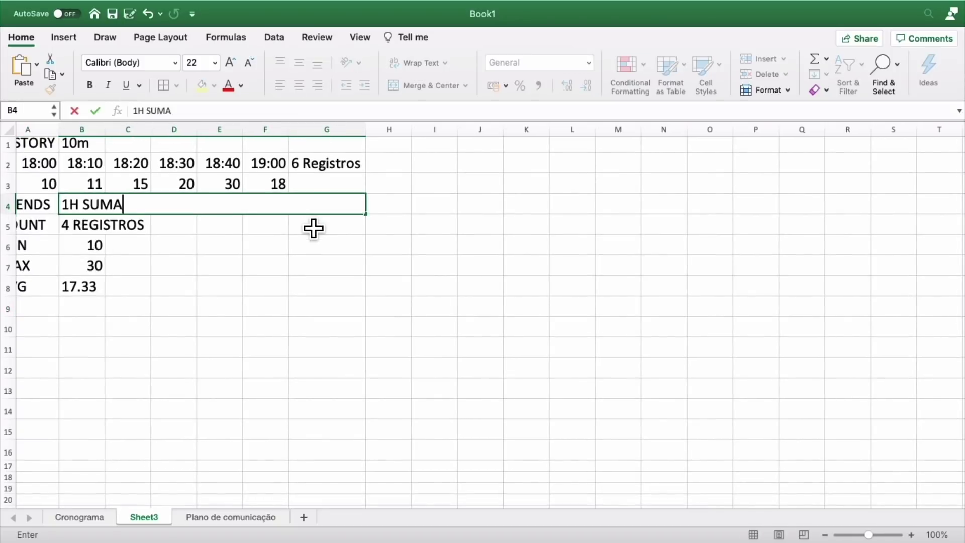
type("RIZAR")
left_click(307, 285)
scroll(161, 306, "left", 2)
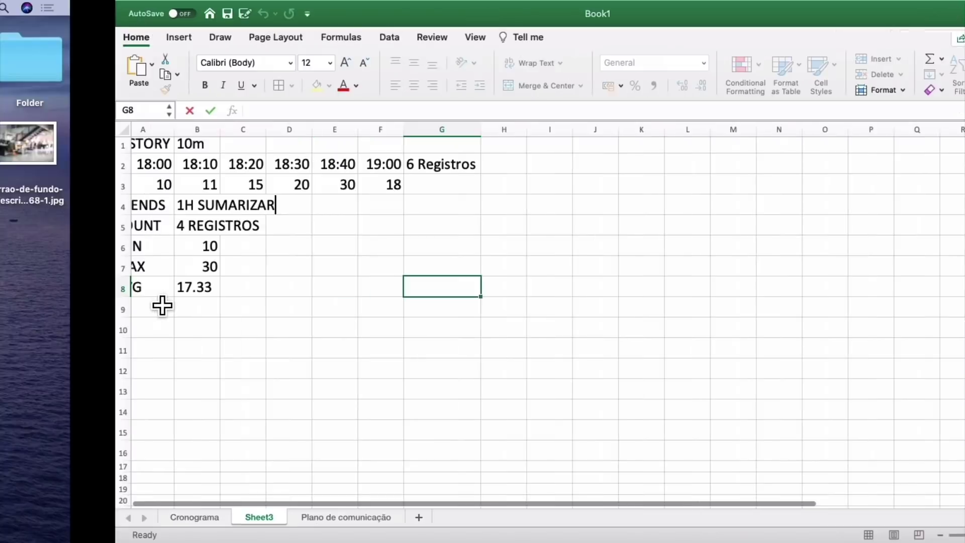
Step: Widen column B to fit its contents
left_click(91, 150)
left_click(143, 129)
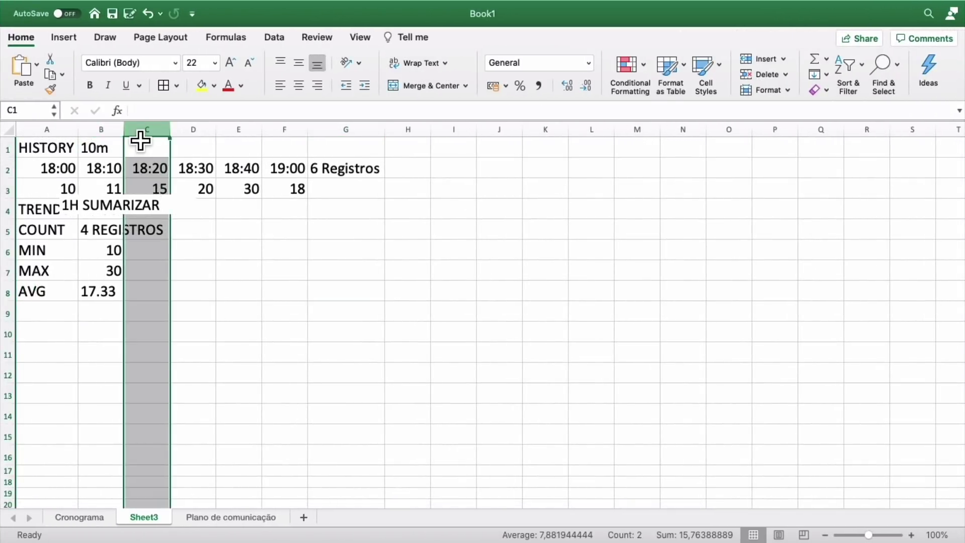
double_click(126, 129)
left_click_drag(142, 250, 142, 417)
double_click(151, 249)
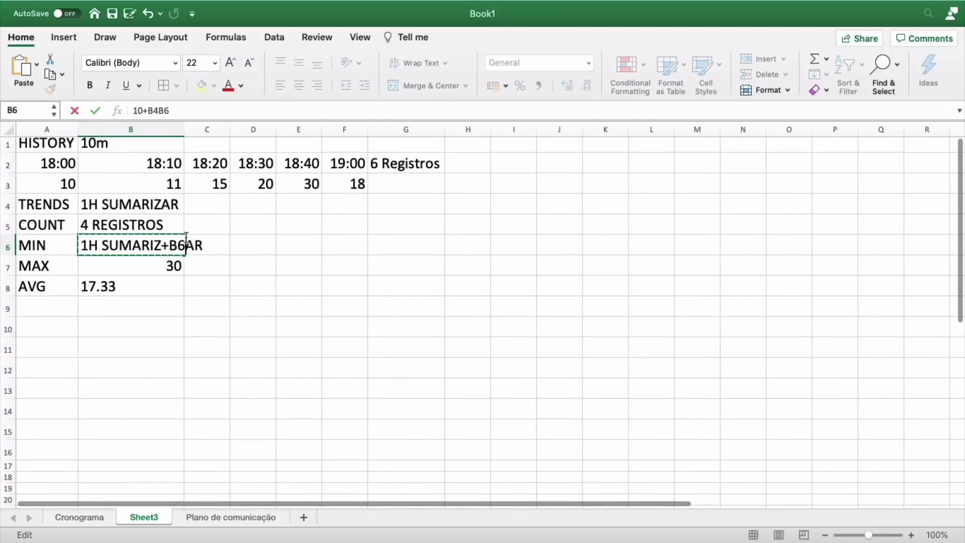
Step: On the Cronograma sheet, set the status of the History and Trends data retention task to 007_Concluído
left_click(78, 518)
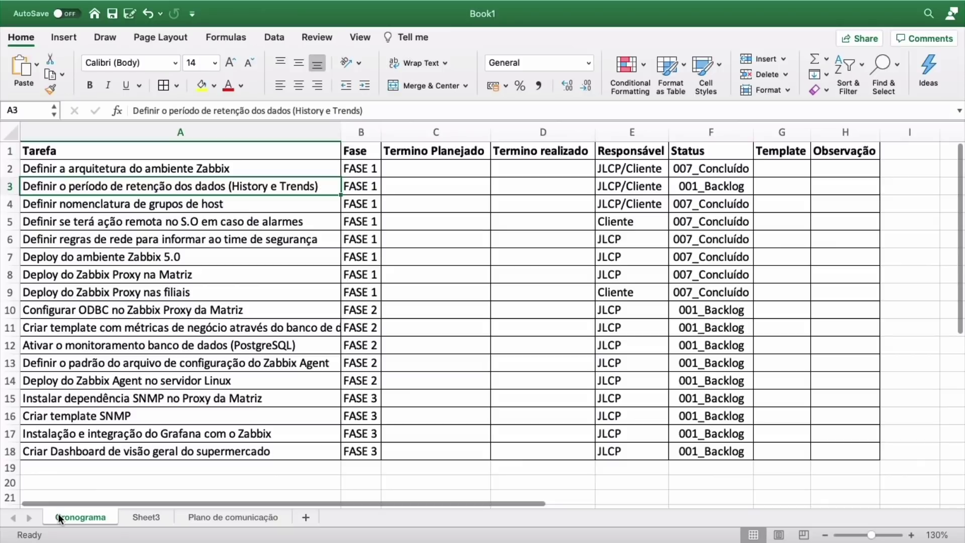
scroll(161, 211, "up", 3)
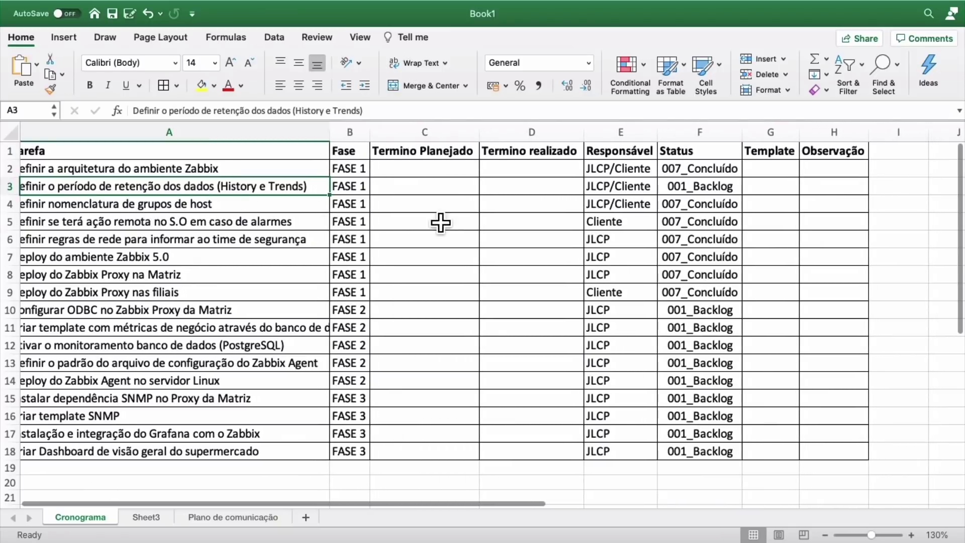
left_click(730, 190)
left_click(749, 188)
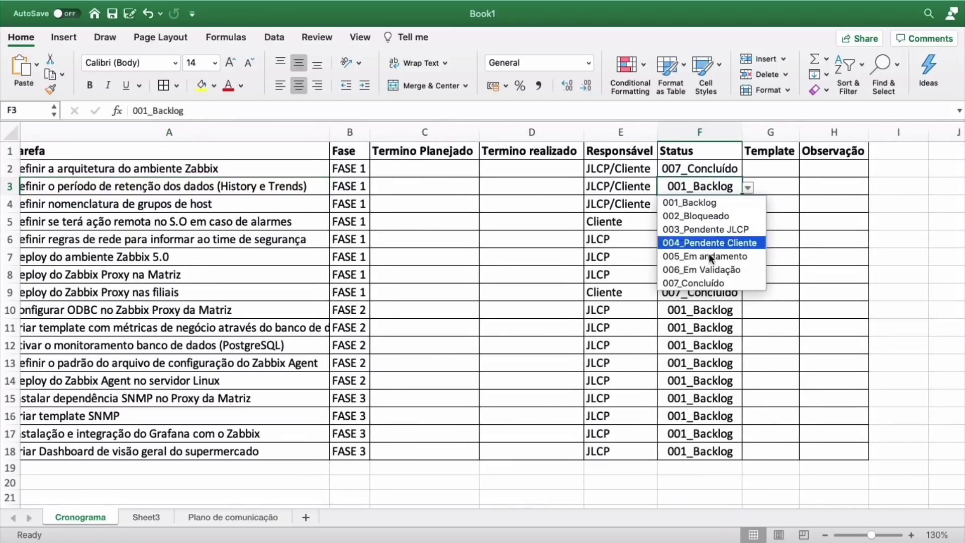
left_click(687, 280)
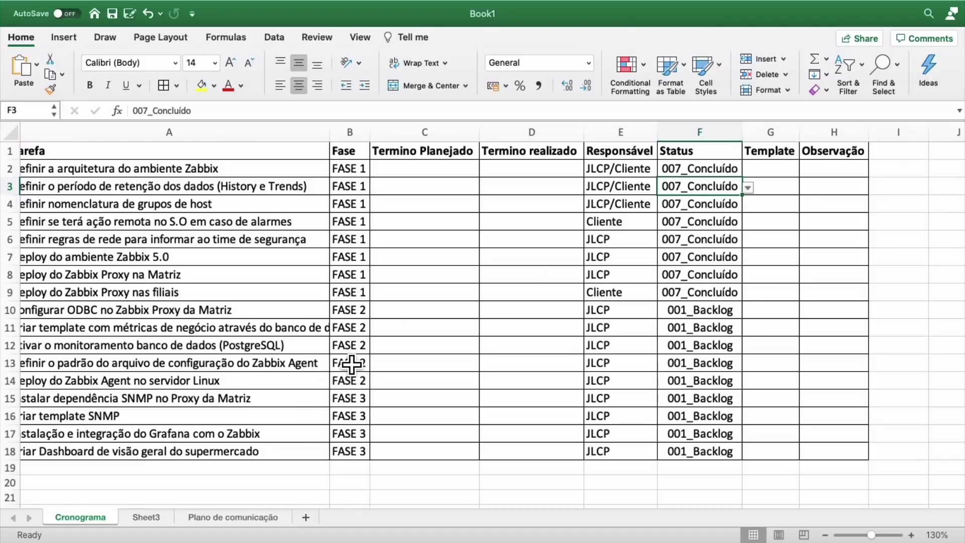
Step: Switch to the Zabbix web interface in the browser and open the Housekeeping page of the general administration settings
key("ctrl+Left")
key("ctrl+Left")
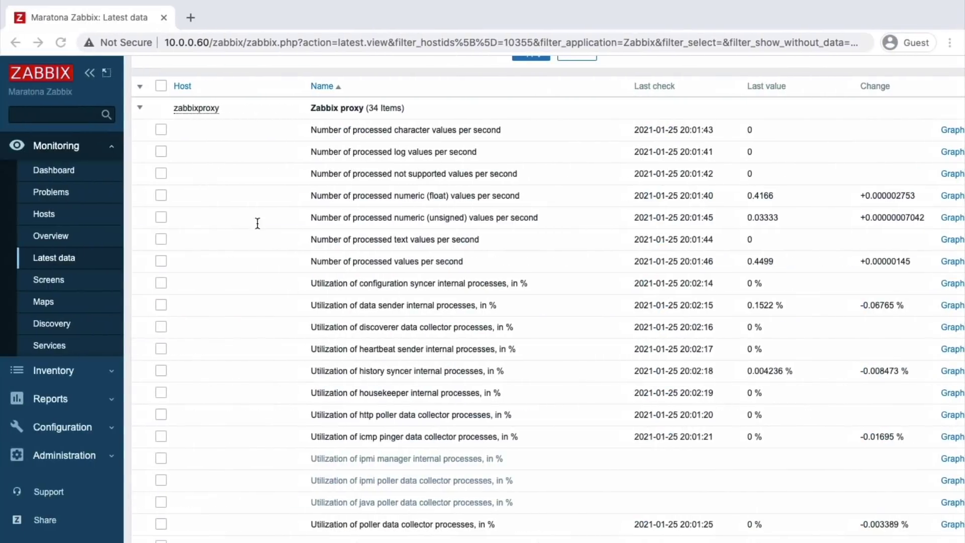
left_click(77, 425)
left_click(76, 432)
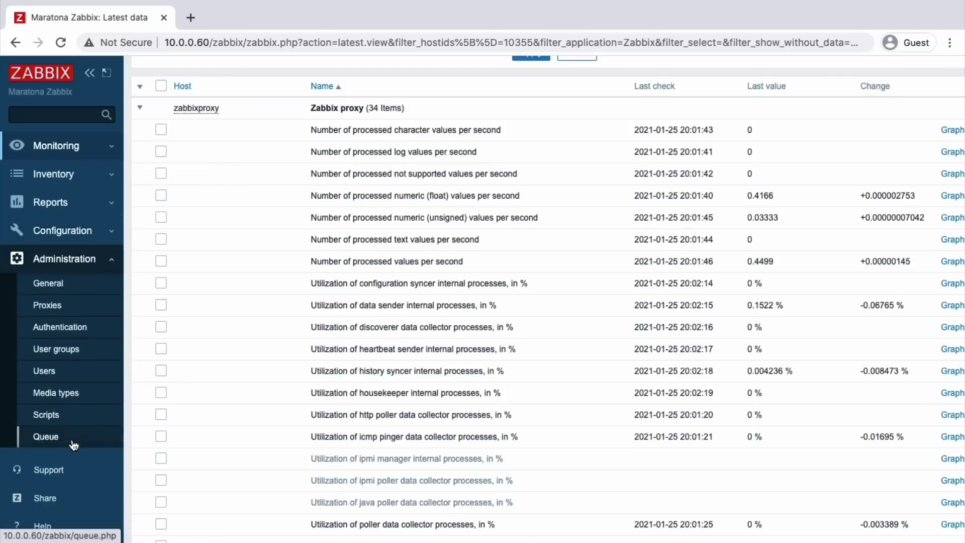
left_click(50, 285)
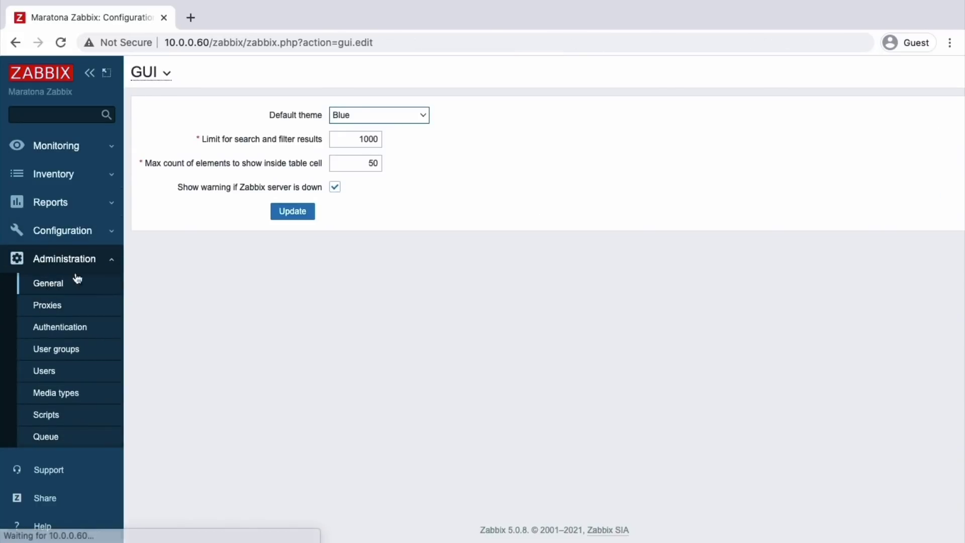
left_click(153, 73)
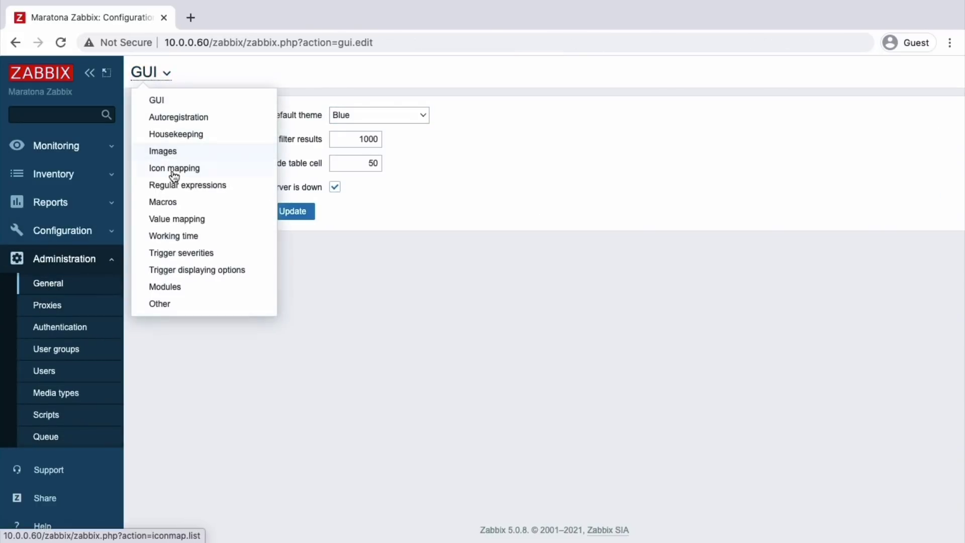
left_click(174, 132)
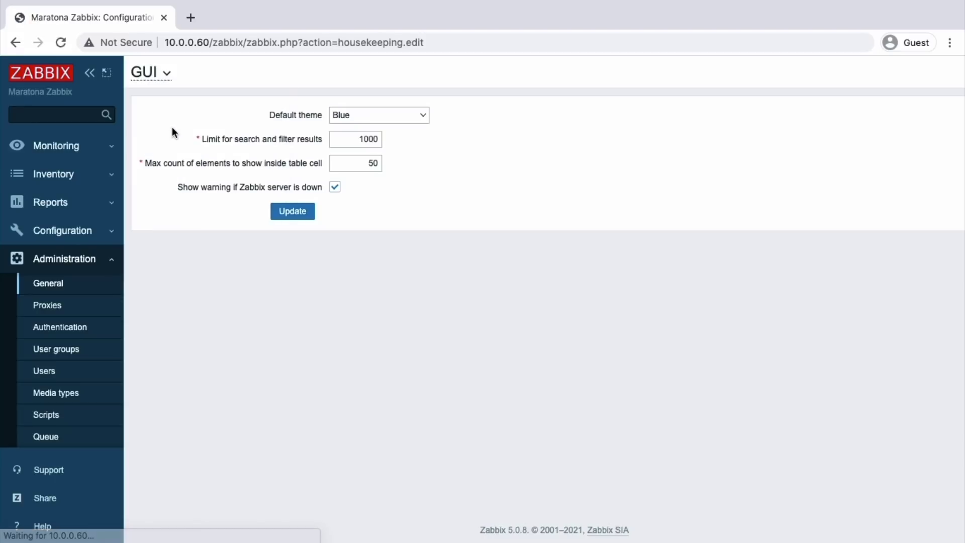
Step: Override the item history period and set the History data storage period to 8d
scroll(243, 342, "down", 2)
scroll(243, 347, "down", 4)
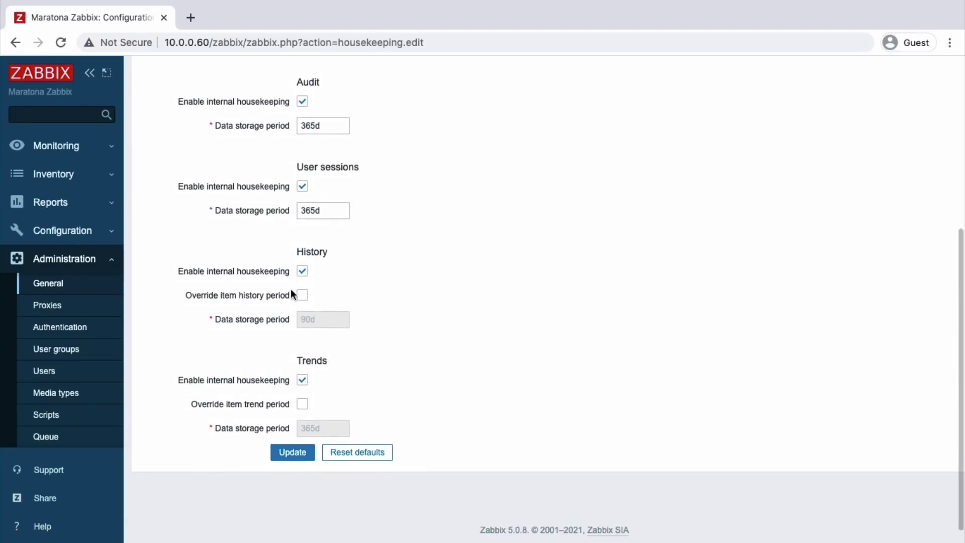
left_click(302, 294)
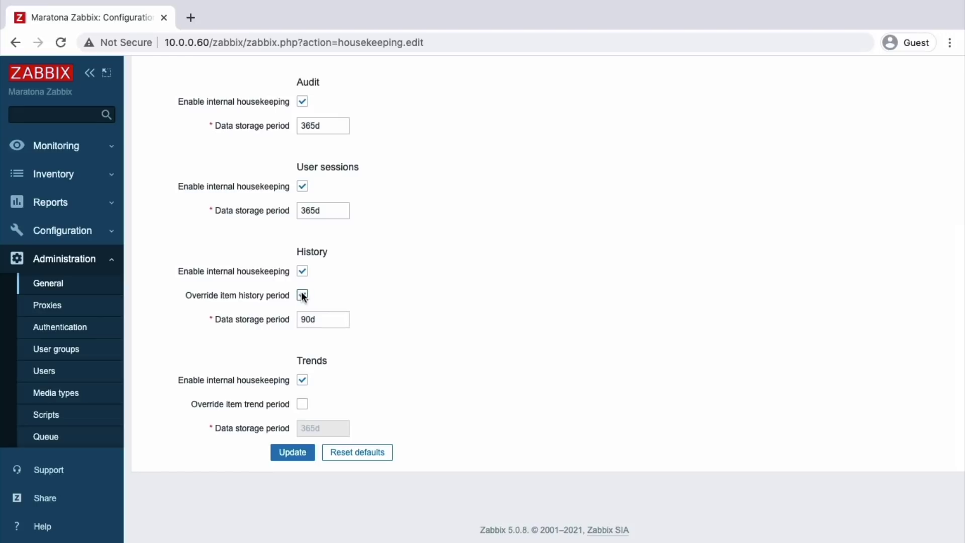
left_click_drag(319, 320, 264, 315)
type("8d")
Step: Override the item trend period, keep the Trends data storage period at 365d, and save the housekeeping configuration
left_click(302, 404)
left_click_drag(334, 428, 250, 420)
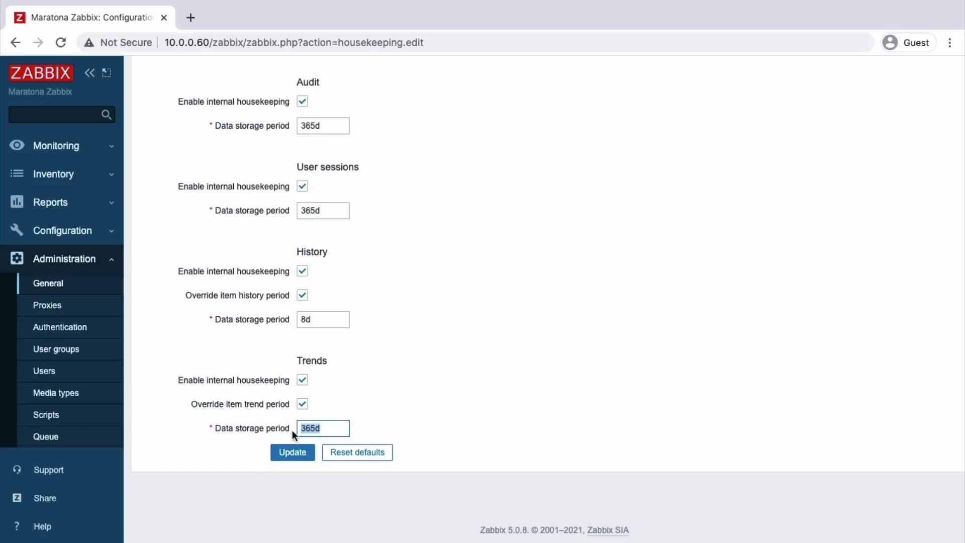
left_click(296, 460)
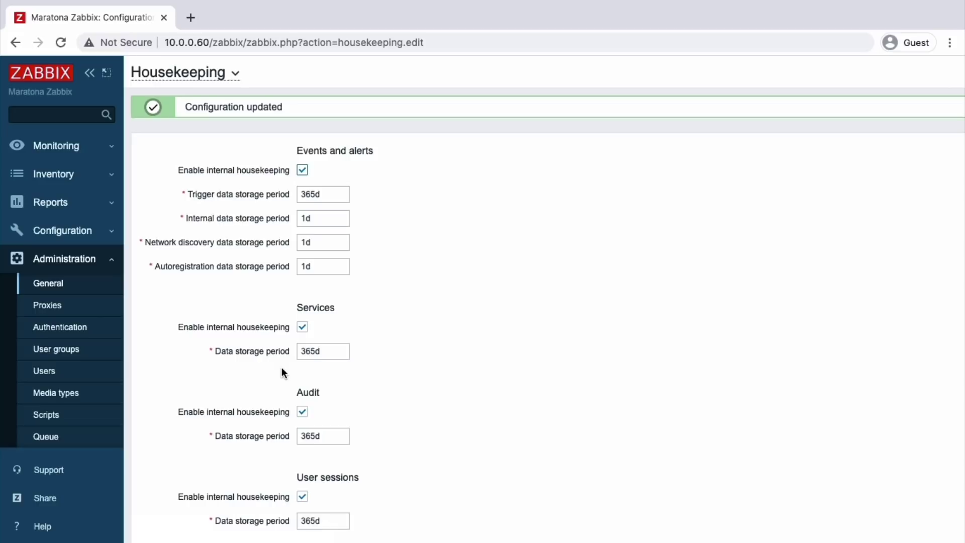
scroll(247, 332, "down", 2)
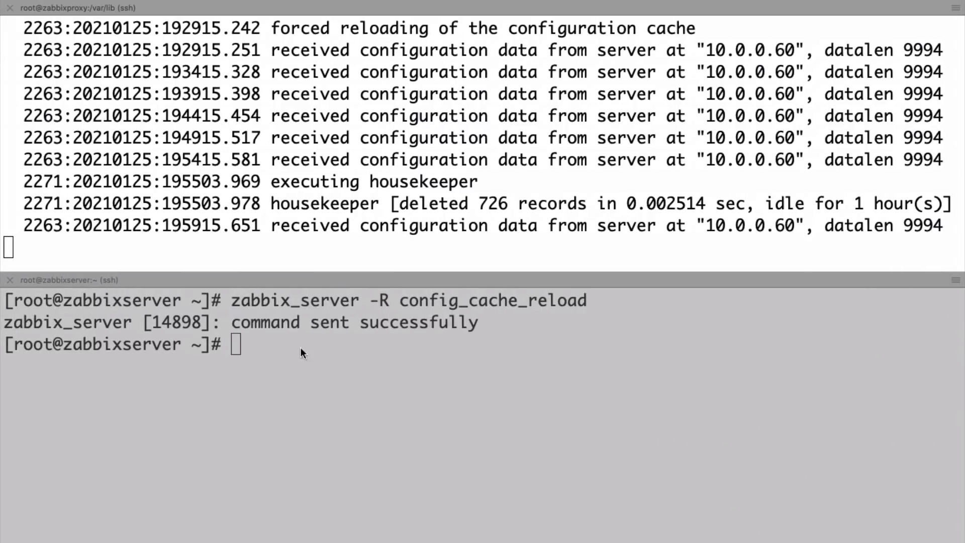
left_click(182, 300)
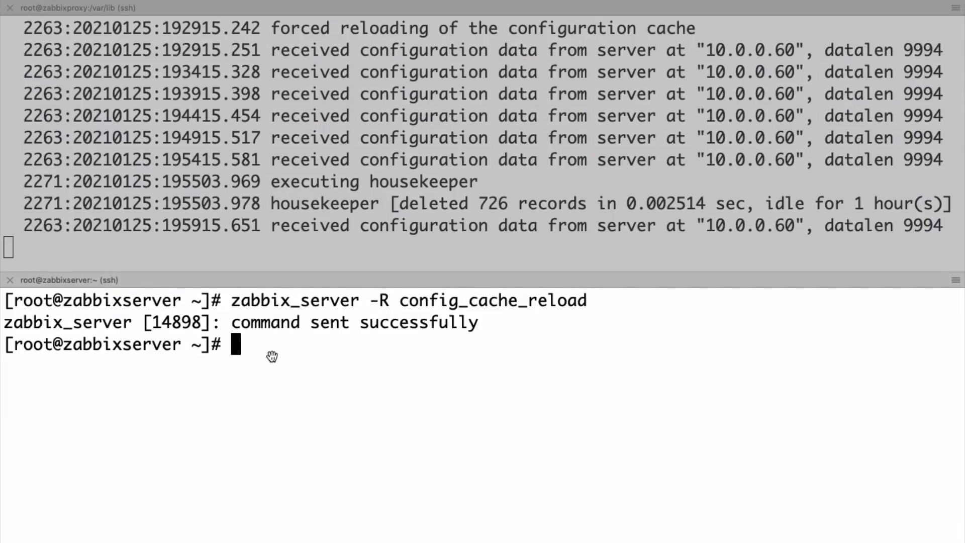
type("vim ;etc;")
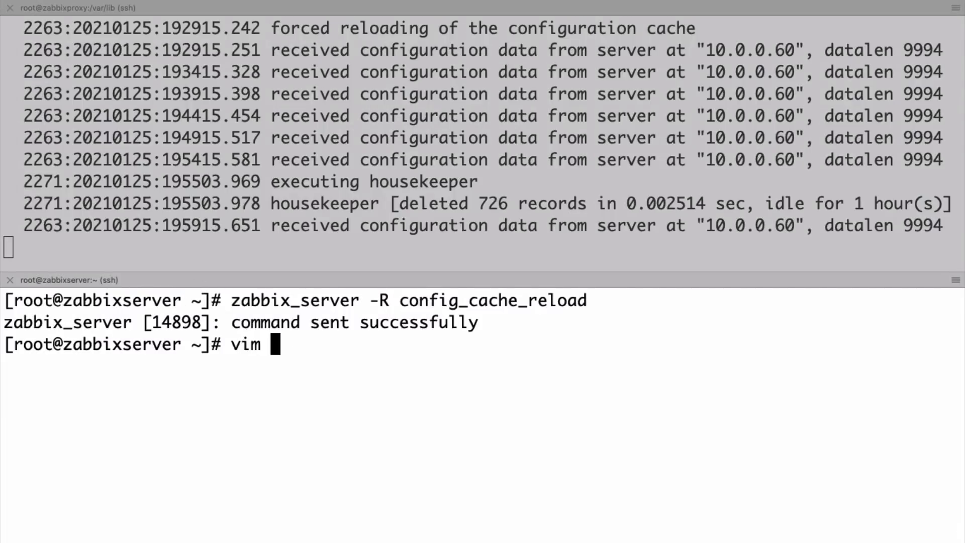
key("BackSpace")
key("BackSpace")
key("BackSpace")
key("BackSpace")
key("BackSpace")
type("/")
Step: In the terminal, stop the log output on zabbixproxy, log out of the host and close its local shell
left_click(315, 186)
key("ctrl+c")
type("exit")
key("Return")
type("exit")
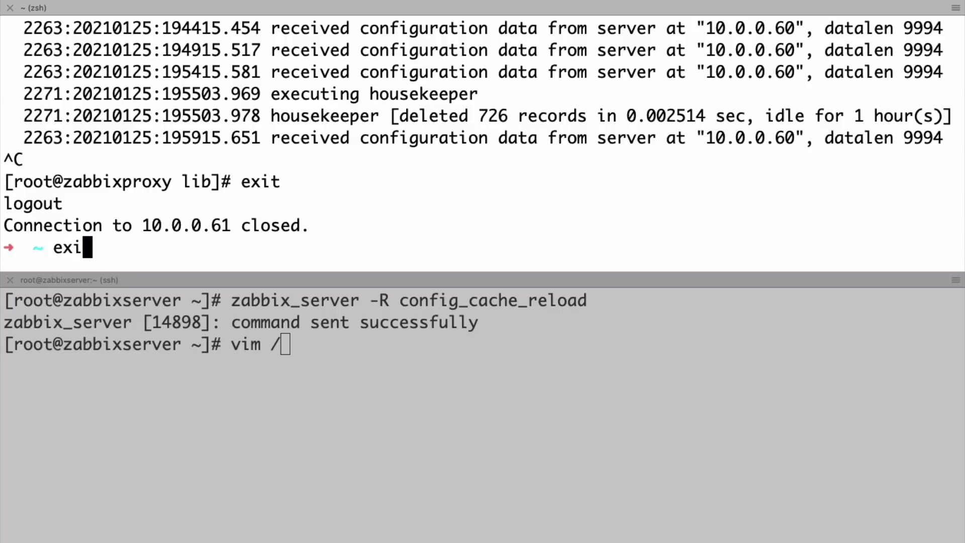
key("Return")
Step: Discard the partial command on zabbixserver, clear the terminal and open /etc/zabbix/zabbix_server.conf in vim
key("ctrl+c")
type("clear")
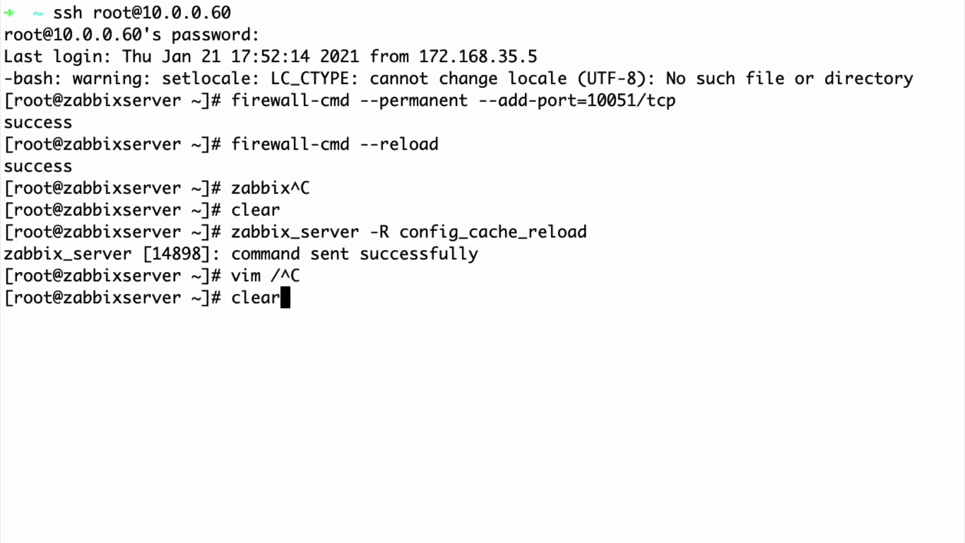
key("Return")
type("vim /etc/zabbix/zab")
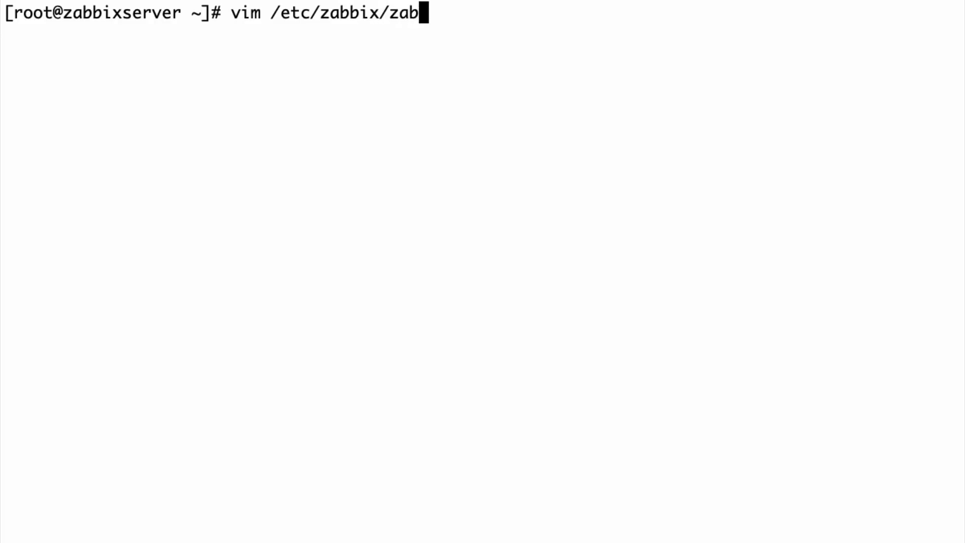
key("Tab")
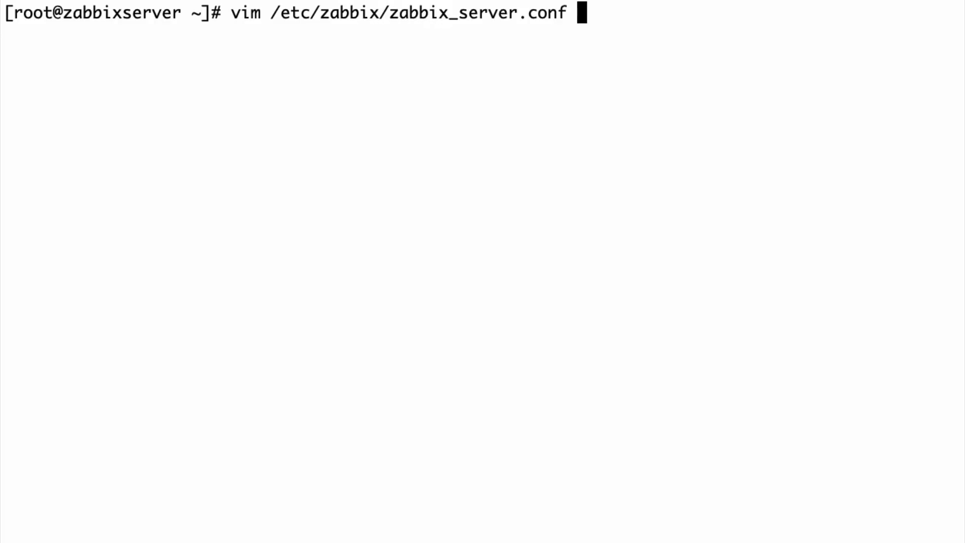
key("Return")
Step: Search the configuration file for Housekeeper and examine the description of the HousekeepingFrequency option
type("/")
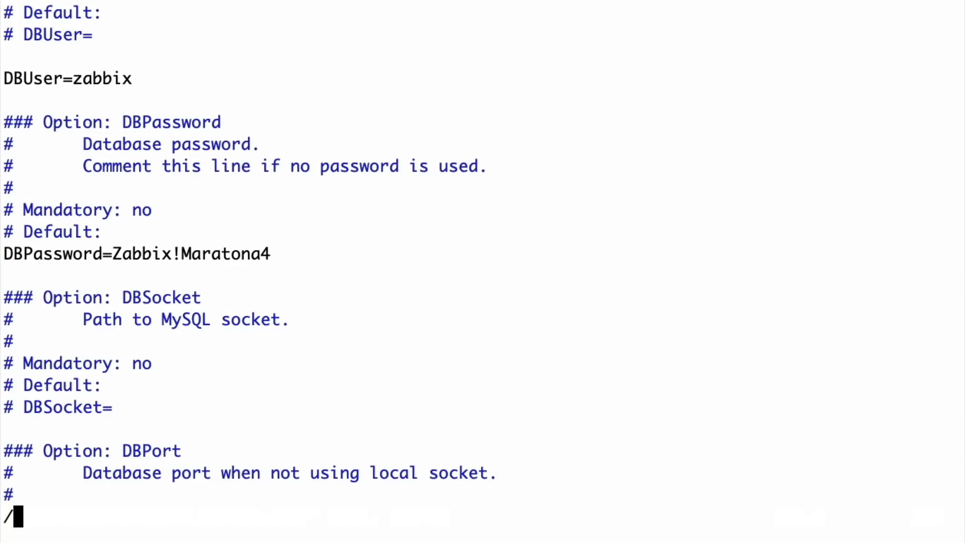
type("Housekee")
key("BackSpace")
key("BackSpace")
type("eeper")
key("Return")
left_click_drag(468, 210, 543, 211)
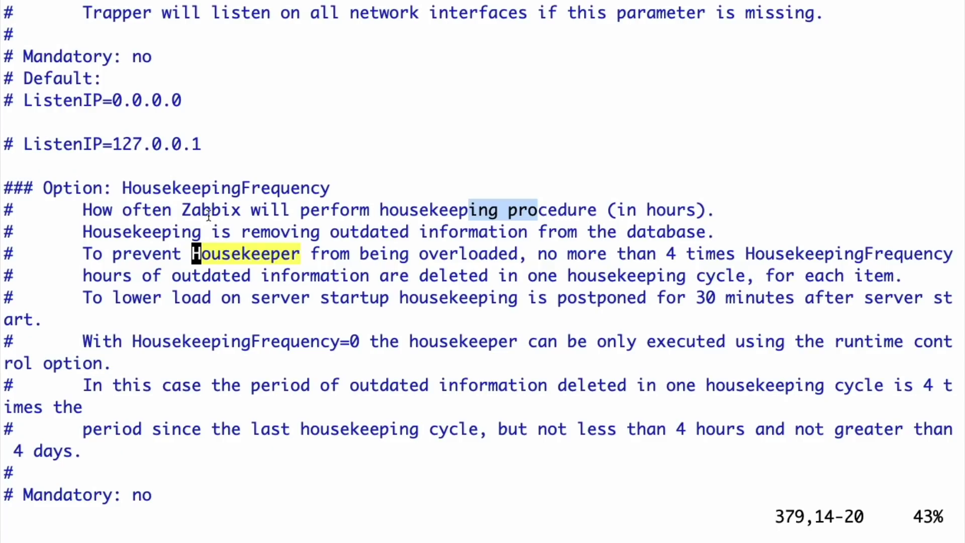
Step: Examine the HousekeepingFrequency option's description, range and default value in the server configuration file
left_click_drag(106, 211, 331, 217)
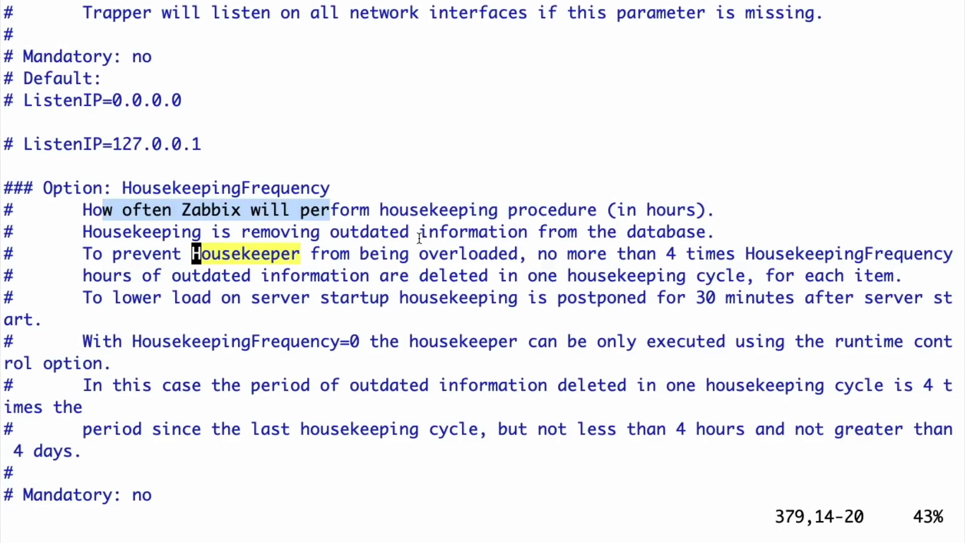
scroll(340, 286, "down", 3)
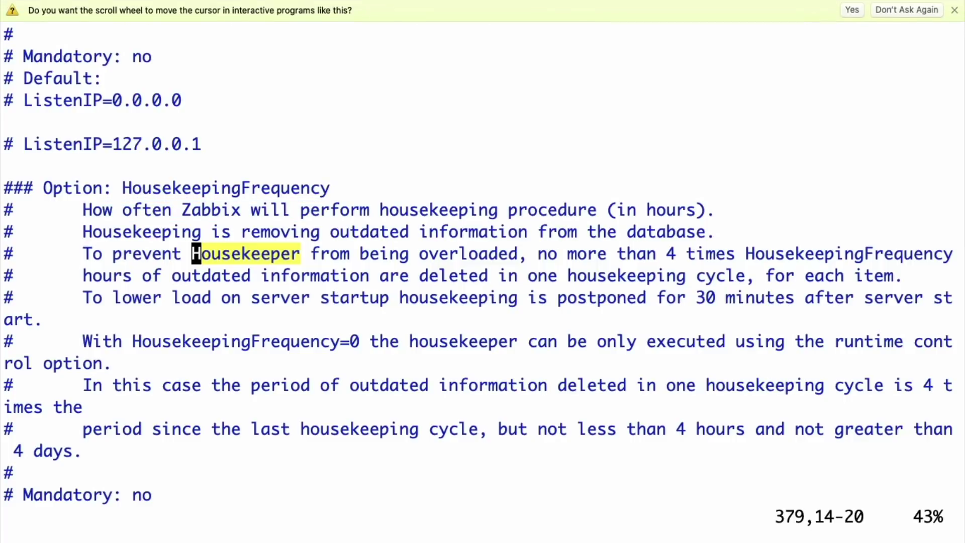
key("Down")
key("Up")
key("Up")
key("Up")
key("Up")
key("Down")
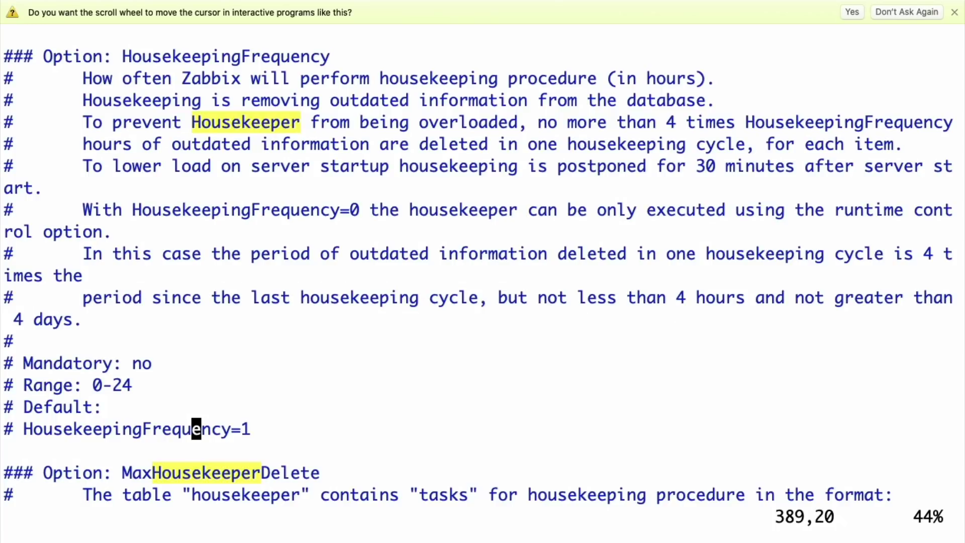
Step: Examine the MaxHousekeeperDelete option's description, range and default value in the configuration file
key("Down")
key("Down")
key("Down")
key("Down")
key("Down")
key("Down")
key("Down")
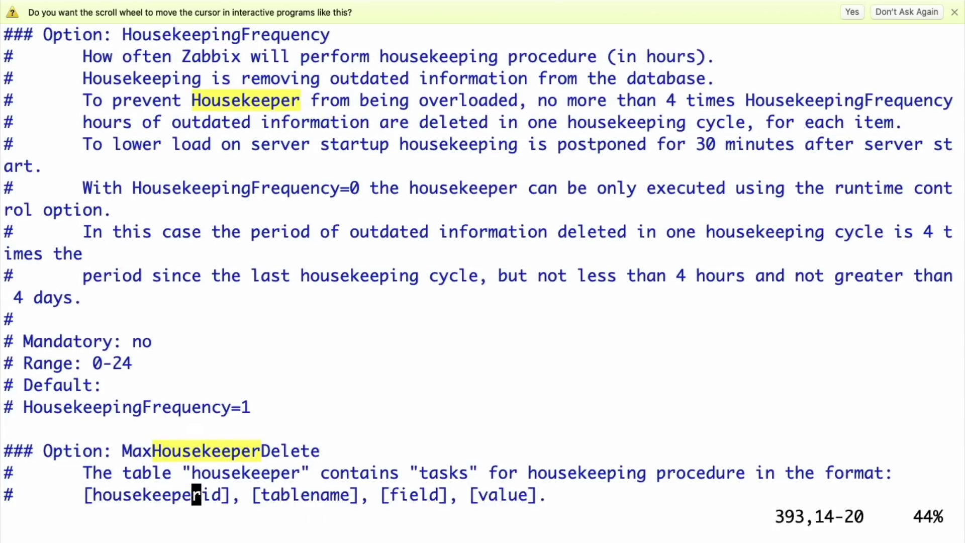
key("Down")
key("Down")
key("Down")
key("Down")
key("Down")
key("Down")
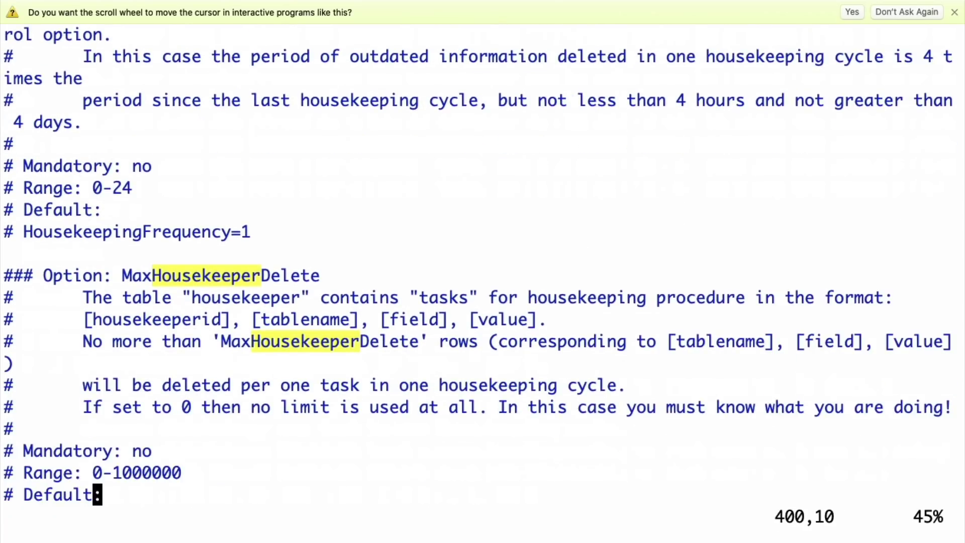
key("Up")
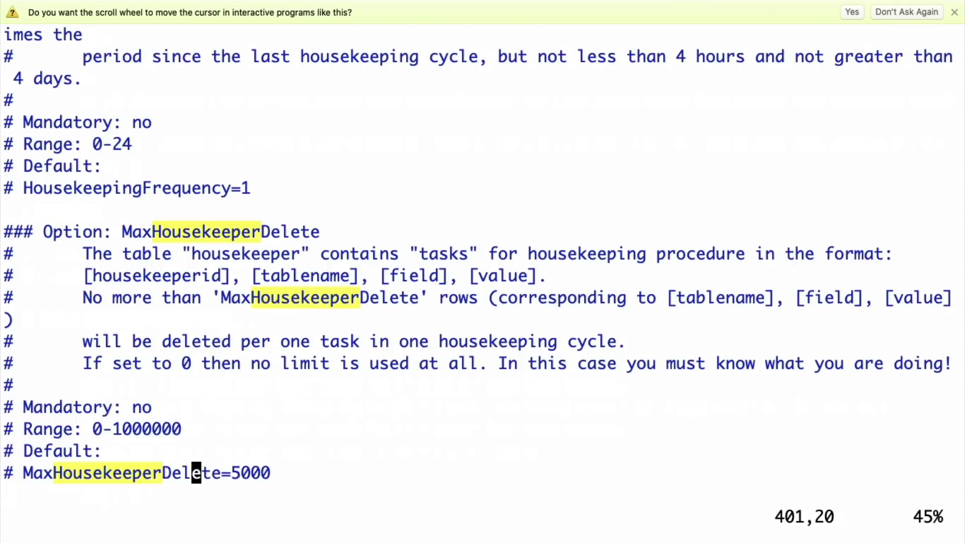
Step: Cancel the backward search and quit vim without saving the configuration file
type("?")
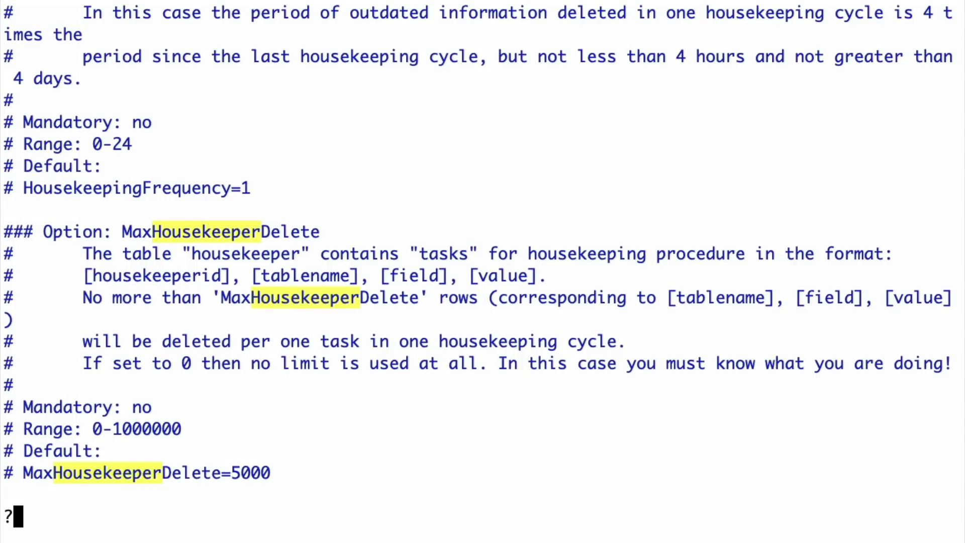
key("Escape")
type(":q!")
key("Return")
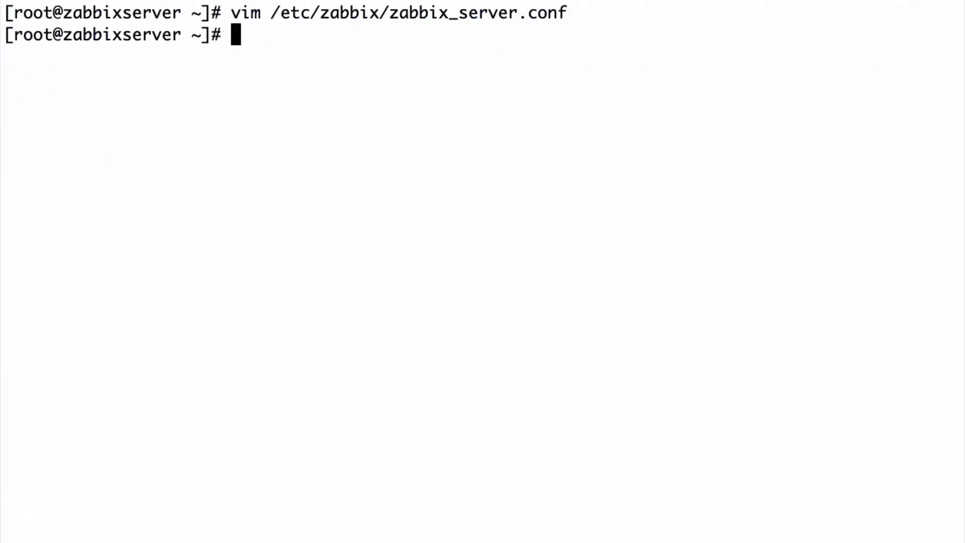
Step: Display the zabbix_server command's help with --help and find its runtime control options
type("zbbix")
key("BackSpace")
key("BackSpace")
key("BackSpace")
key("BackSpace")
type("abbix_server _")
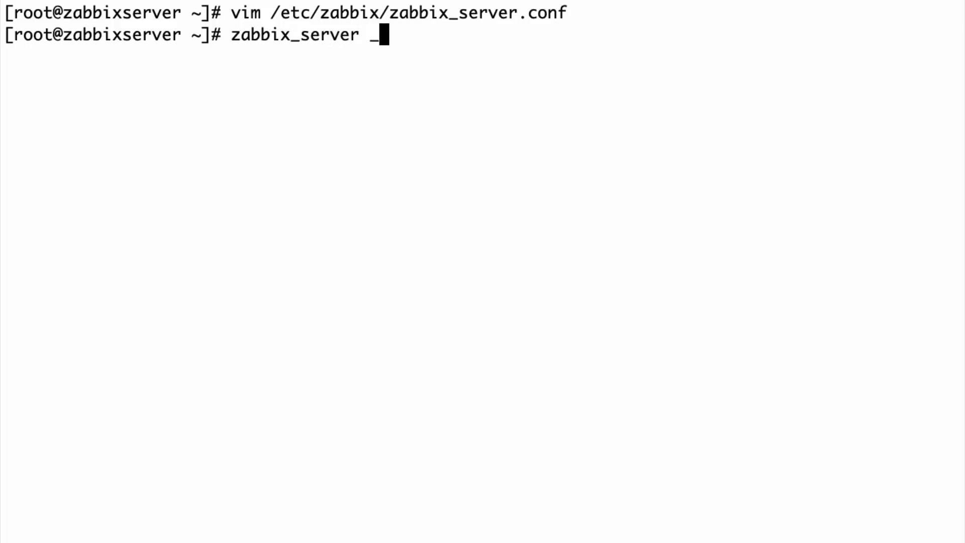
key("BackSpace")
type("-h")
key("BackSpace")
type("-help")
key("Return")
scroll(271, 280, "up", 2)
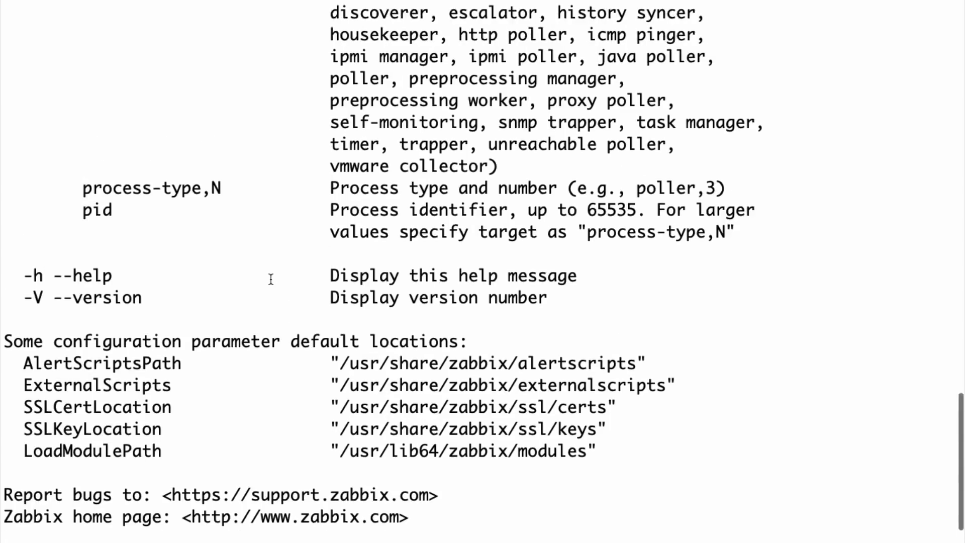
scroll(271, 280, "up", 10)
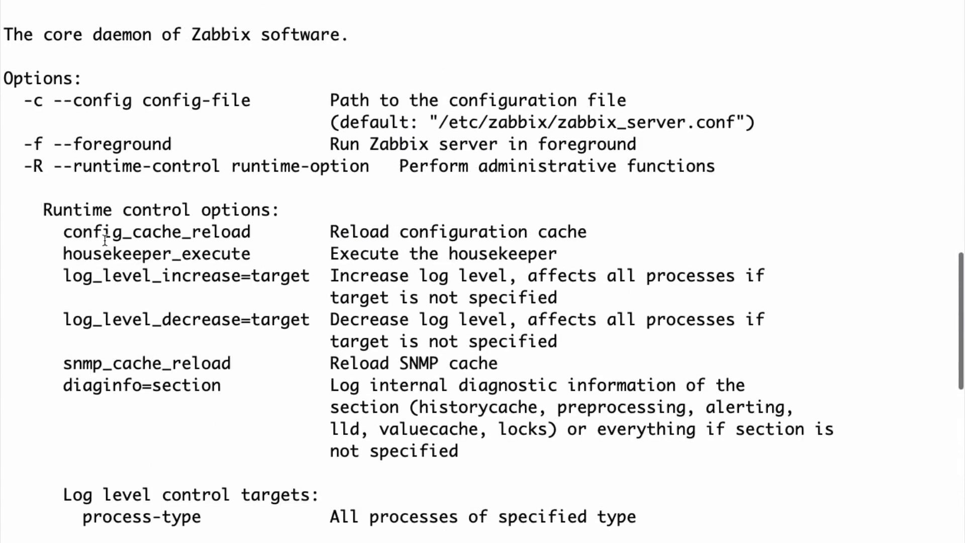
Step: Copy the housekeeper_execute option from the help output and run zabbix_server -R housekeeper_execute
double_click(117, 254)
key("super+c")
scroll(332, 298, "down", 12)
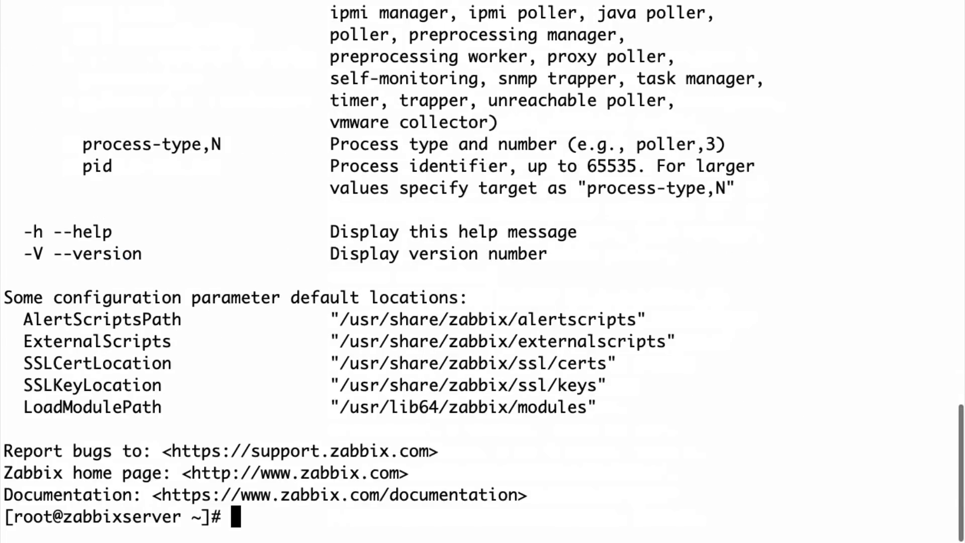
type("zabbix_server -R")
key("super+v")
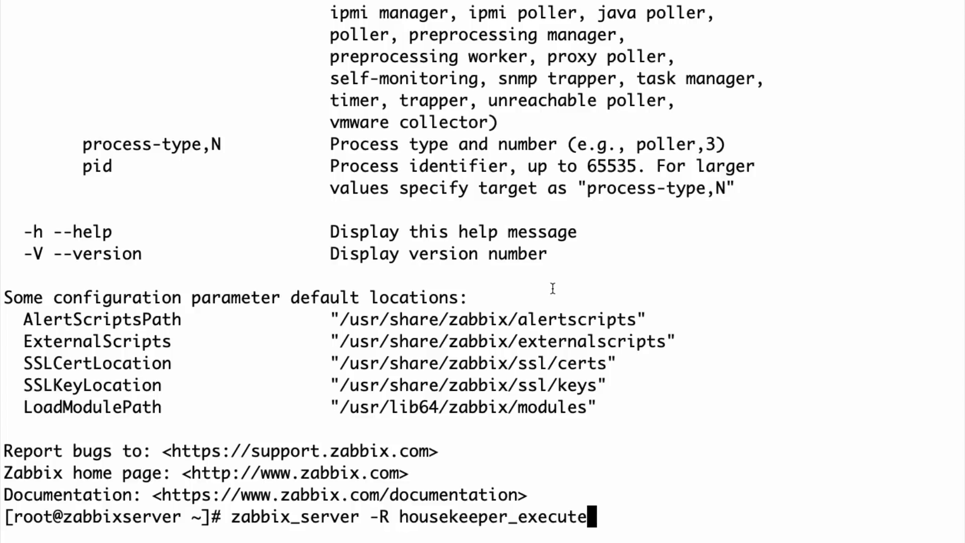
key("Return")
Step: Follow the server log live with tail -f /var/log/zabbix/zabbix_server.log
type("tail -f /var")
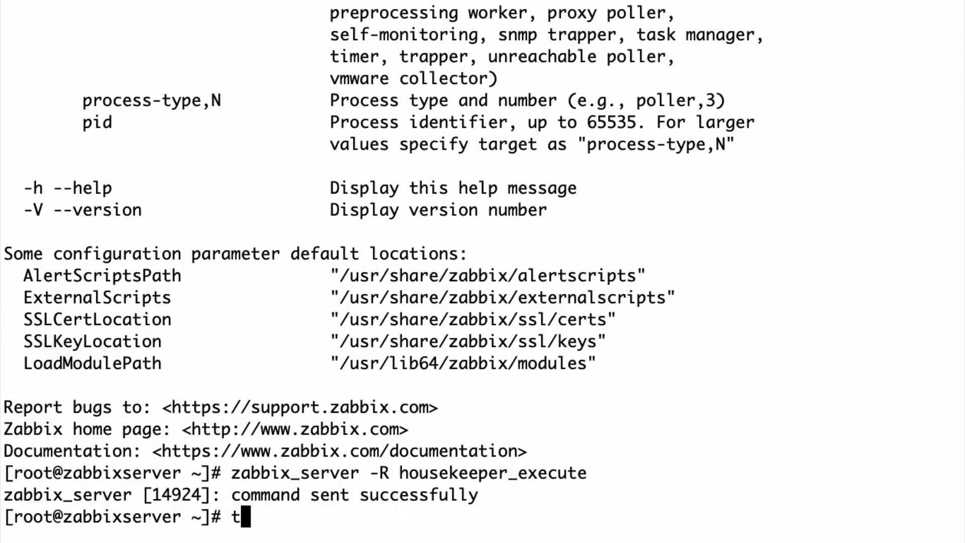
type("/")
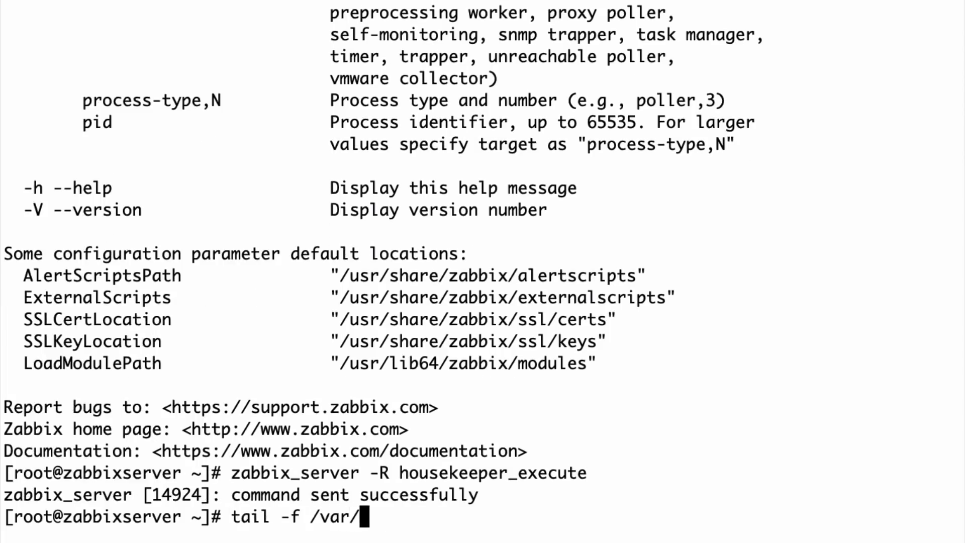
type("log/zabbix/zabb")
key("Tab")
type("ser")
key("BackSpace")
key("BackSpace")
key("BackSpace")
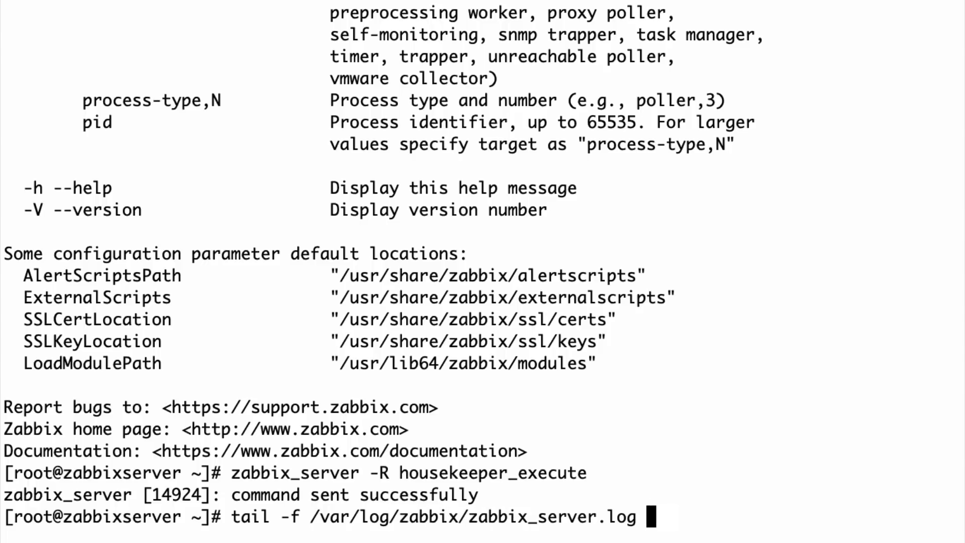
key("Return")
Step: Examine the housekeeper entry in the server log for the deleted history, trends, events, problems and sessions
left_click_drag(270, 472, 340, 473)
left_click_drag(399, 472, 728, 472)
left_click_drag(815, 473, 864, 472)
left_click_drag(63, 494, 112, 494)
left_click_drag(191, 493, 202, 493)
left_click(378, 490)
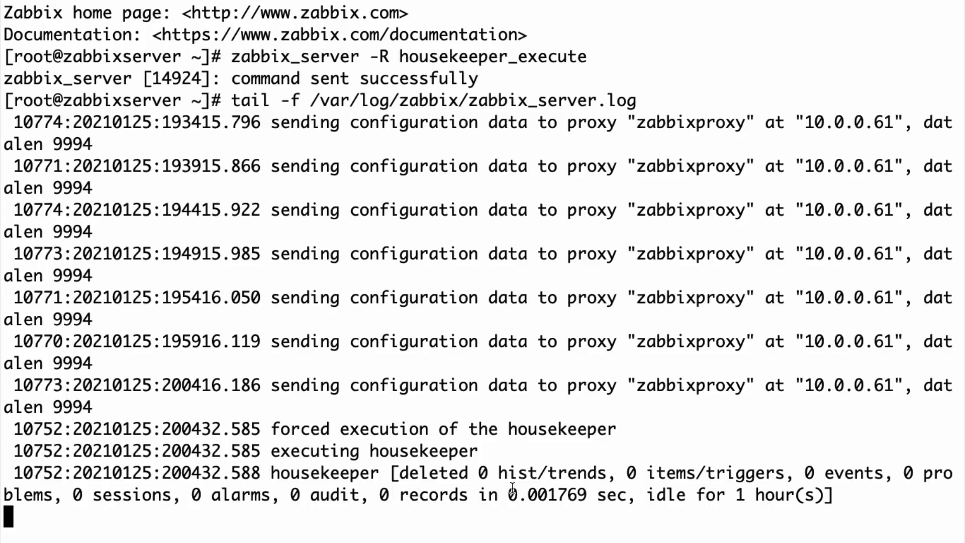
Step: Switch to the Zabbix housekeeping page in the browser, review the History and Trends settings, and return to the terminal
key("ctrl+Right")
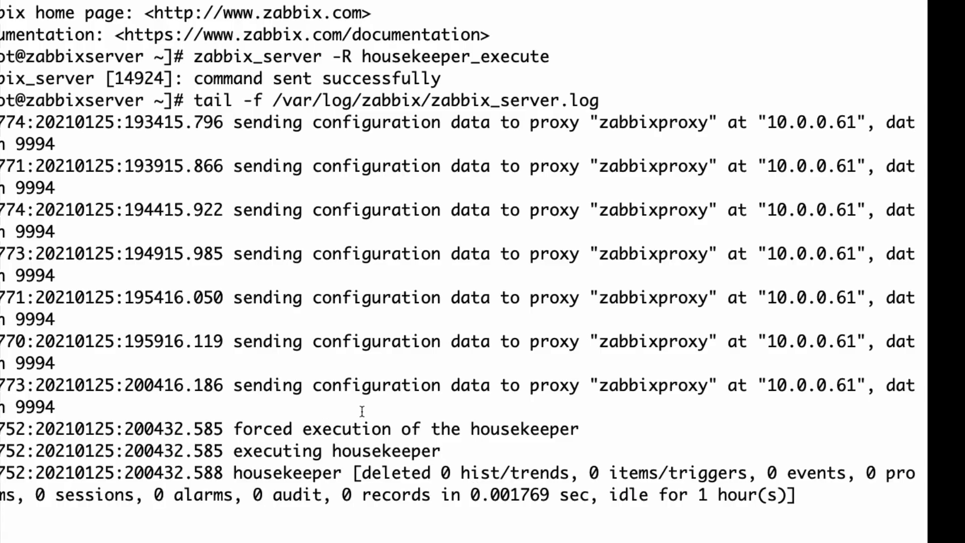
scroll(292, 380, "down", 5)
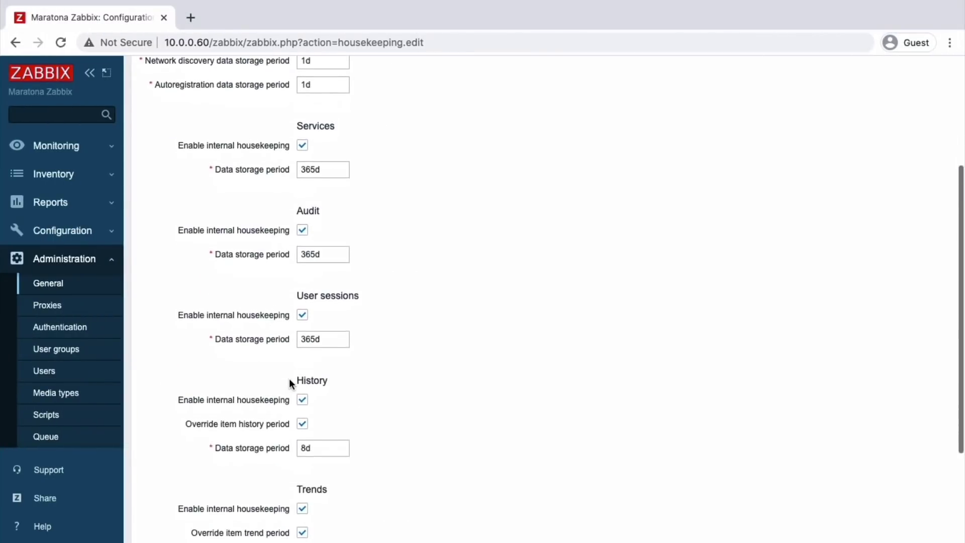
scroll(289, 383, "down", 1)
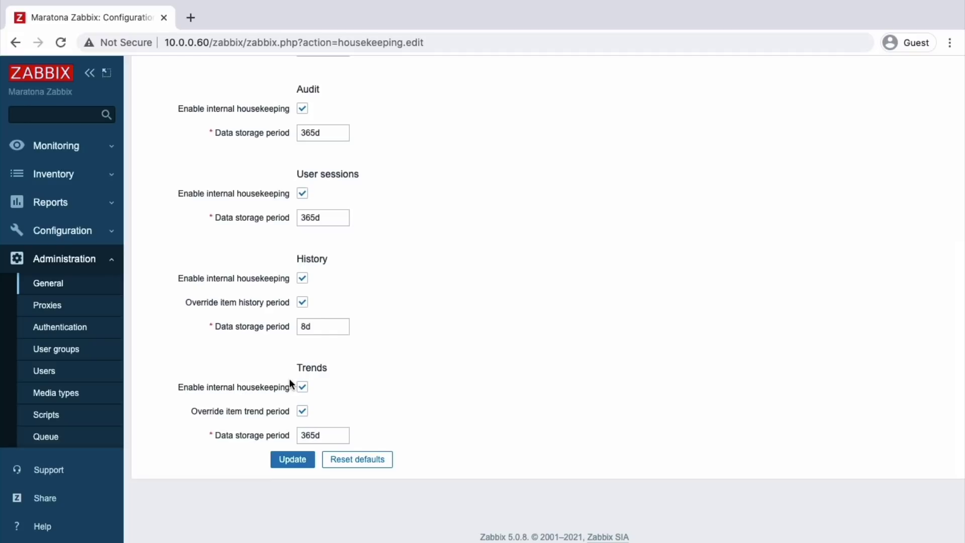
key("ctrl+Left")
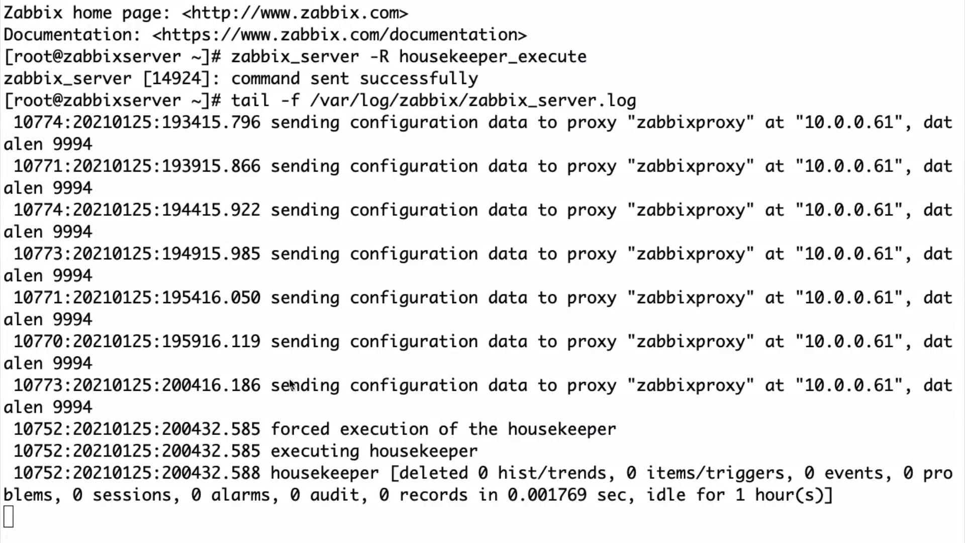
Step: Switch to the Excel workbook and review the FASE 1 tasks and their statuses on the Cronograma sheet
key("ctrl+Right")
key("ctrl+Right")
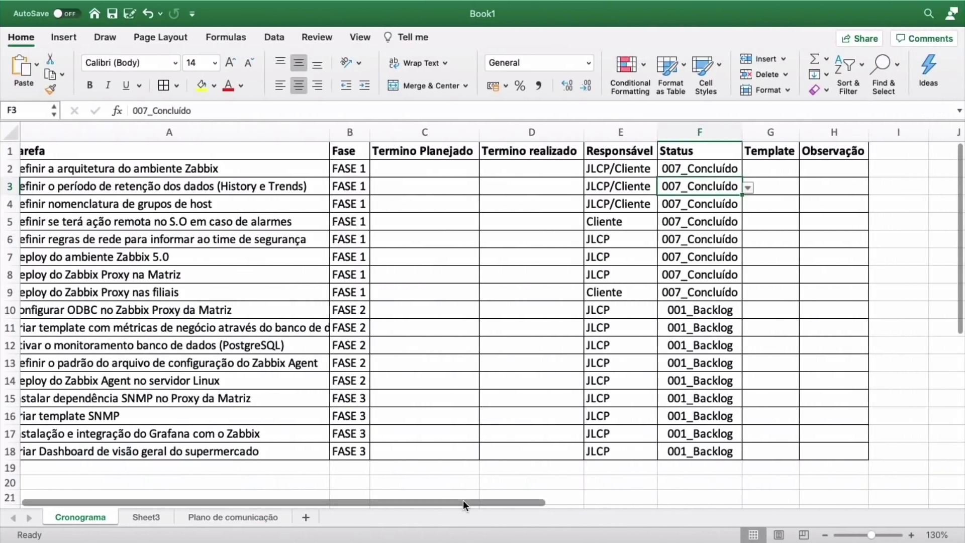
left_click(239, 351)
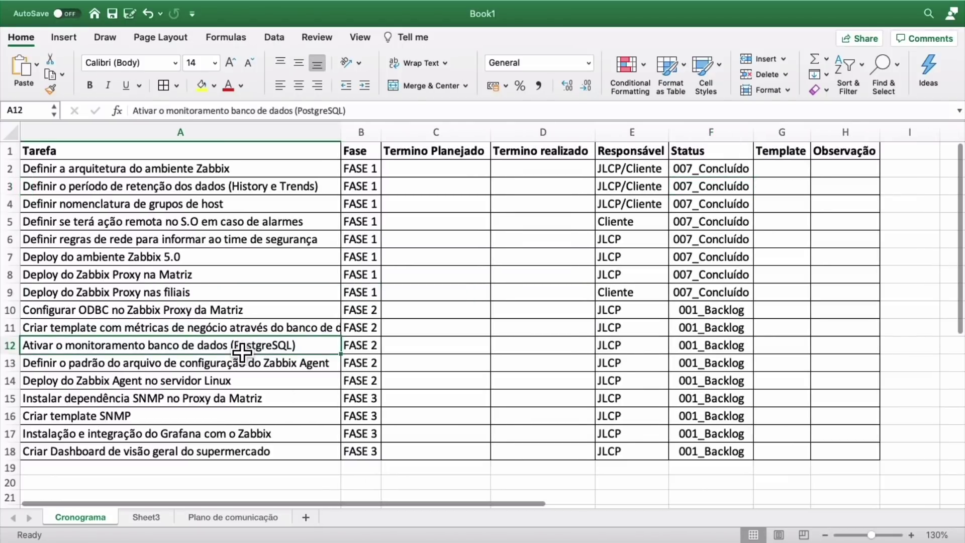
left_click(355, 291)
left_click_drag(307, 293, 231, 191)
left_click(716, 296)
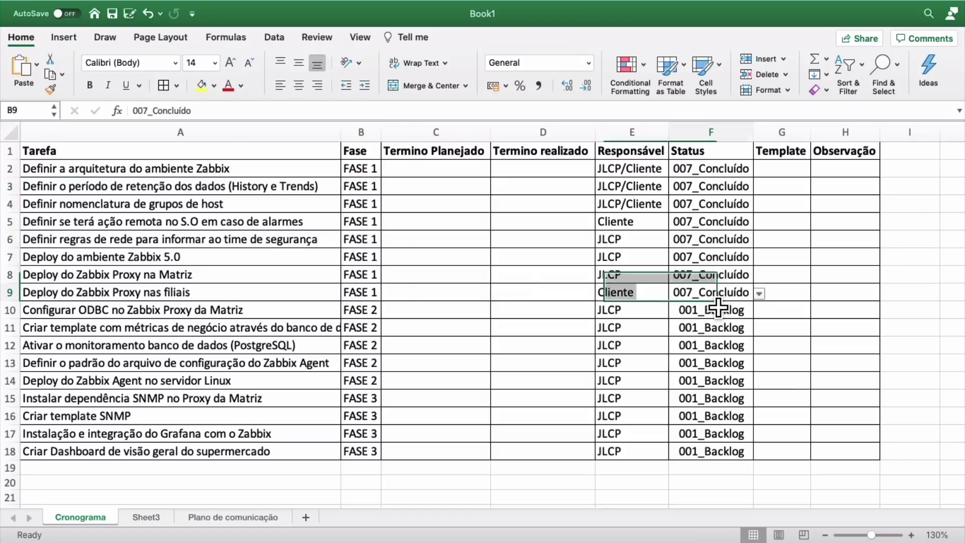
left_click_drag(719, 297, 157, 169)
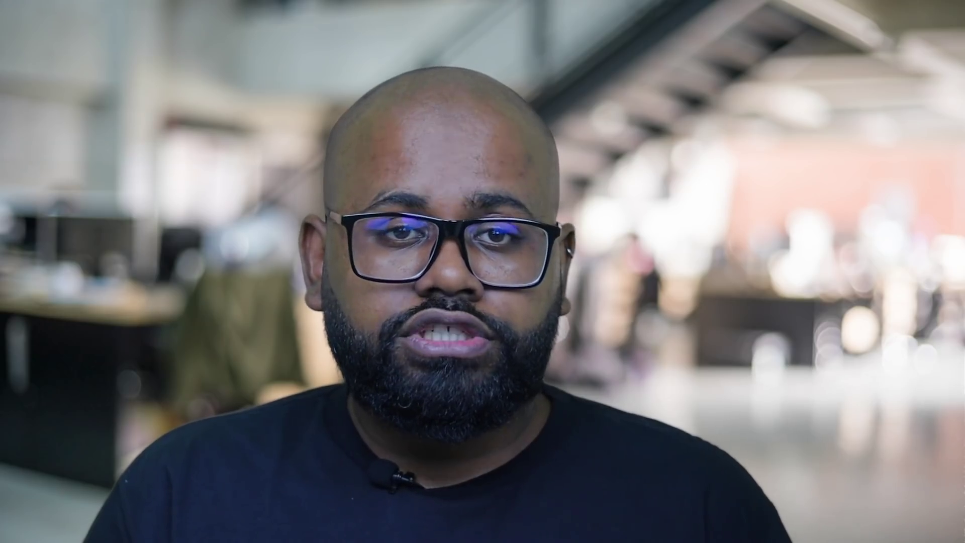